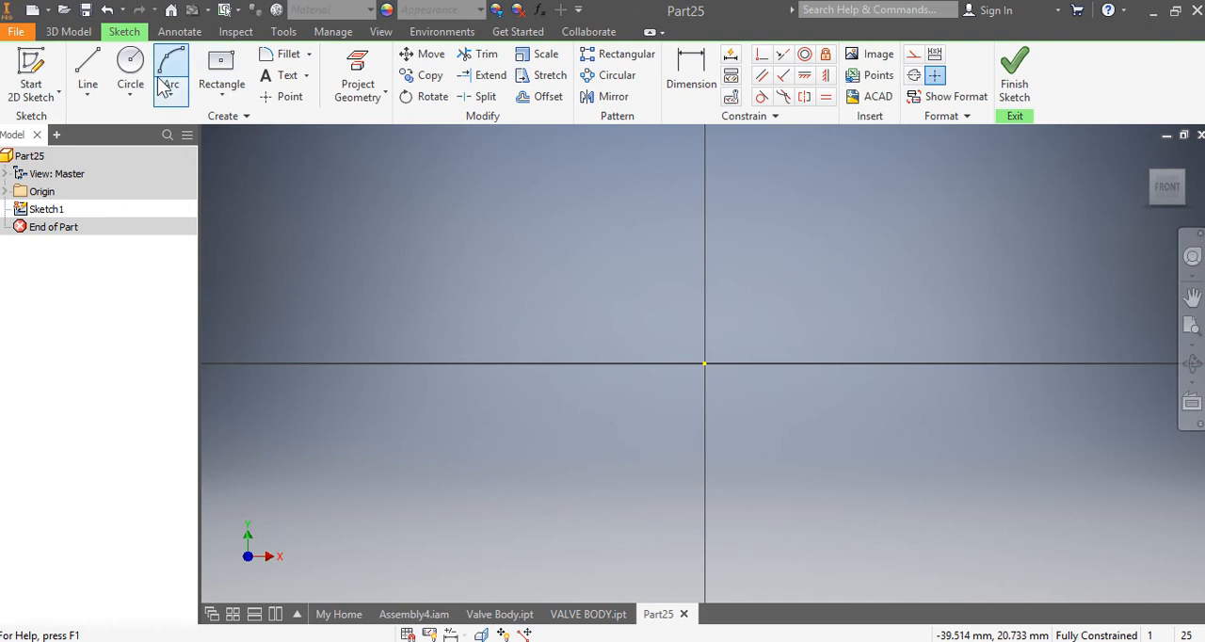
Step: Sketch a 146 mm diameter circle centred on the origin and extrude it 10 mm into a disc
click(131, 66)
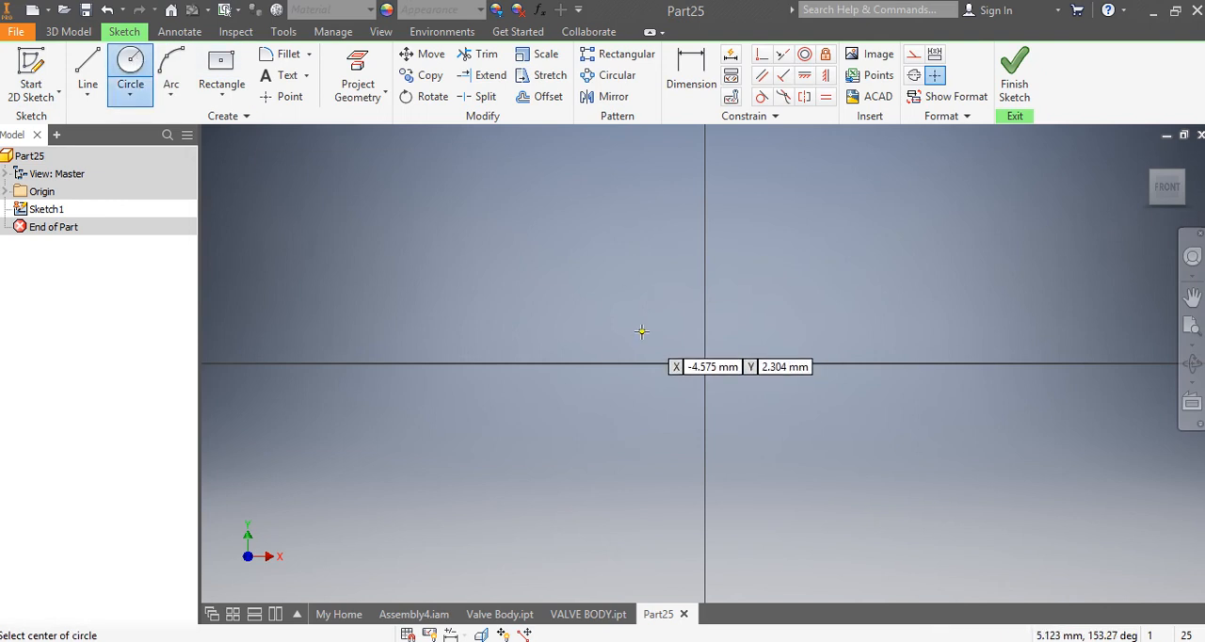
click(705, 363)
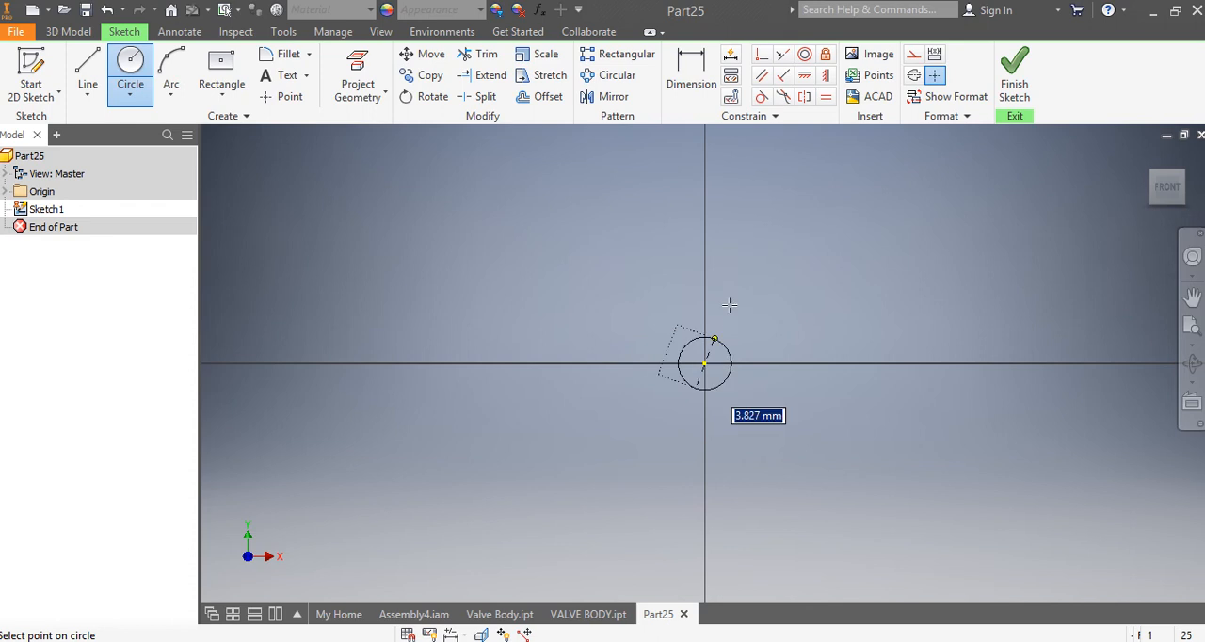
text(146)
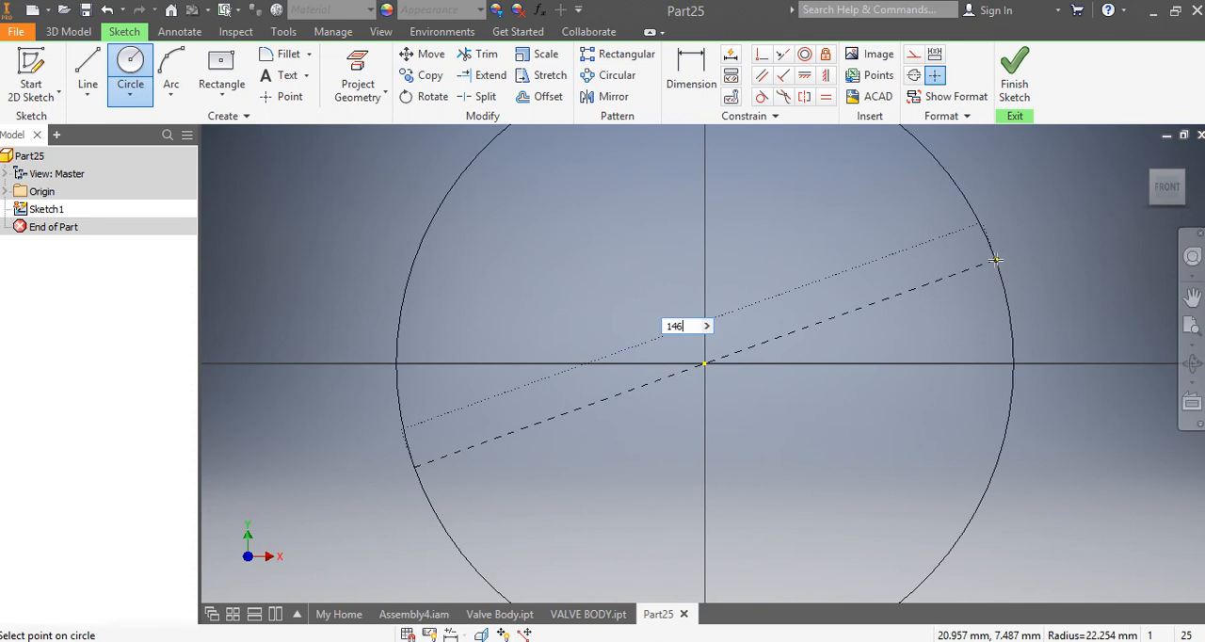
key(Return)
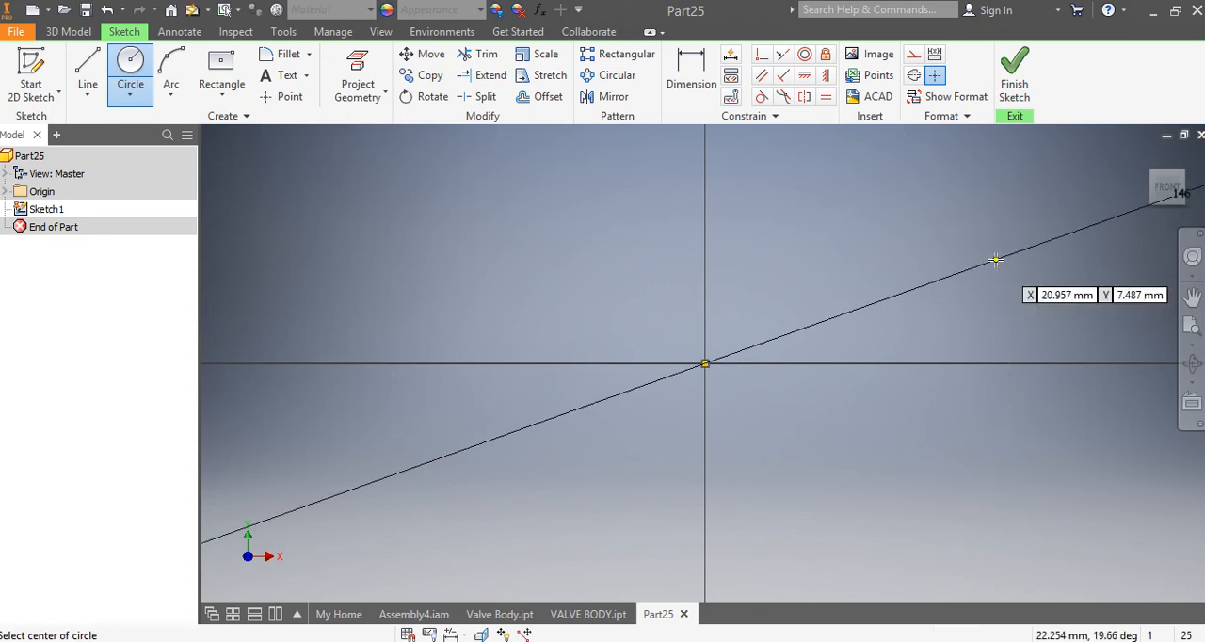
click(1014, 80)
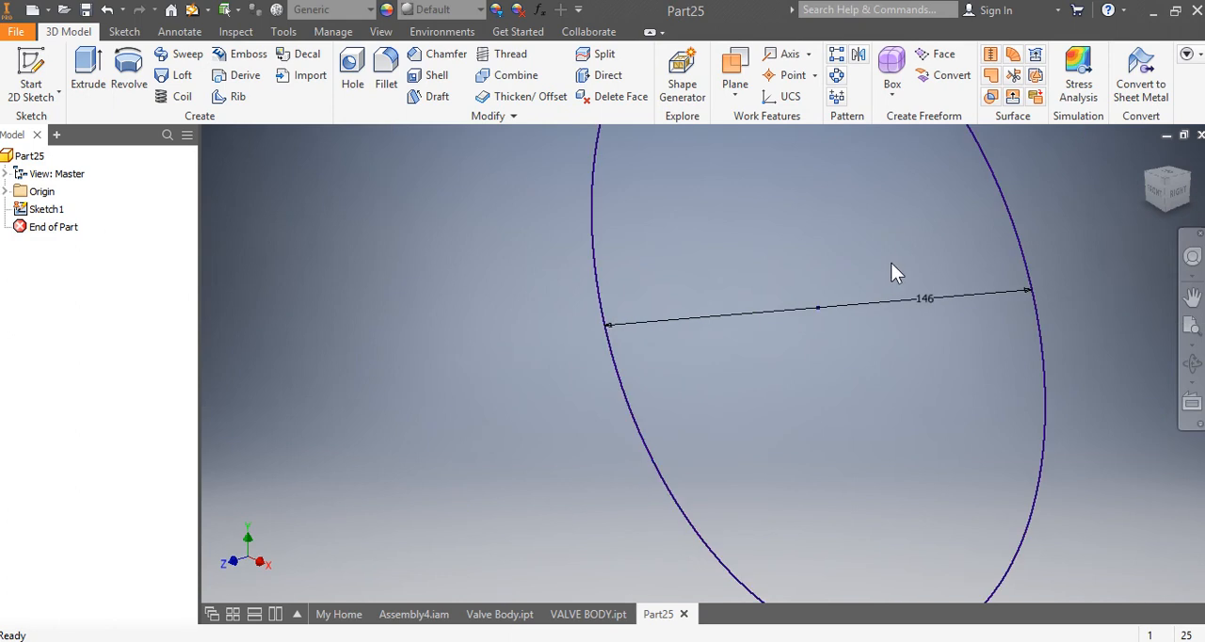
click(87, 71)
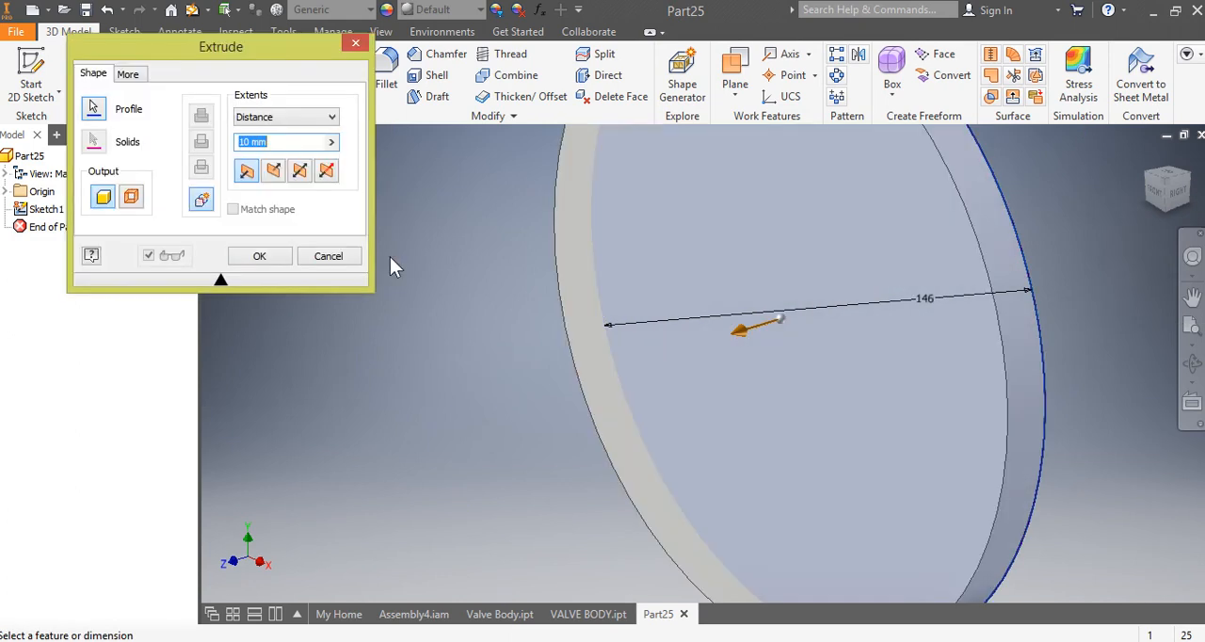
key(Return)
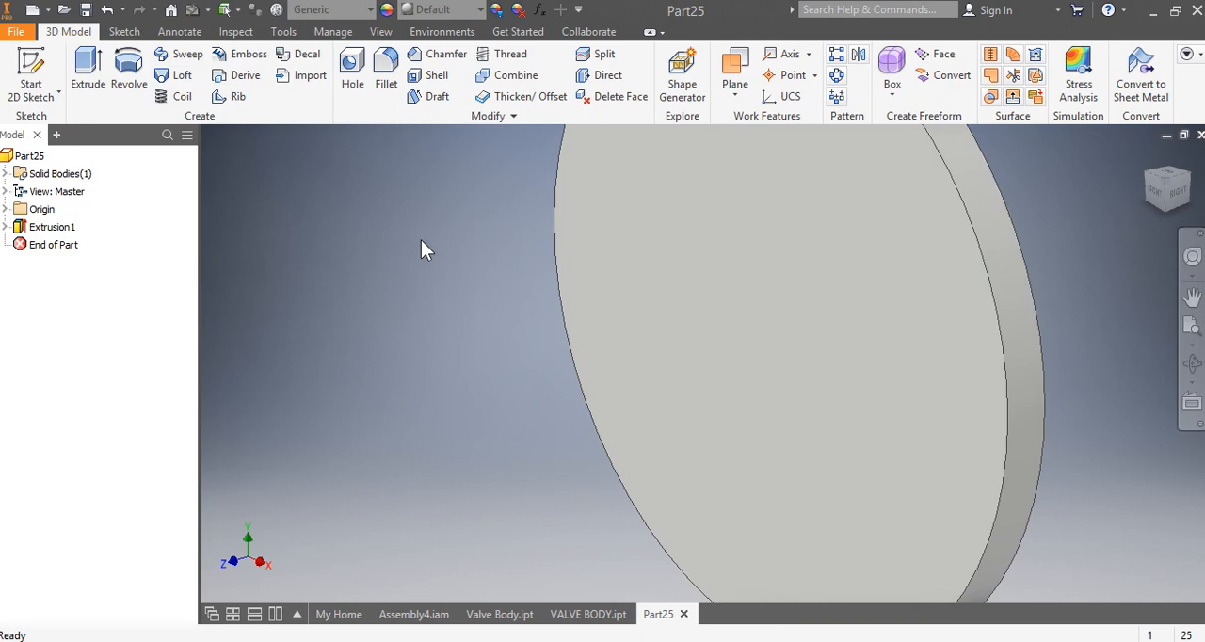
Step: Start a sketch on the disc's front face and draw a centre rectangle 146 mm wide and 40 mm high at the origin
click(1156, 198)
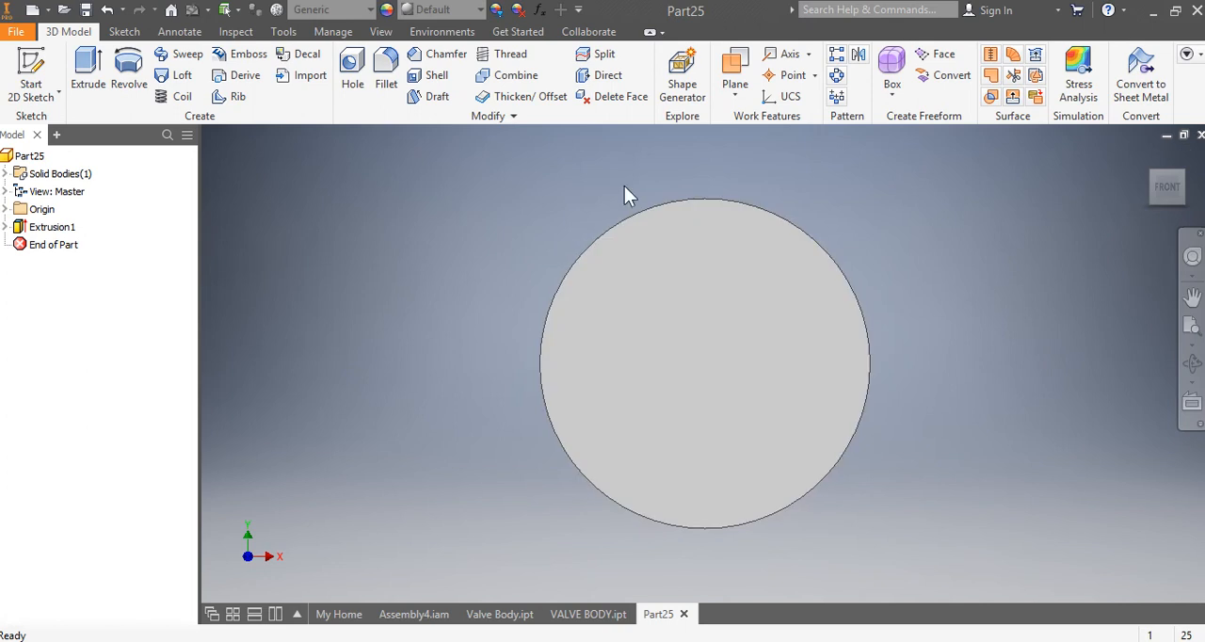
click(32, 75)
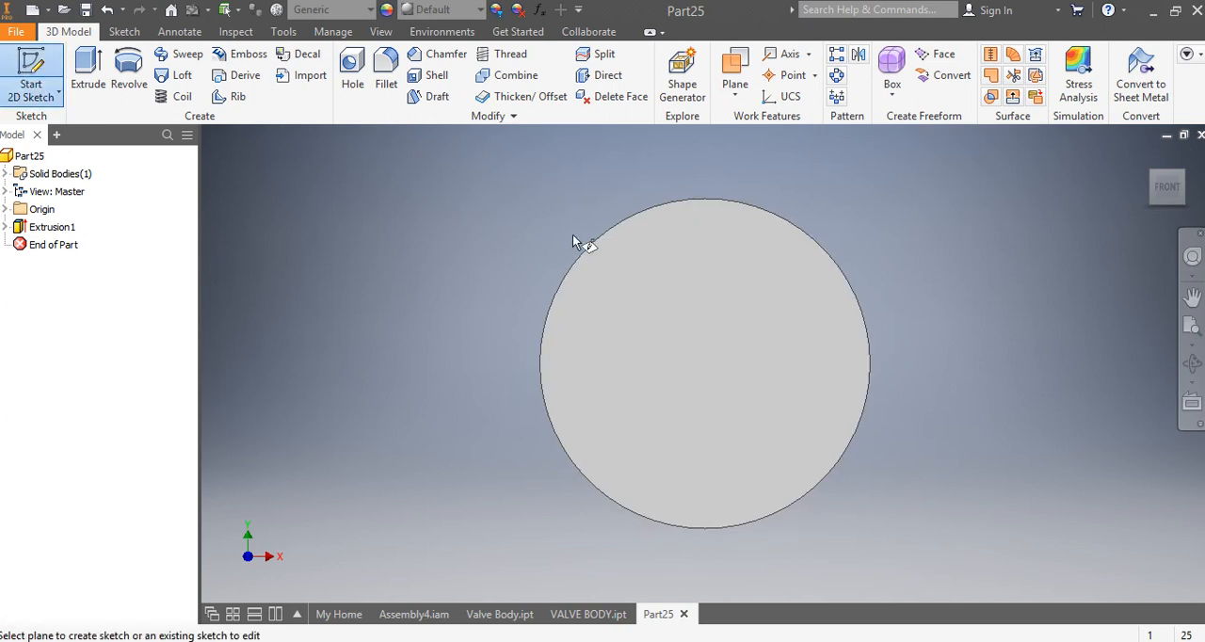
click(701, 343)
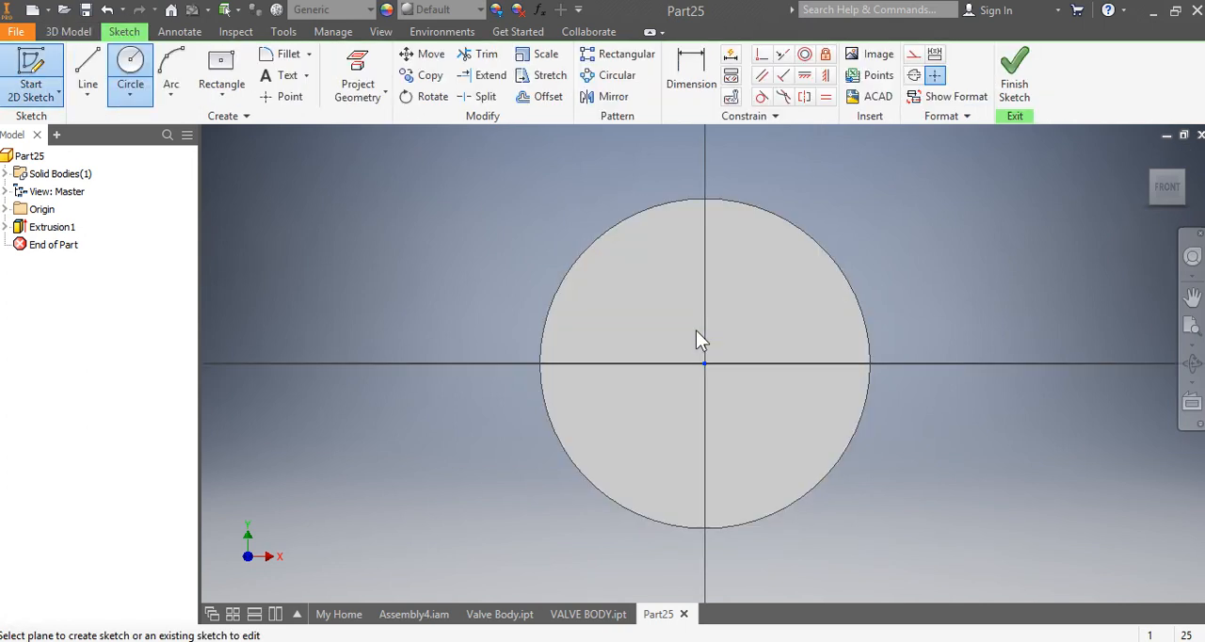
click(230, 94)
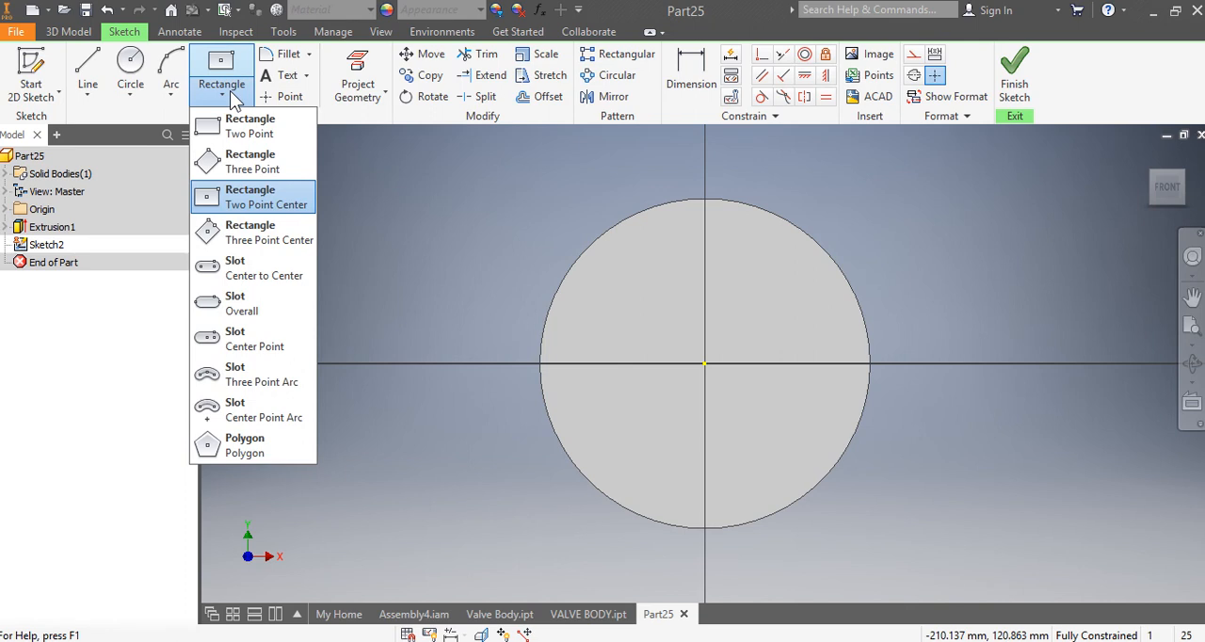
click(254, 201)
click(704, 364)
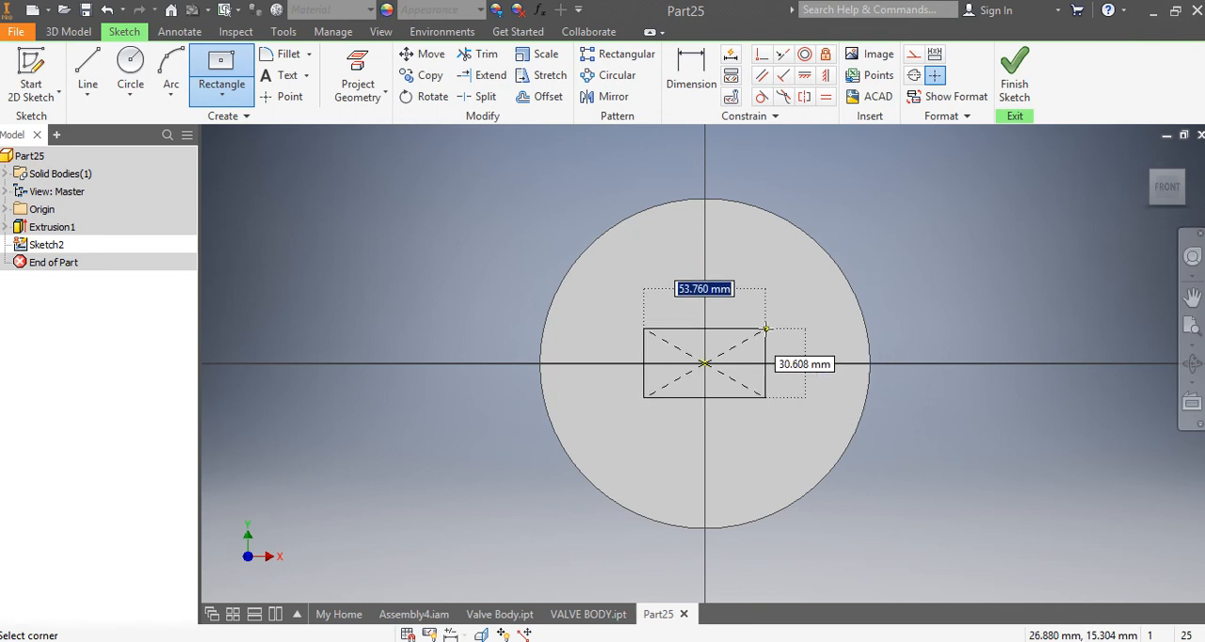
text(146)
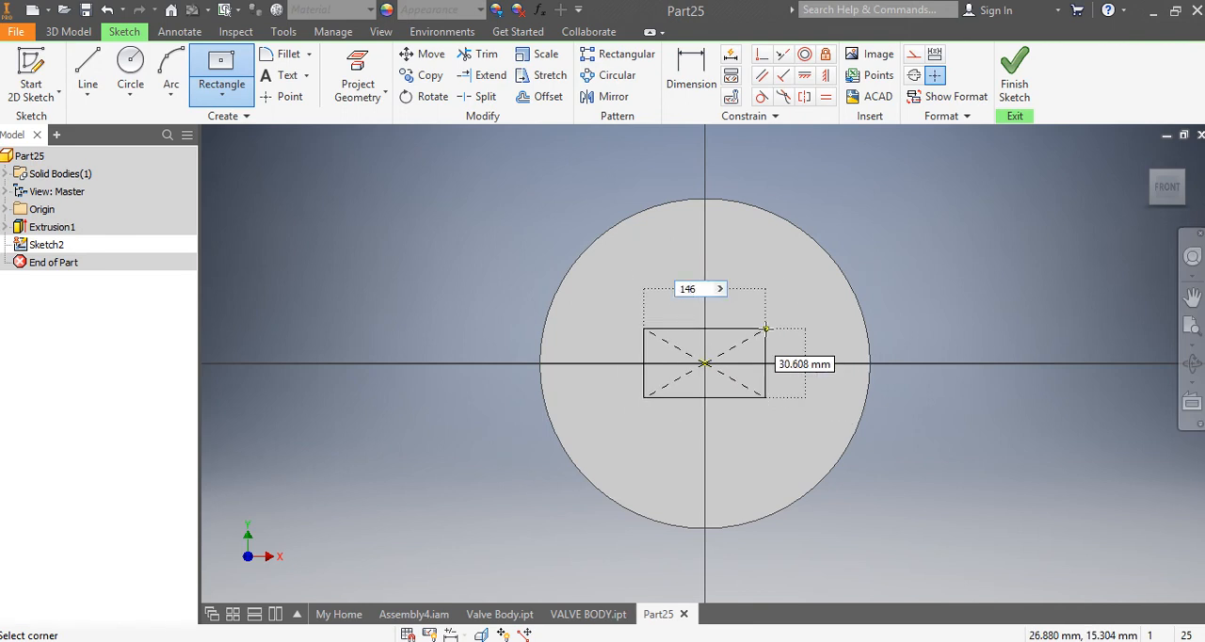
key(Tab)
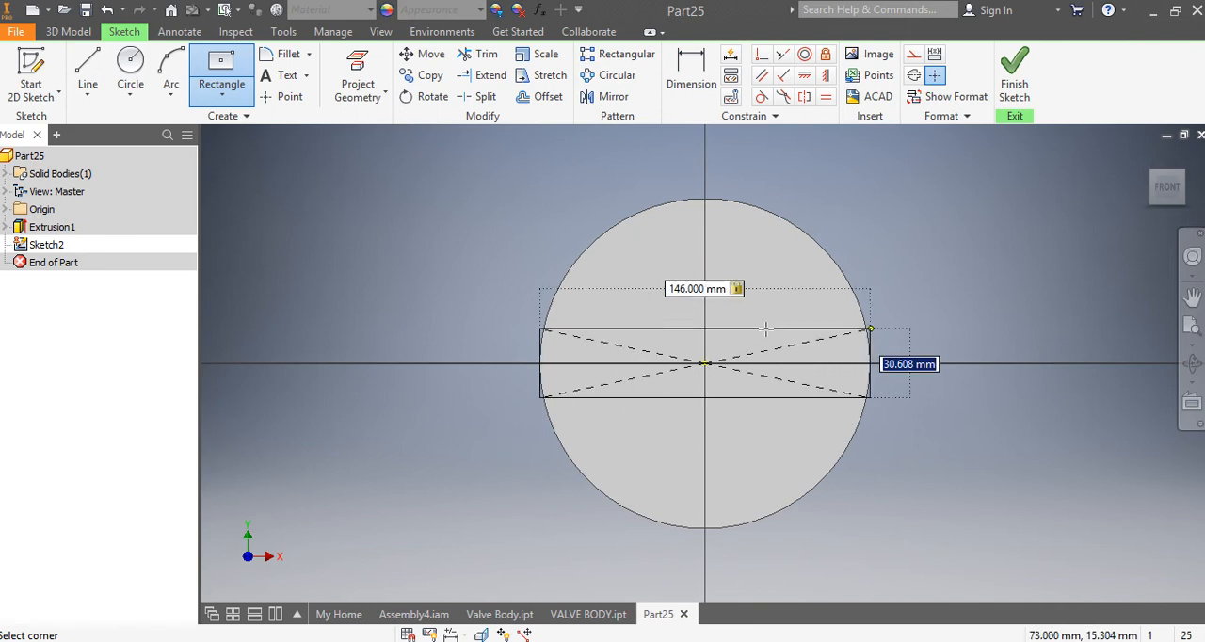
text(40)
key(Return)
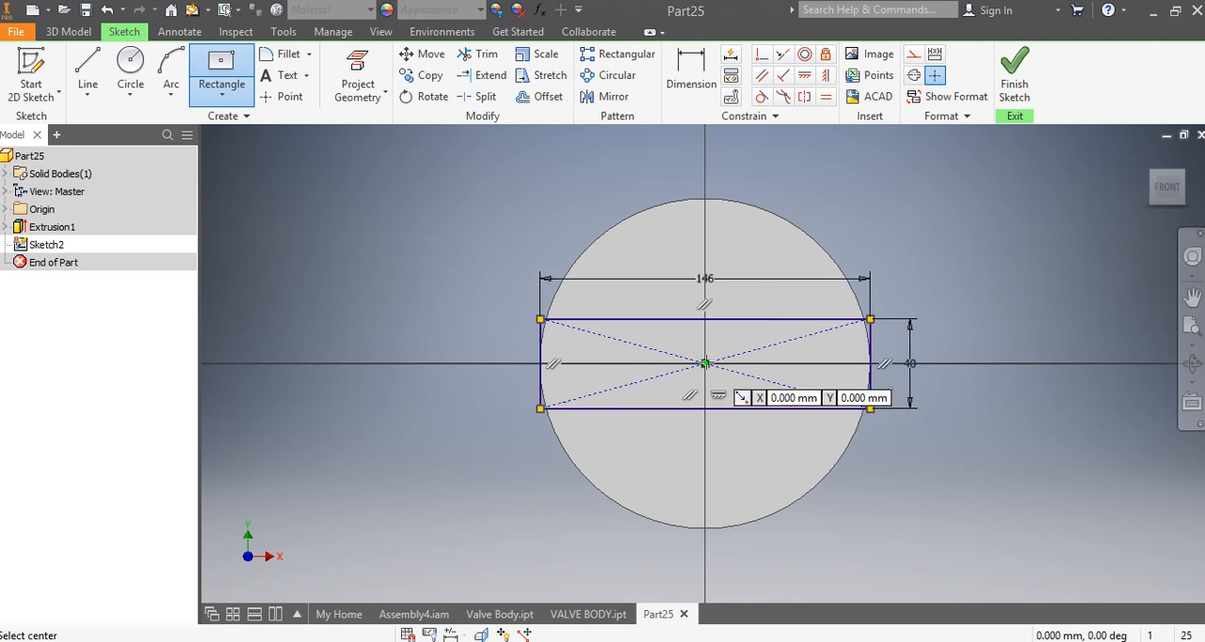
Step: Add a second centre rectangle at the origin, 40 mm wide and 146 mm high, and finish the sketch
click(705, 364)
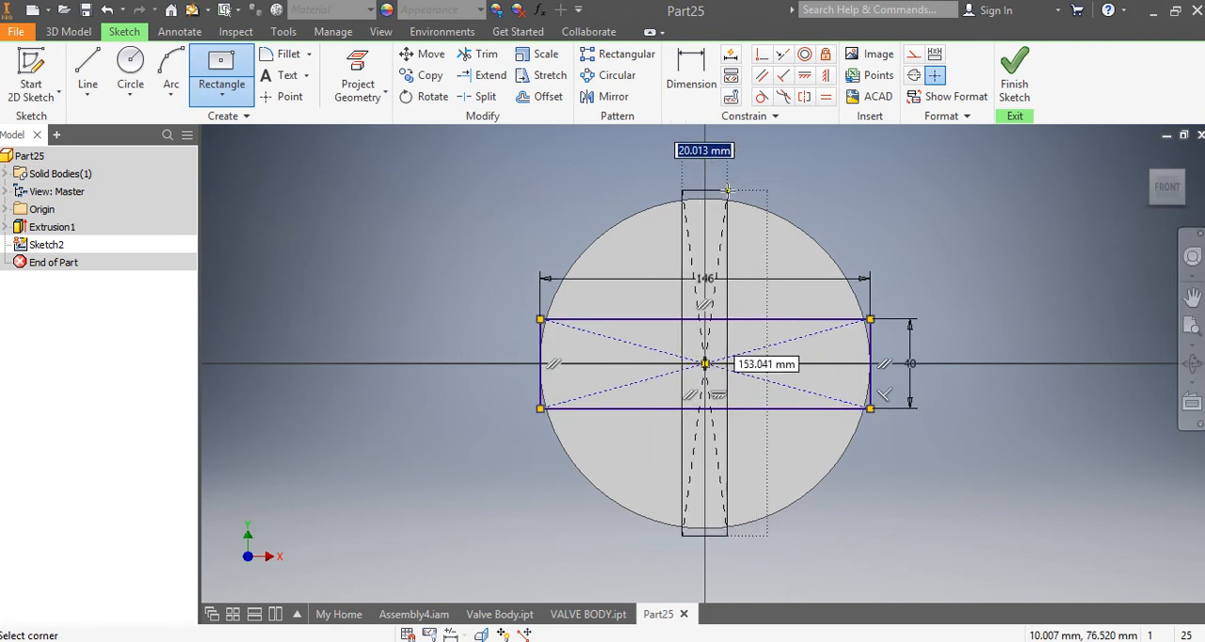
text(40)
key(Tab)
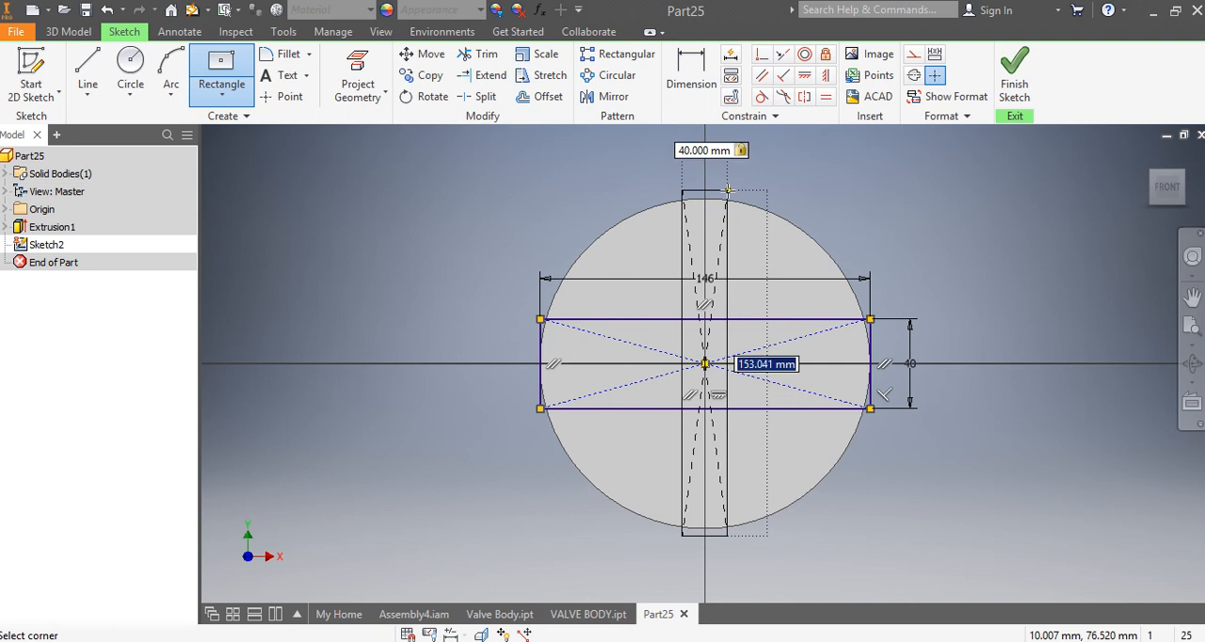
text(146)
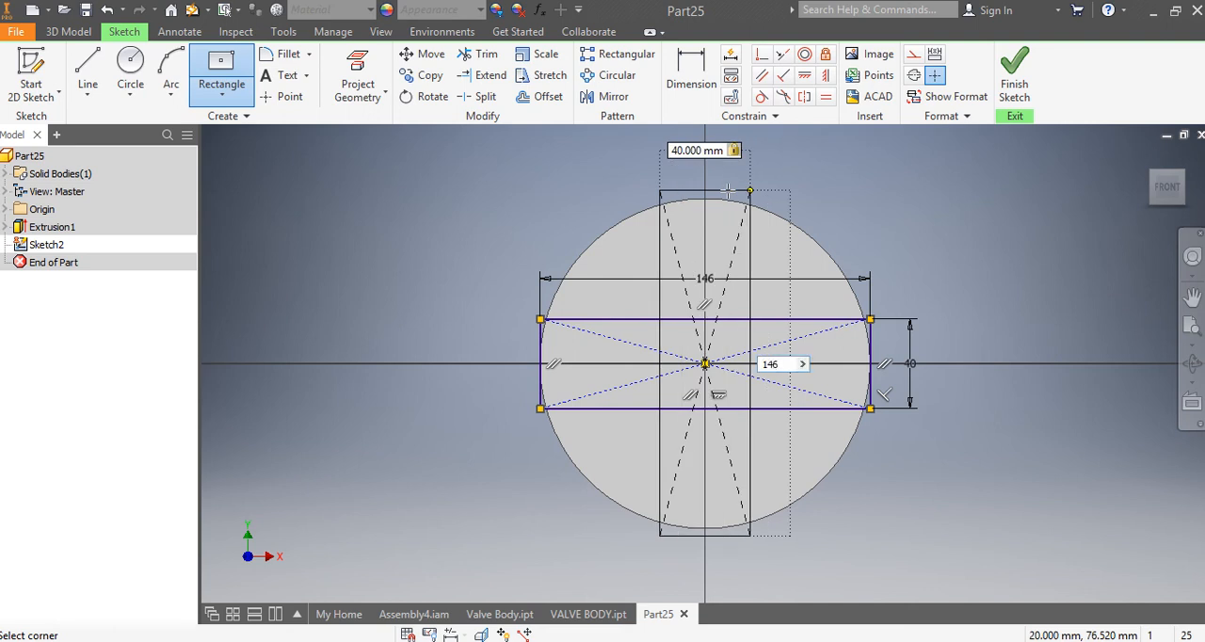
key(Return)
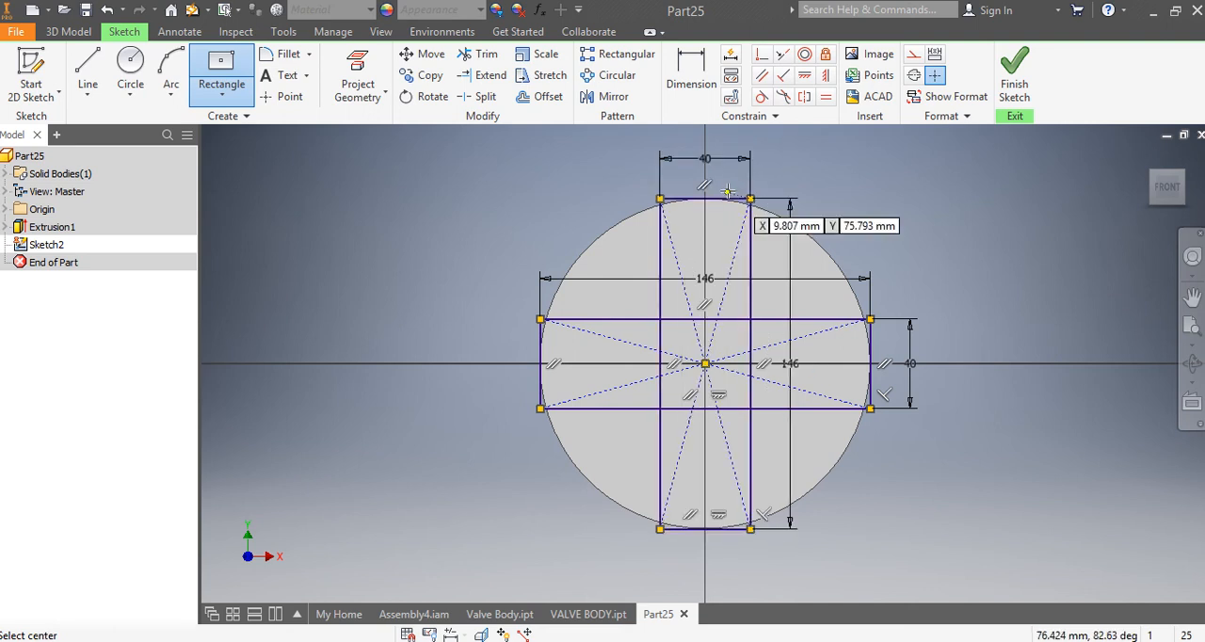
click(1028, 84)
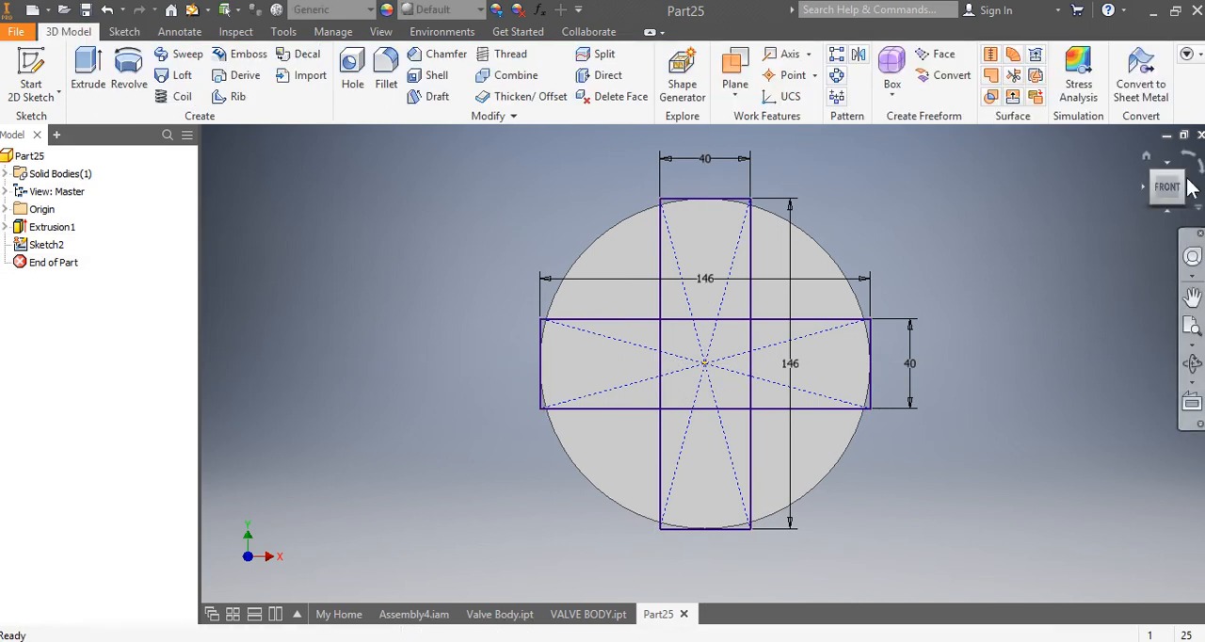
Step: Extrude the full cross-shaped profile 40 mm outward from the disc's front face, joined to the disc
click(88, 68)
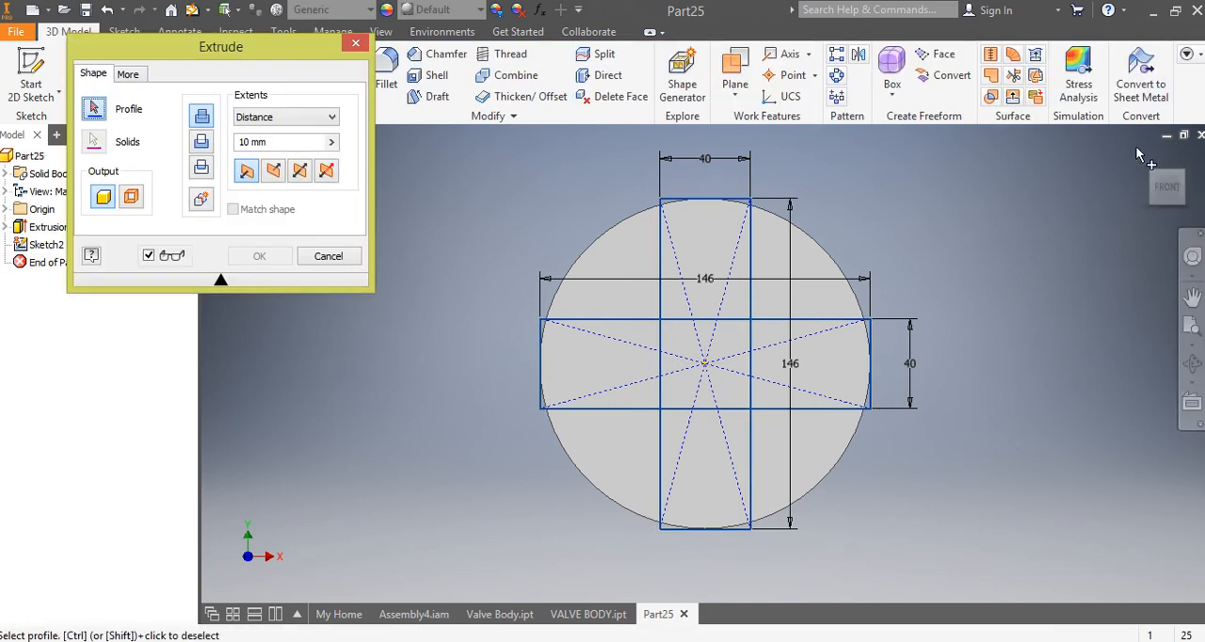
click(1185, 181)
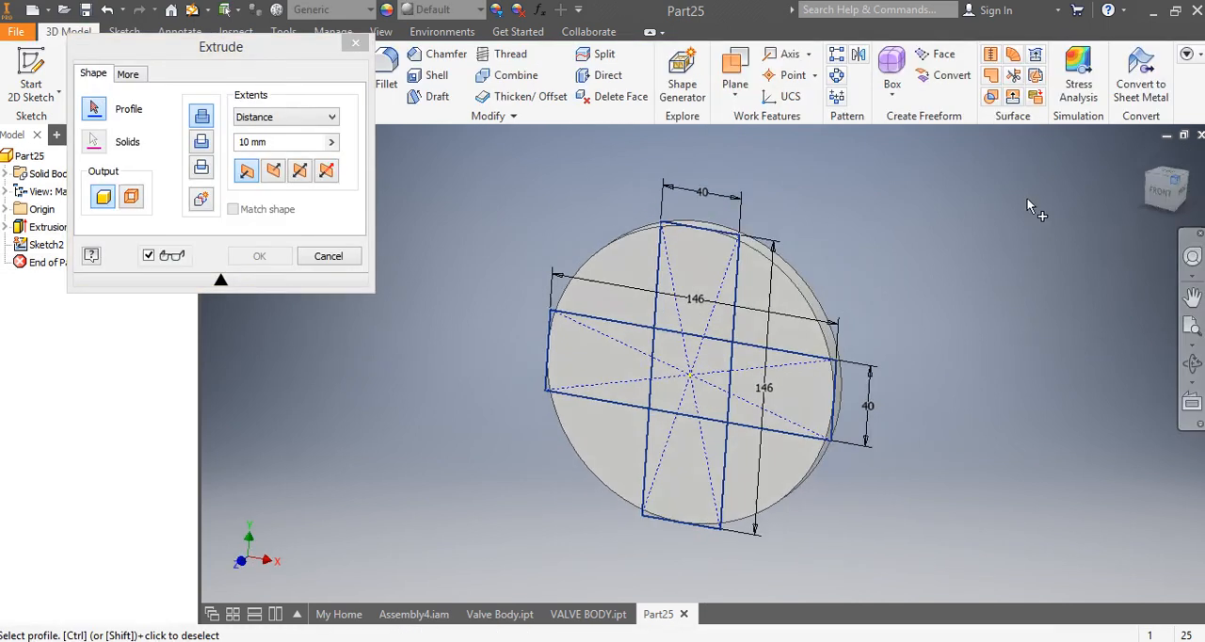
click(694, 317)
click(768, 421)
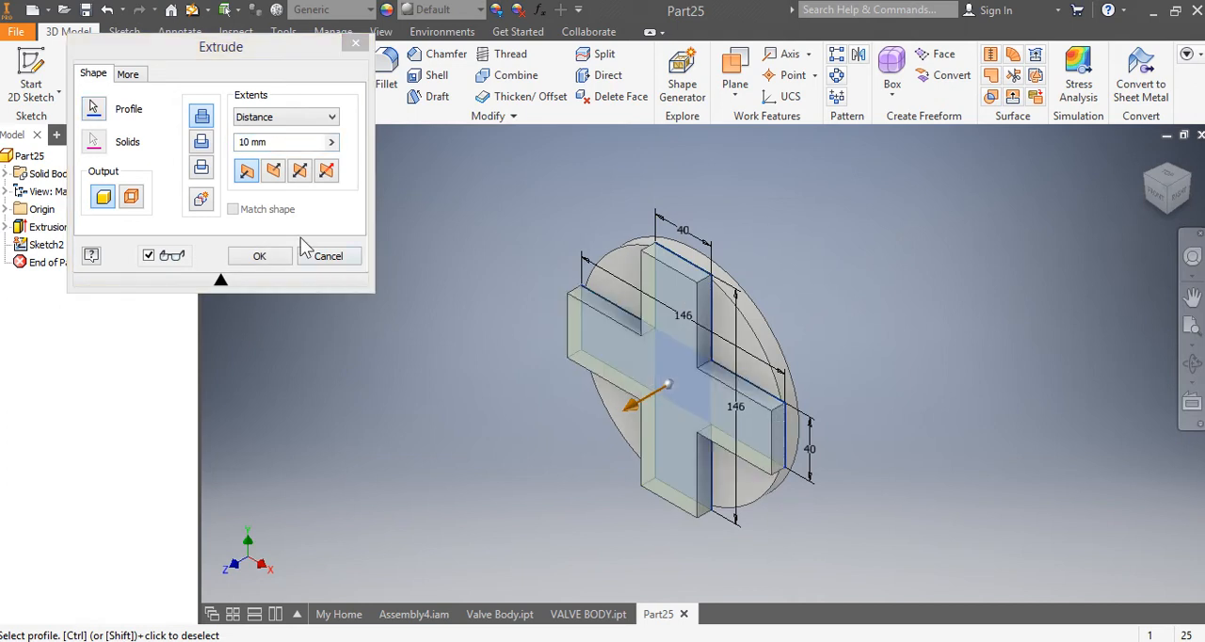
drag(274, 142, 219, 139)
text(40)
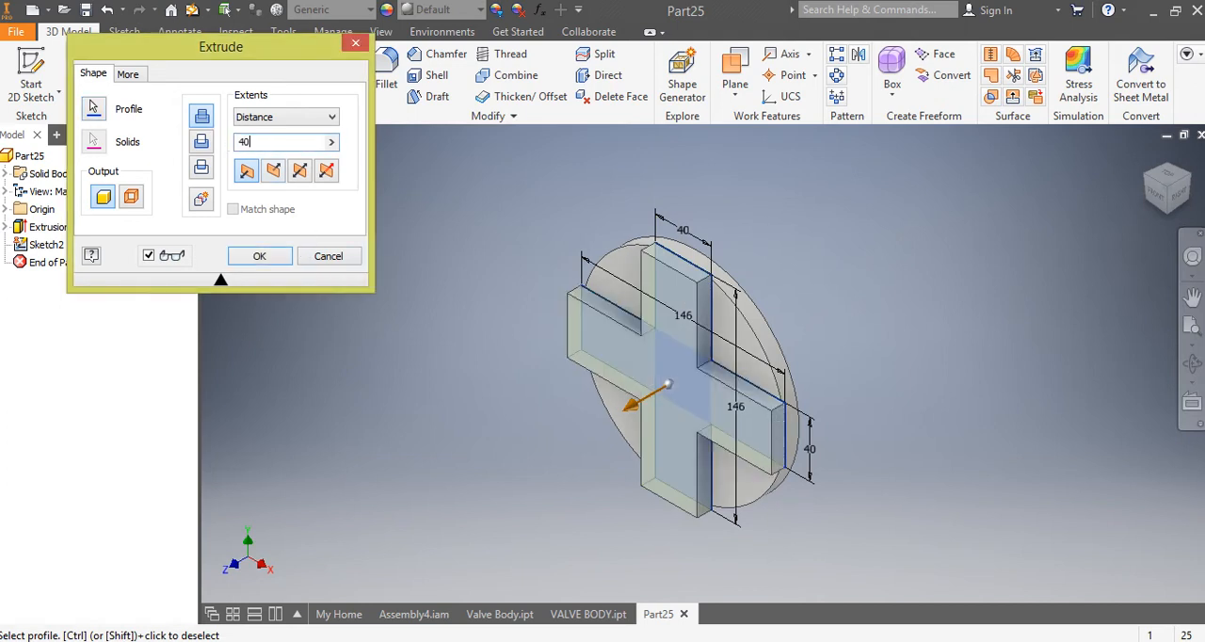
key(Return)
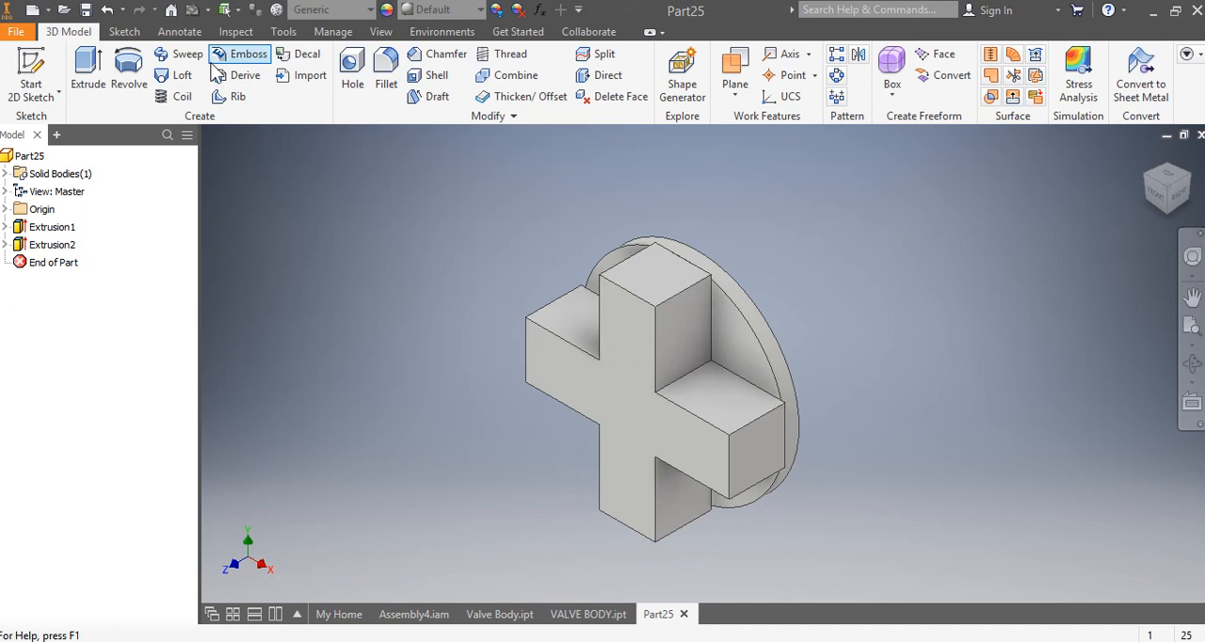
Step: Fillet the eight front lengthwise edges of the four cross arms with a 20 mm radius
click(386, 75)
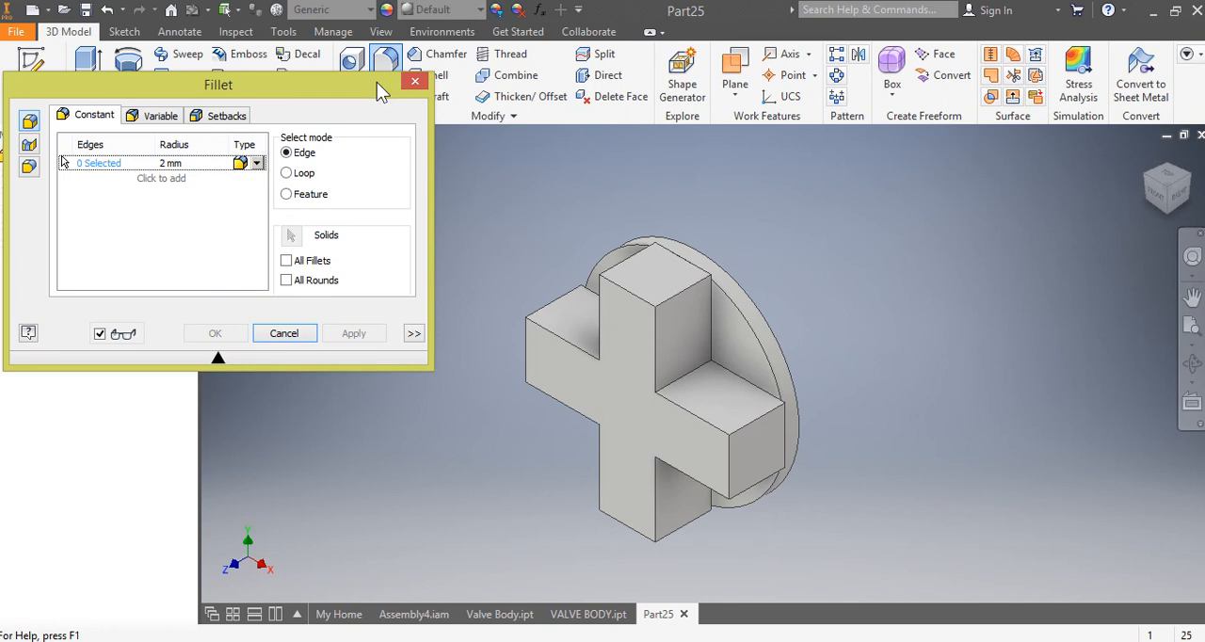
click(201, 162)
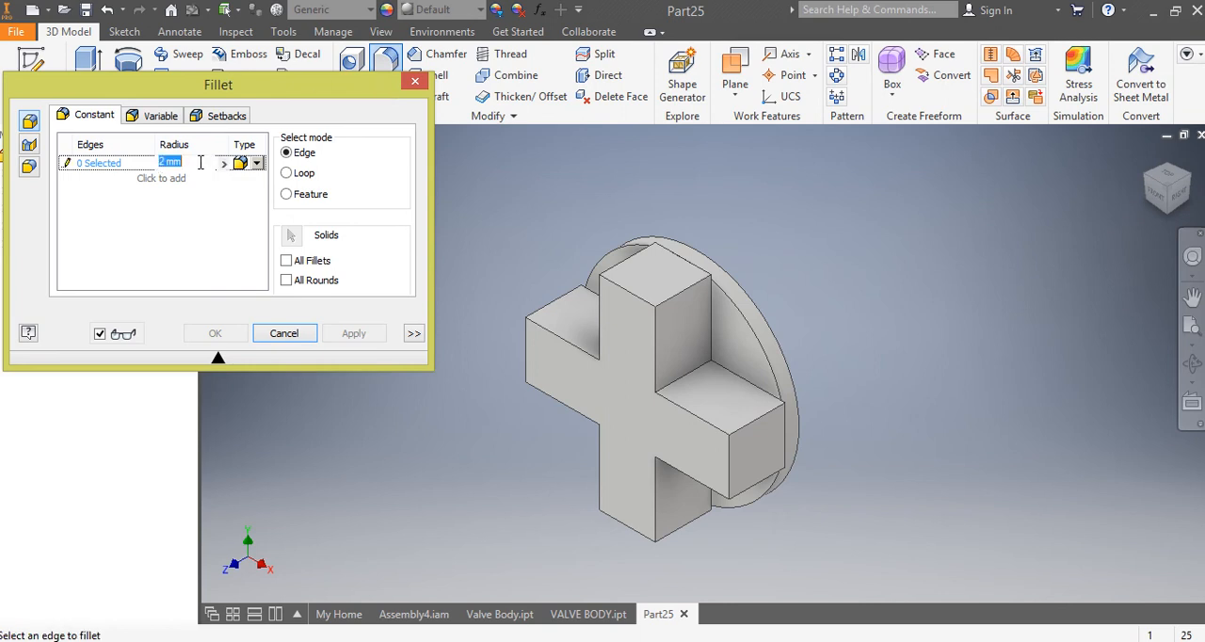
text(20)
click(603, 321)
click(657, 358)
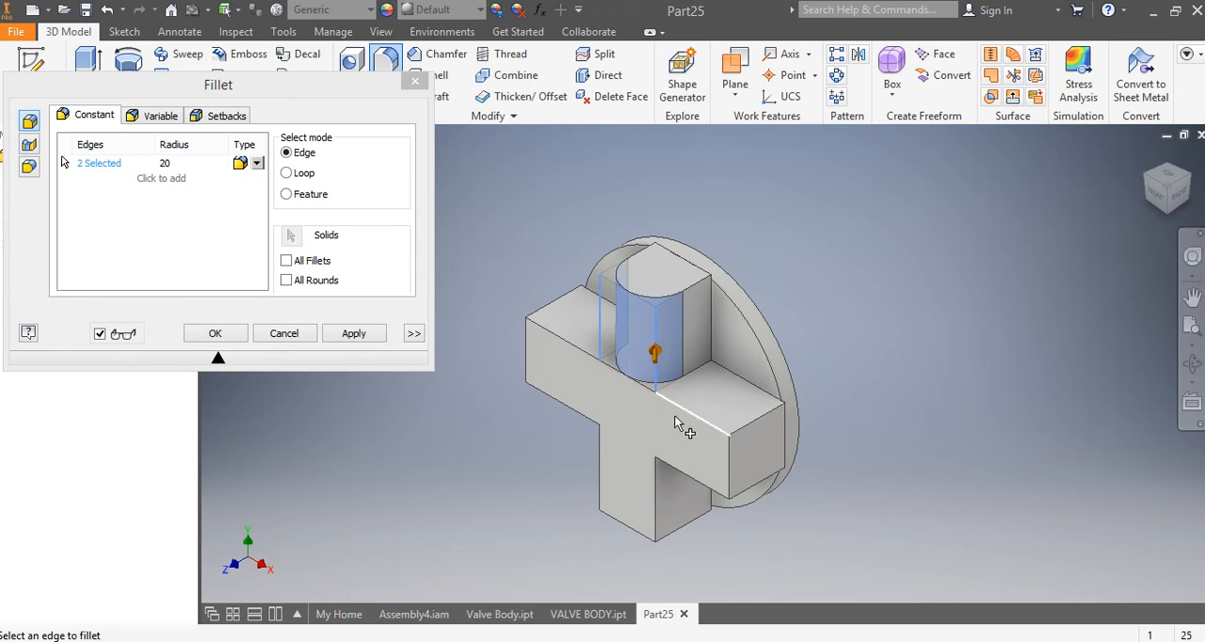
click(686, 419)
click(690, 479)
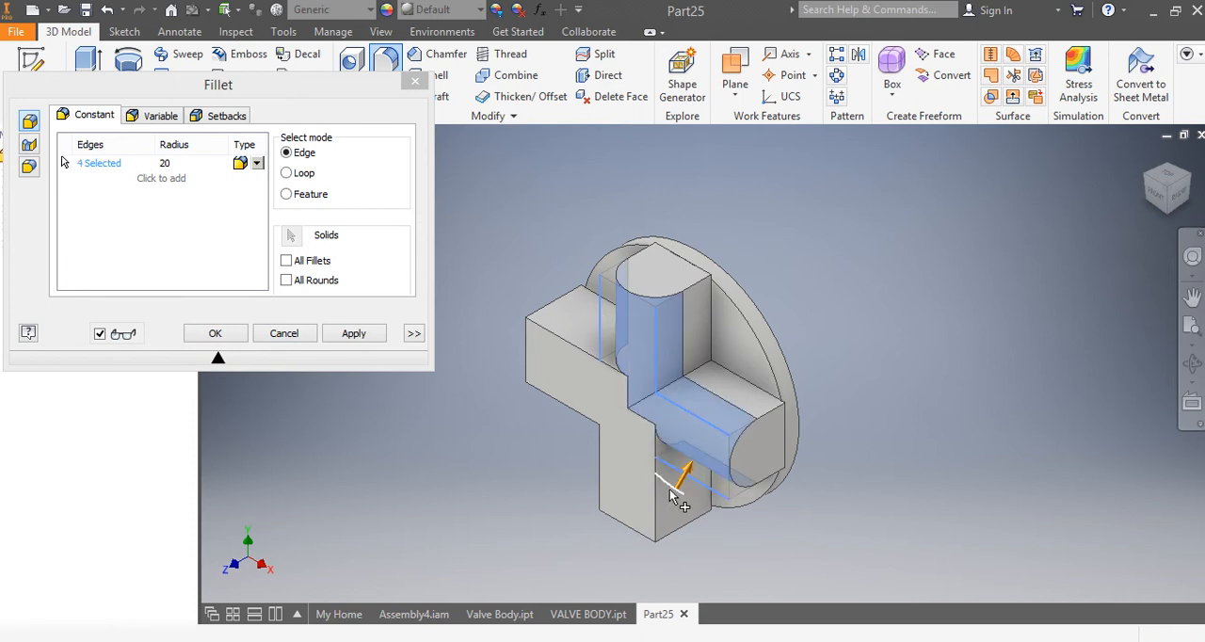
click(655, 499)
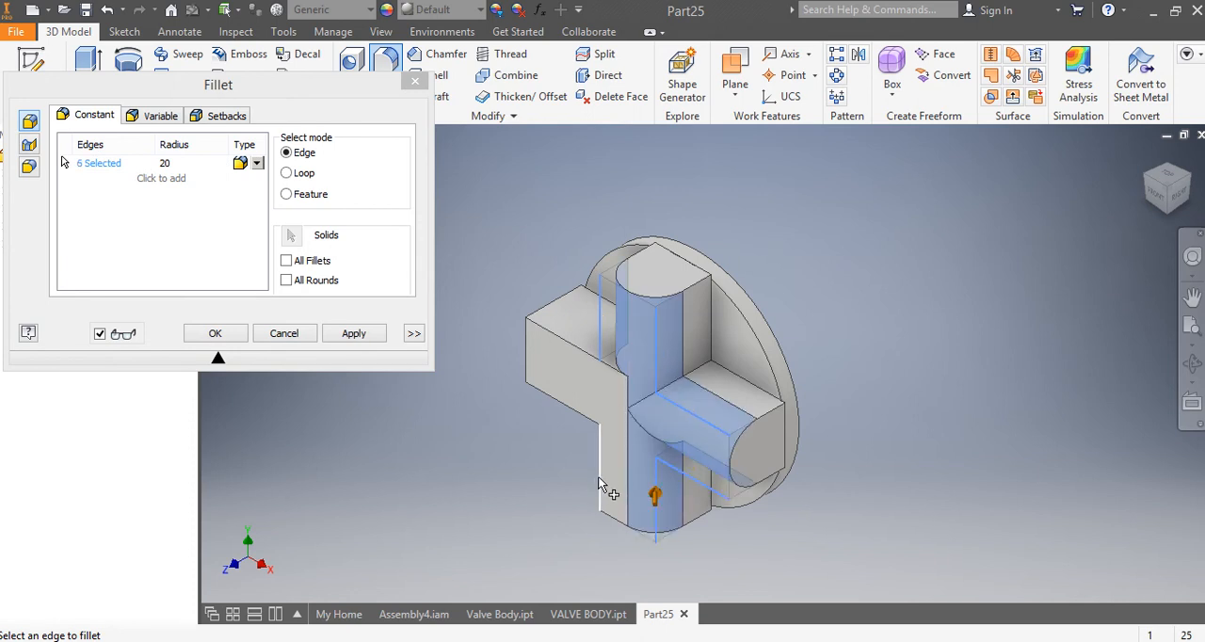
click(567, 408)
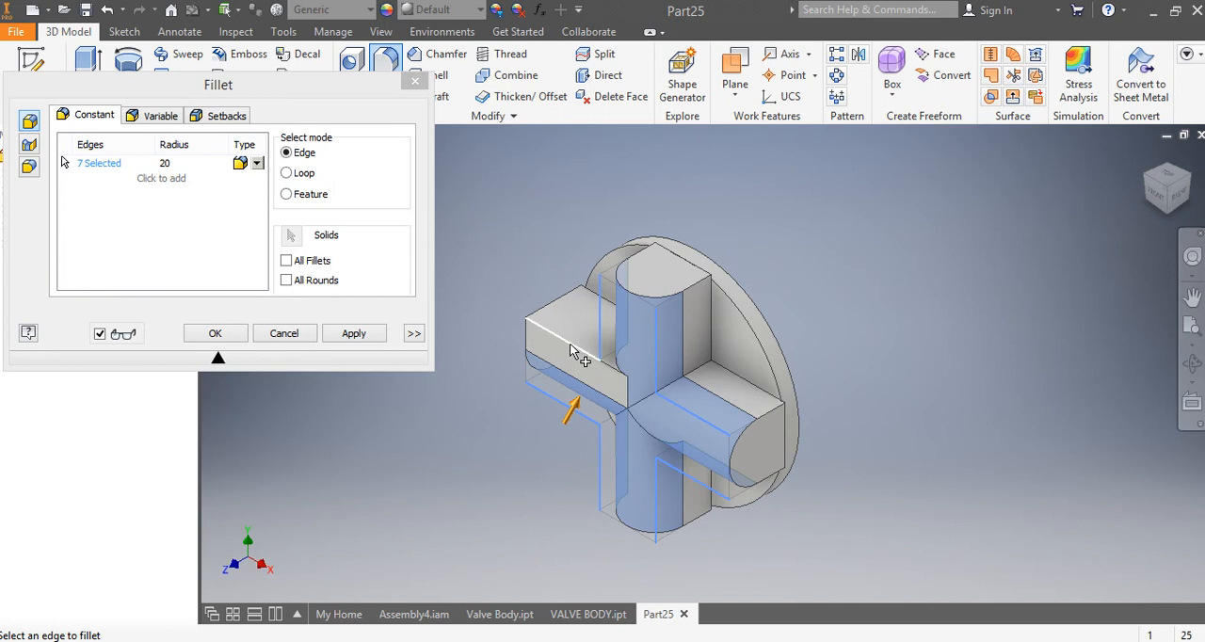
click(571, 351)
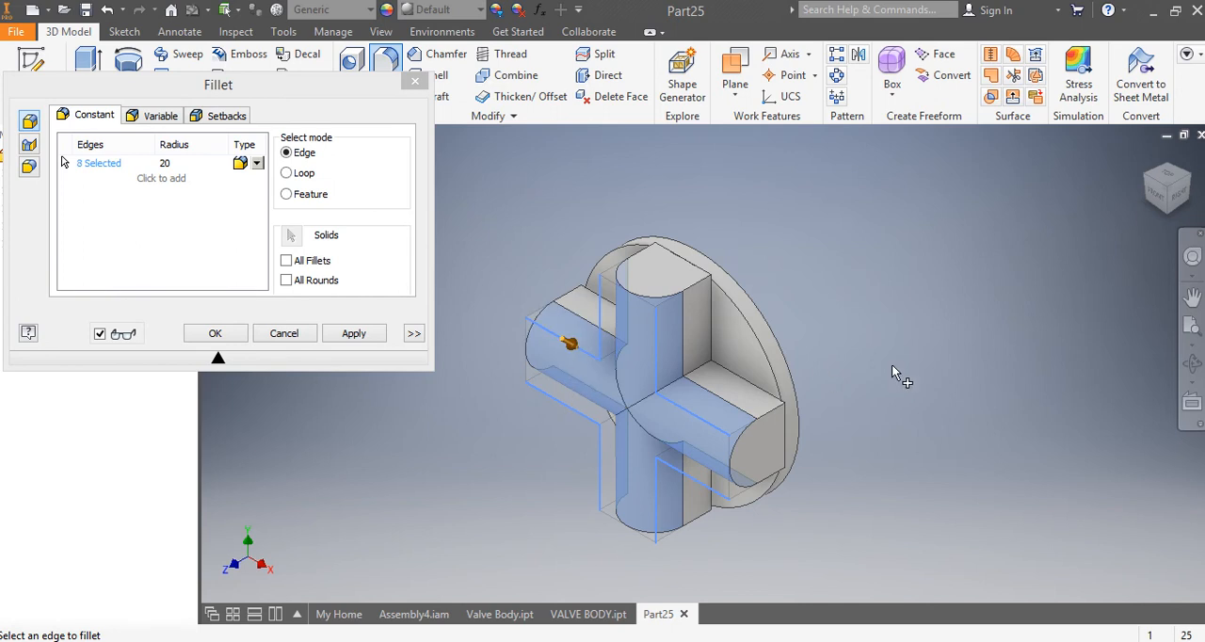
click(215, 334)
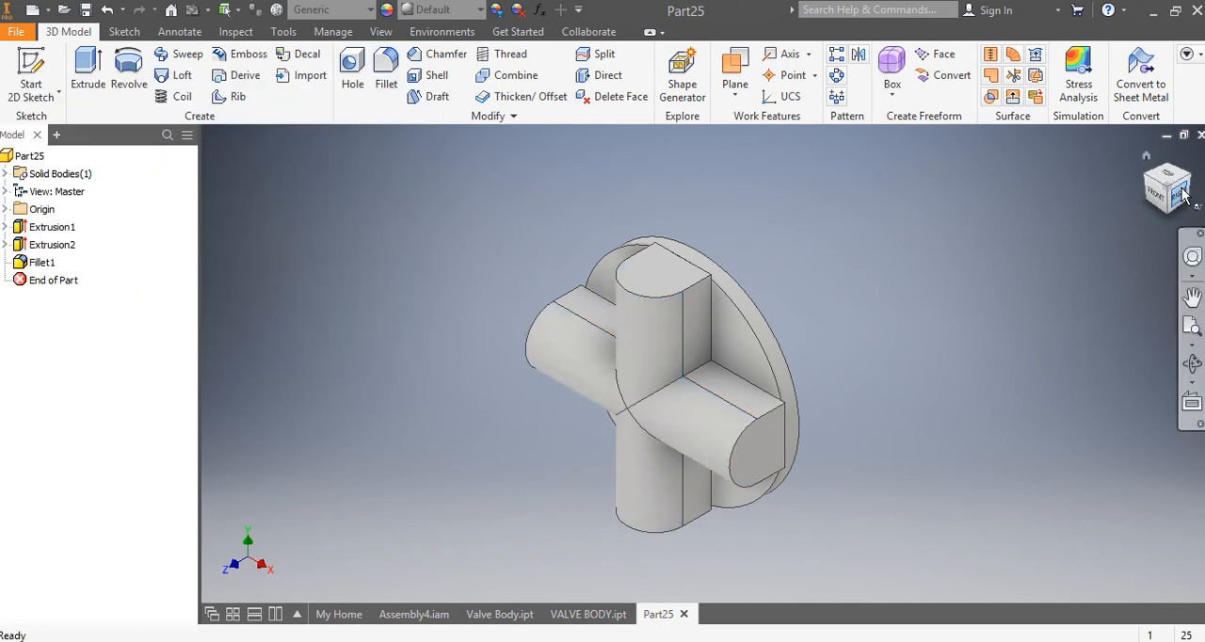
mouse_move(1163, 196)
mouse_down()
mouse_move(1120, 106)
mouse_move(1160, 189)
mouse_up()
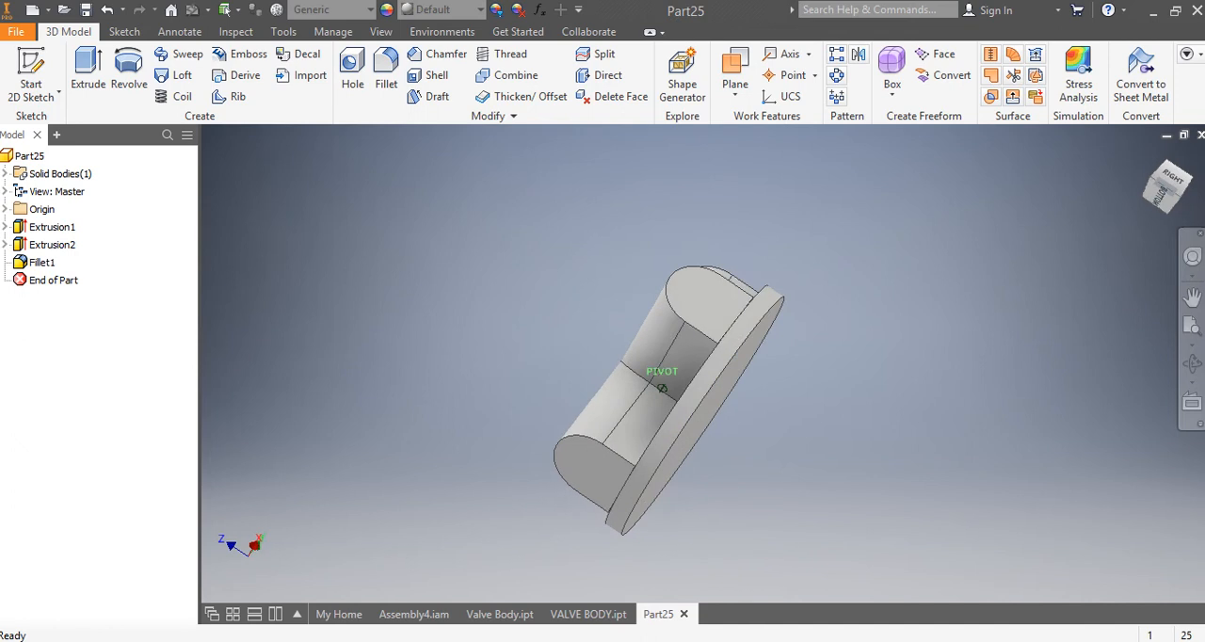
click(1164, 198)
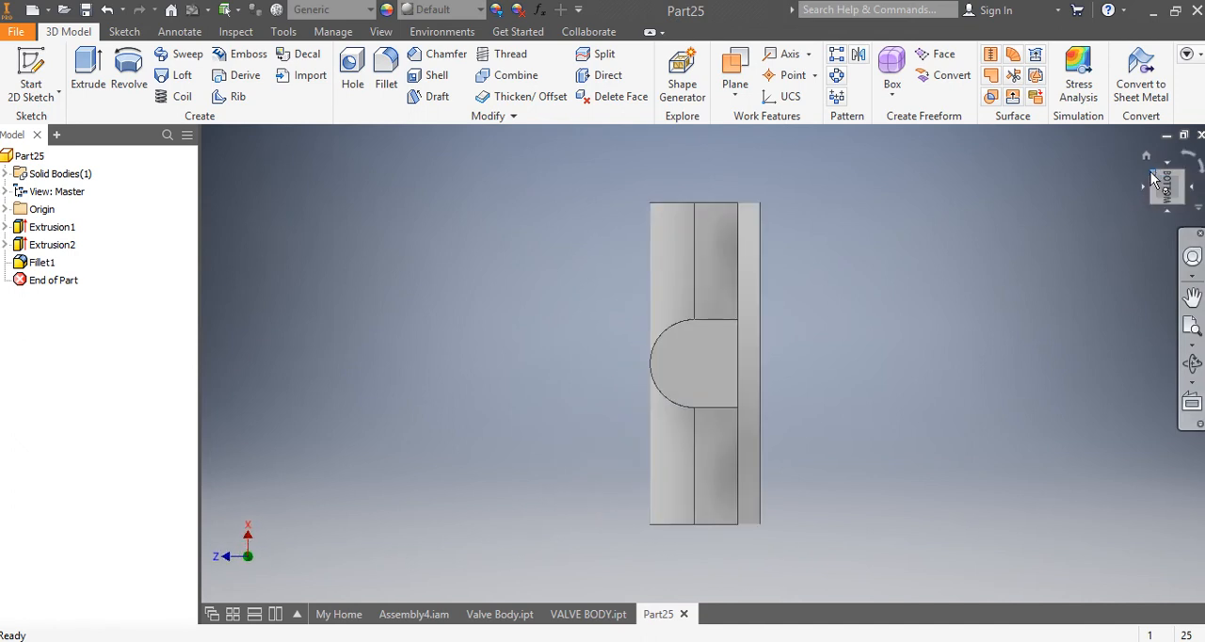
Step: Create a work plane offset -60 mm from the disc's flat back face, in front of the cross
click(1147, 156)
drag(1157, 173, 1150, 181)
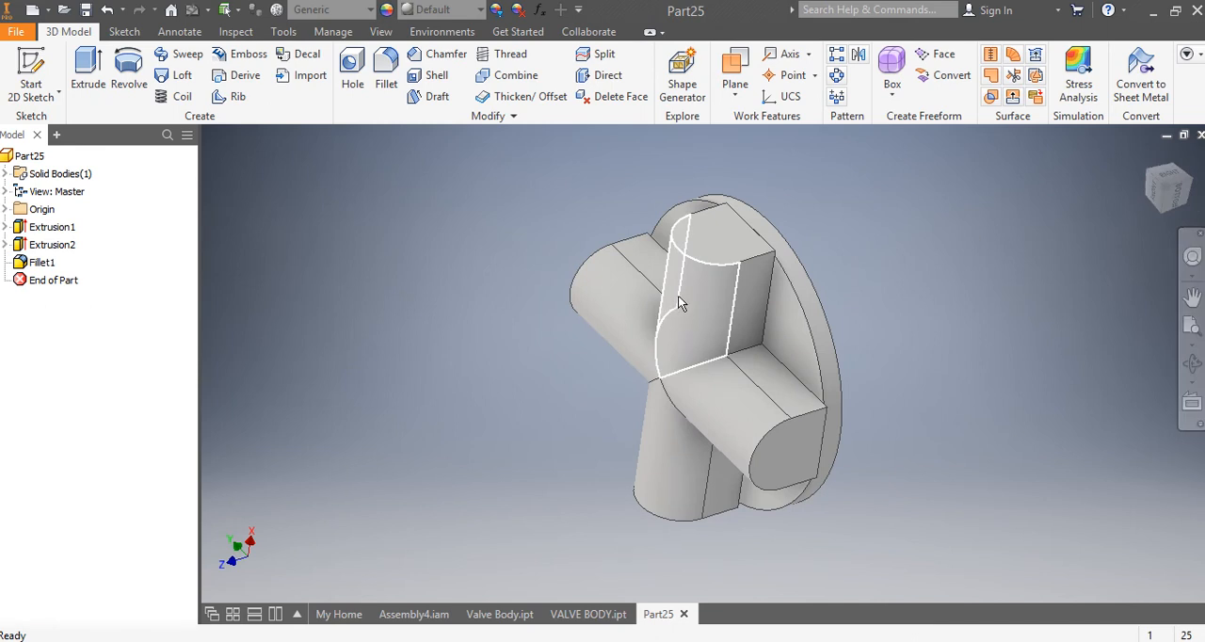
drag(1170, 191, 1122, 187)
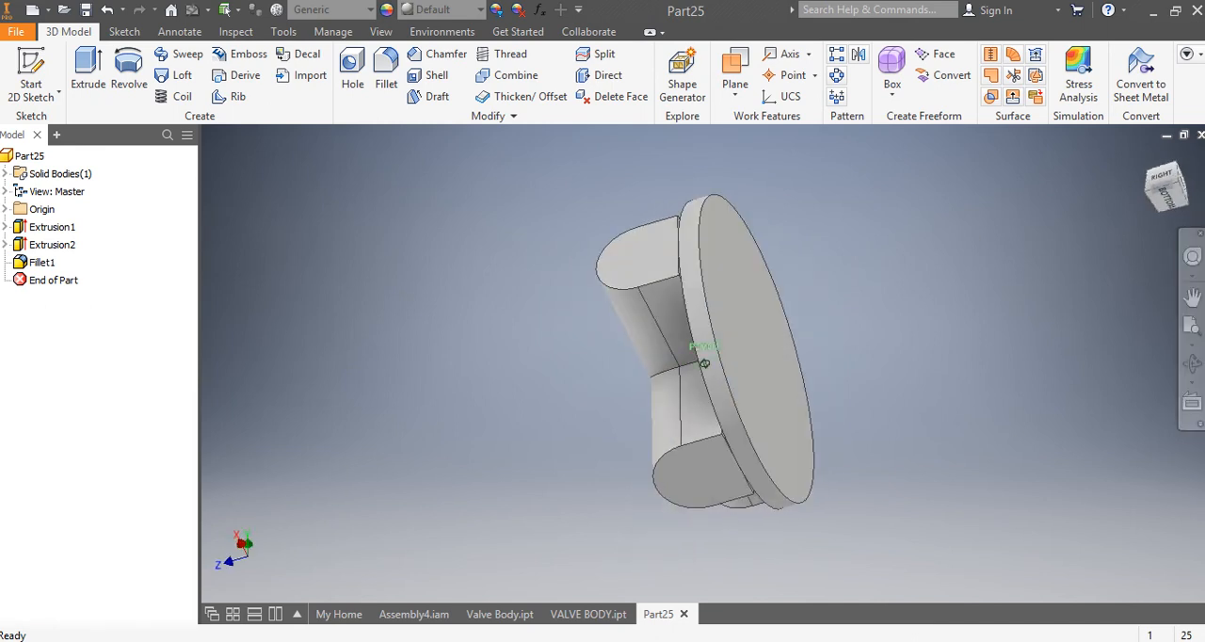
click(743, 97)
click(780, 168)
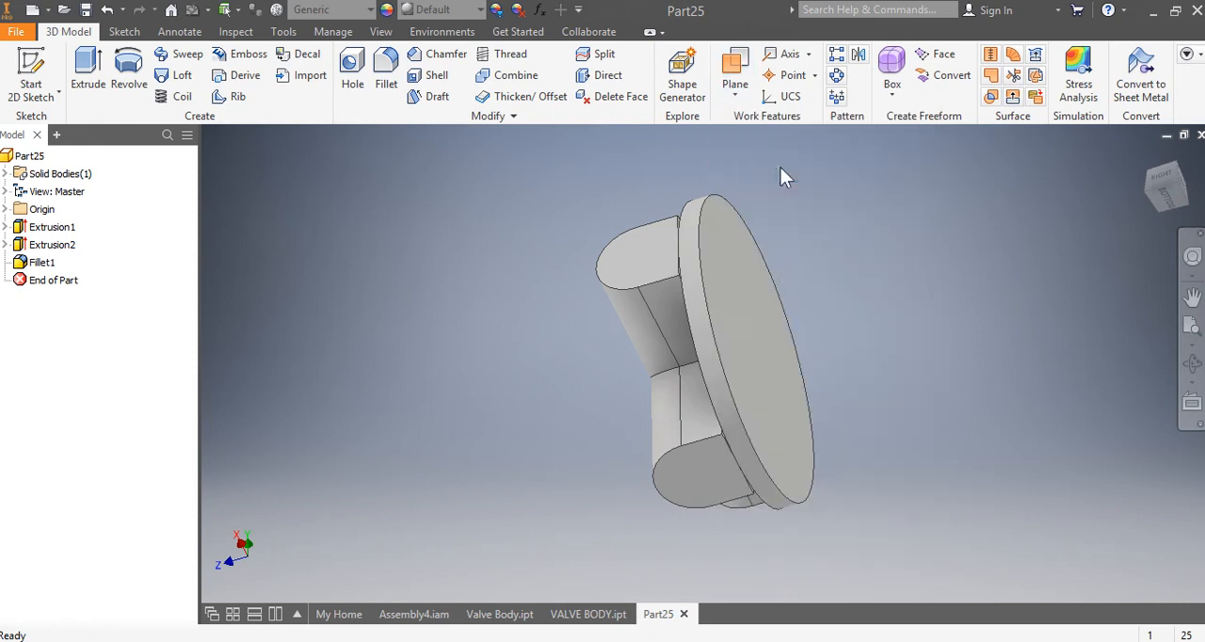
click(752, 271)
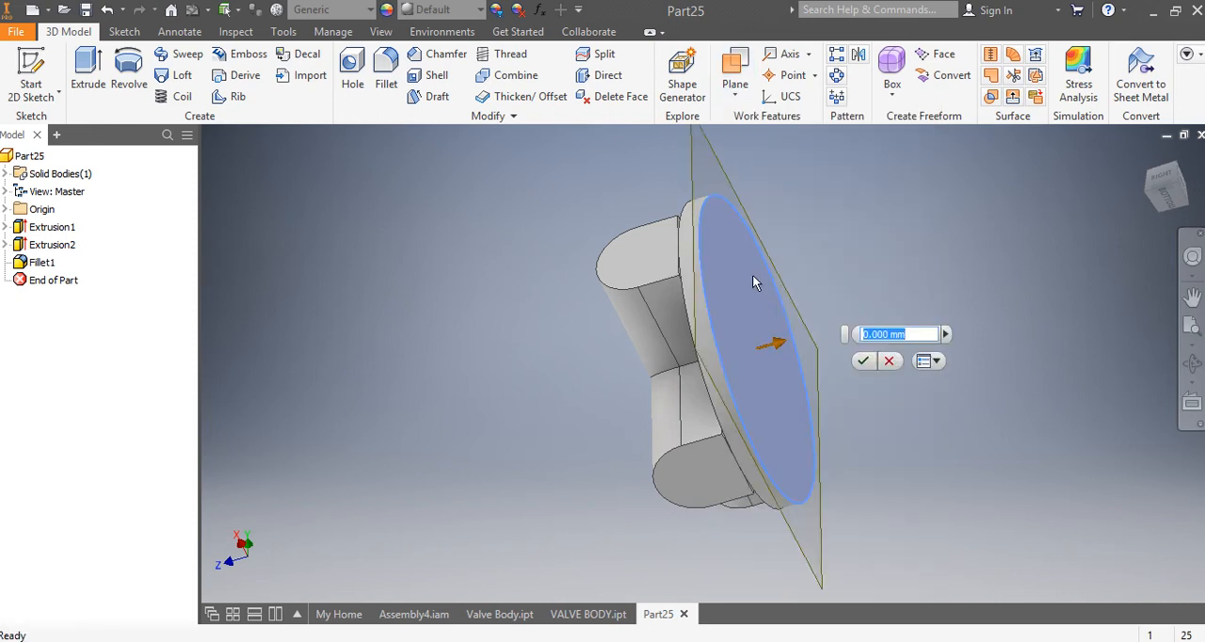
drag(779, 345, 656, 365)
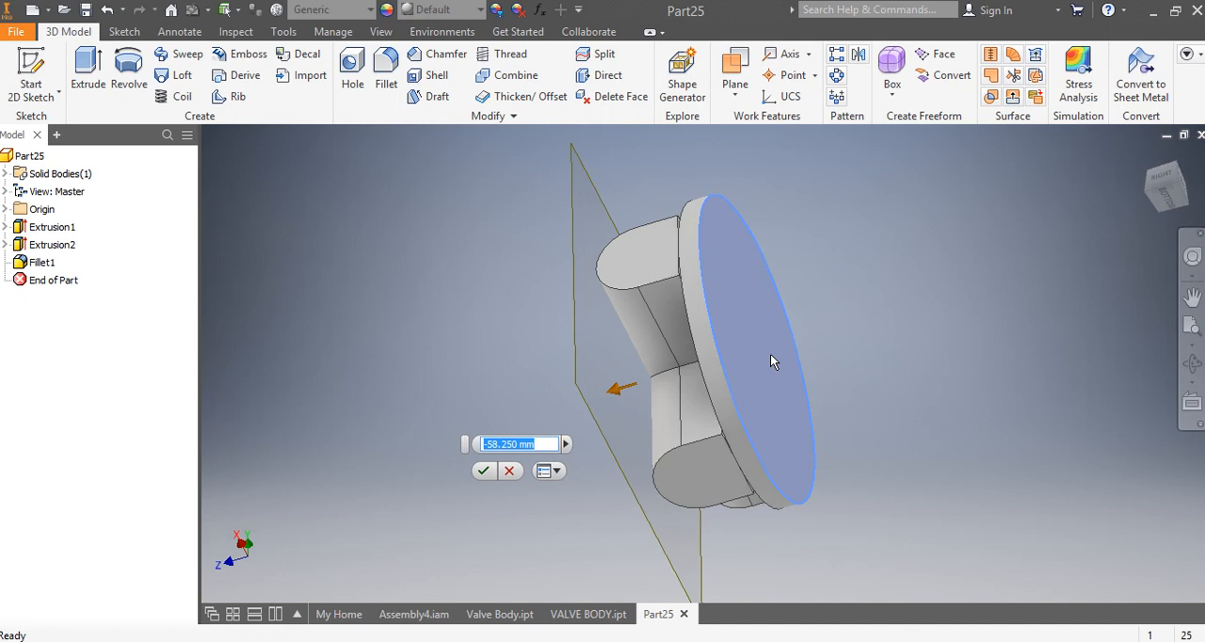
text(-)
text(60)
key(Return)
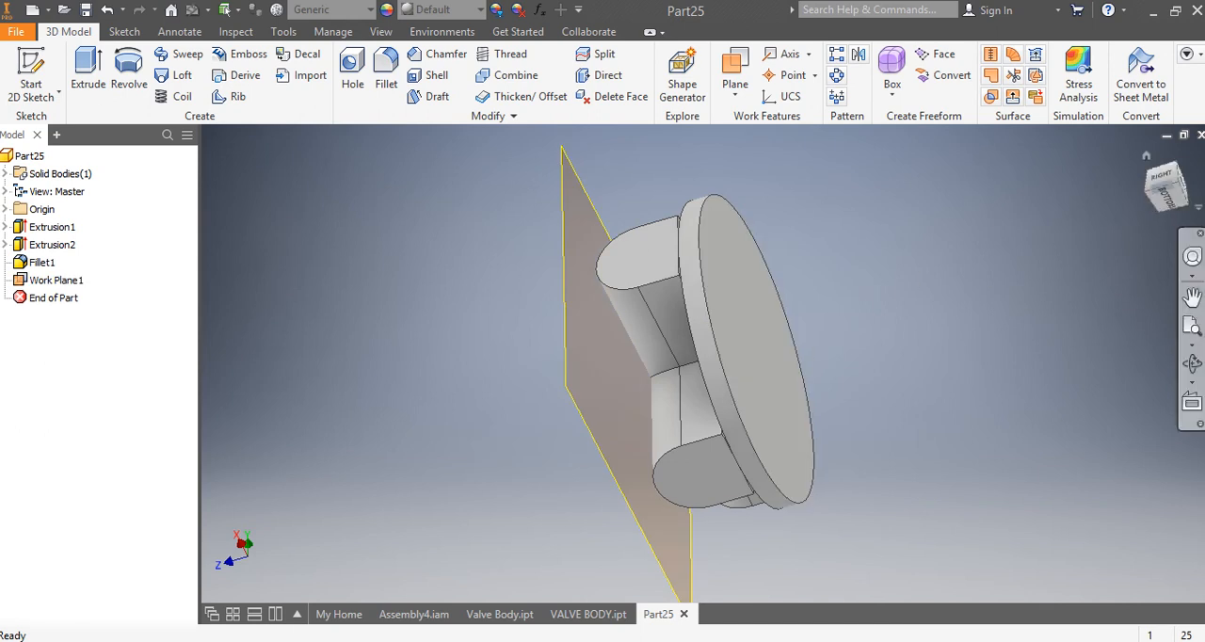
Step: Sketch two 40 mm circles on the offset work plane, centred on the upper arm's axis about 54 mm and 23 mm above the origin
click(1156, 201)
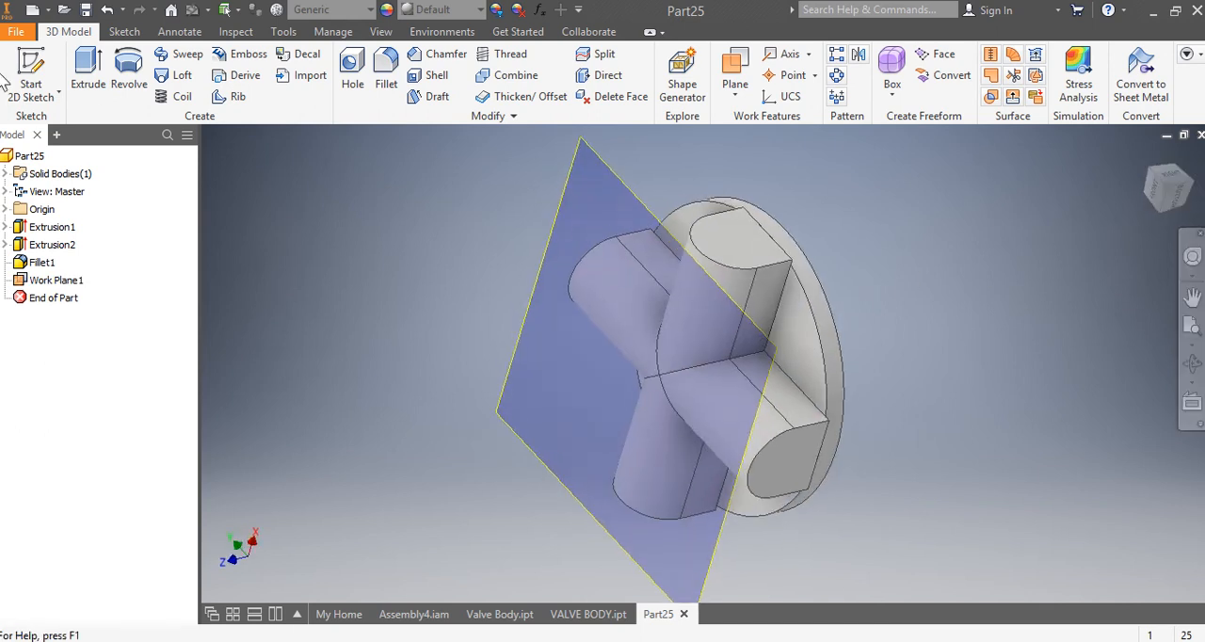
click(34, 75)
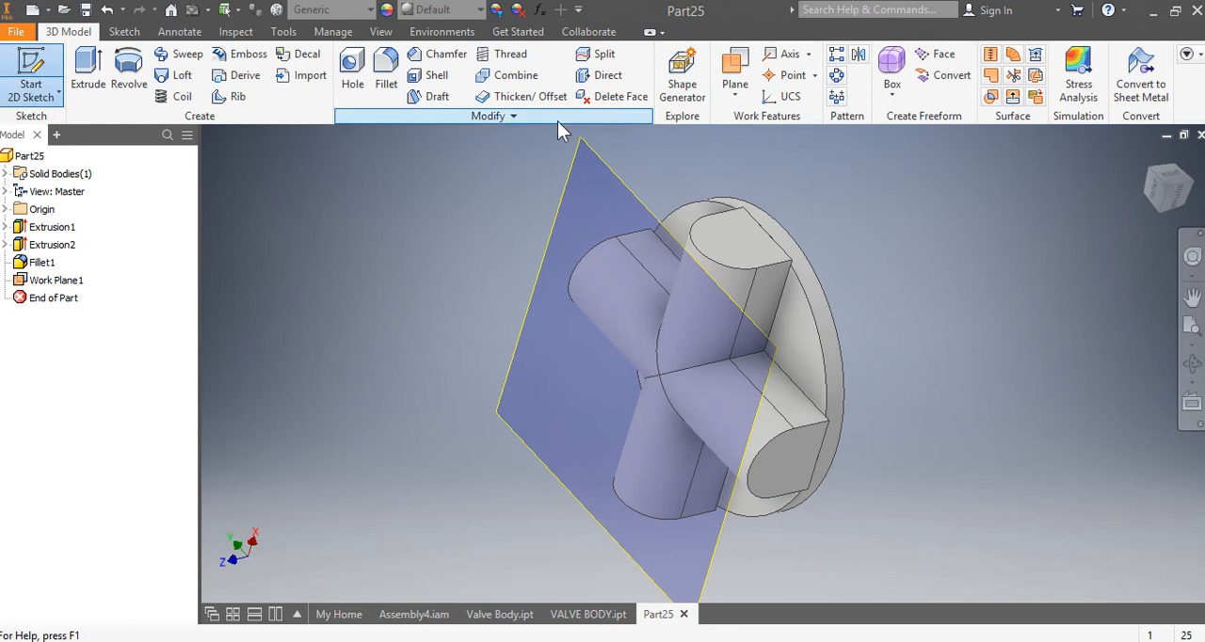
click(607, 167)
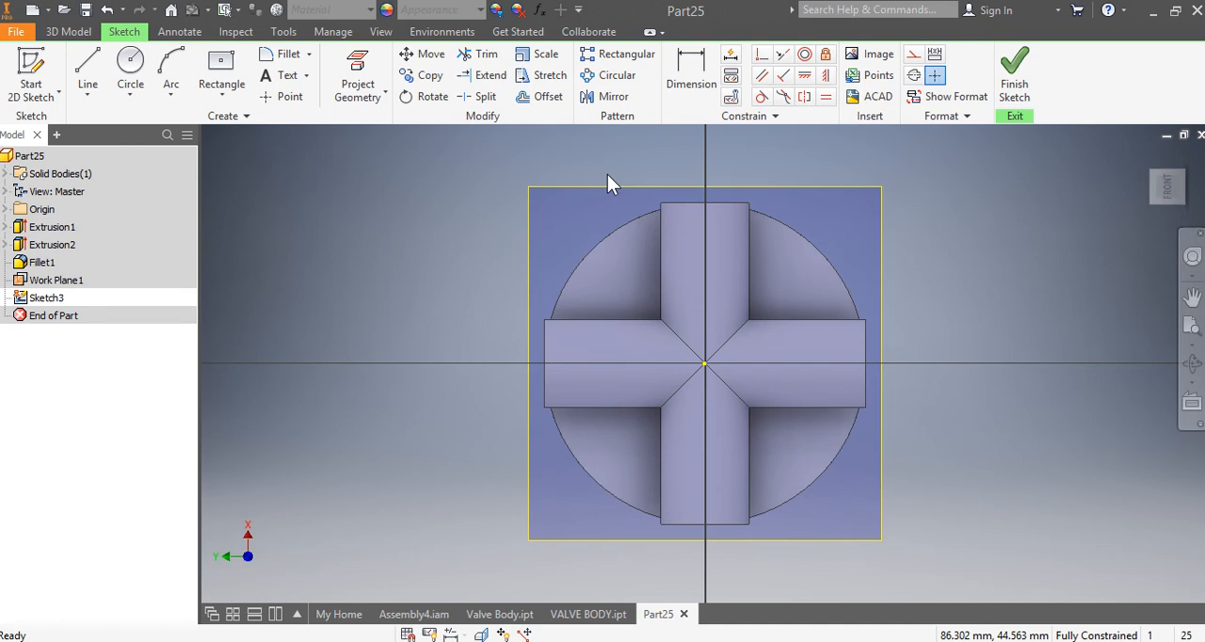
click(130, 64)
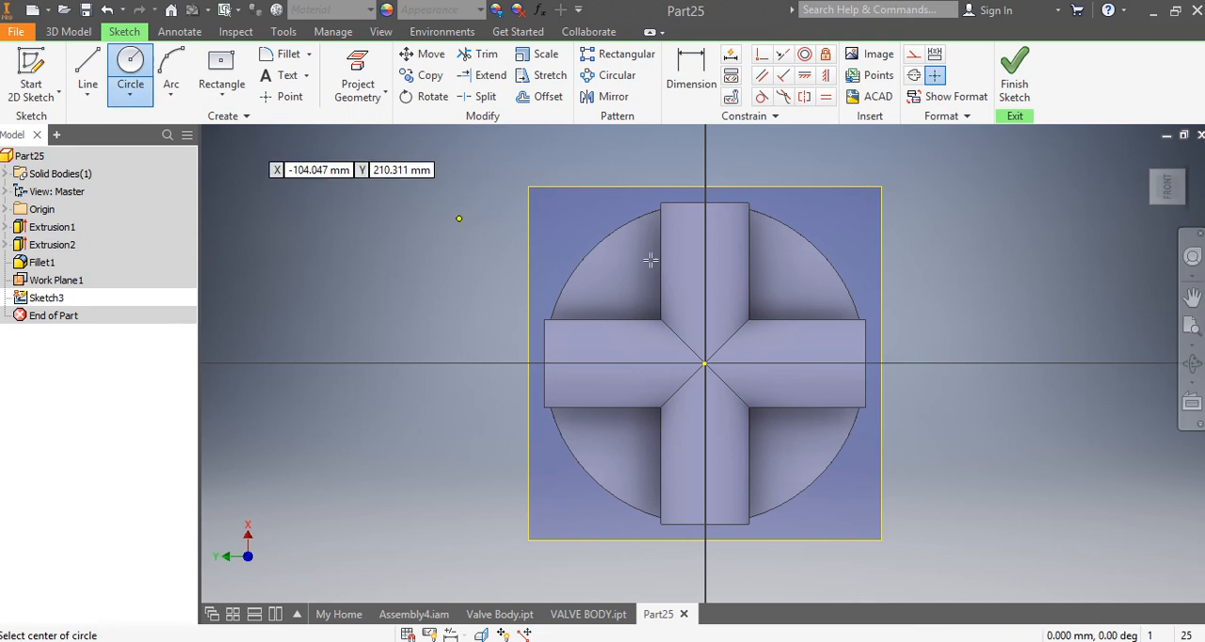
scroll(864, 277, up, 3)
scroll(863, 277, down, 2)
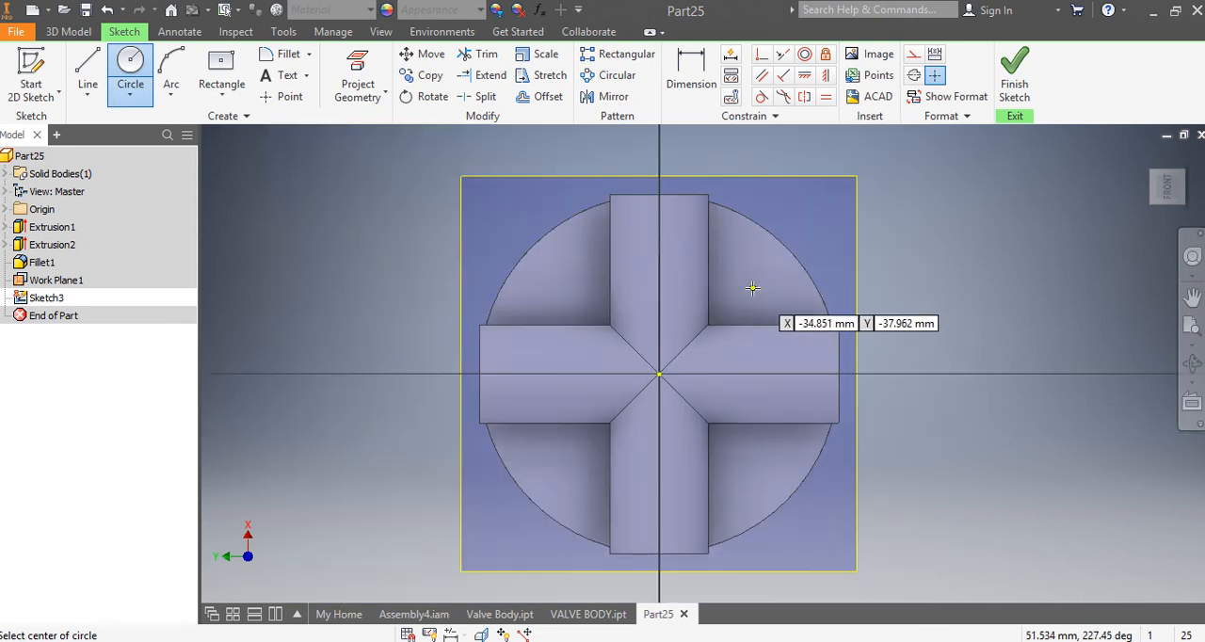
click(659, 239)
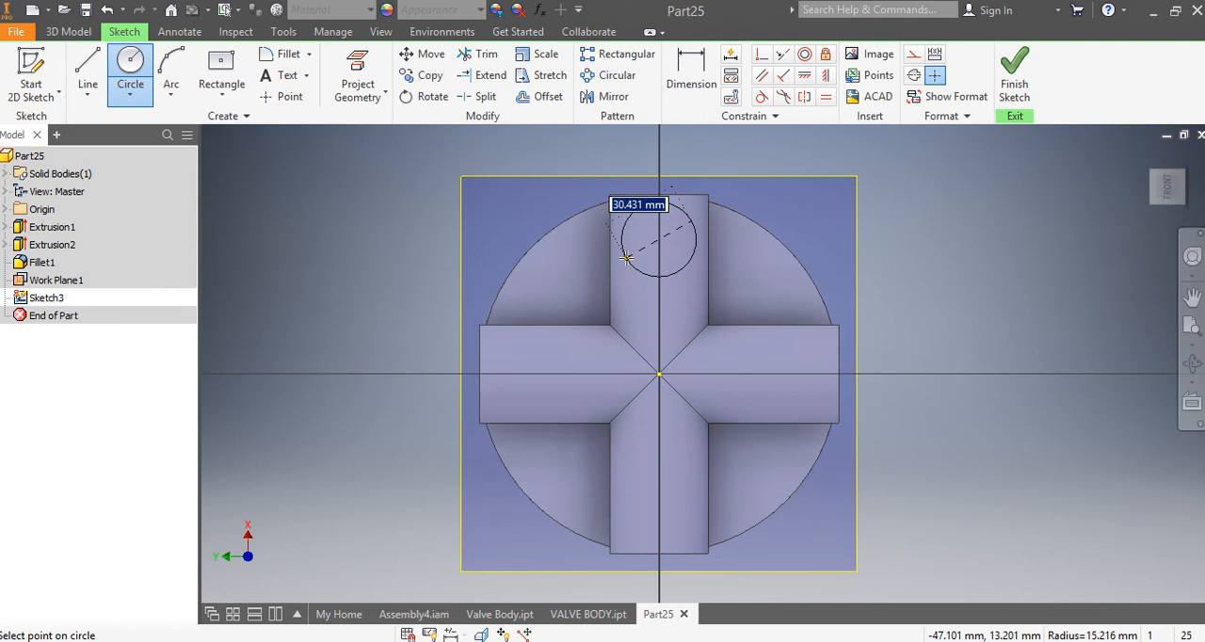
text(40)
key(Return)
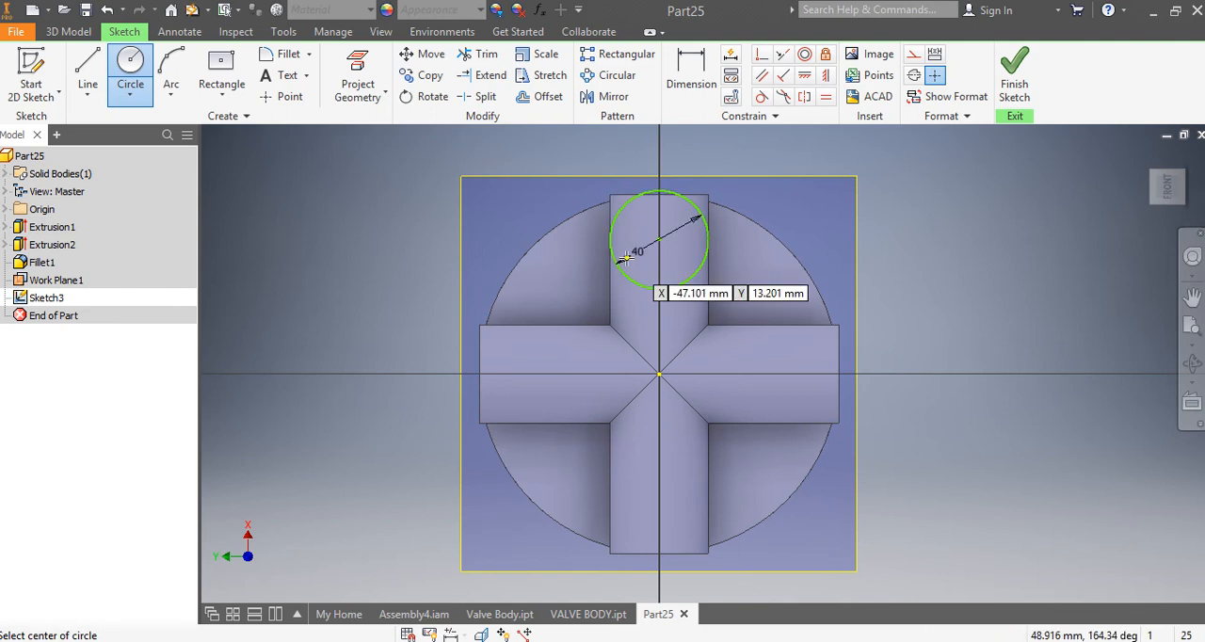
click(659, 319)
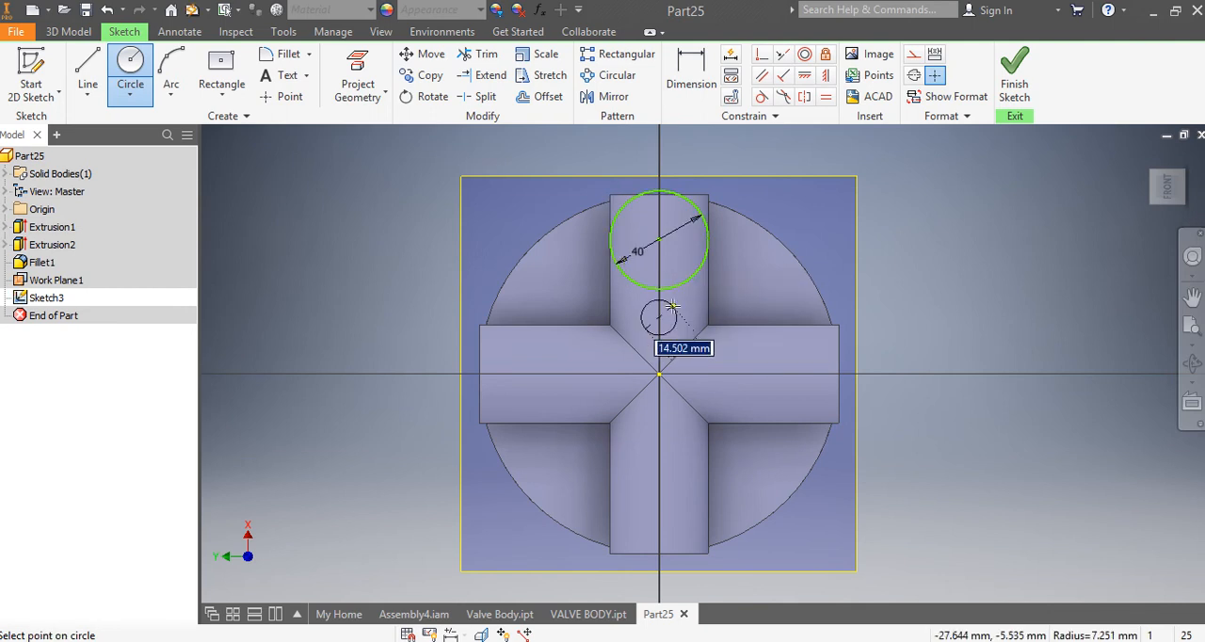
text(40)
key(Return)
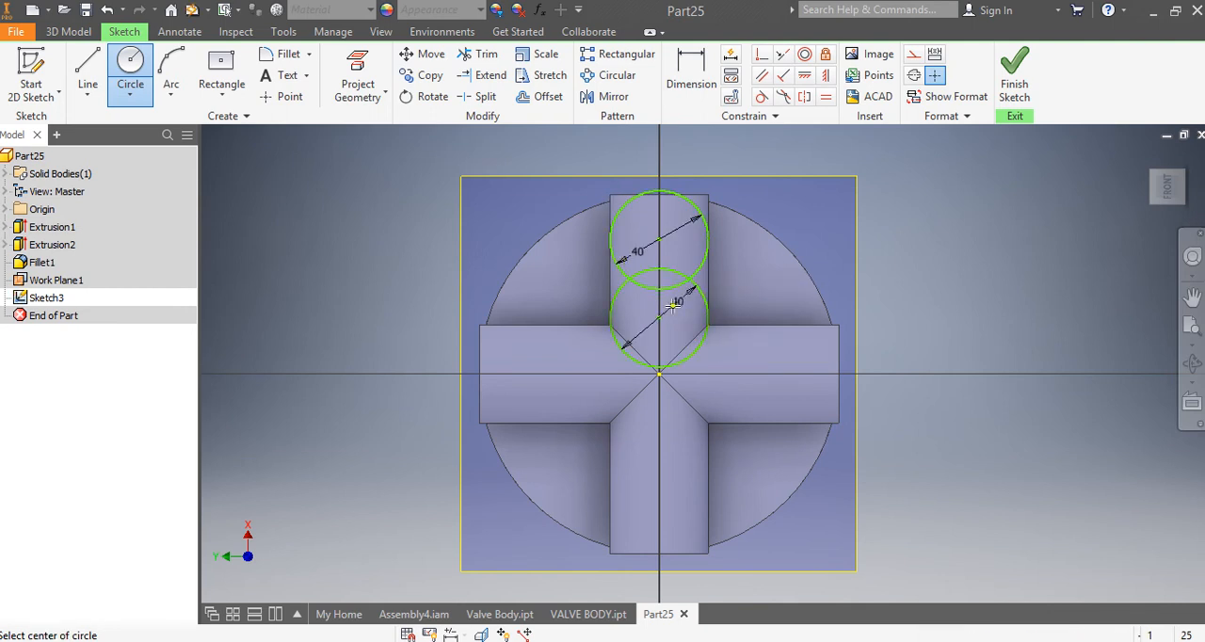
Step: Dimension the centre of the upper arm's inner circle 25 mm from the origin
click(691, 73)
click(659, 317)
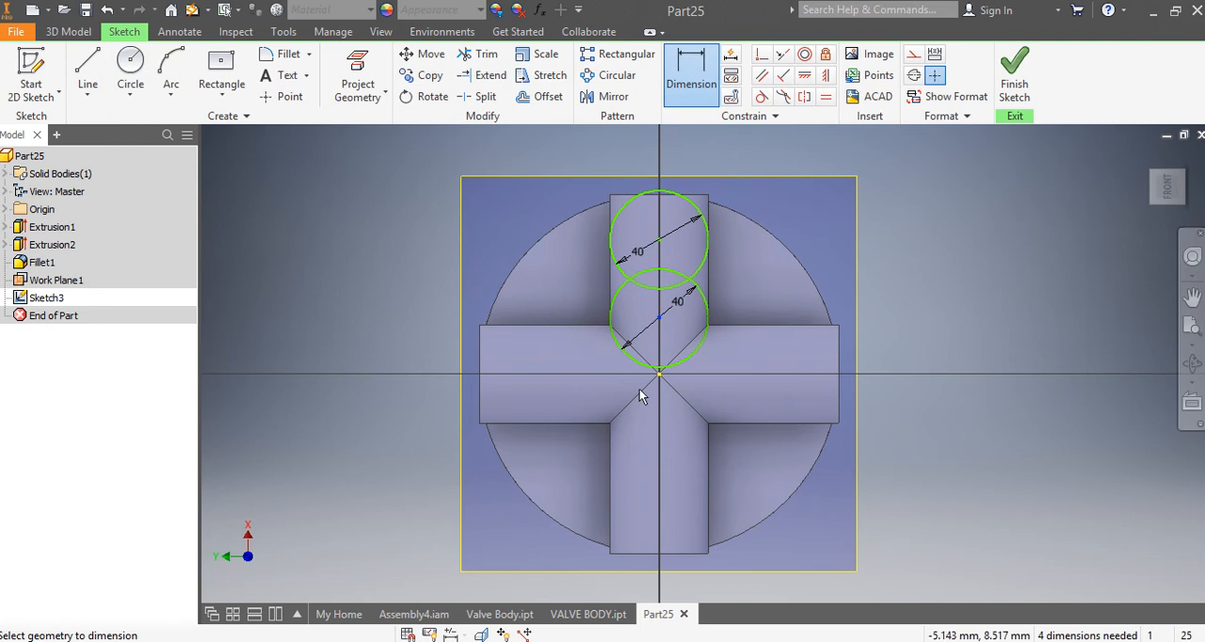
click(659, 373)
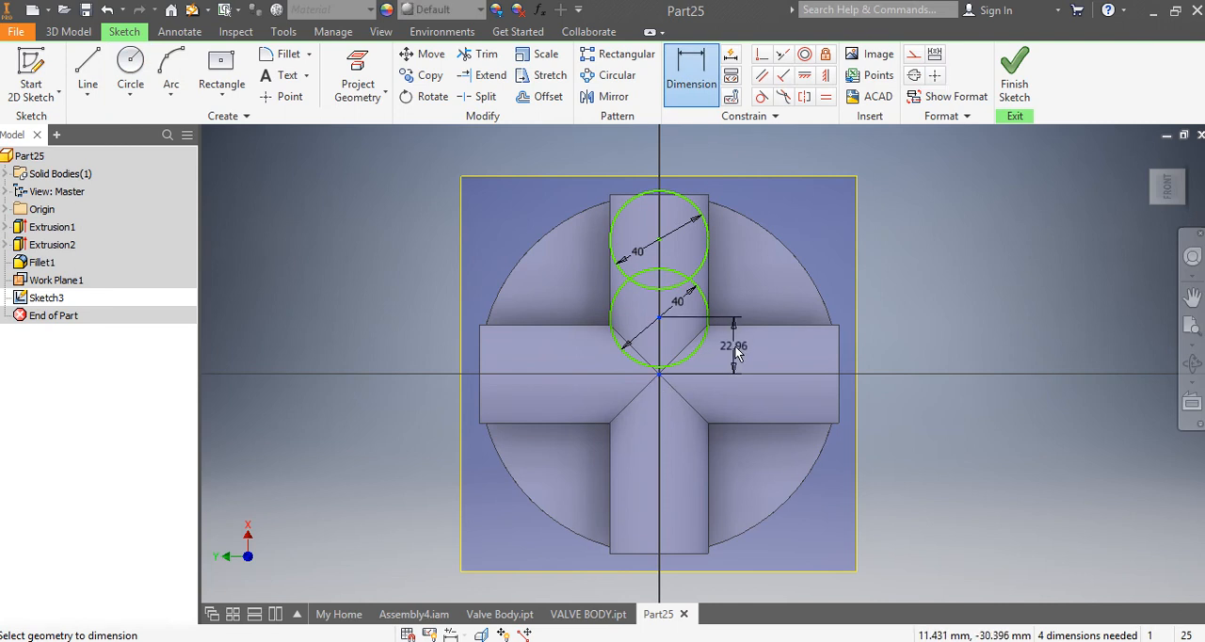
click(735, 348)
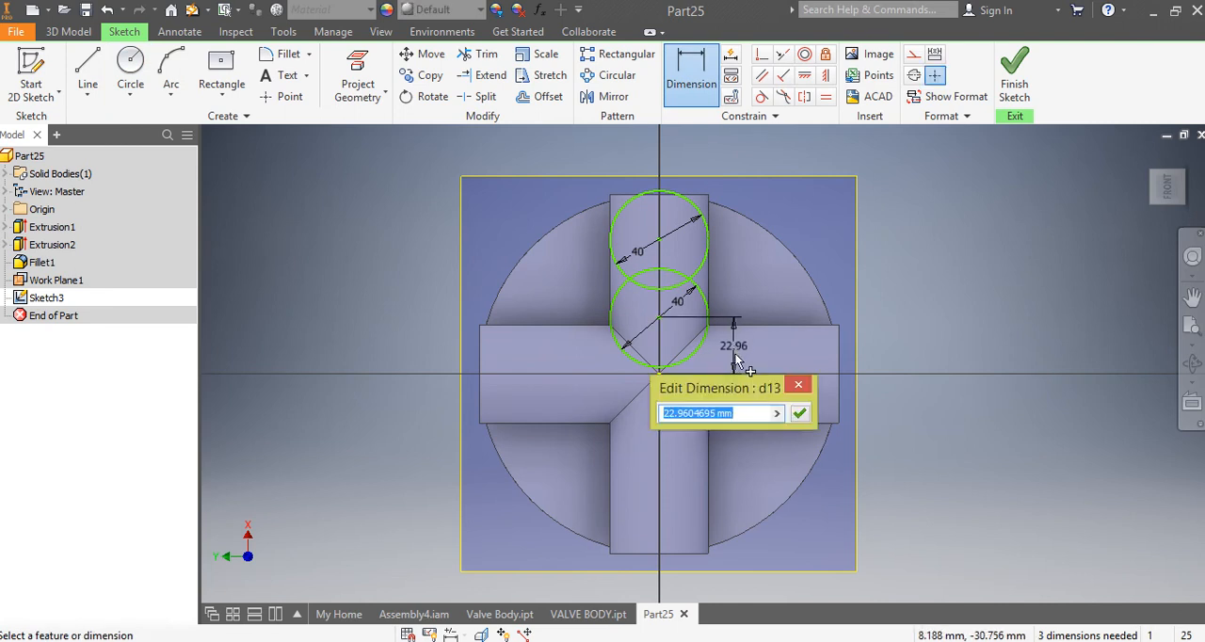
text(25)
key(Return)
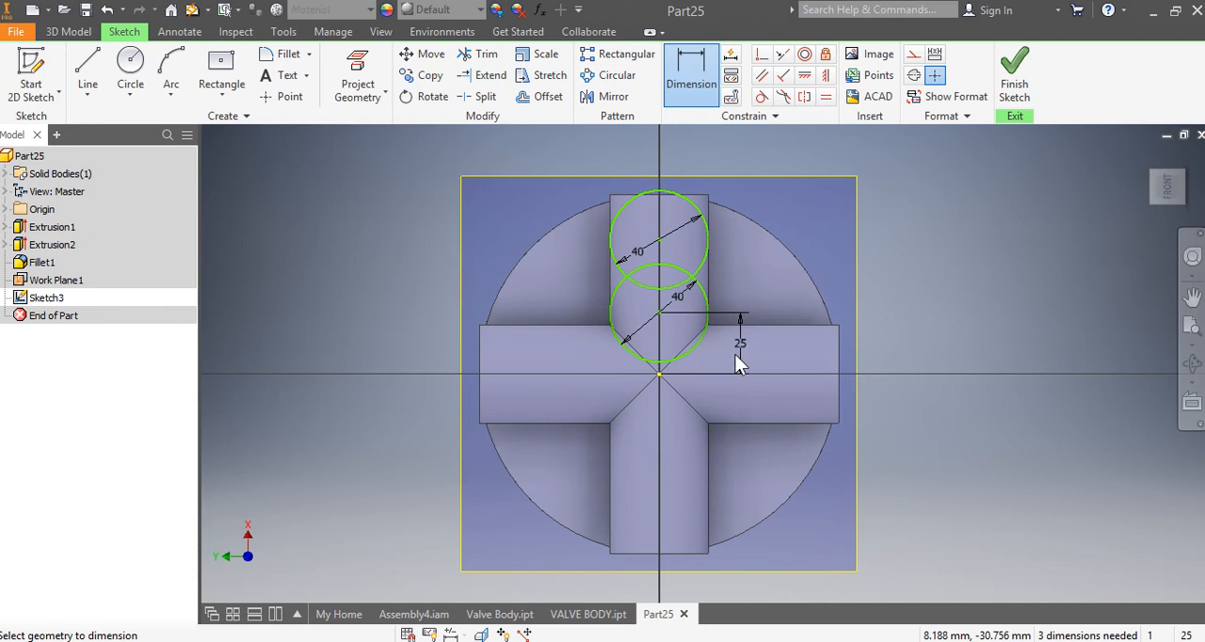
Step: Dimension the spacing between the centres of the upper arm's two circles as 26 mm
click(660, 239)
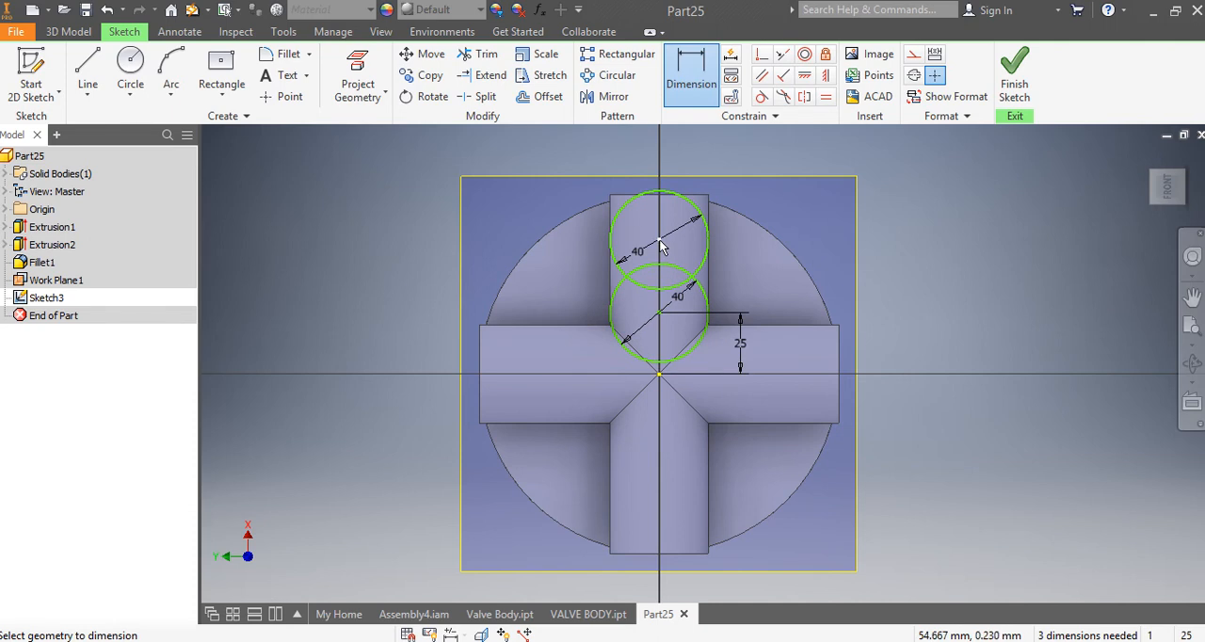
click(660, 312)
click(742, 276)
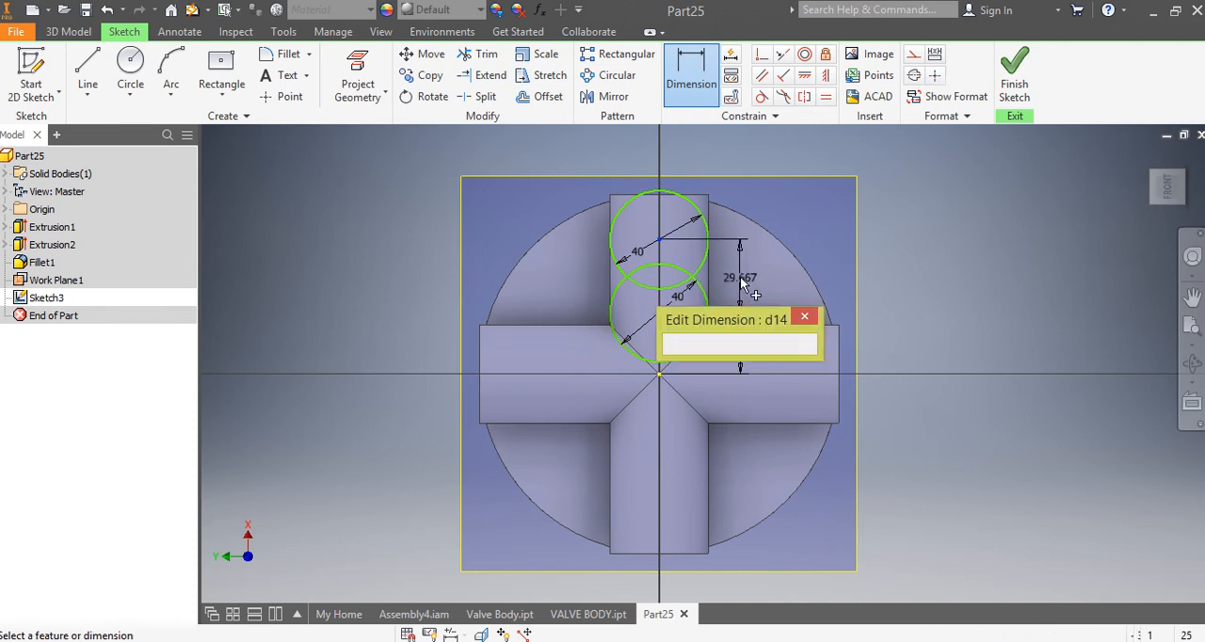
text(26)
key(Return)
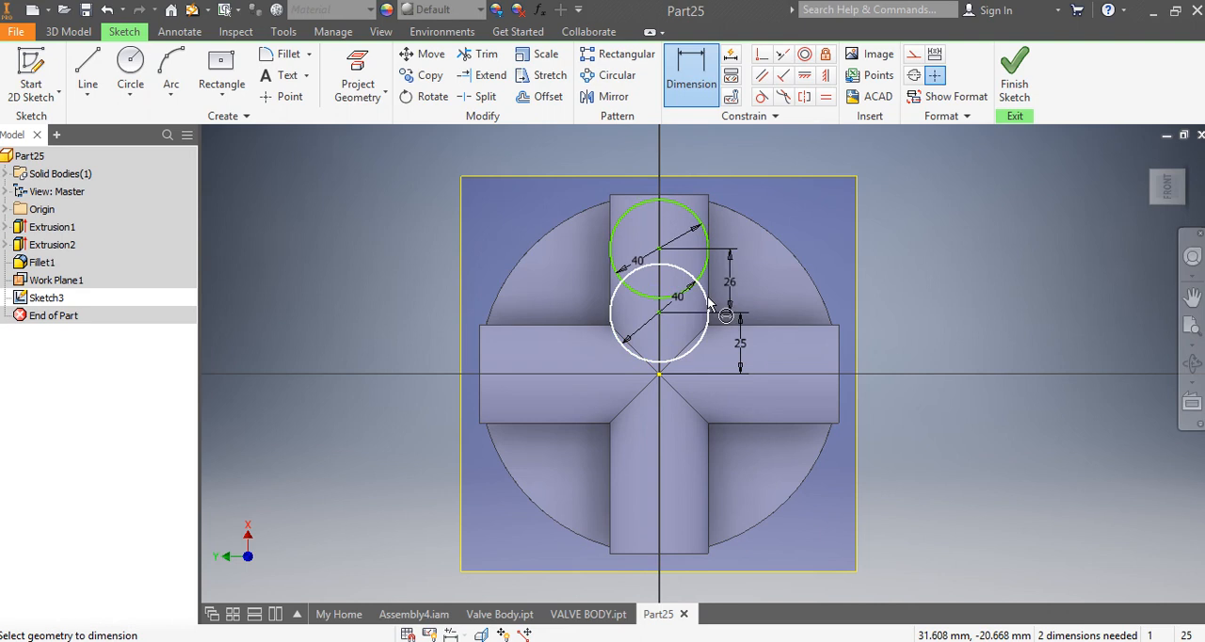
Step: Apply Horizontal constraints aligning both circle centres on the upper arm with the origin
click(827, 79)
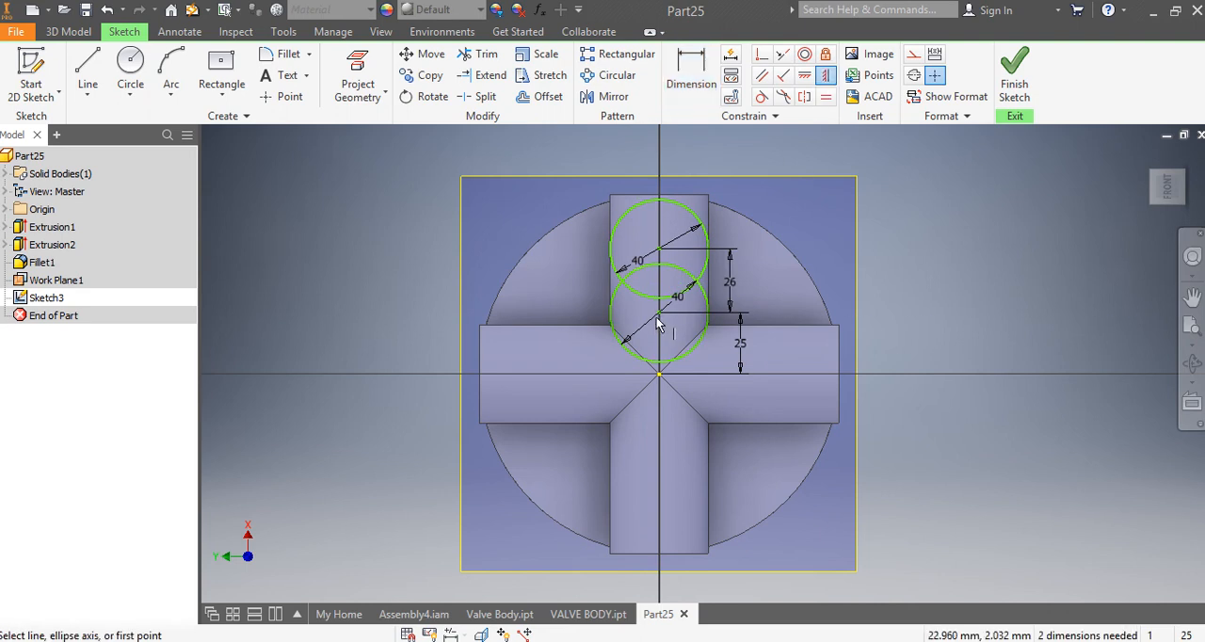
click(805, 75)
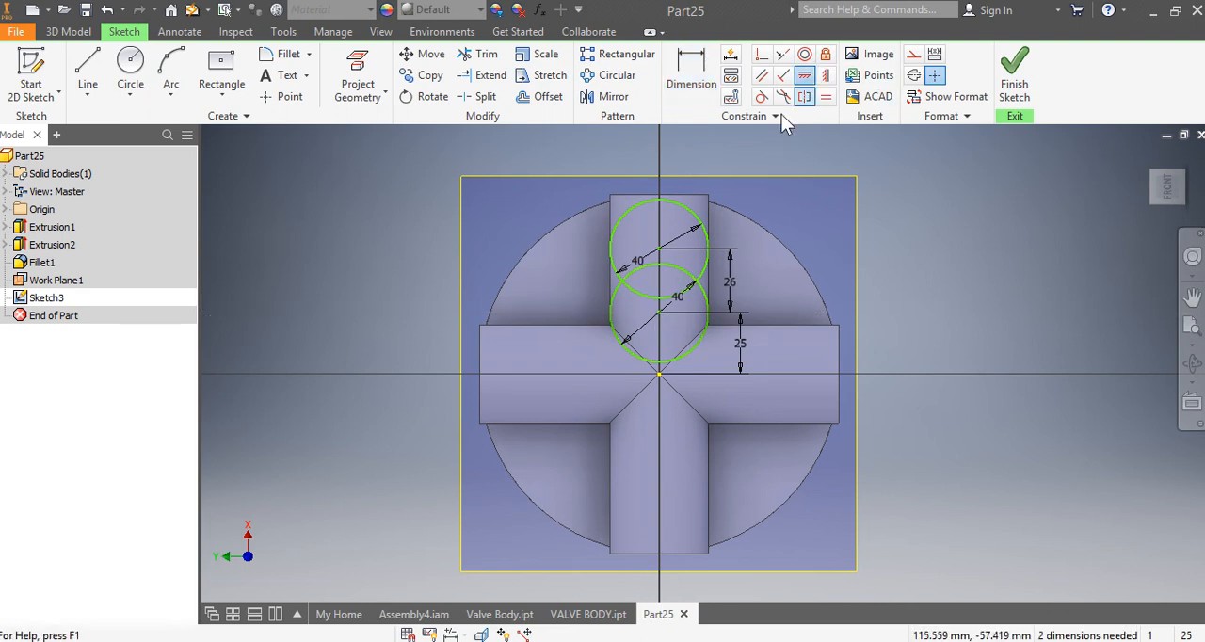
click(659, 313)
click(658, 375)
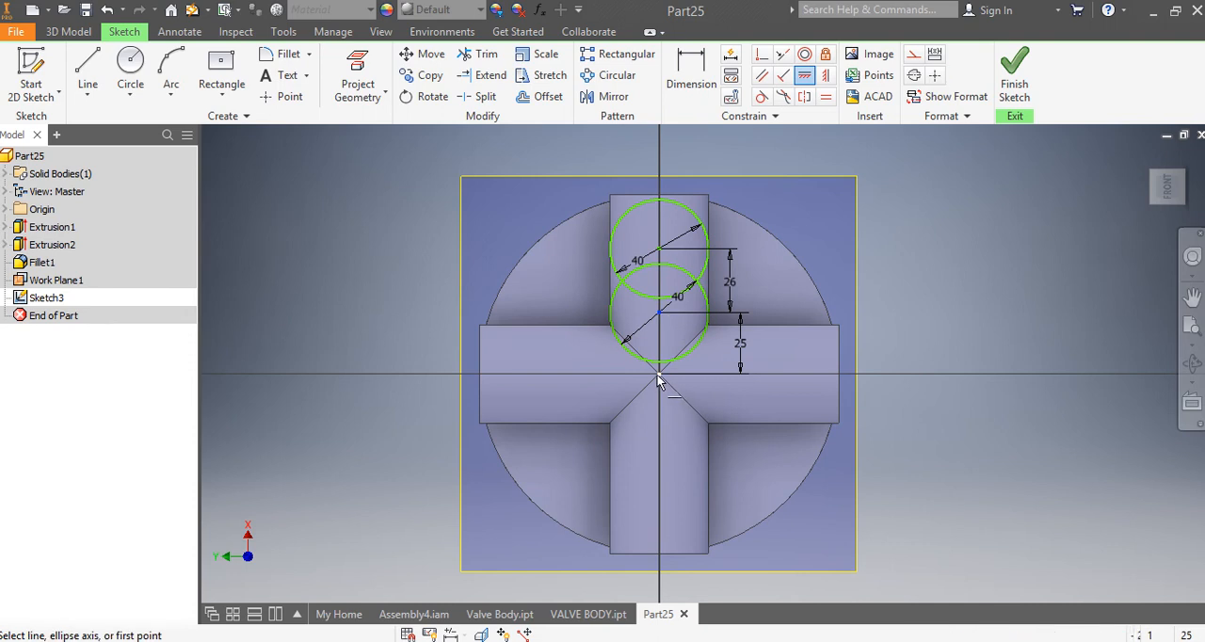
click(659, 247)
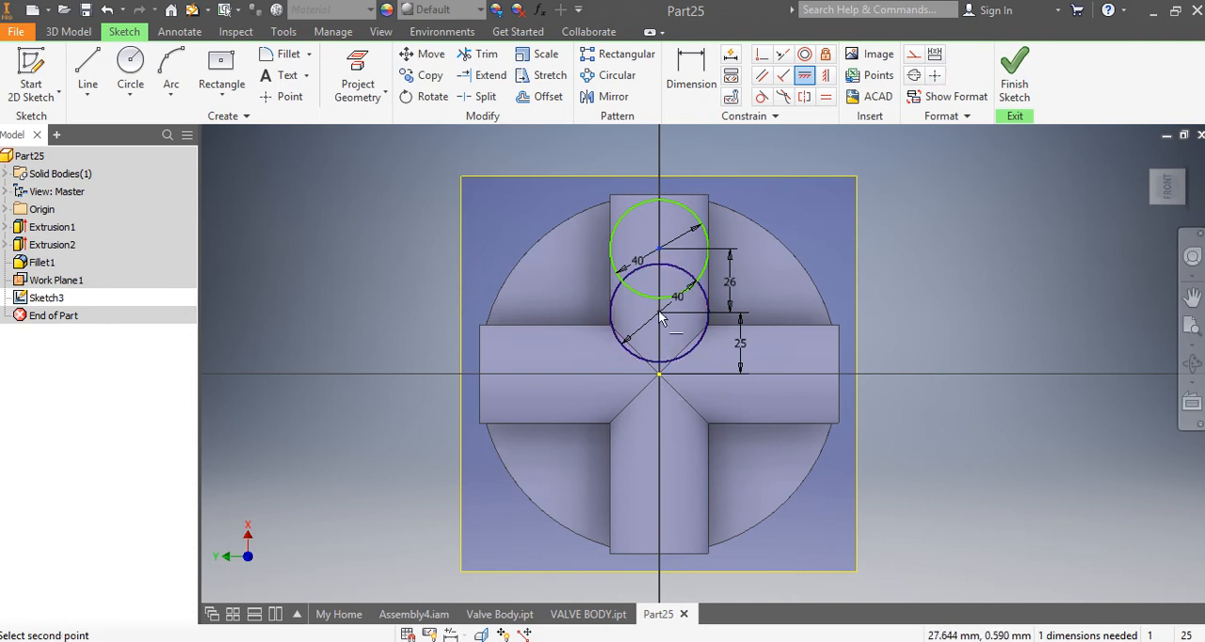
click(659, 374)
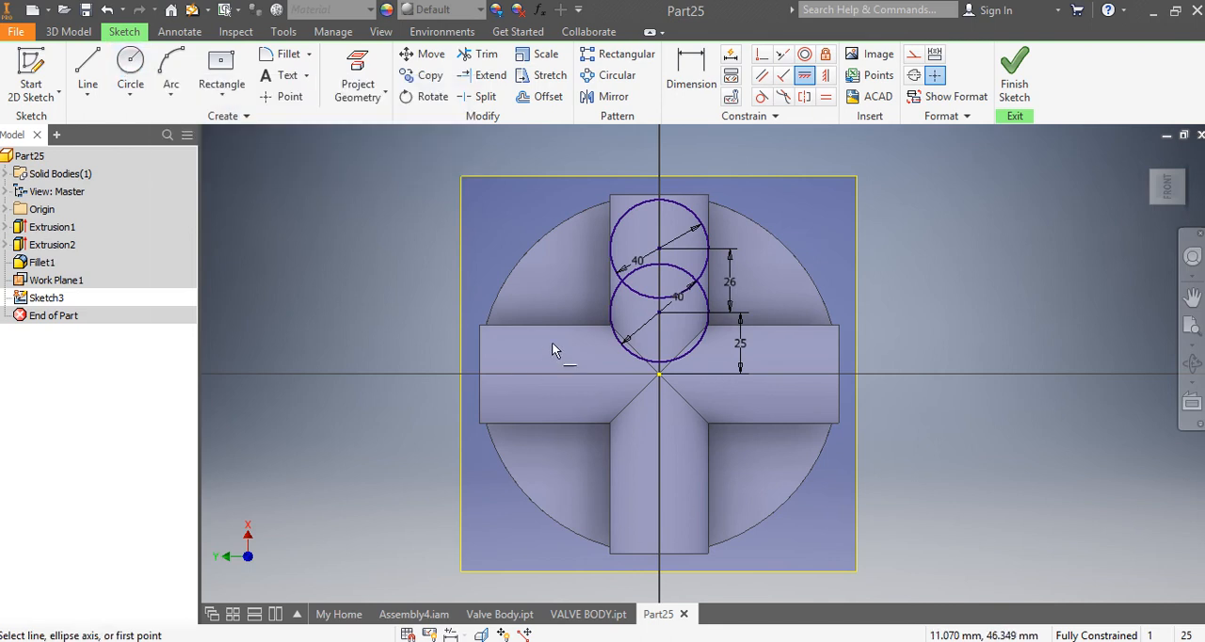
Step: Draw two 40 mm circles on the left arm's centreline, with centres about 61 mm and 31 mm from the origin
click(130, 76)
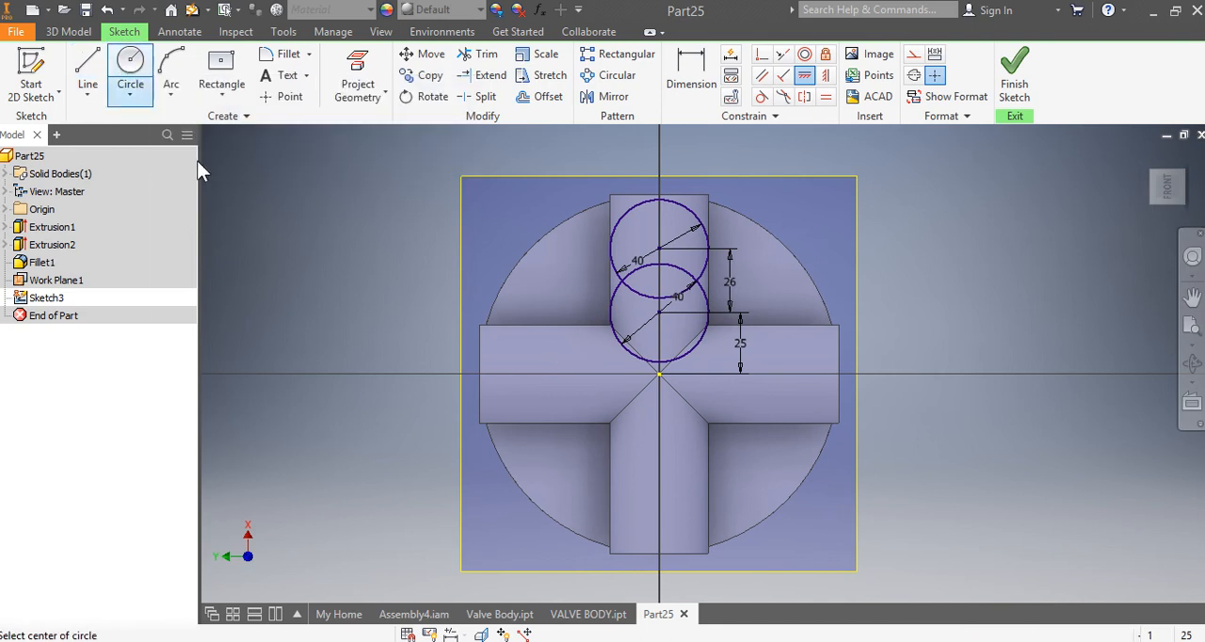
click(509, 374)
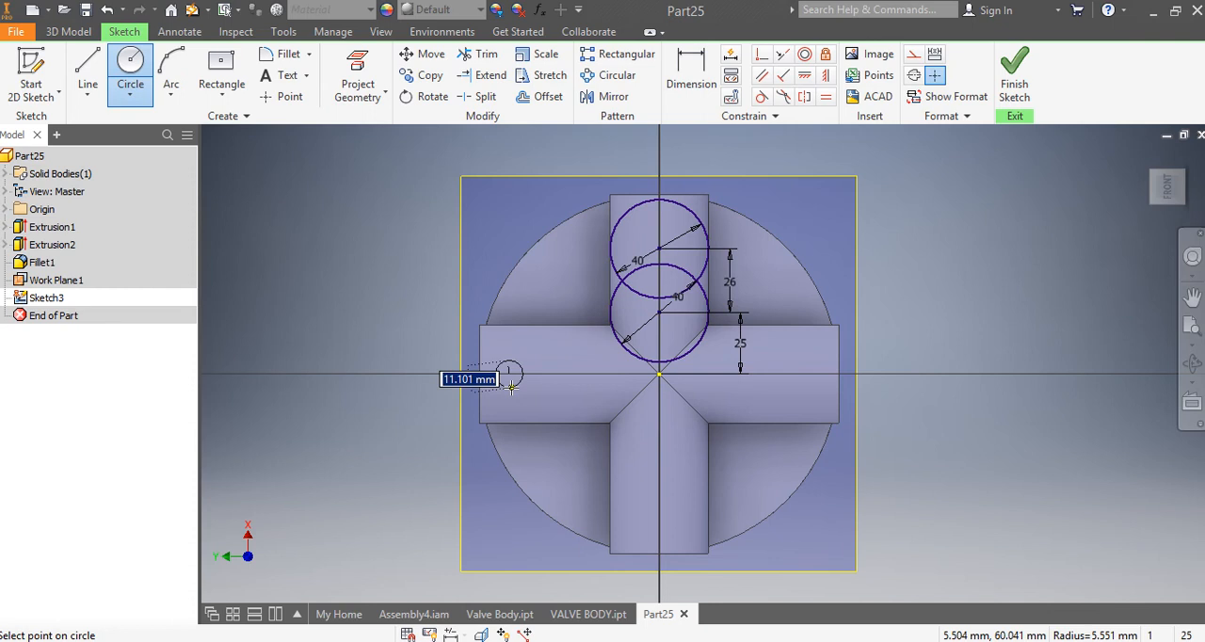
text(40)
key(Return)
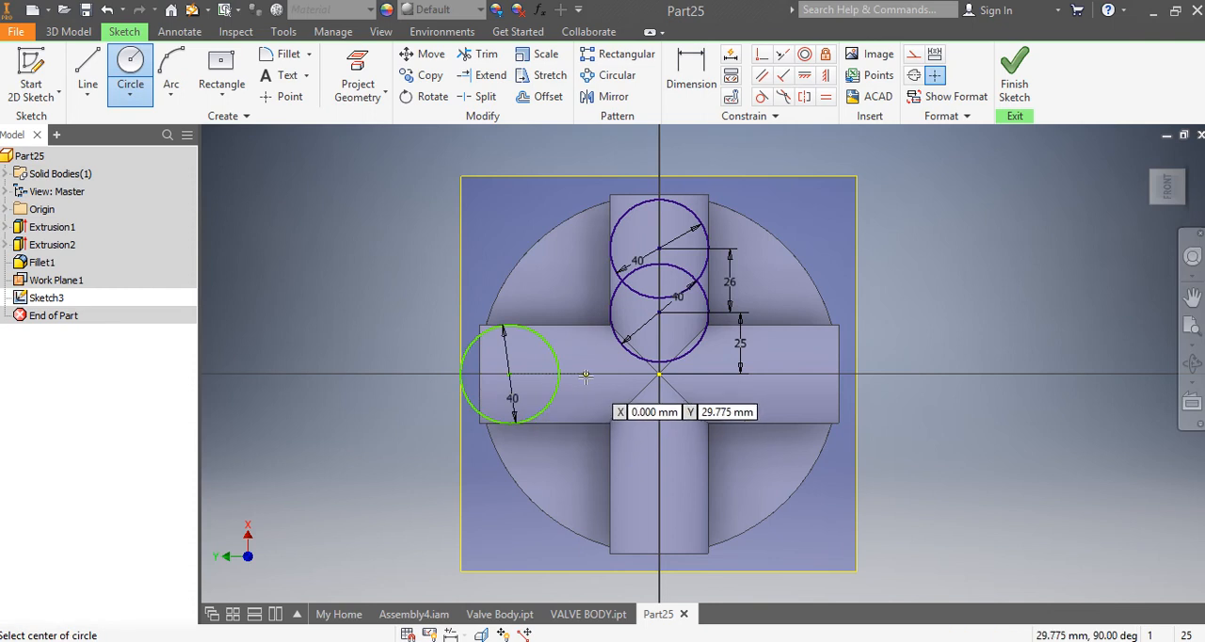
click(535, 360)
text(4)
key(Return)
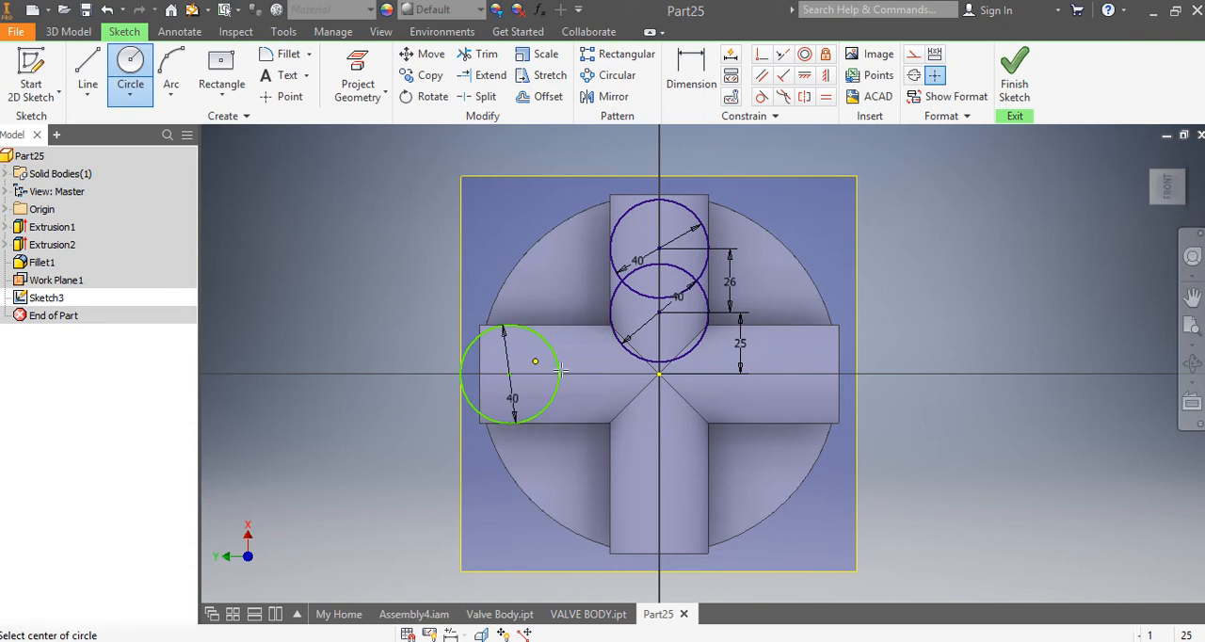
Step: Dimension the centre of the left arm's inner circle 25 mm from the origin
click(697, 85)
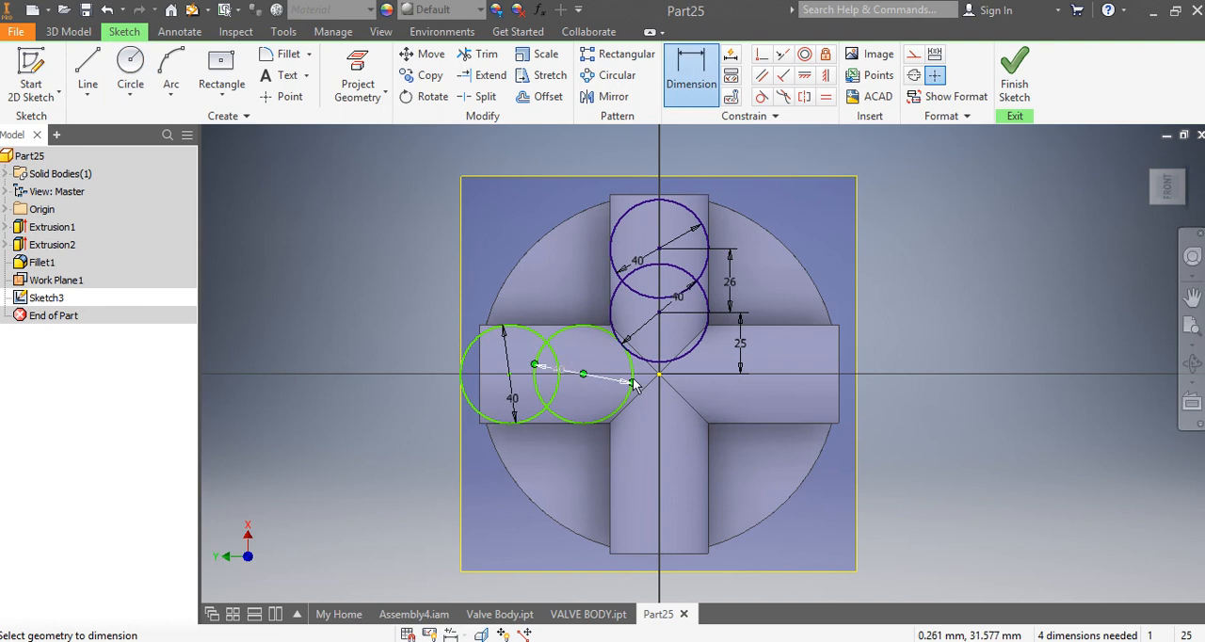
click(583, 374)
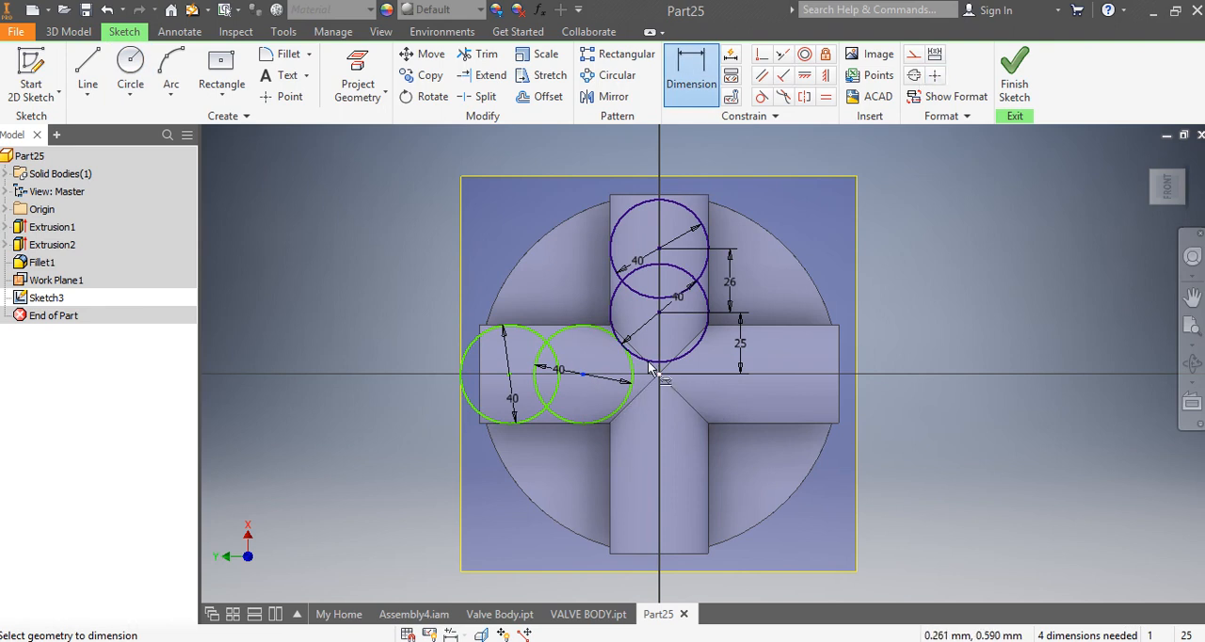
click(610, 313)
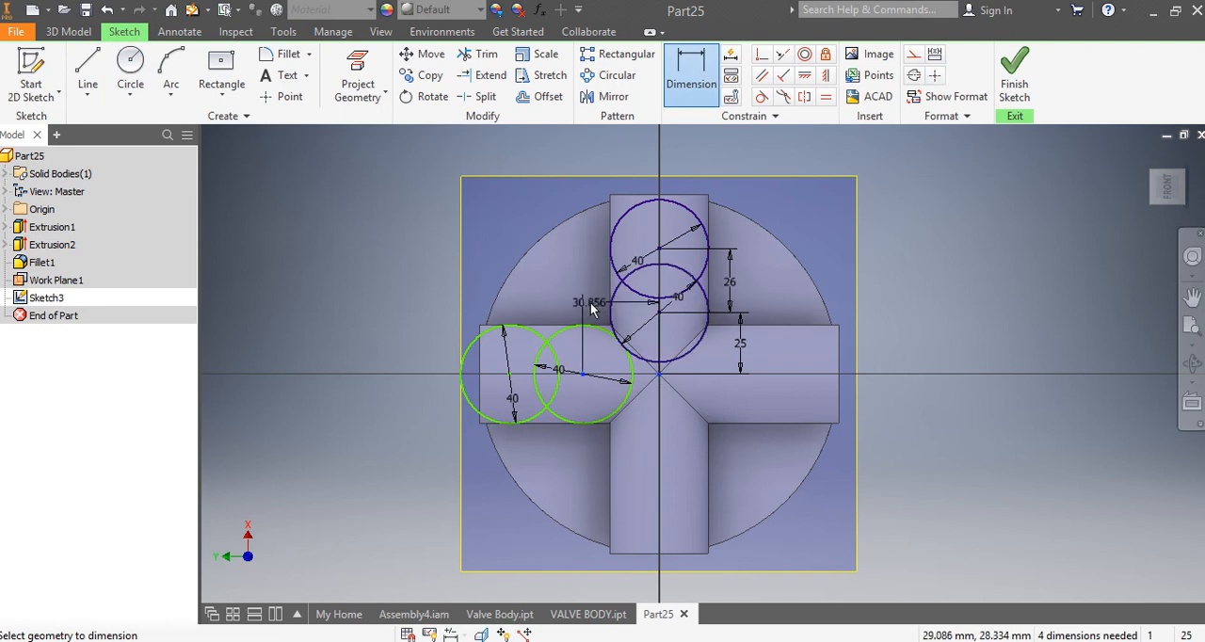
click(574, 304)
text(25)
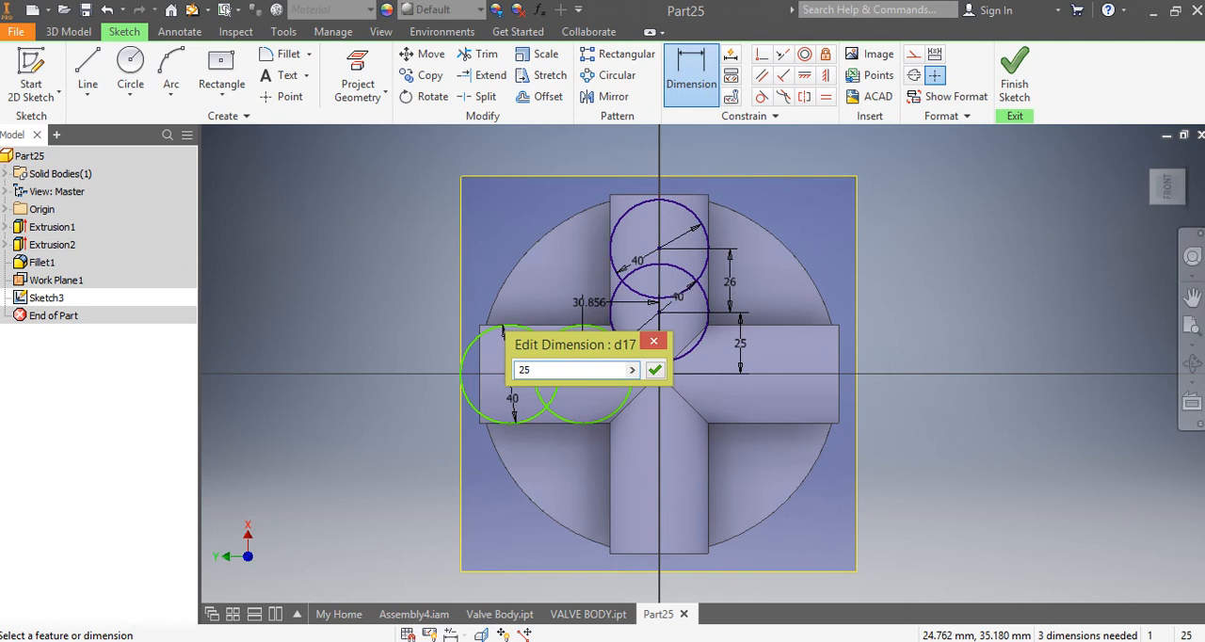
key(Return)
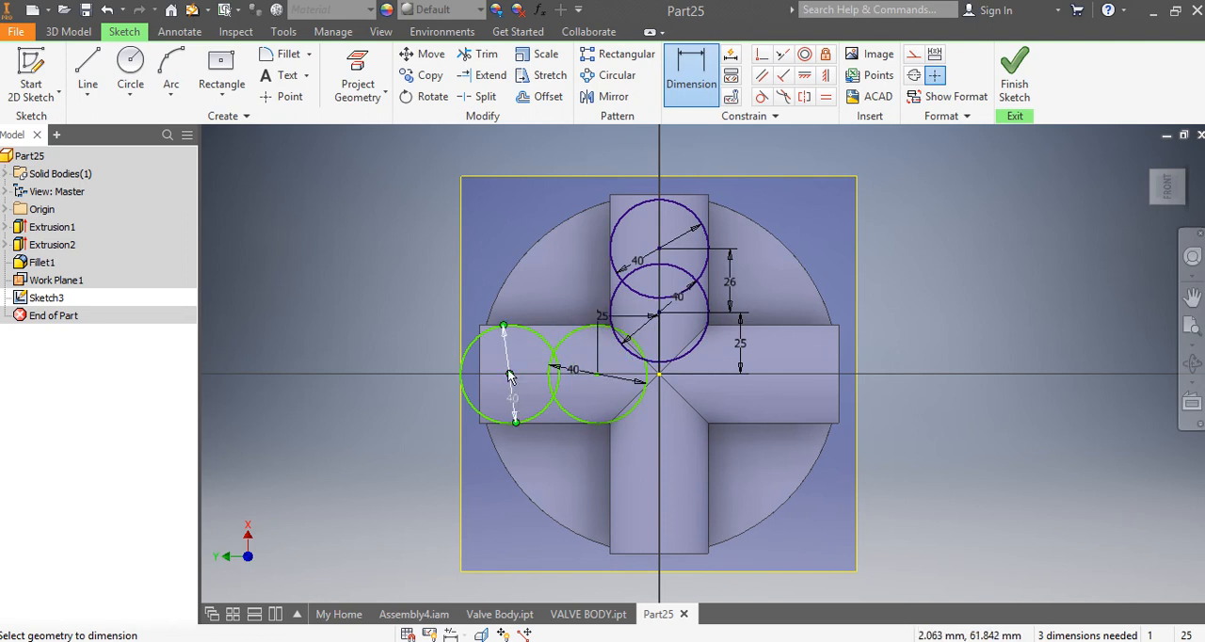
Step: Dimension the spacing between the centres of the left arm's two circles as 26 mm
click(598, 376)
click(580, 300)
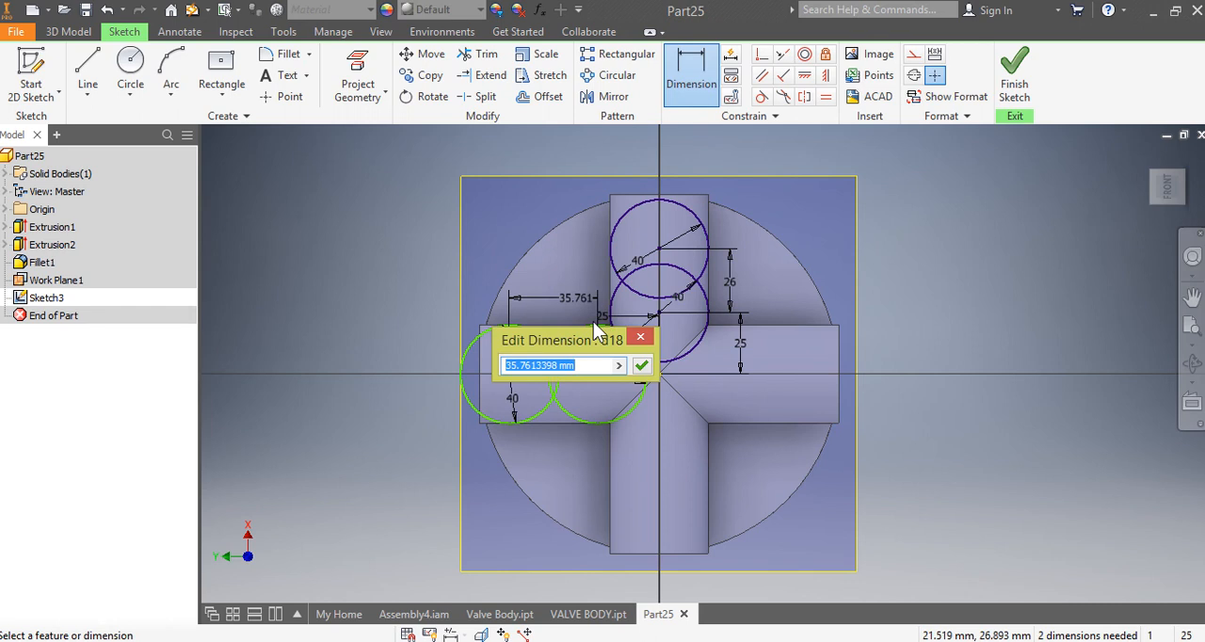
text(26)
key(Return)
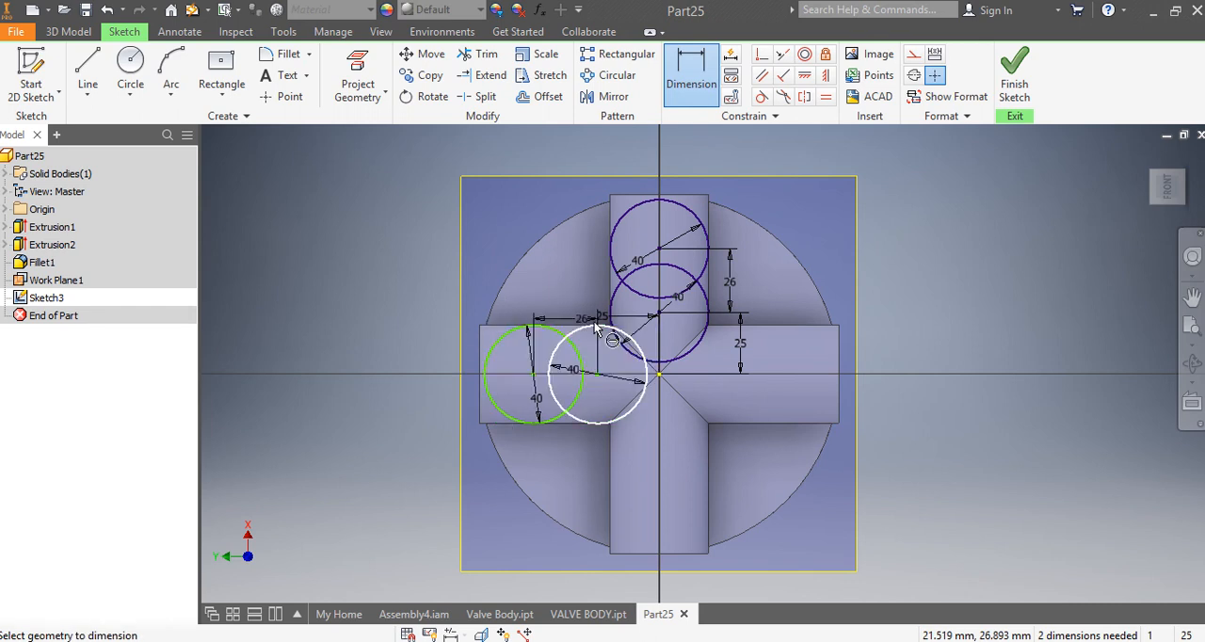
Step: Apply Vertical constraints aligning both circle centres on the left arm with the origin
click(827, 79)
click(534, 375)
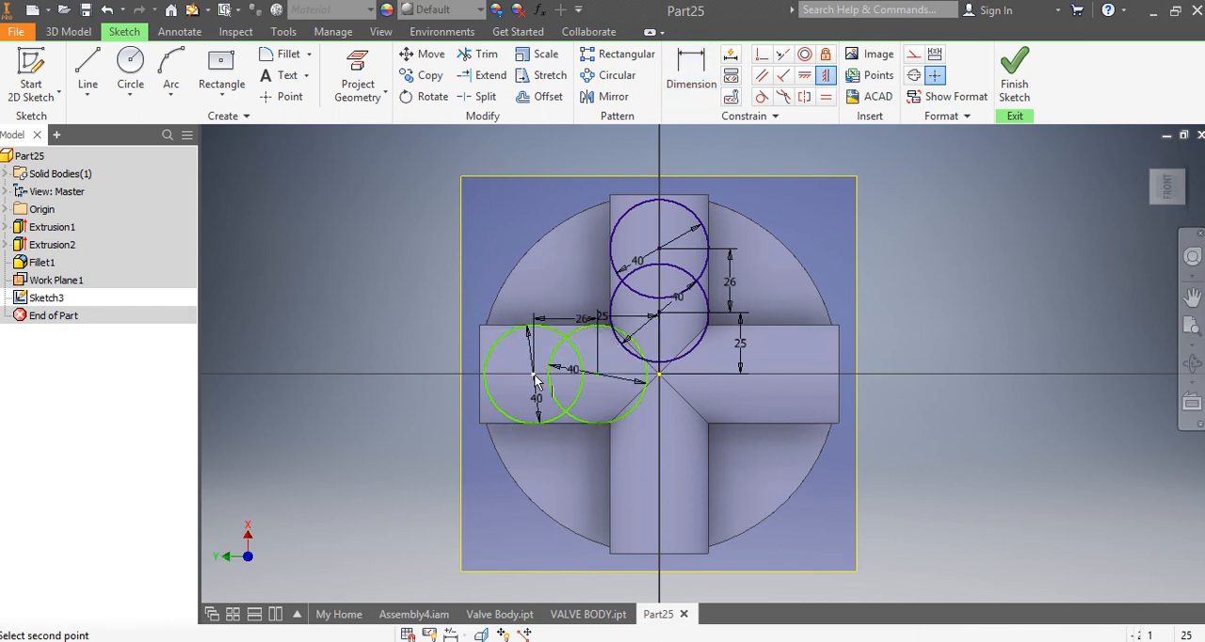
click(660, 377)
click(596, 374)
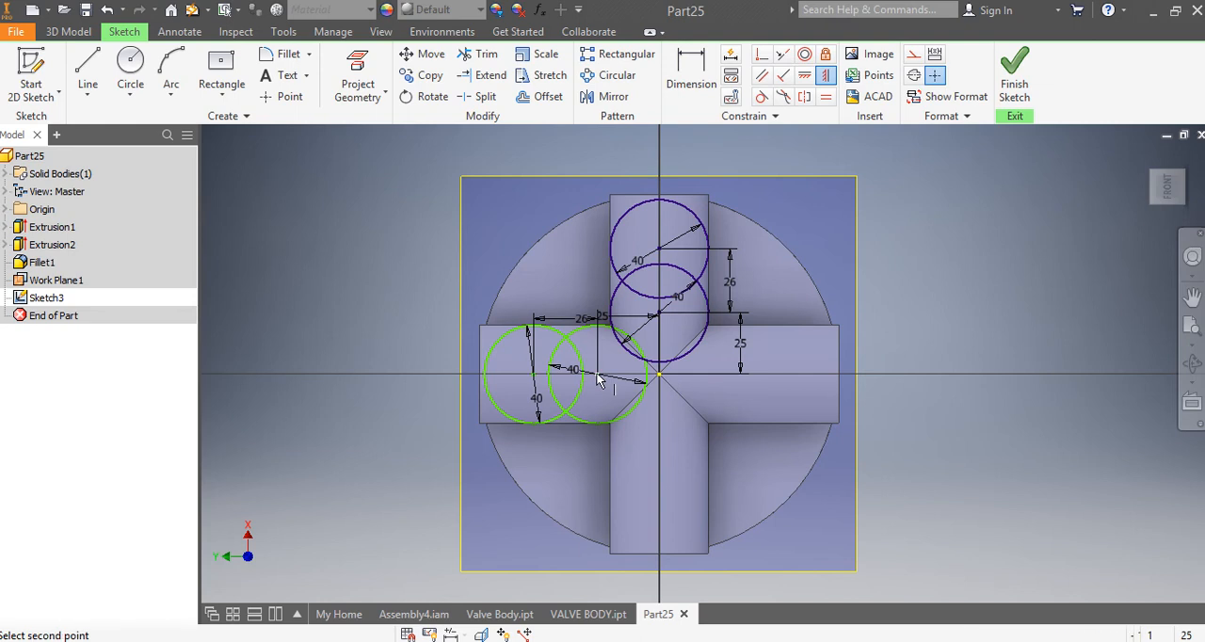
click(658, 375)
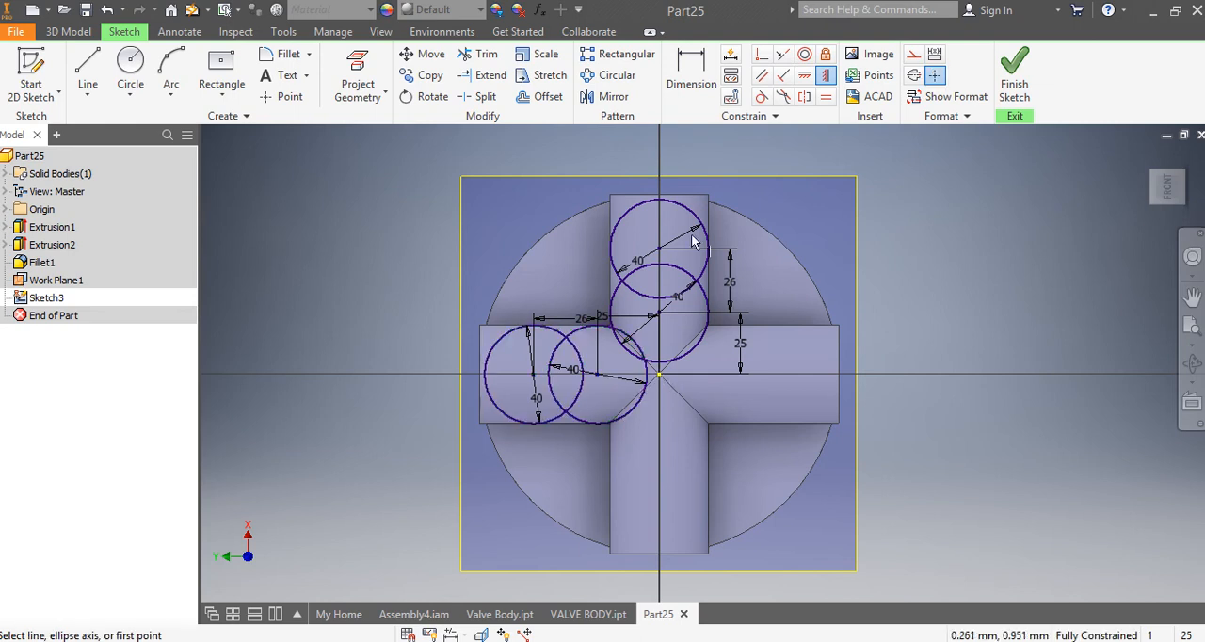
Step: Draw two 40 mm circles on the lower arm's centreline, with centres about 31 mm and 62 mm from the origin
click(146, 88)
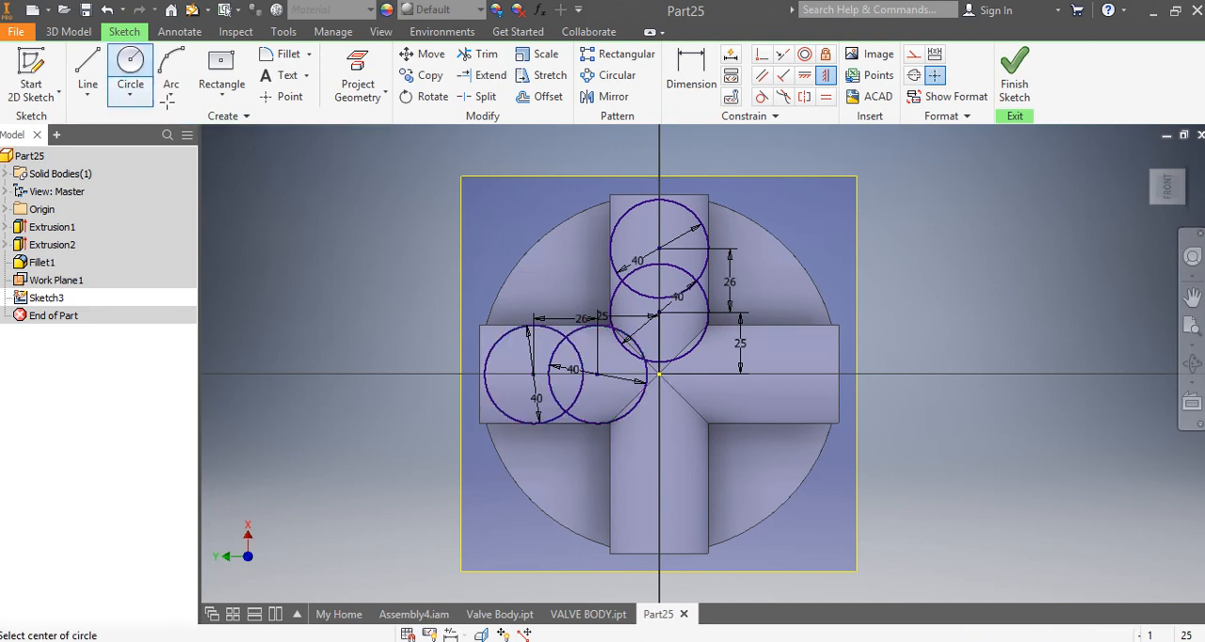
click(659, 453)
text(40)
key(Return)
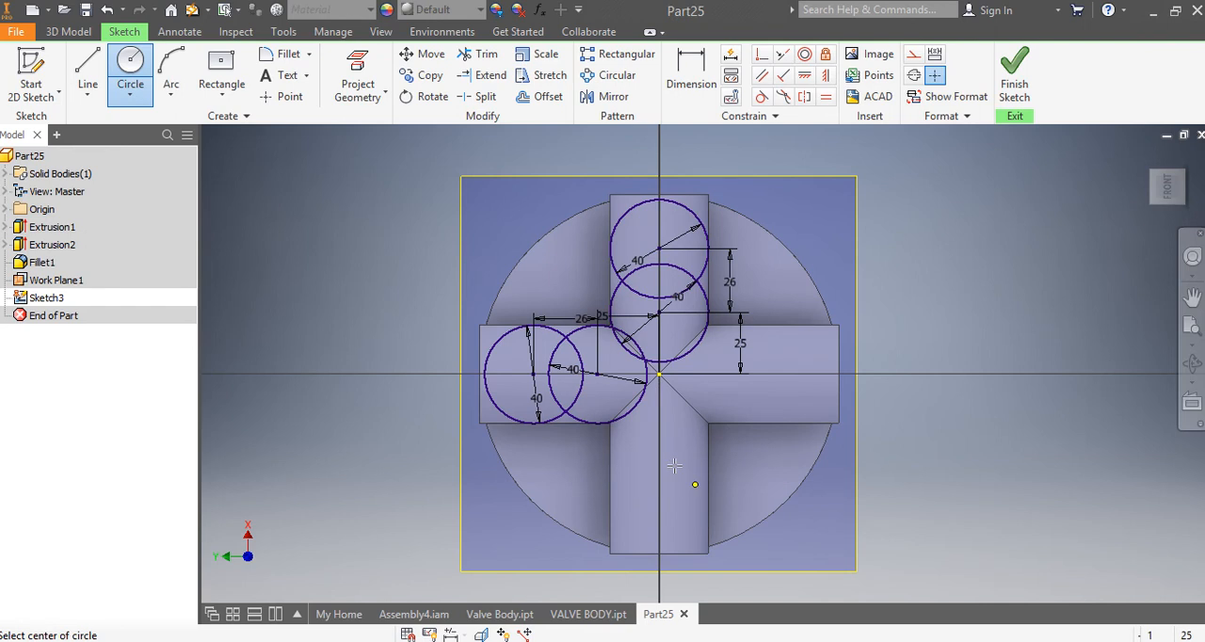
click(659, 527)
text(40)
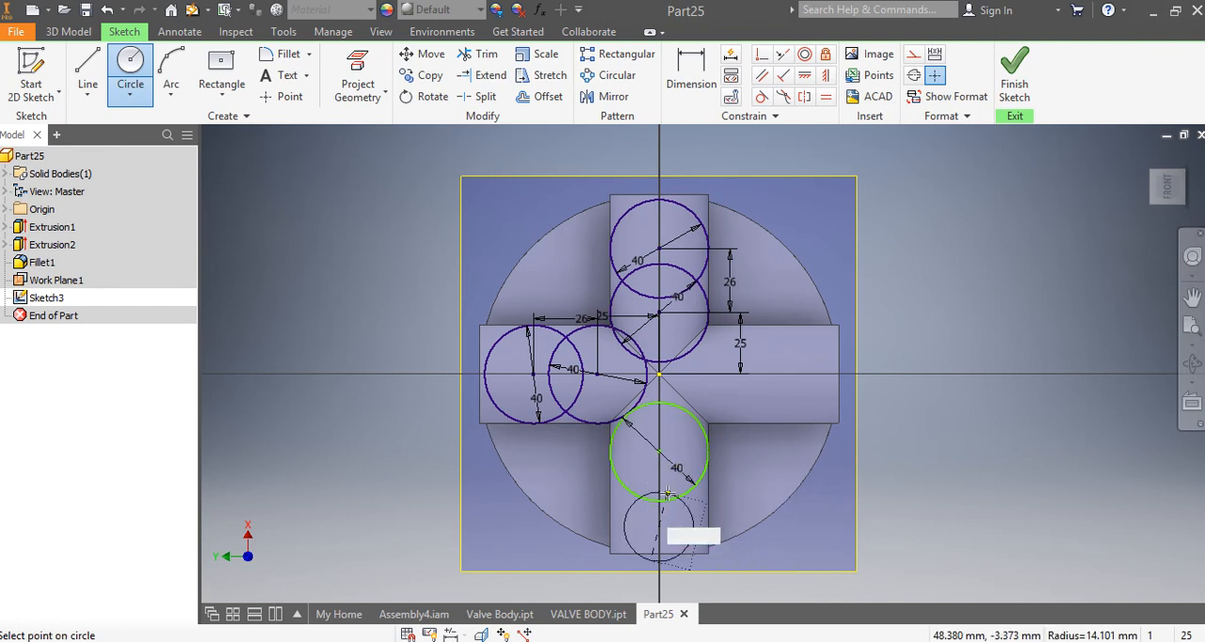
key(Return)
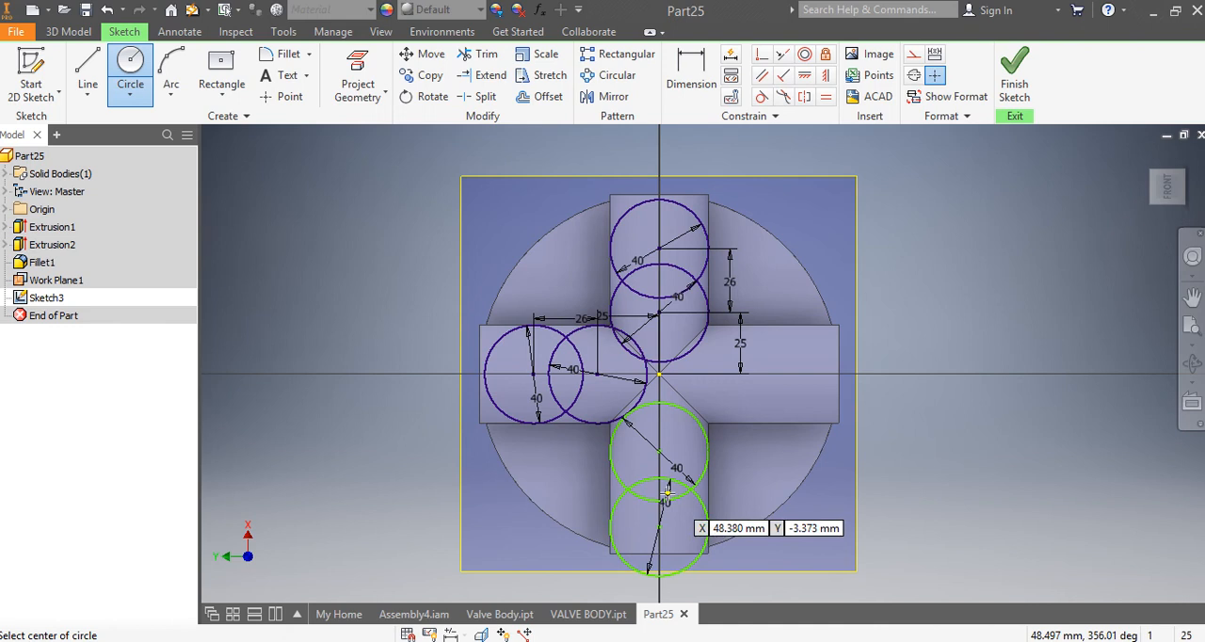
Step: Dimension the centre of the lower arm's inner circle 25 mm from the origin
click(696, 81)
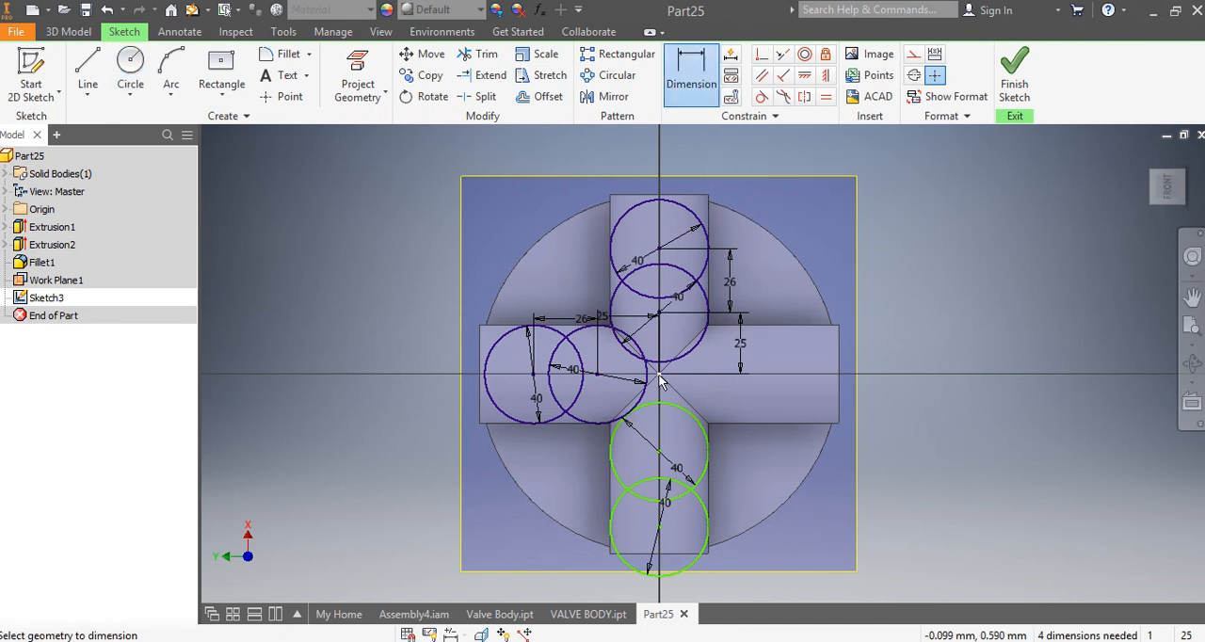
click(658, 374)
click(660, 451)
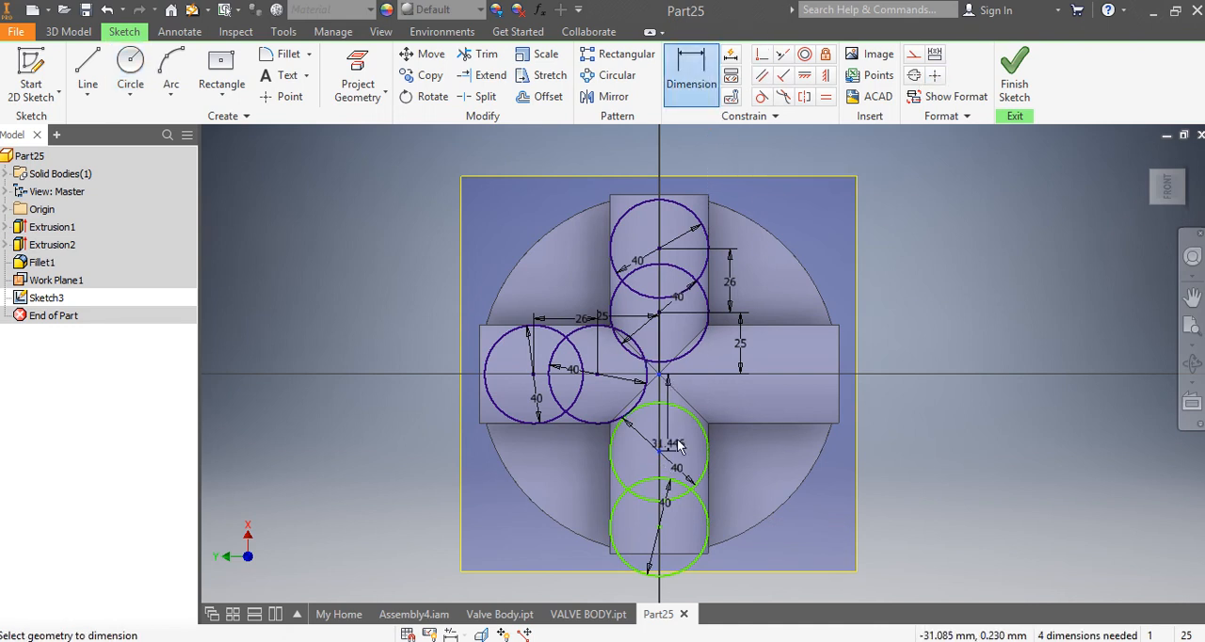
click(694, 433)
text(25)
key(Return)
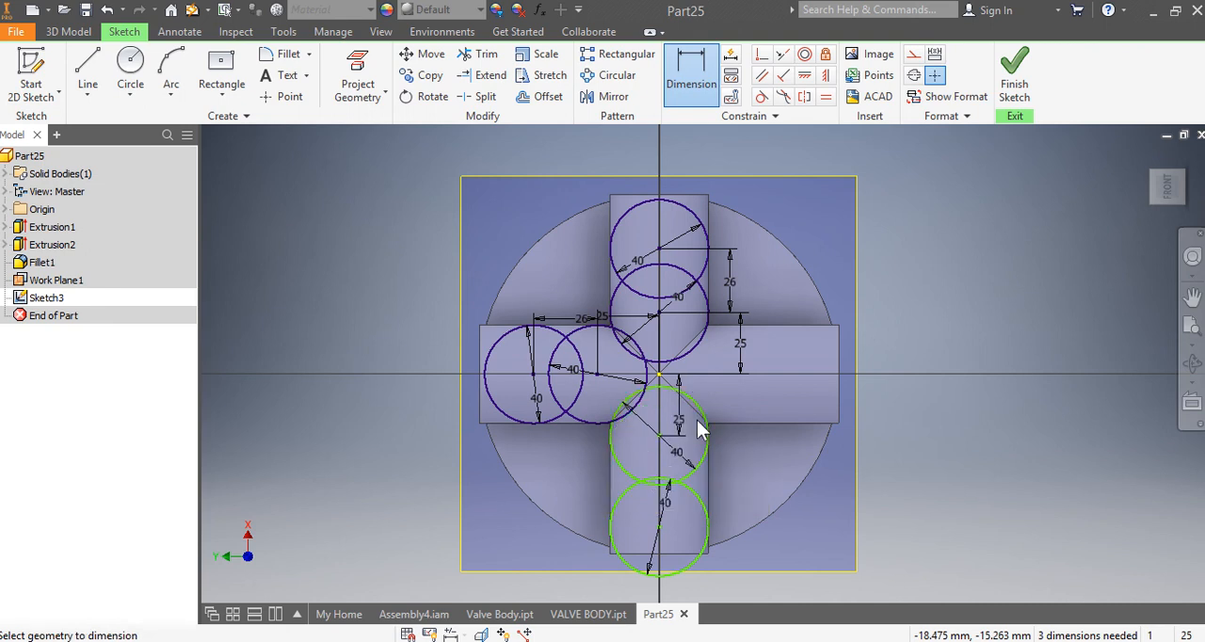
Step: Dimension the spacing between the centres of the lower arm's two circles as 26 mm
click(659, 526)
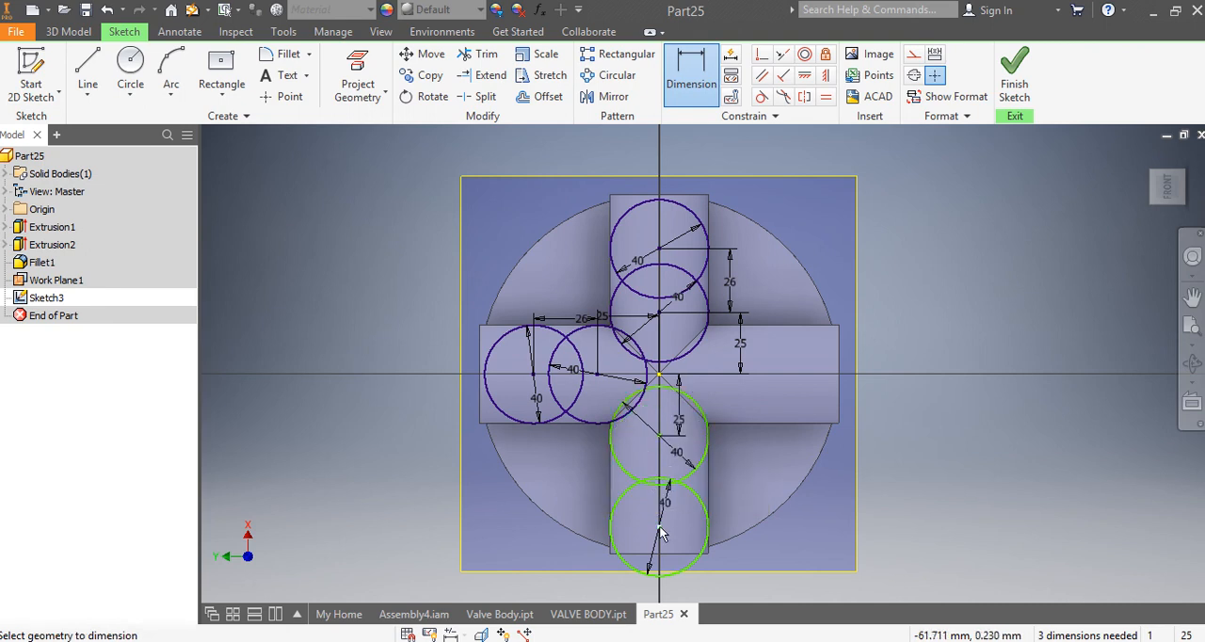
click(659, 435)
click(694, 463)
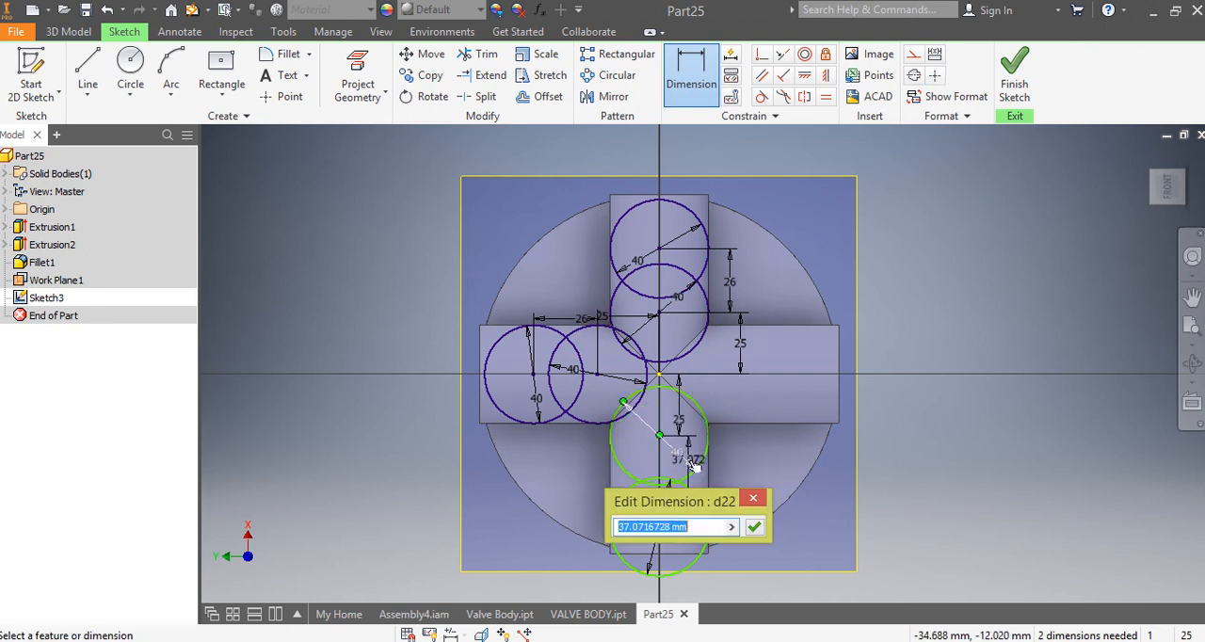
text(40)
key(Return)
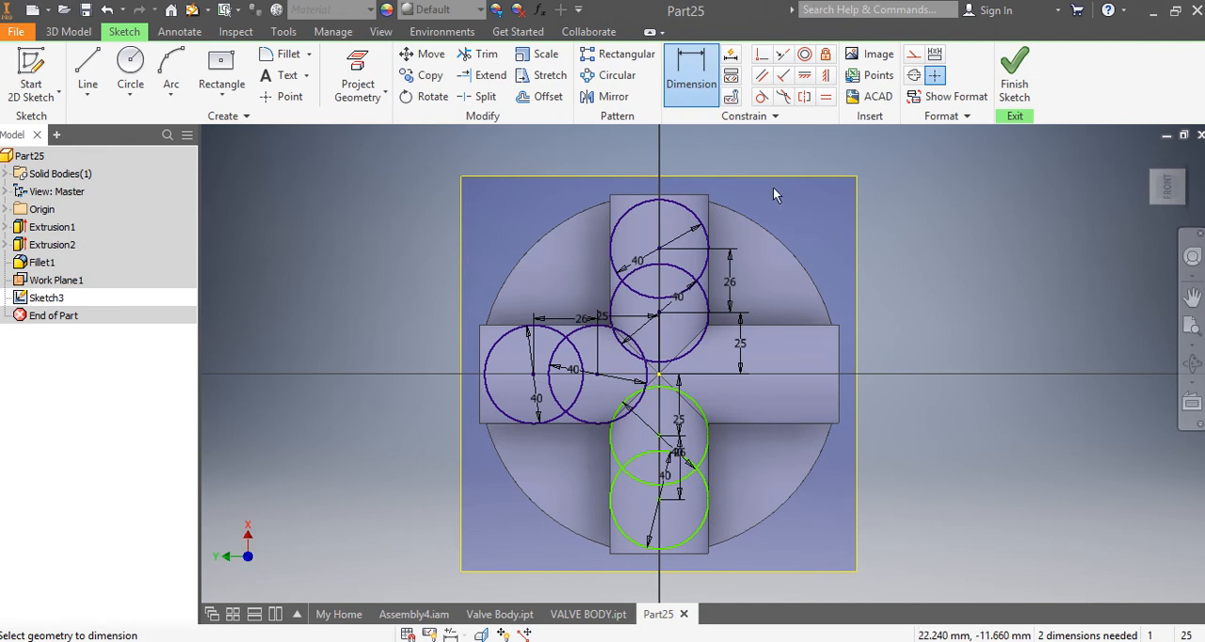
Step: Apply Horizontal constraints aligning the lower arm's inner circle centre with the origin and its outer circle centre with the inner one
click(805, 75)
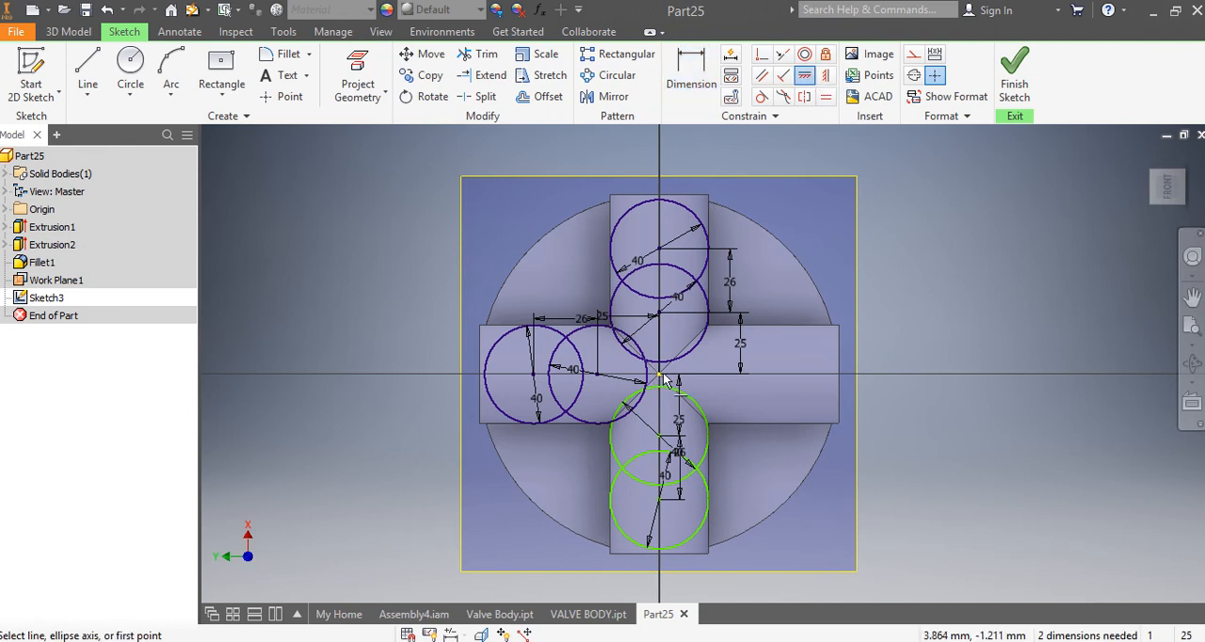
click(659, 376)
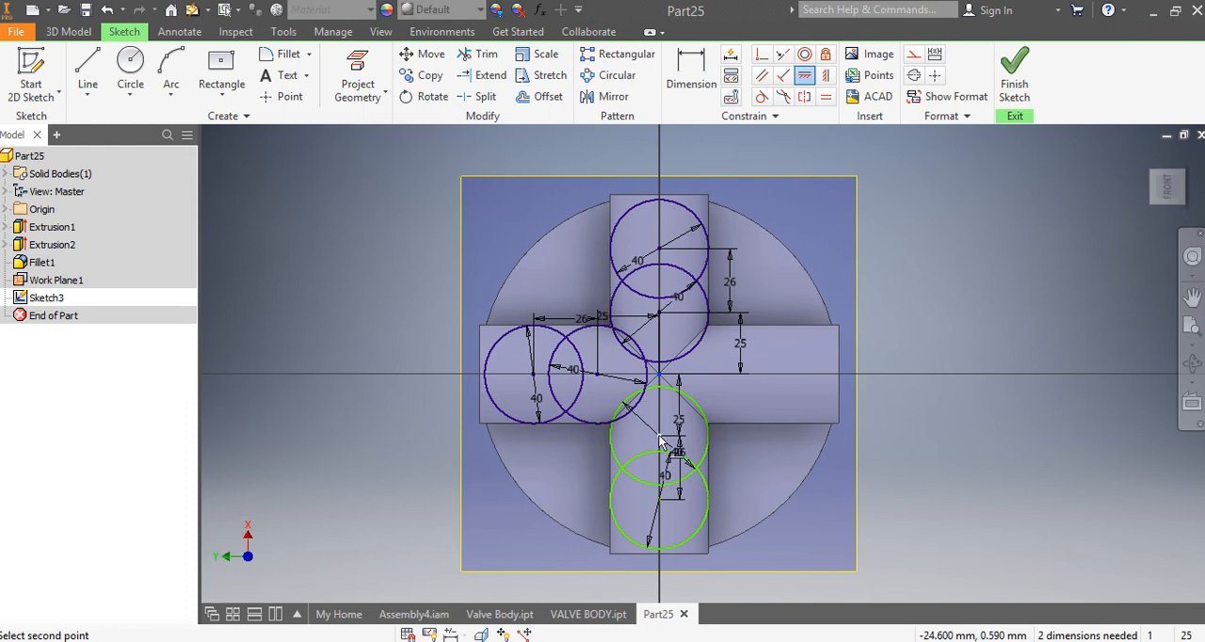
click(662, 439)
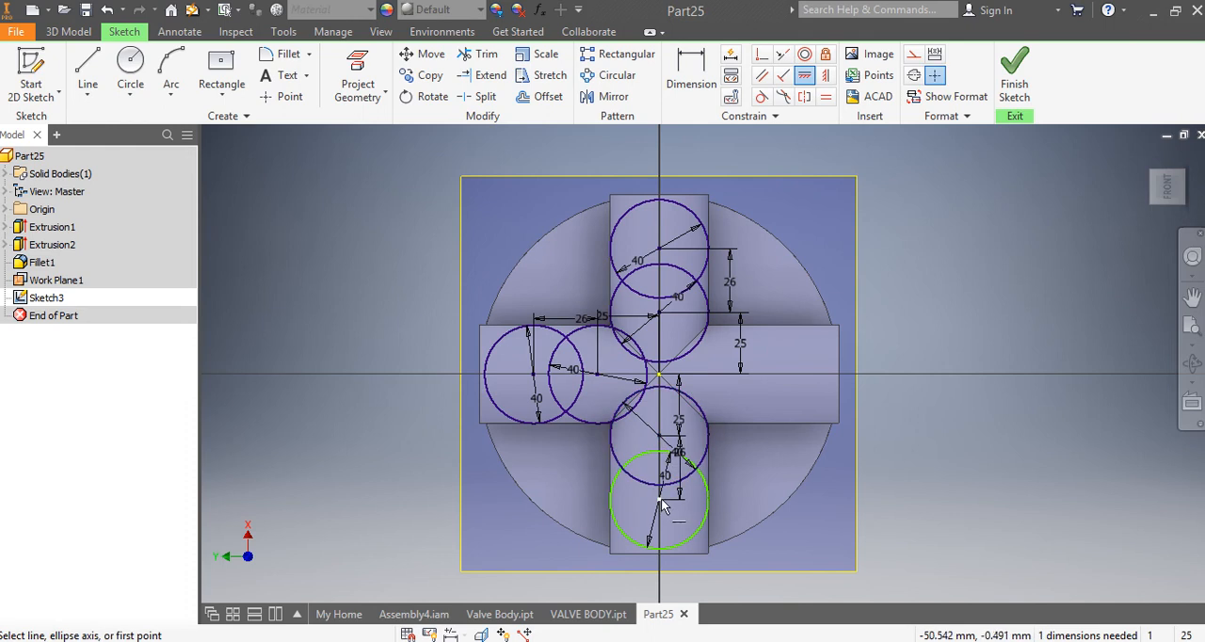
click(660, 499)
click(658, 441)
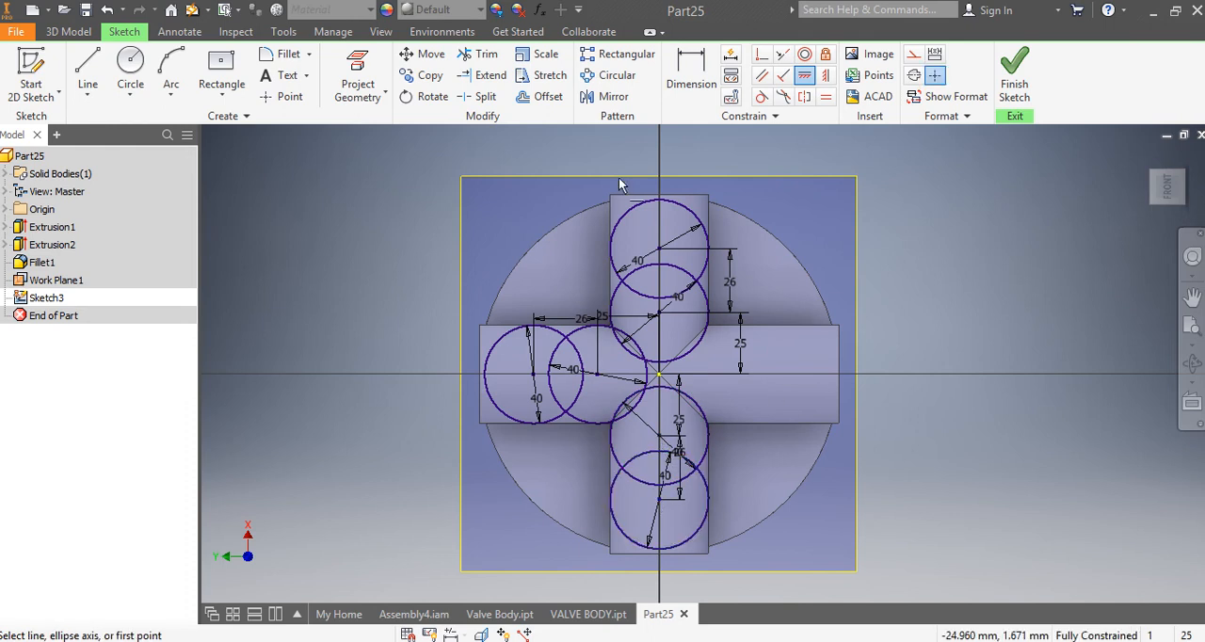
Step: Draw two 40 mm circles on the right arm's centreline, with centres about 23 mm and 54 mm from the origin
click(130, 77)
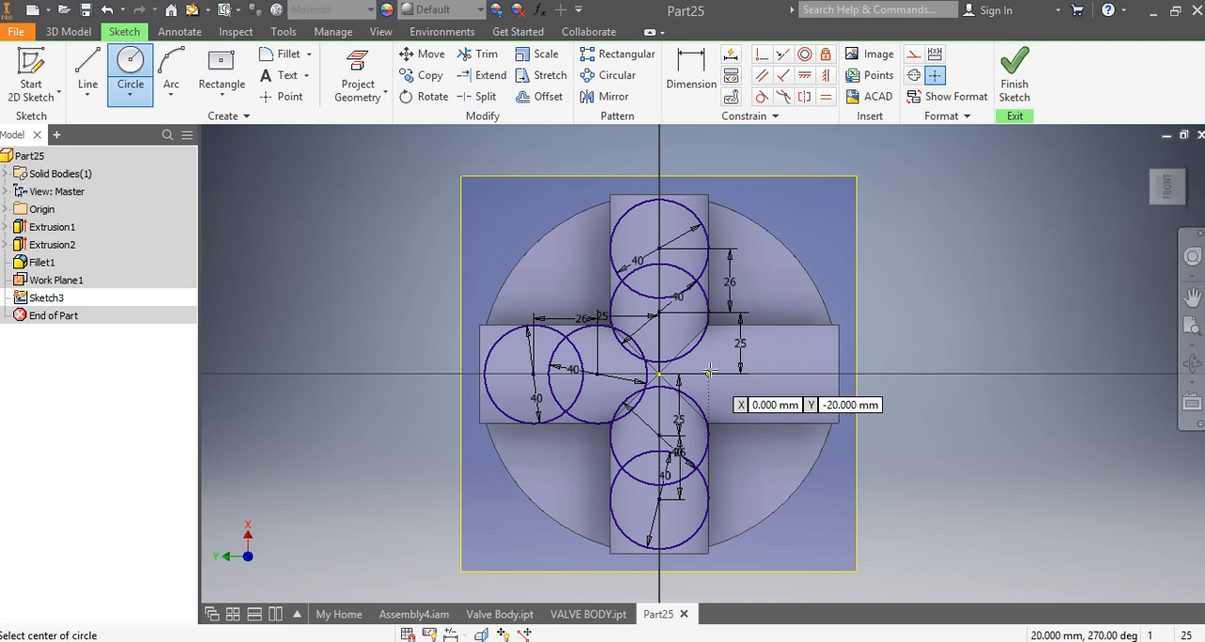
click(710, 374)
text(2)
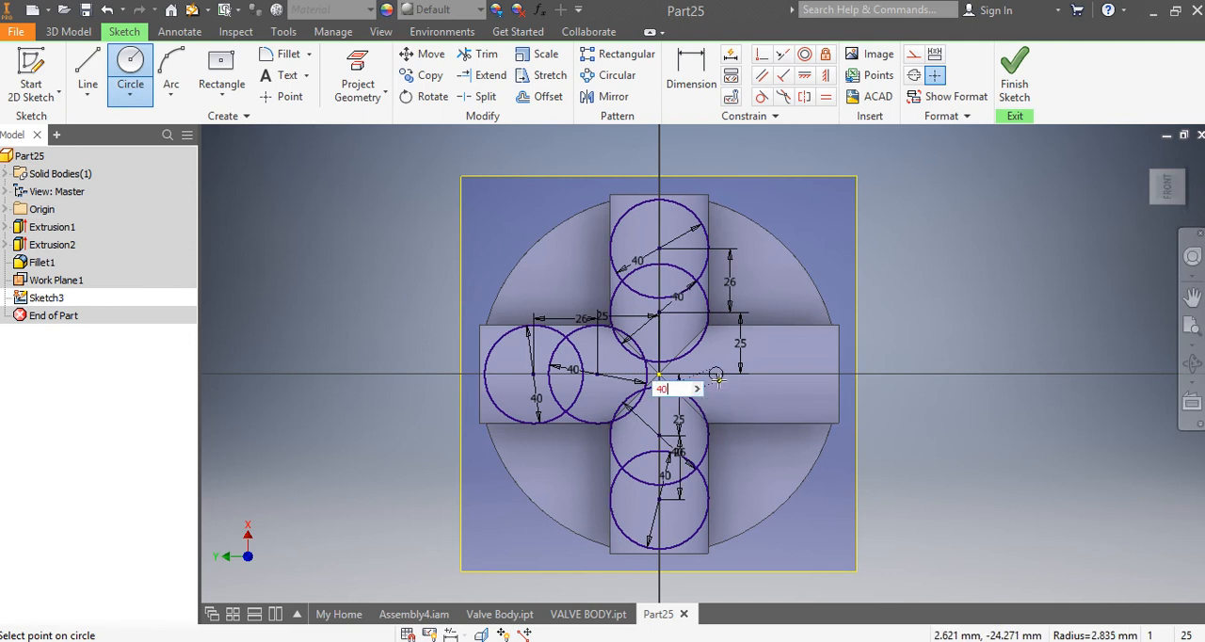
key(Return)
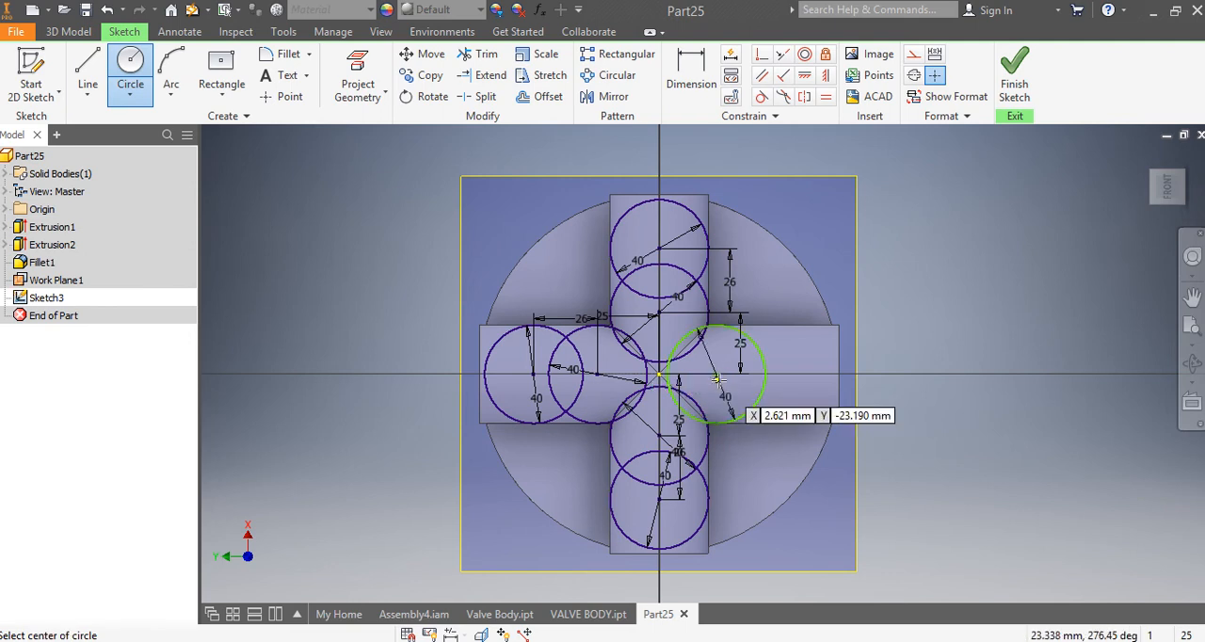
click(792, 376)
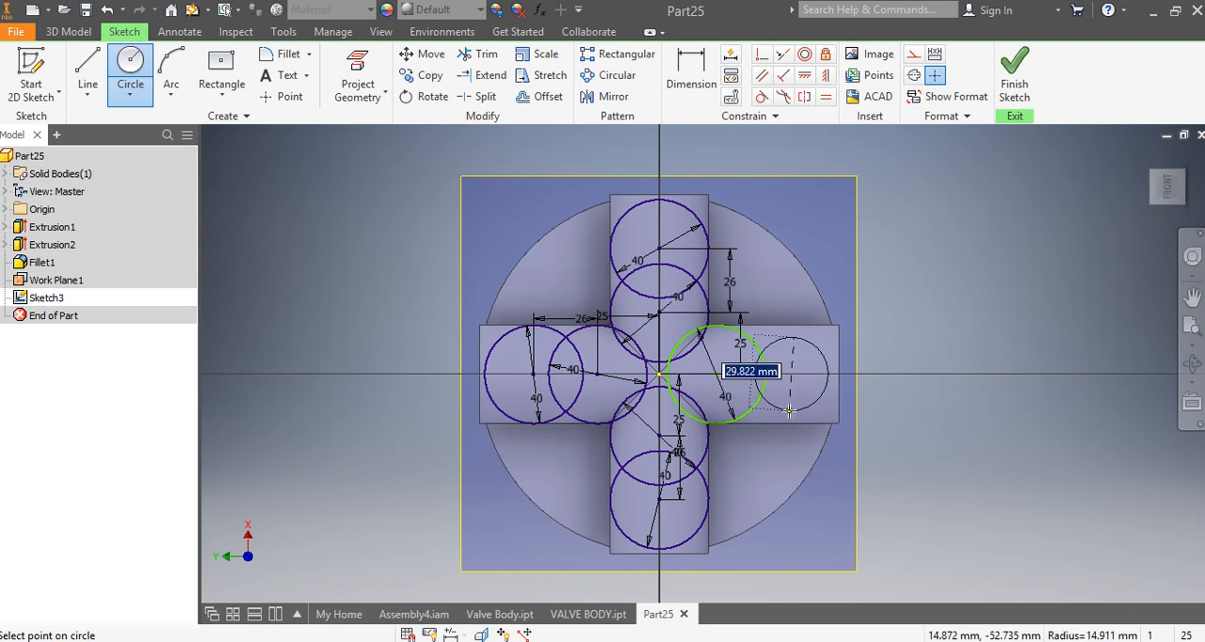
text(40)
key(Return)
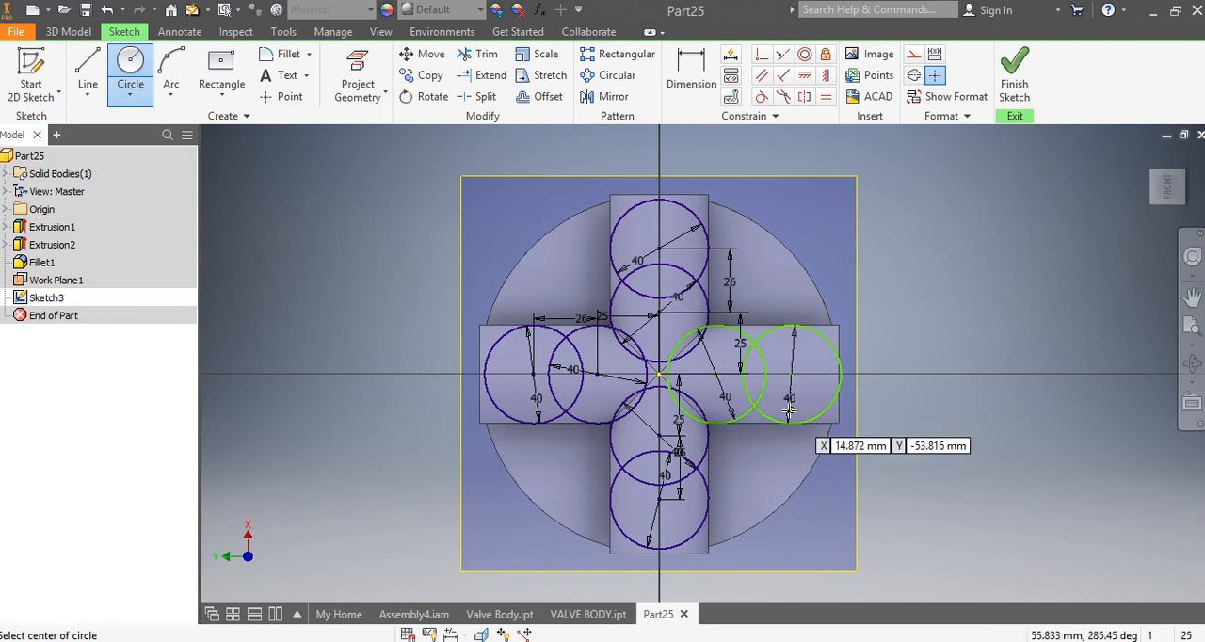
Step: Dimension the centre of the right arm's inner circle 25 mm from the origin
click(691, 75)
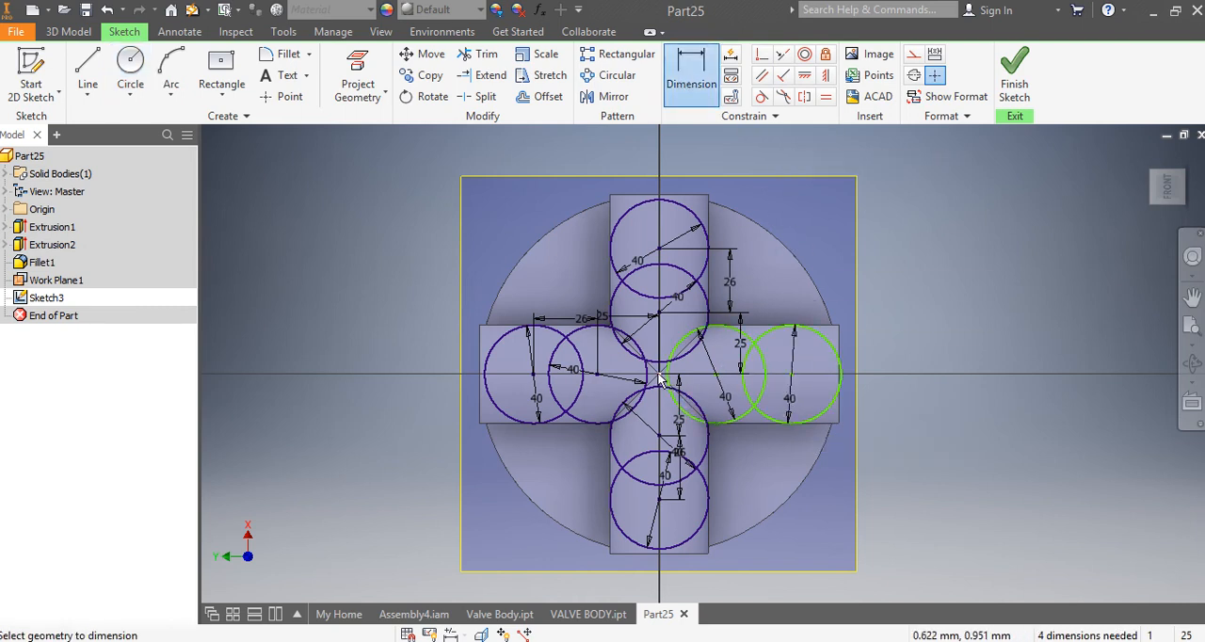
click(668, 383)
click(716, 373)
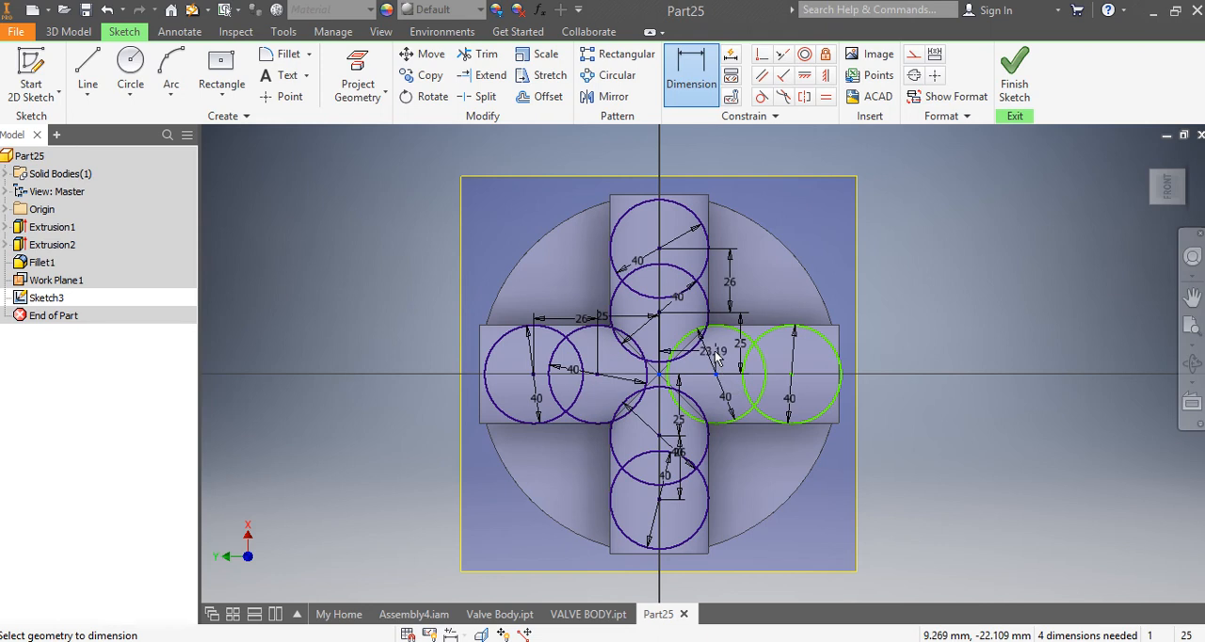
click(719, 347)
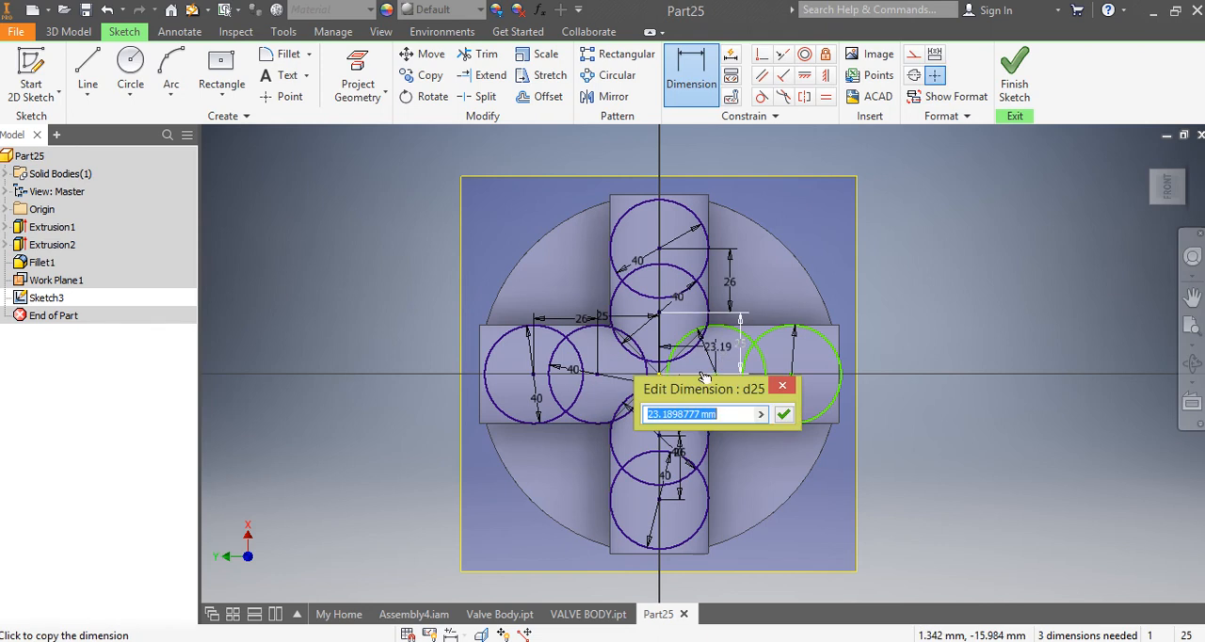
text(25)
key(Return)
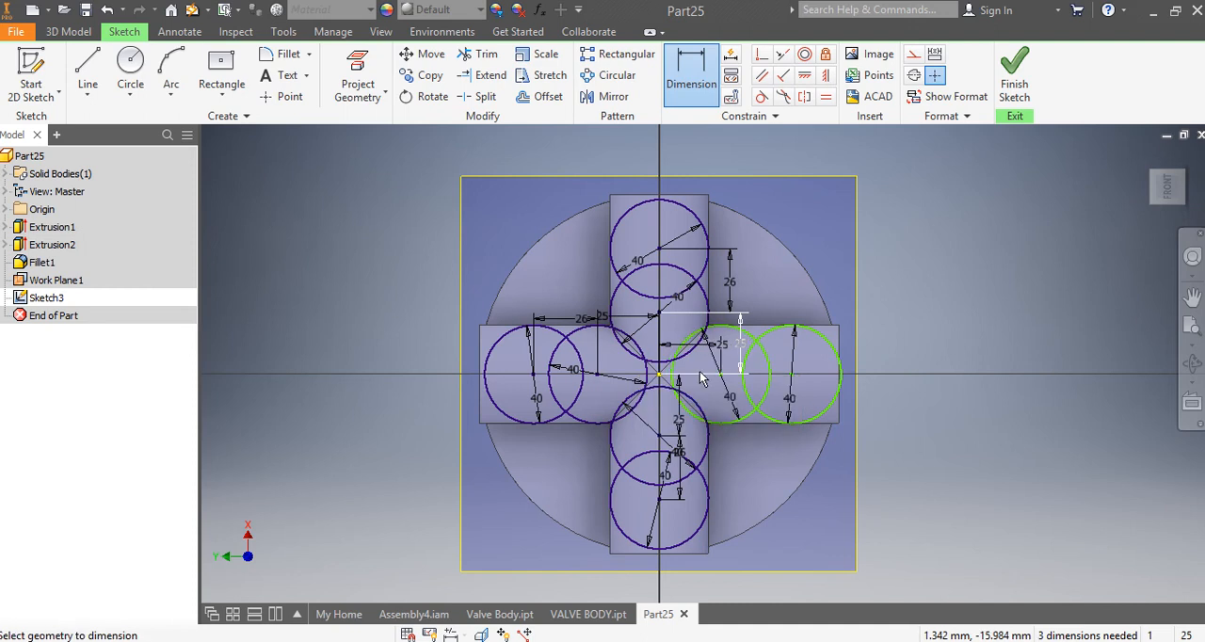
Step: Dimension the spacing between the centres of the right arm's two circles as 26 mm
click(766, 365)
click(778, 354)
text(26)
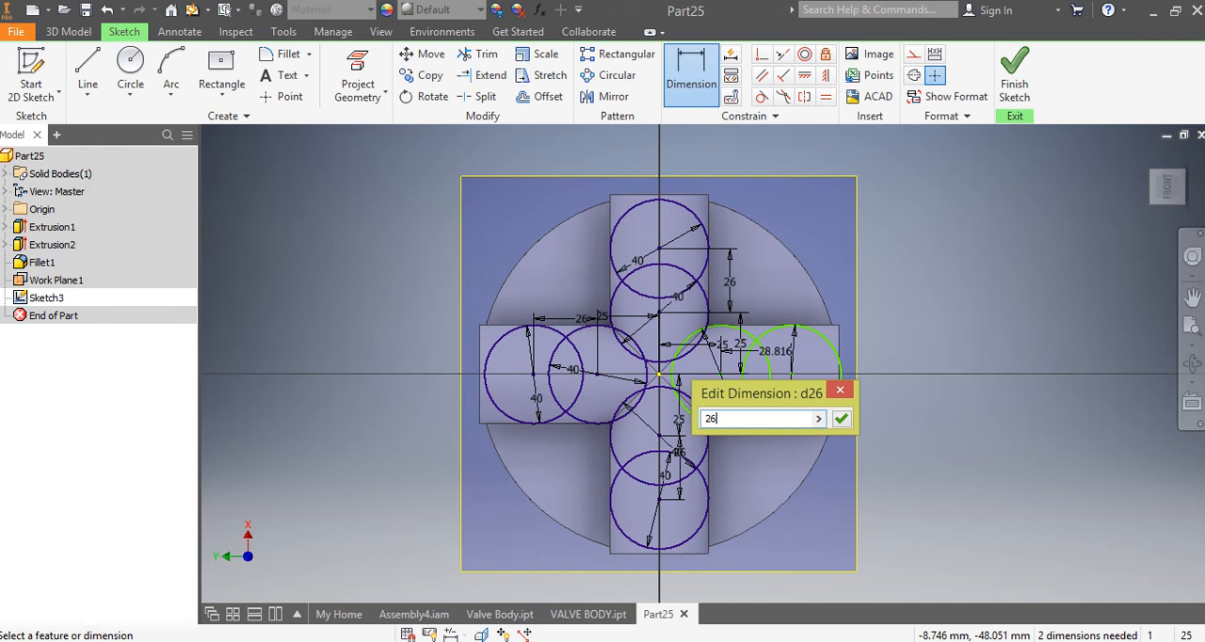
key(Return)
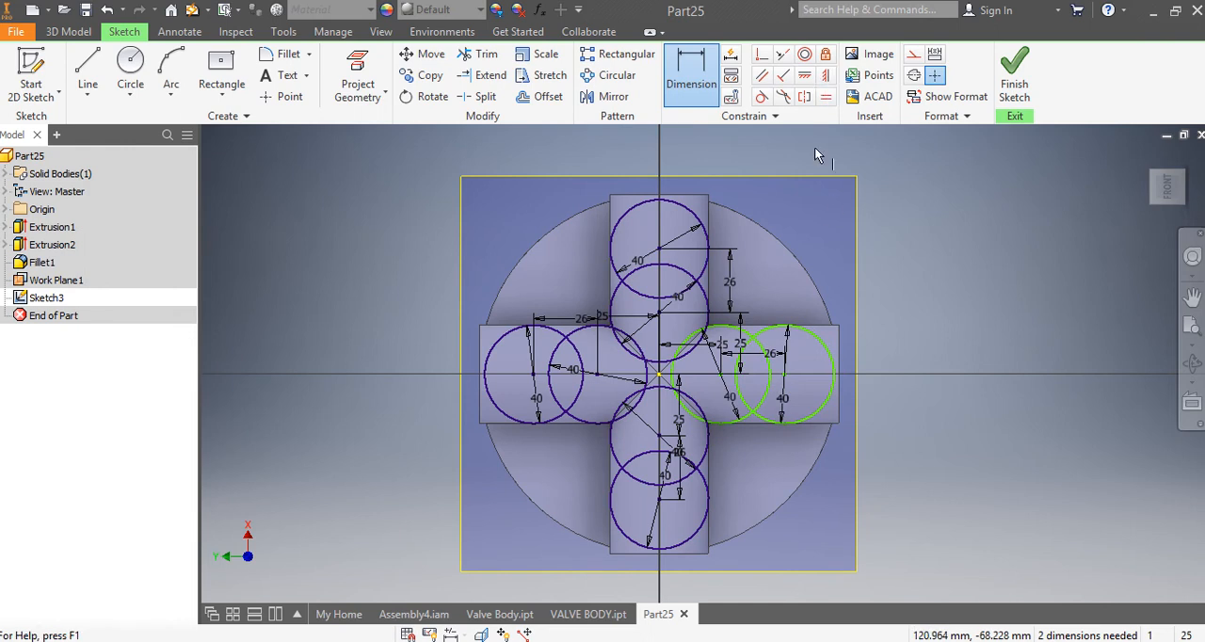
Step: Apply Vertical constraints aligning the right arm's inner circle centre with the origin and its outer circle centre with the inner one
click(825, 75)
click(659, 374)
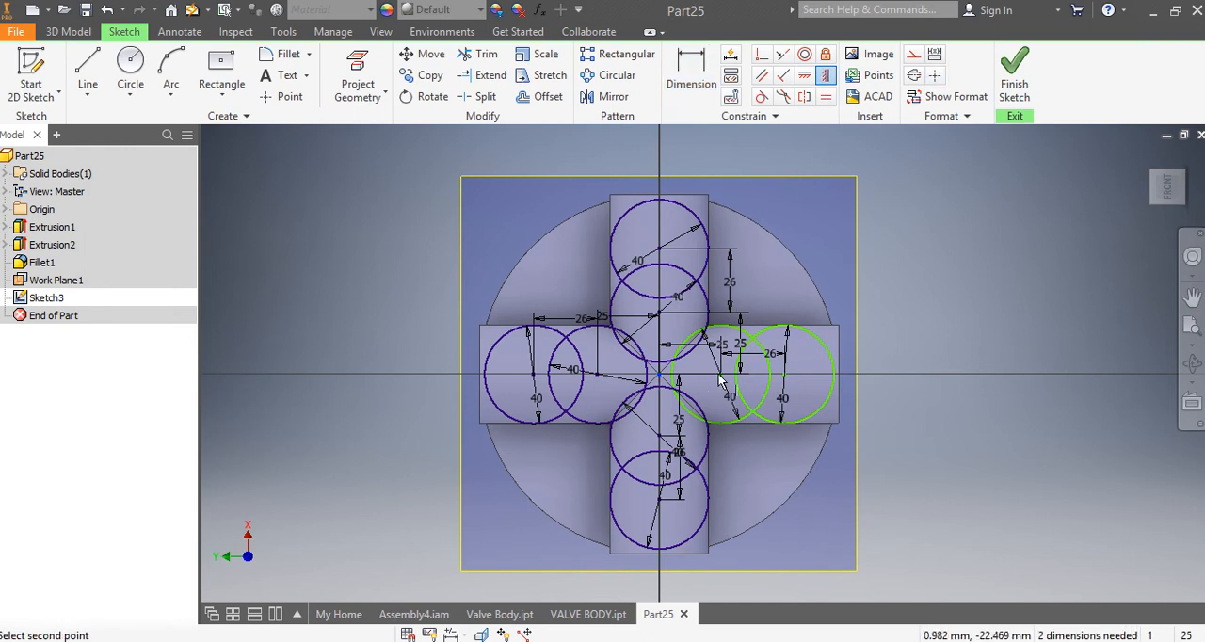
click(720, 376)
click(764, 379)
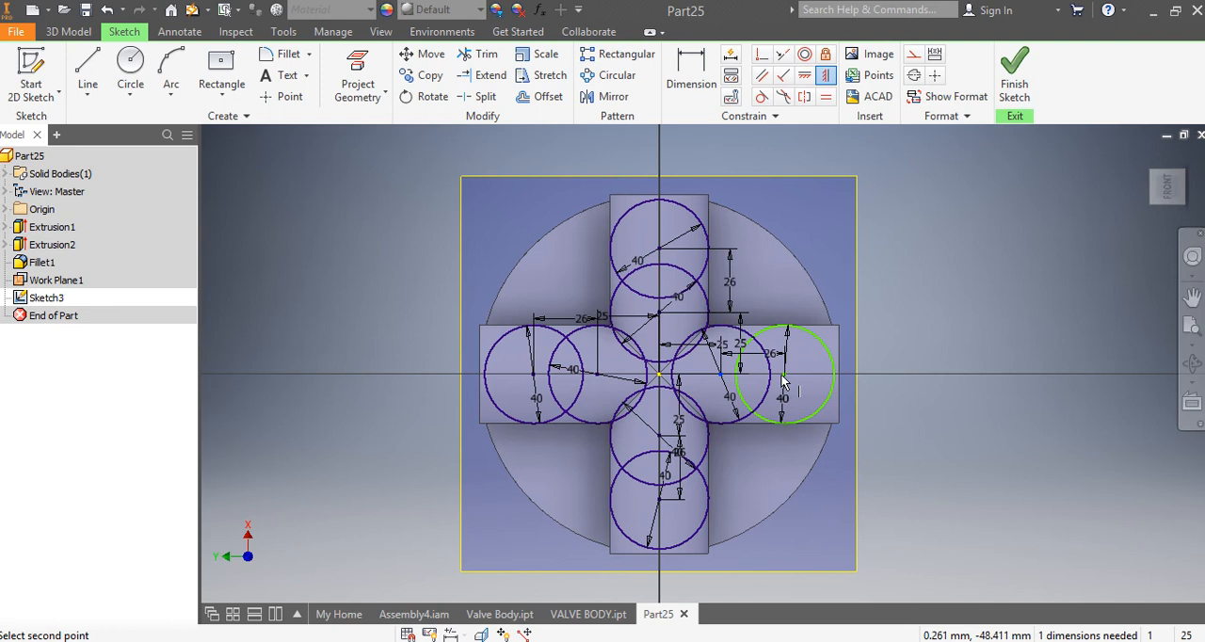
click(785, 377)
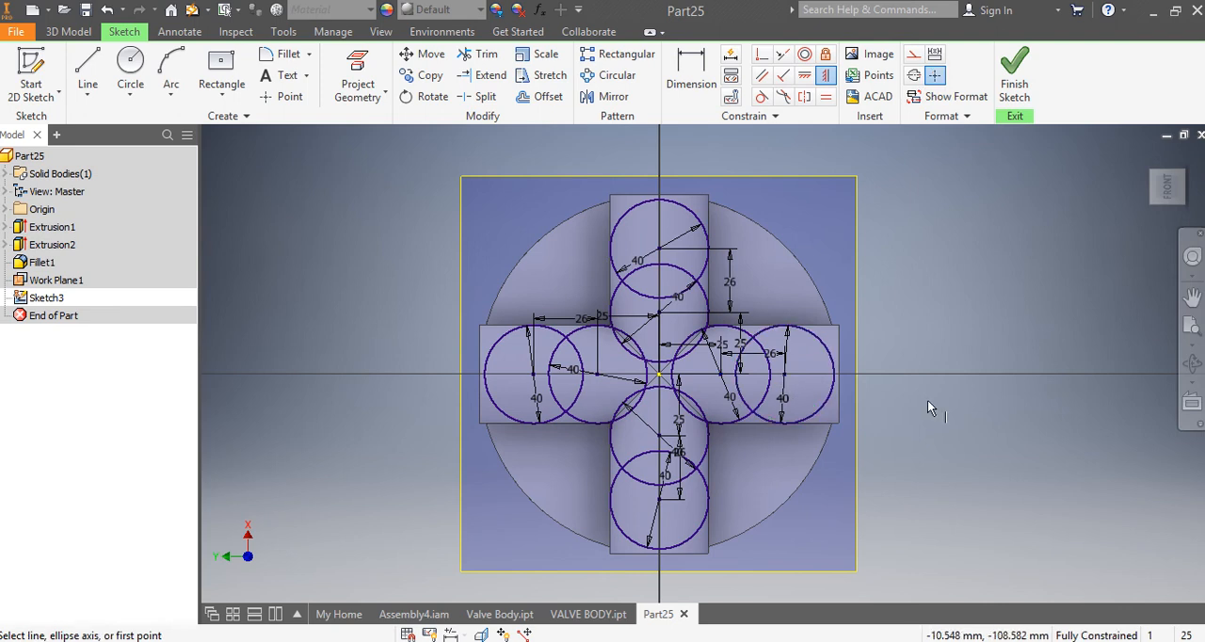
Step: Trim the overlapping arcs of the four inner circles around the origin and finish the sketch
click(480, 54)
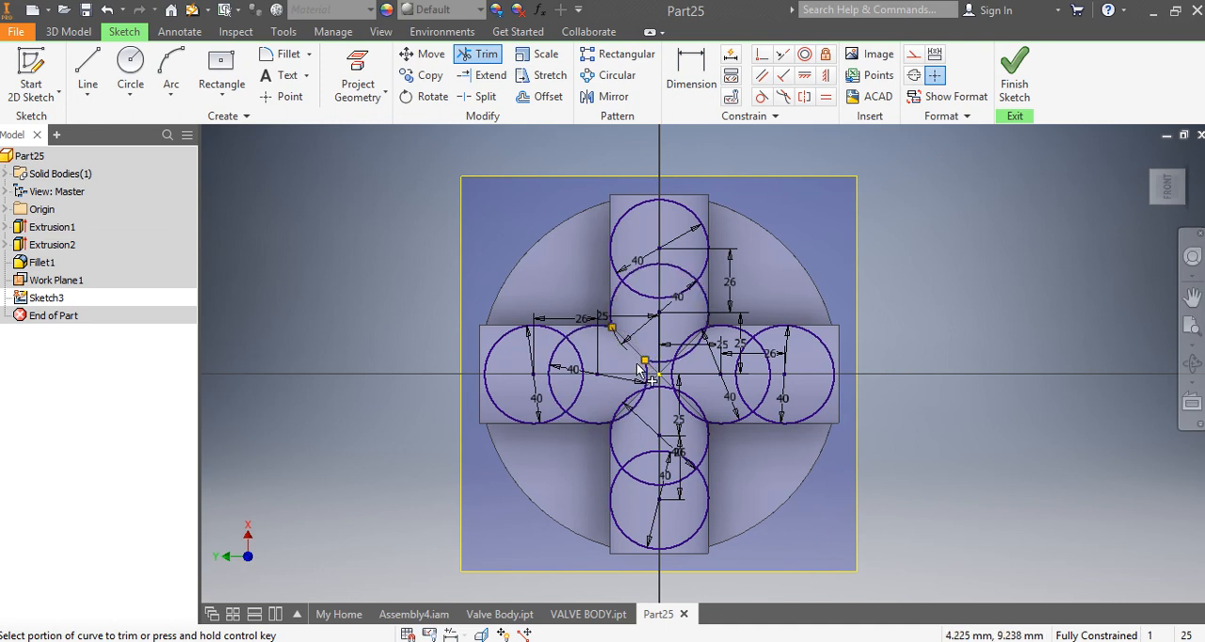
click(644, 370)
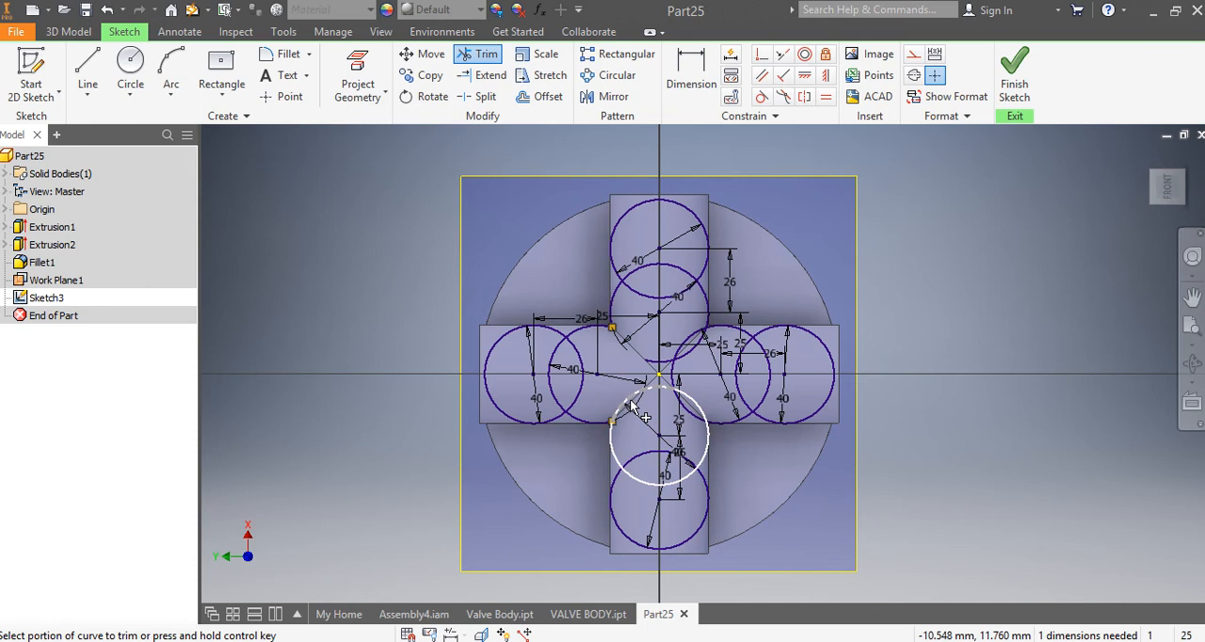
click(630, 405)
click(694, 400)
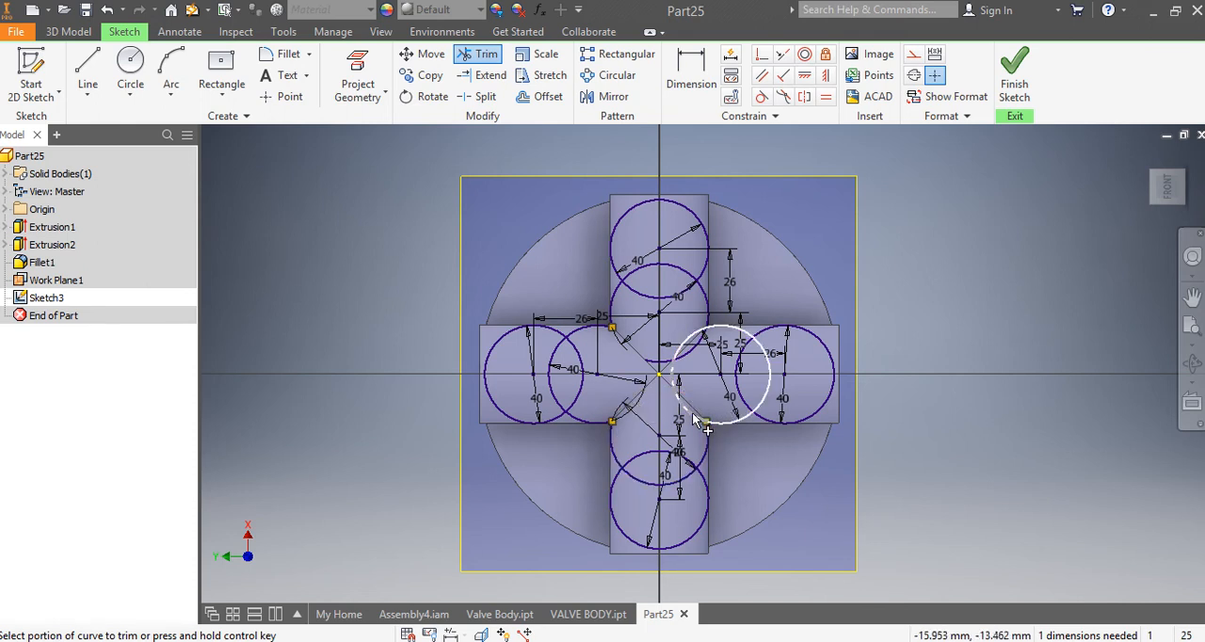
click(687, 354)
click(690, 363)
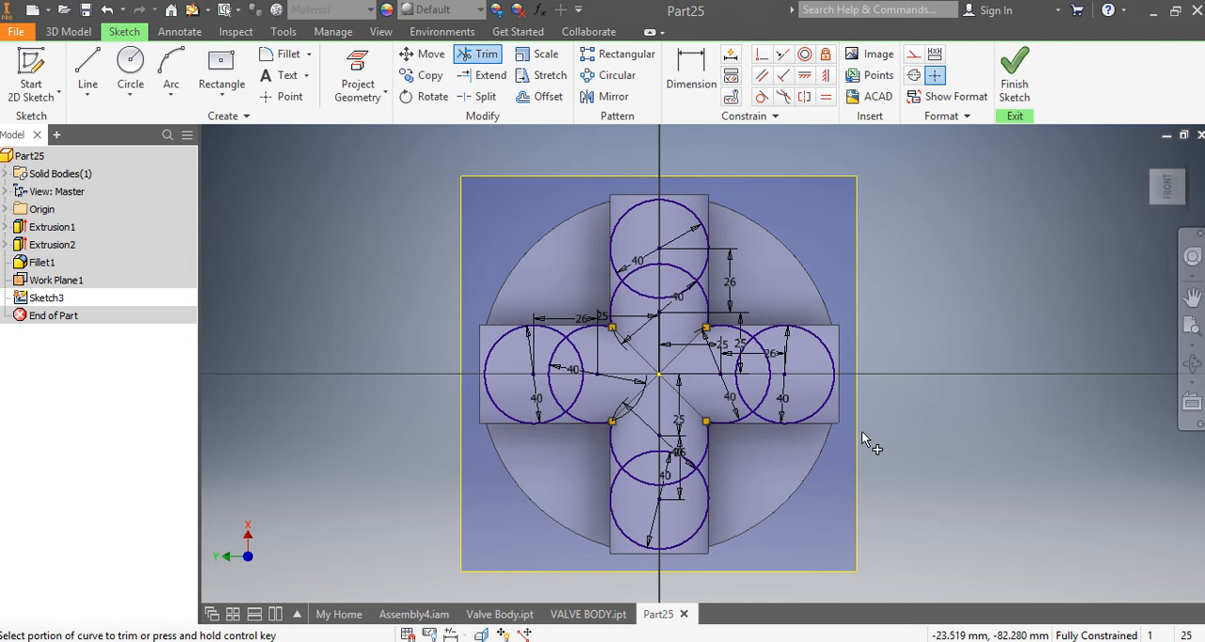
click(1018, 83)
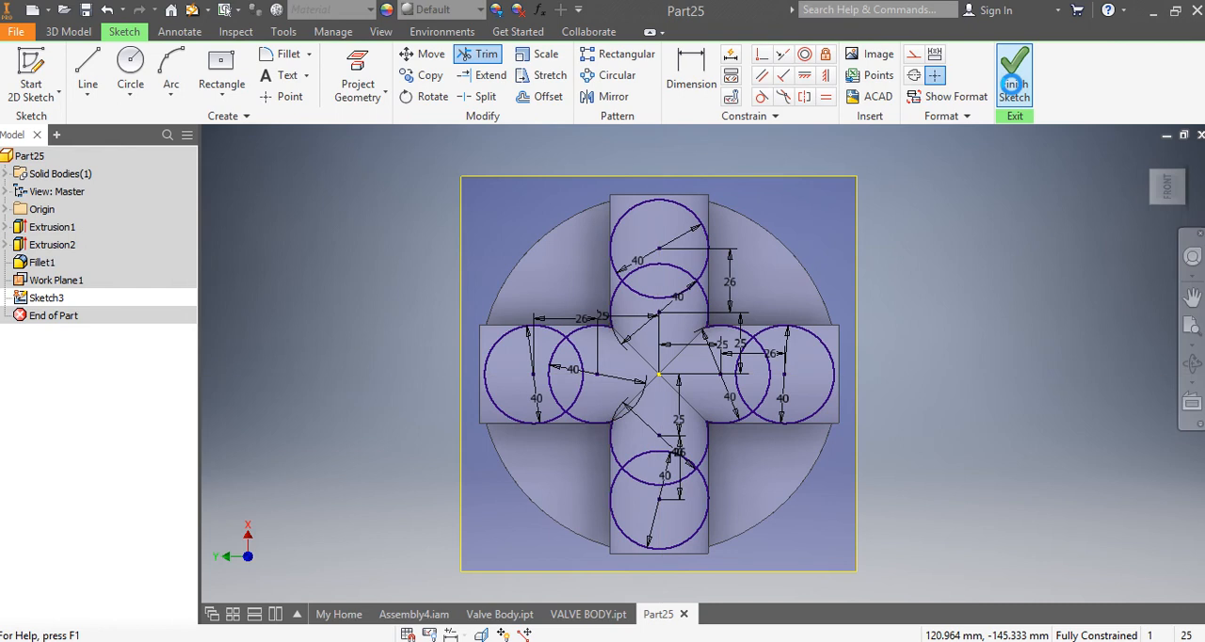
Step: Extrude the four outer circles and the joined central region to the body with To Next extents
click(87, 82)
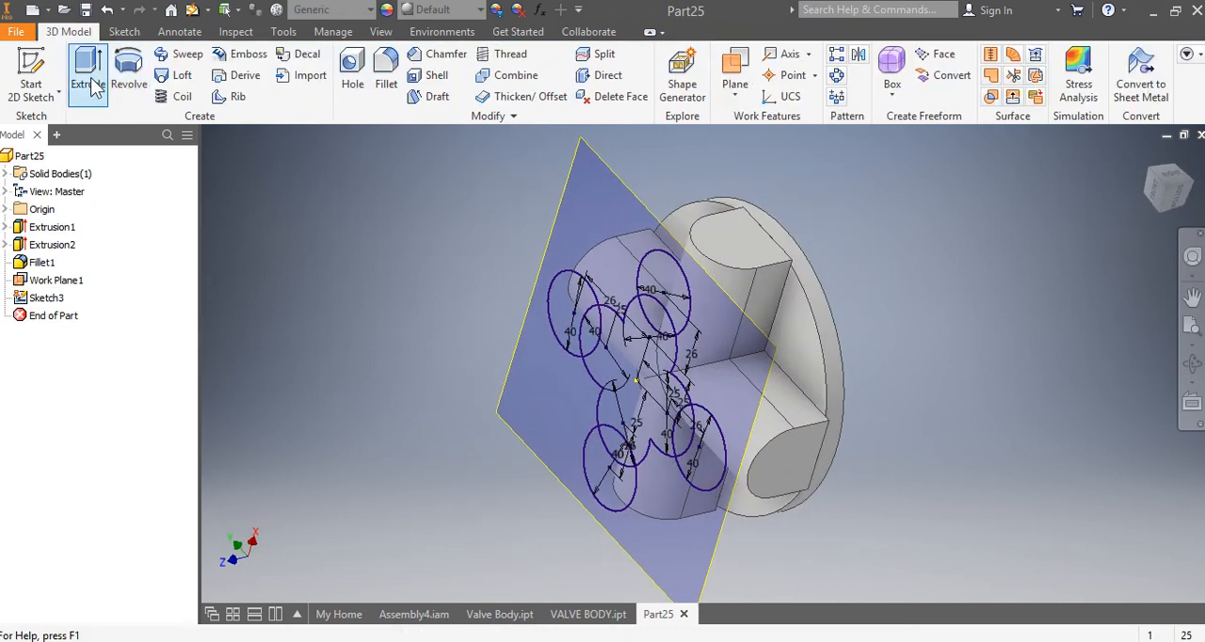
click(566, 308)
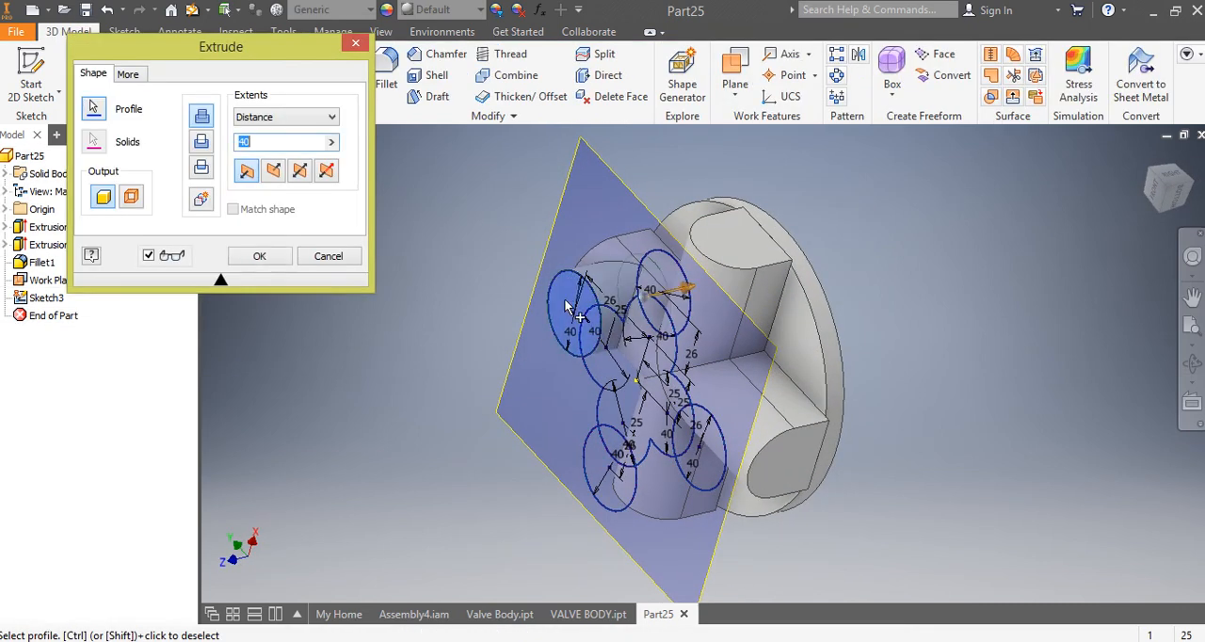
click(673, 273)
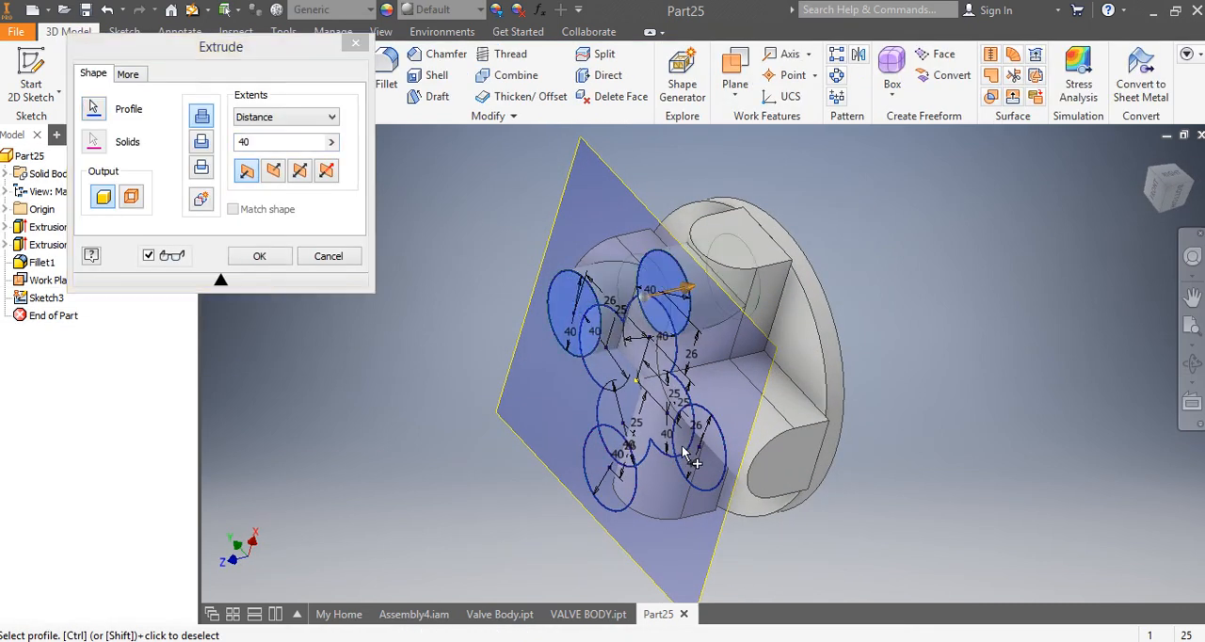
click(701, 466)
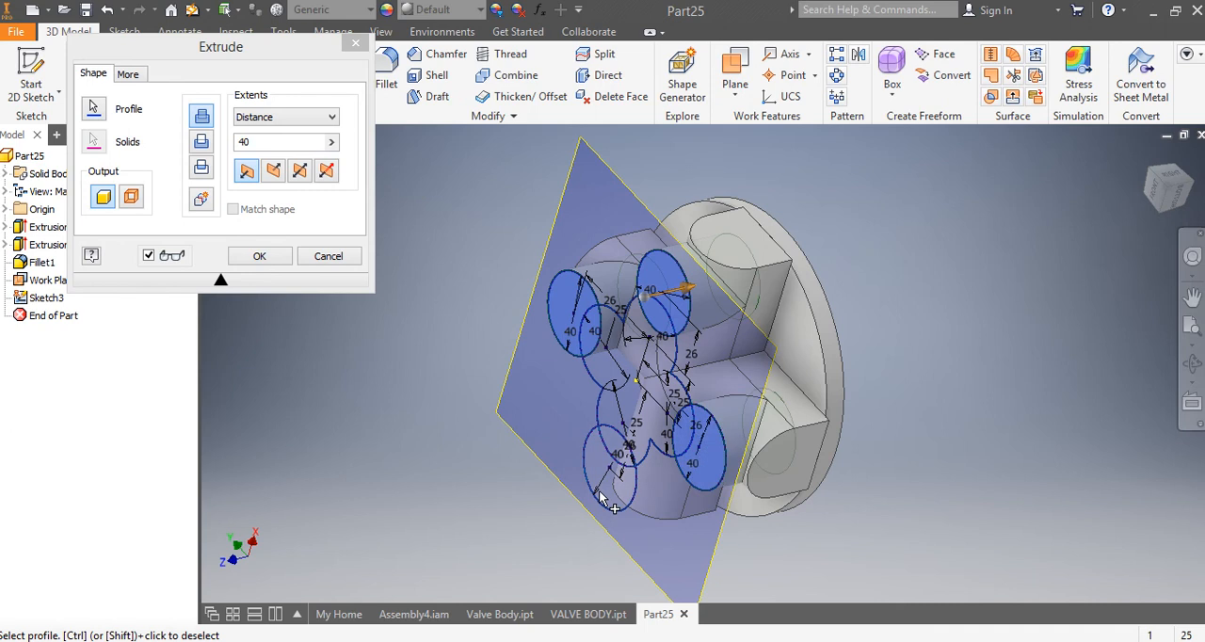
click(599, 493)
click(637, 409)
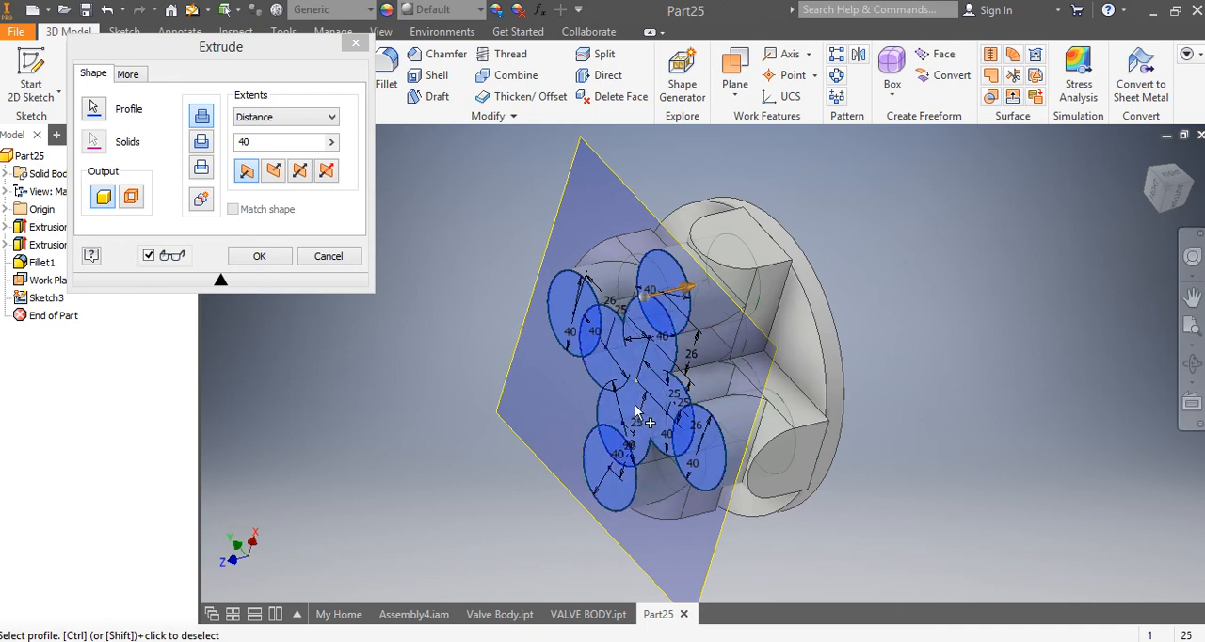
click(294, 118)
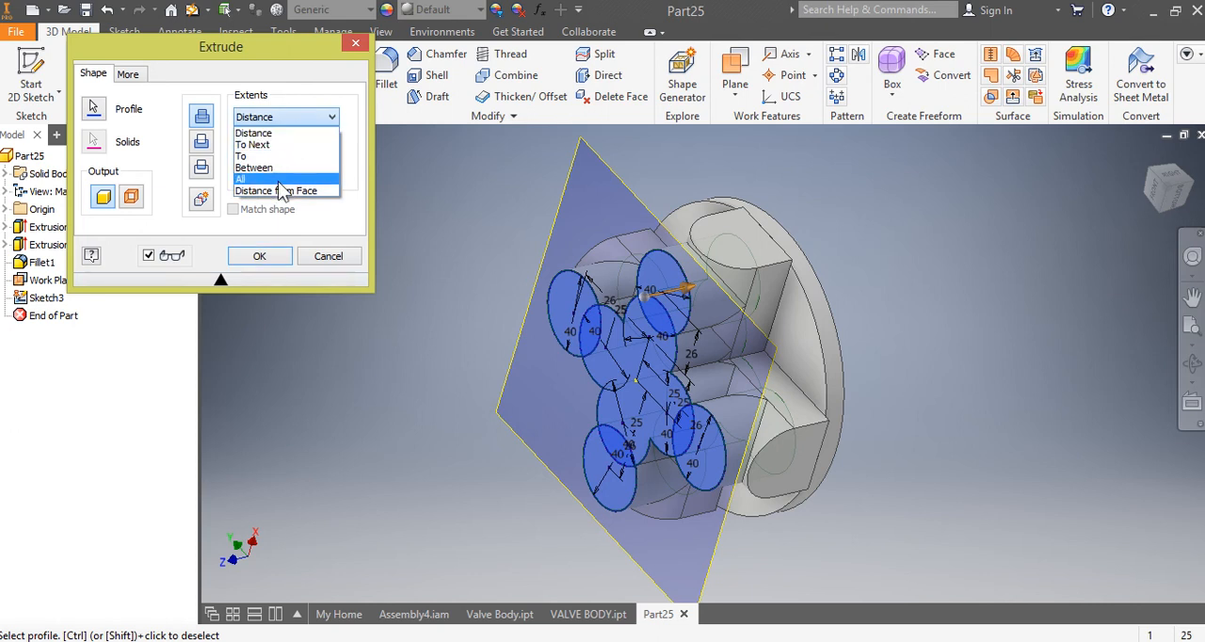
click(282, 144)
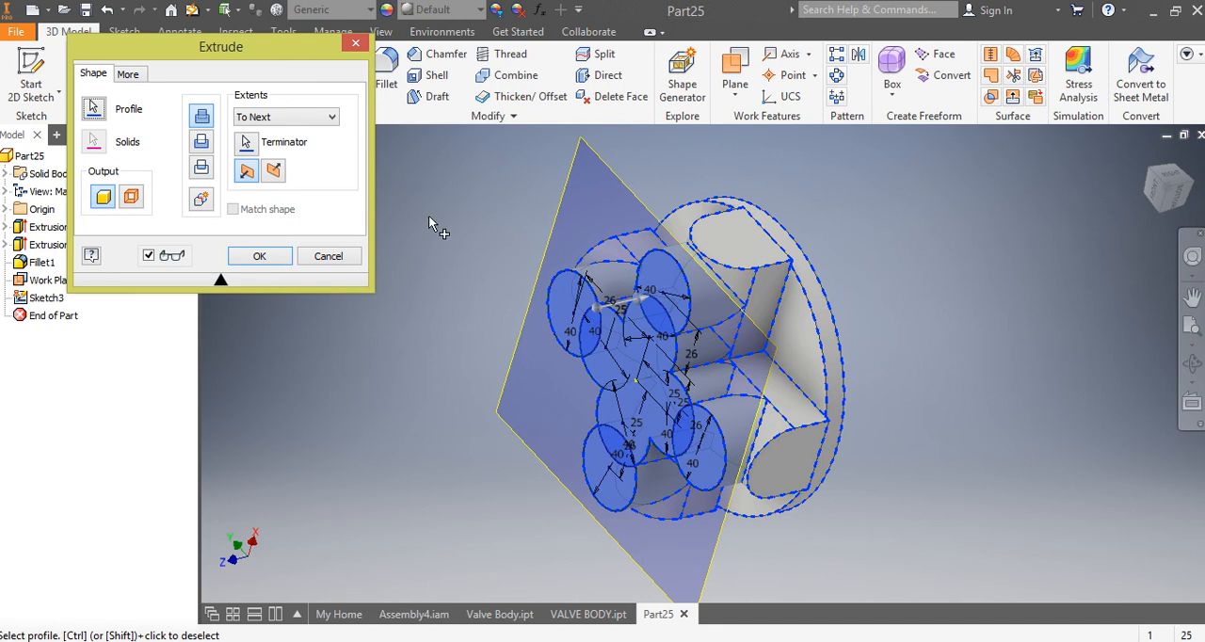
click(268, 258)
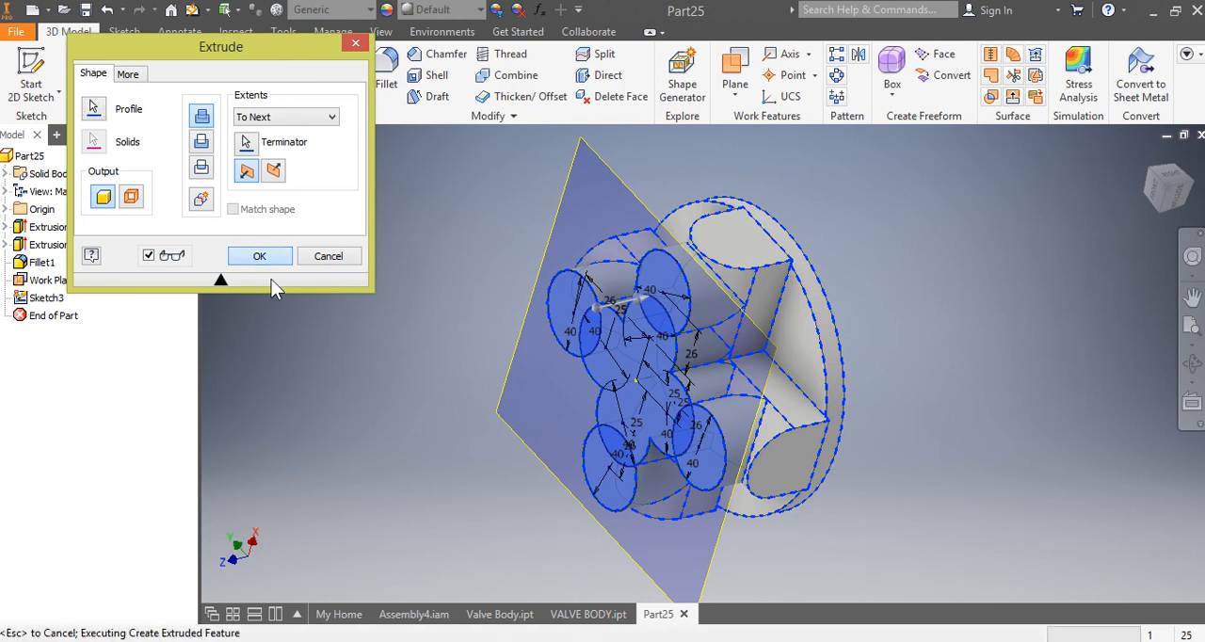
click(267, 259)
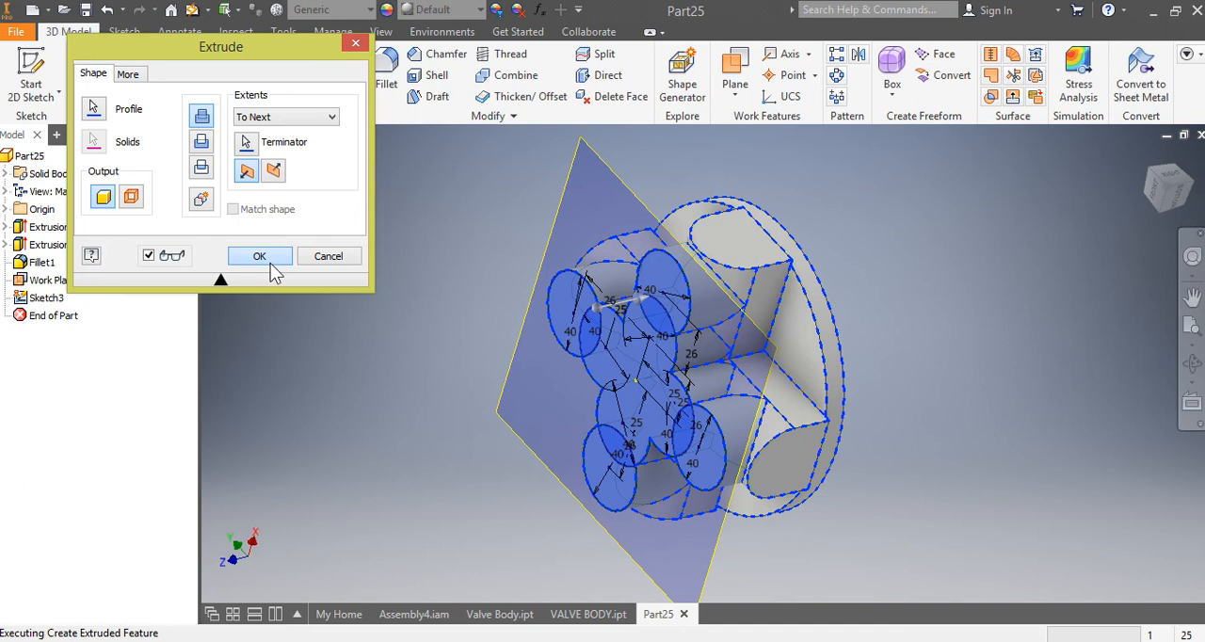
Step: Hide the work plane lying on the front face of the extruded cross
click(1173, 200)
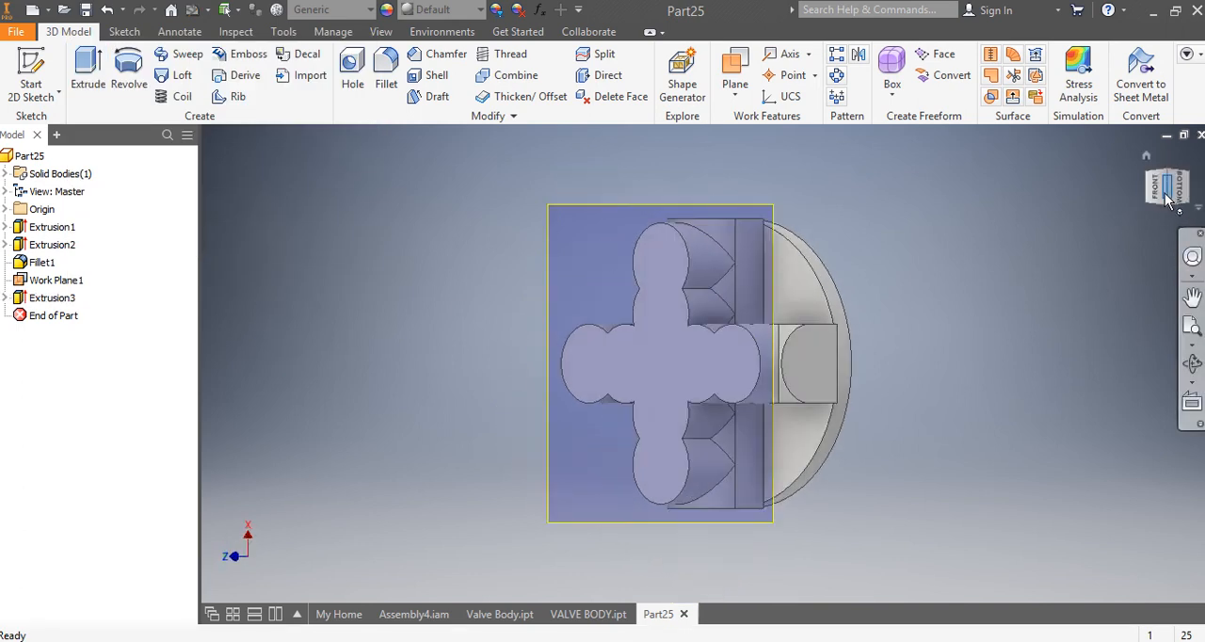
click(1183, 191)
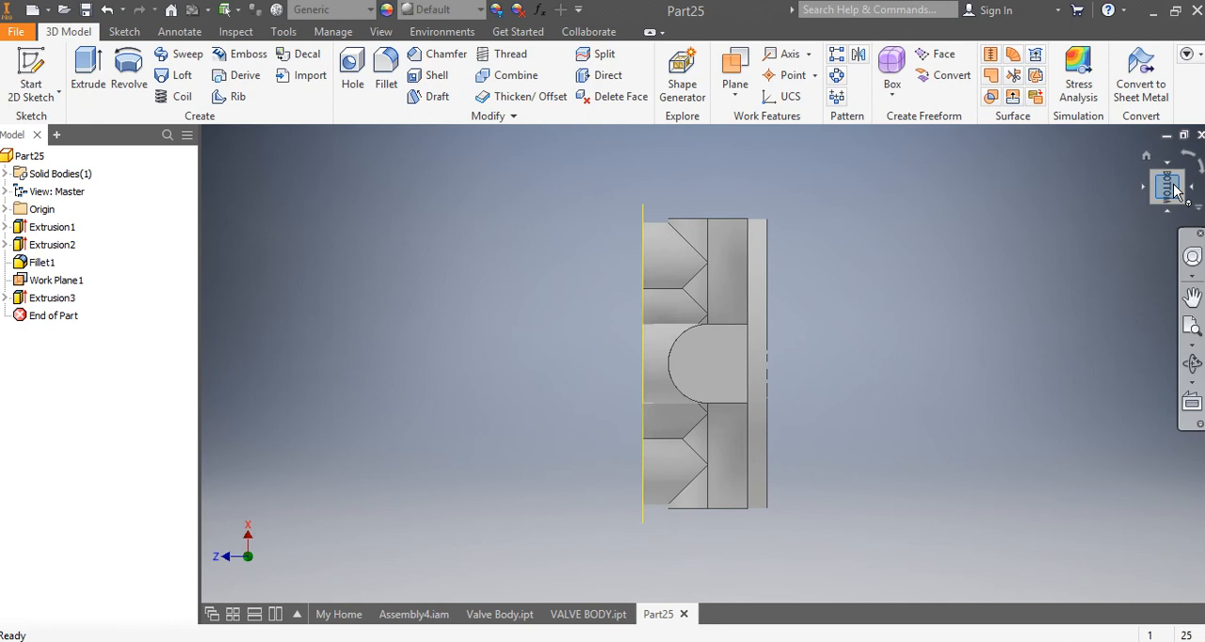
mouse_move(1174, 191)
mouse_down()
mouse_move(1179, 259)
mouse_move(1196, 285)
mouse_move(1181, 226)
mouse_up()
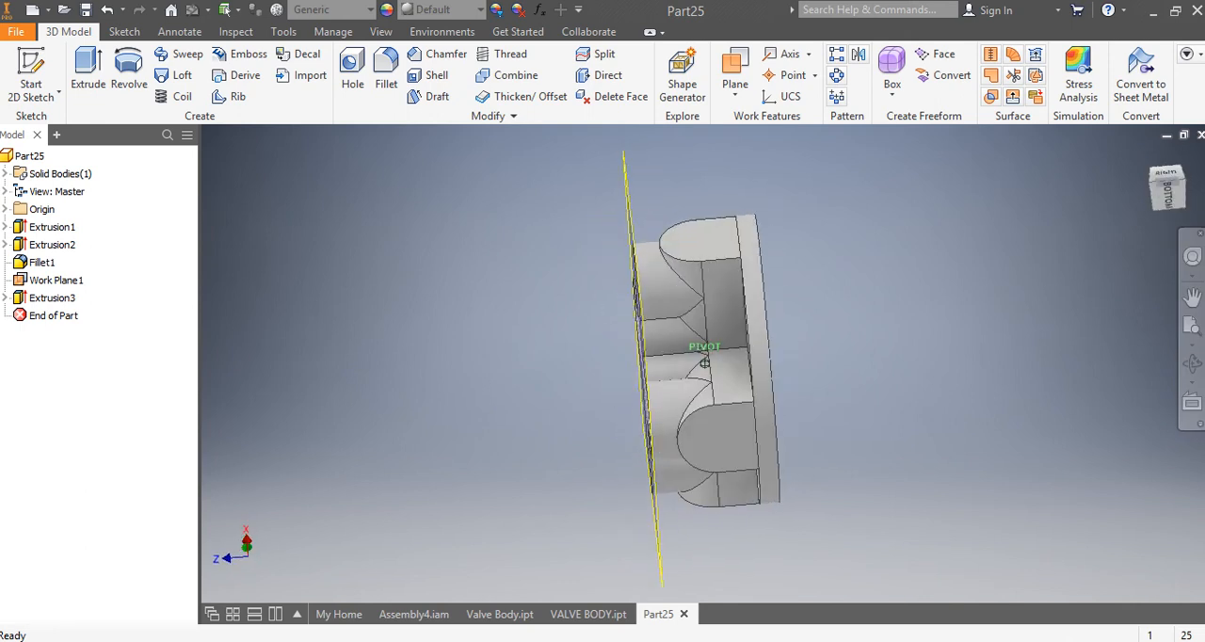
click(1170, 196)
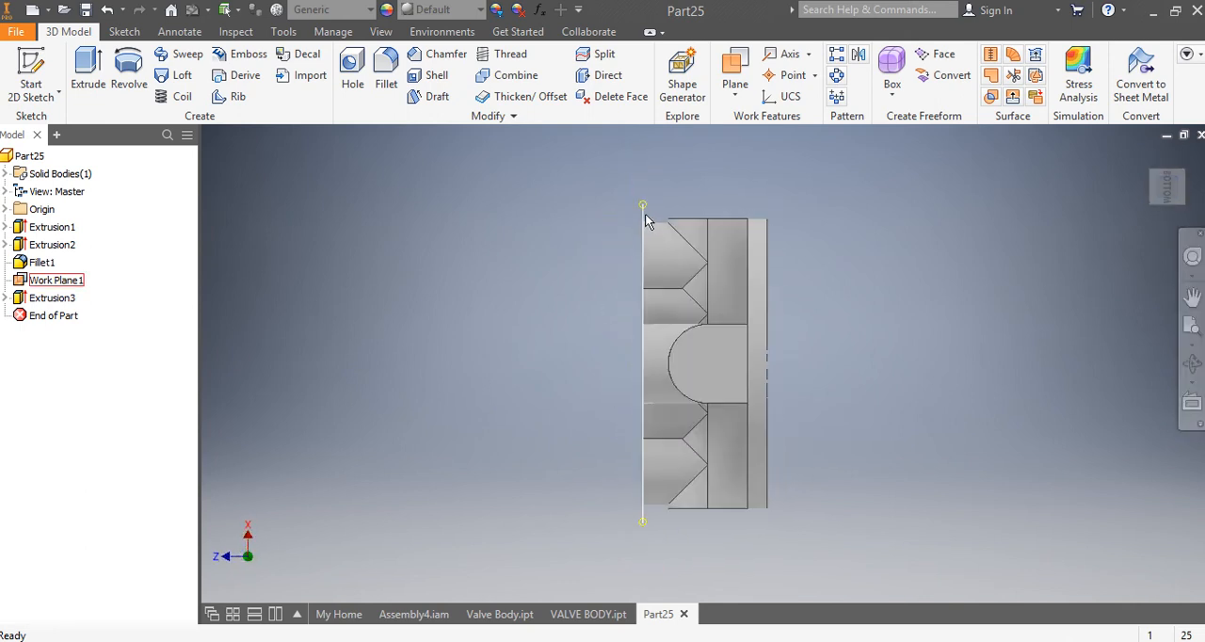
right_click(645, 213)
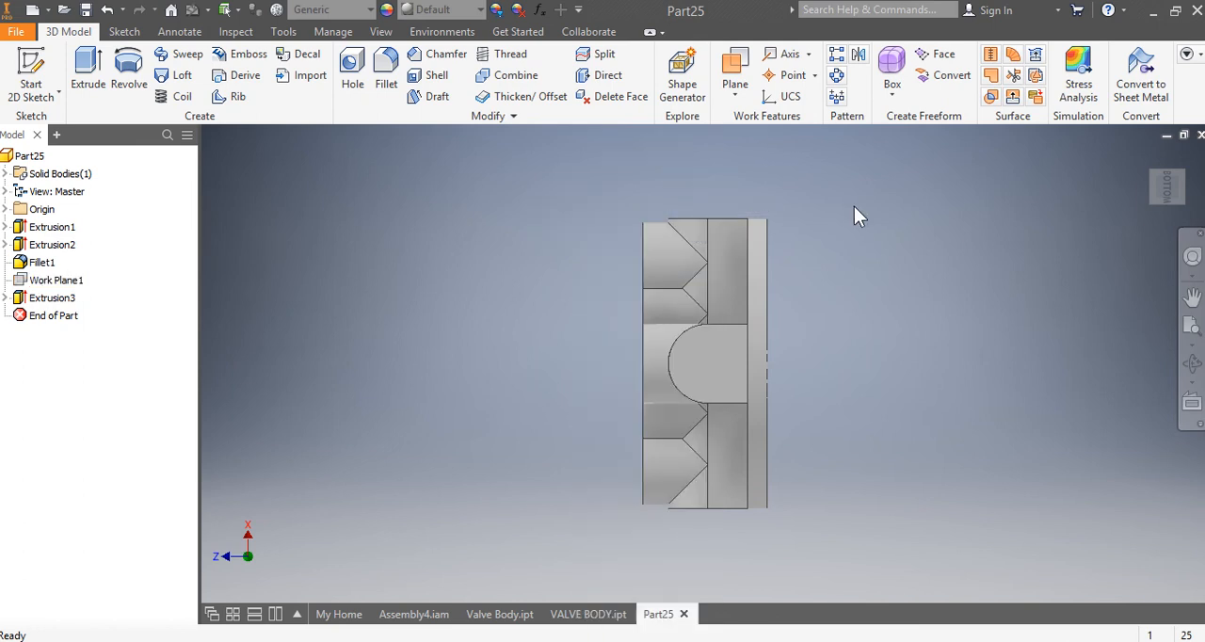
Step: Place a hole near the centre of the cross's front face, as a simple hole with a counterbore seat
click(1157, 179)
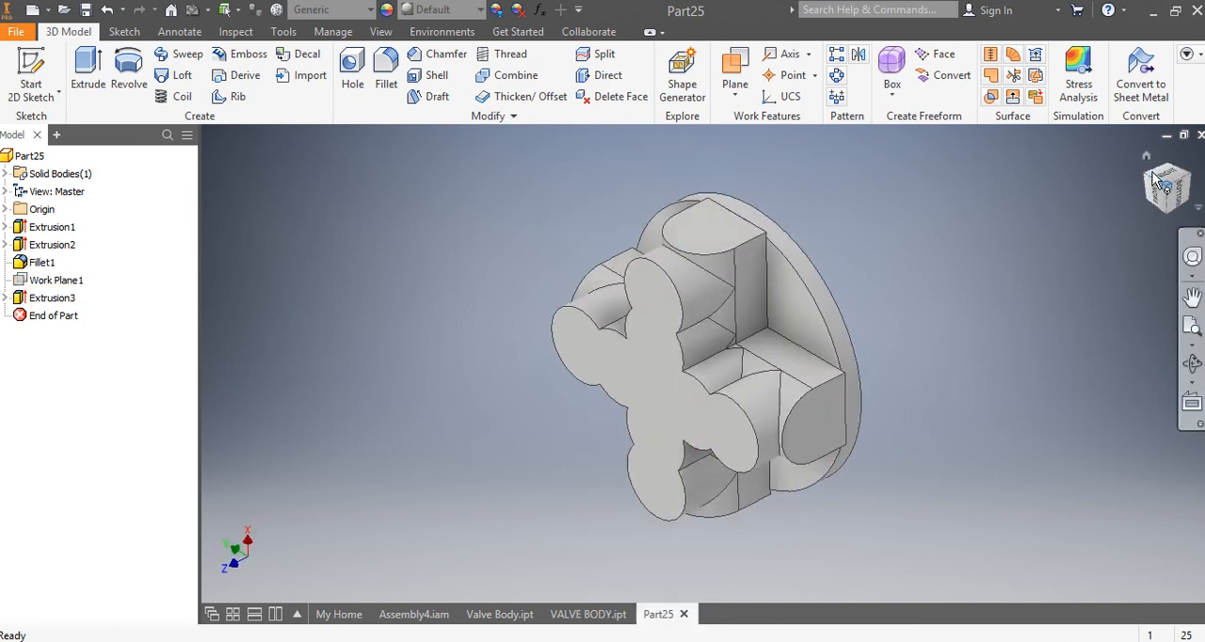
click(1159, 196)
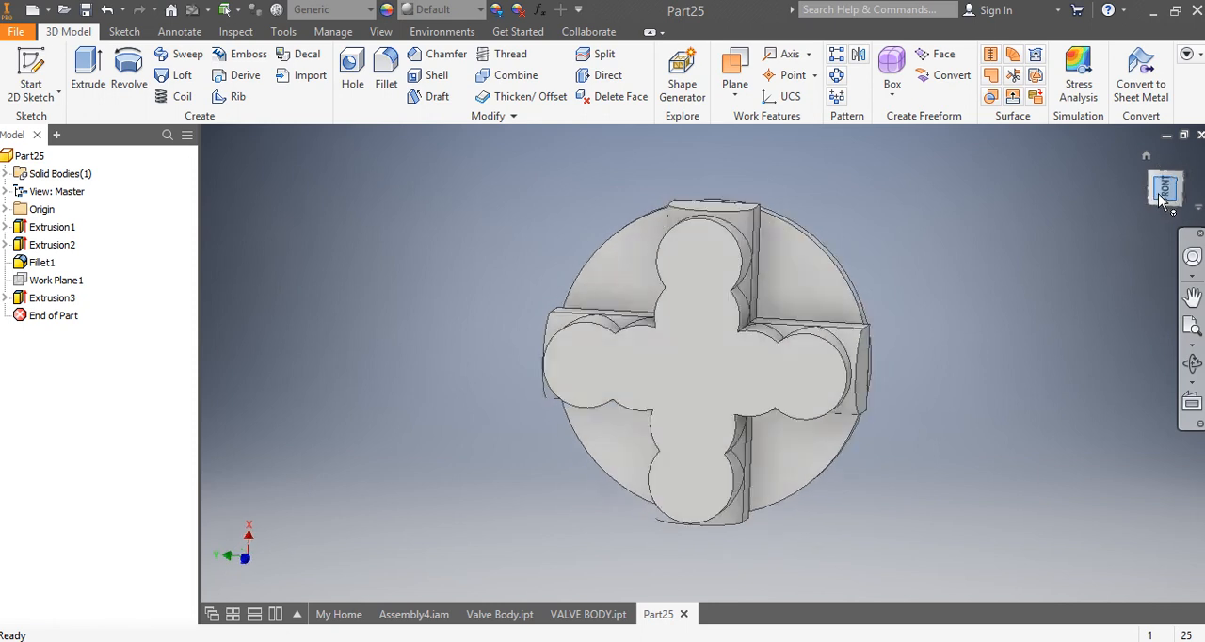
click(1194, 163)
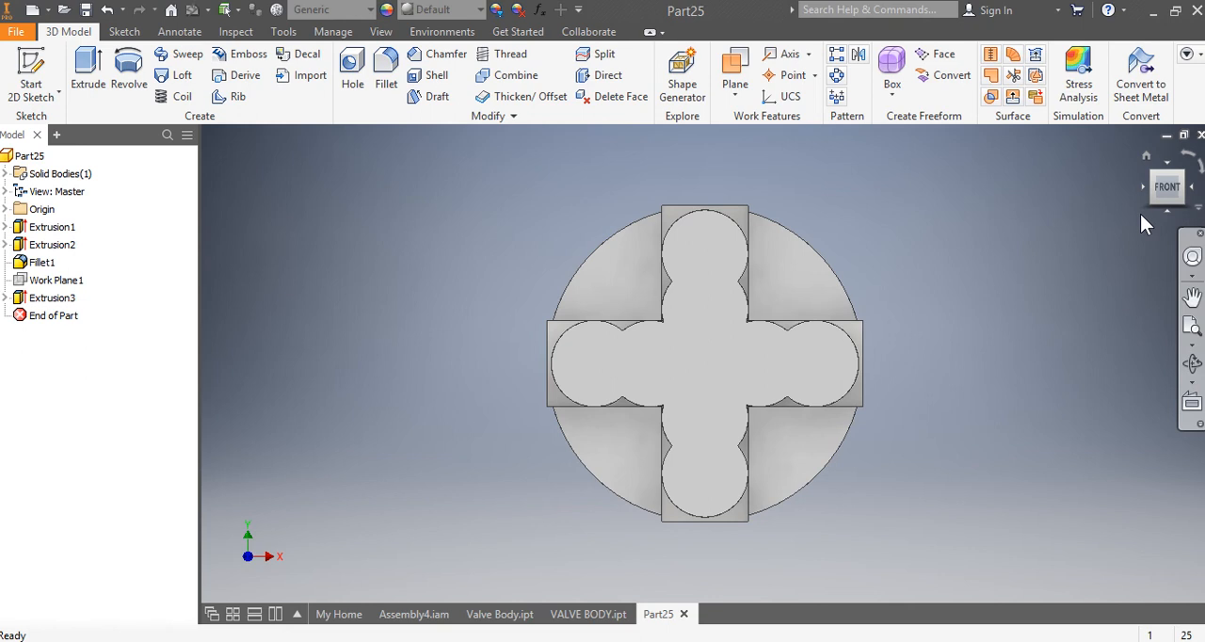
click(348, 60)
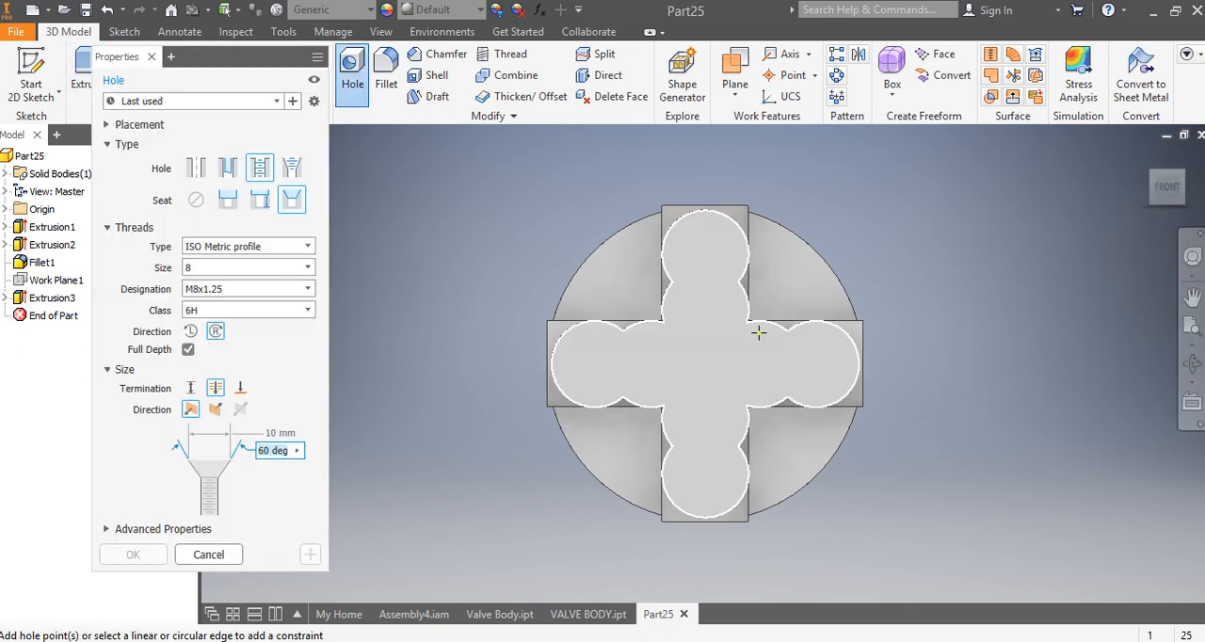
click(702, 364)
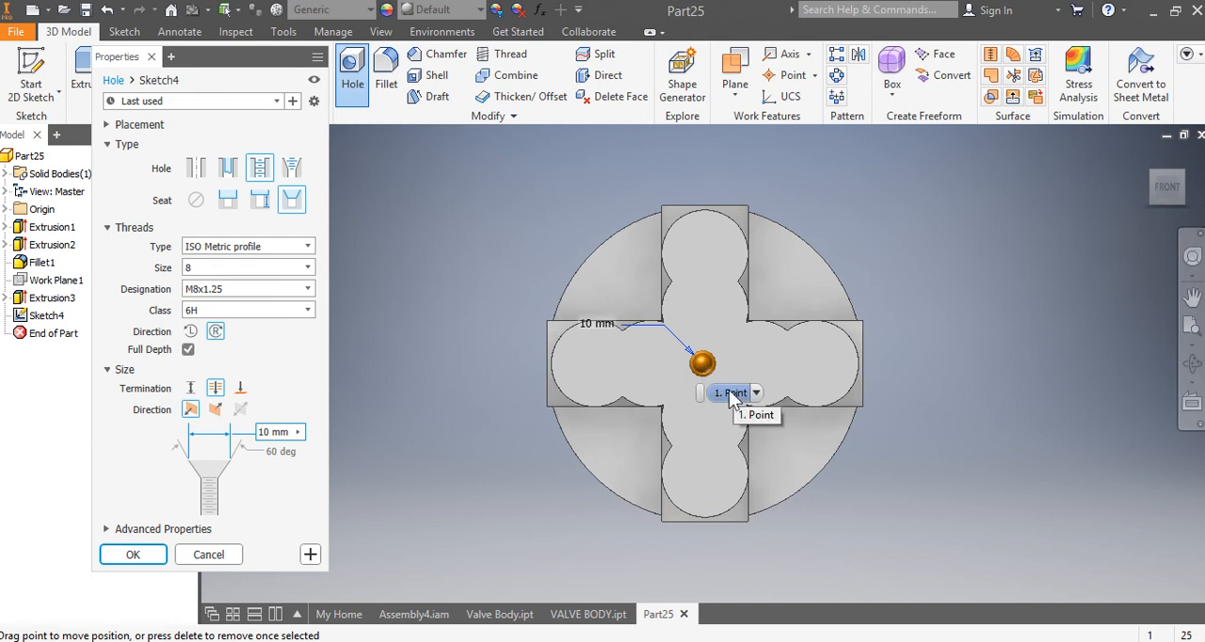
click(197, 170)
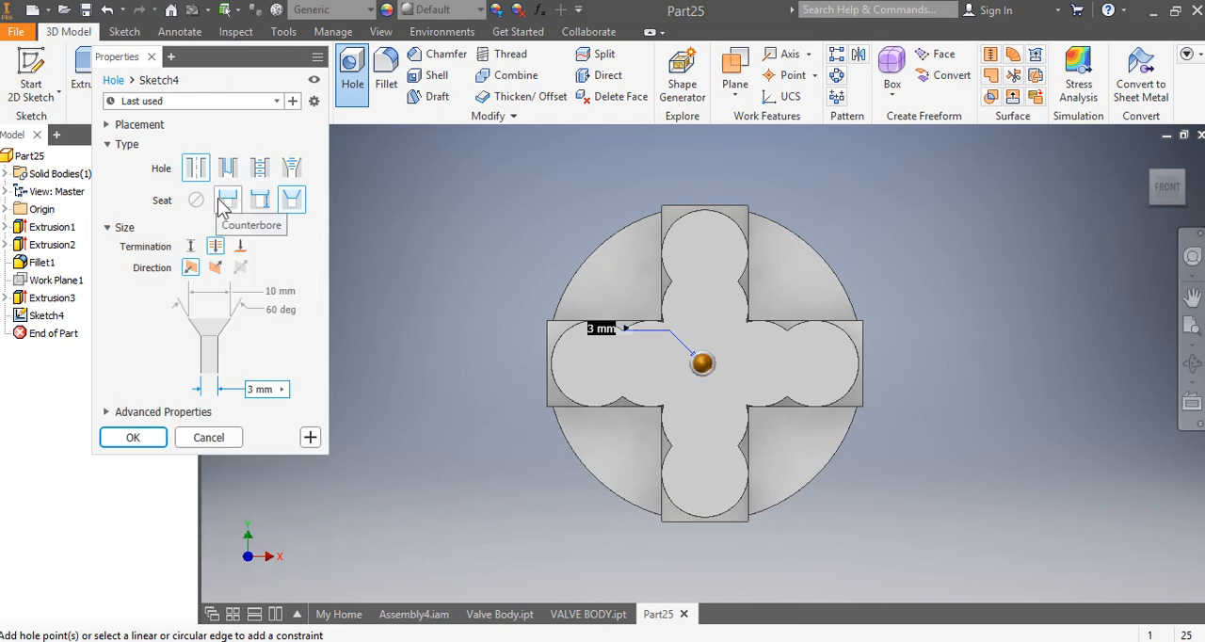
click(226, 206)
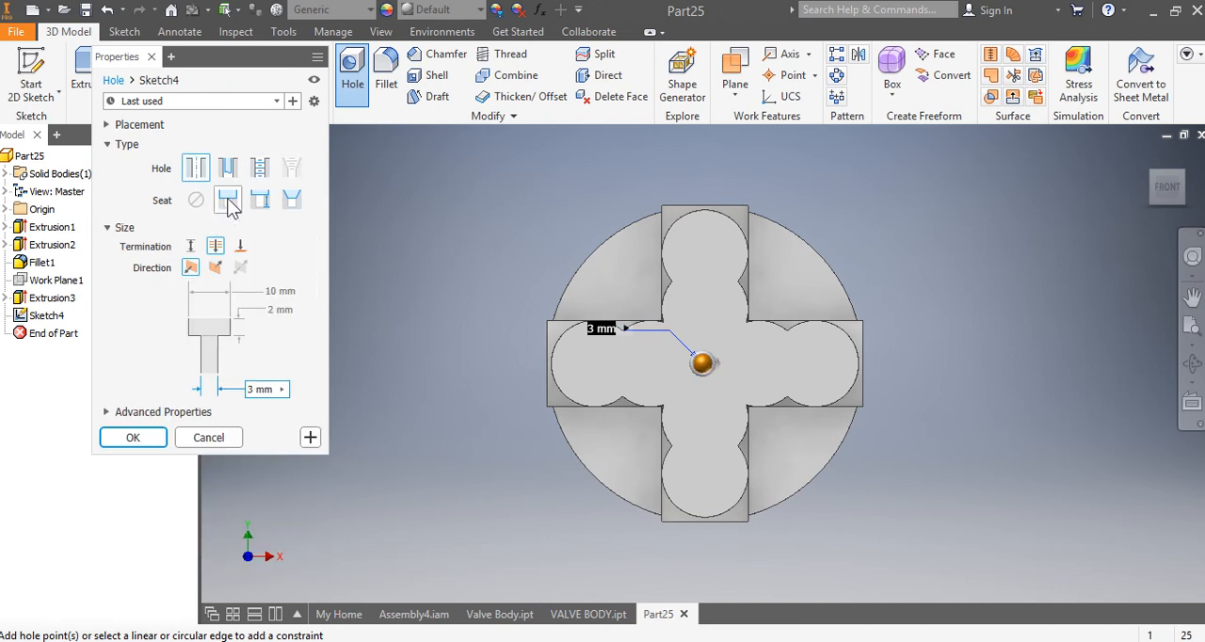
Step: Set the central hole's counterbore diameter to 24 mm and its counterbore depth to 10 mm
click(286, 291)
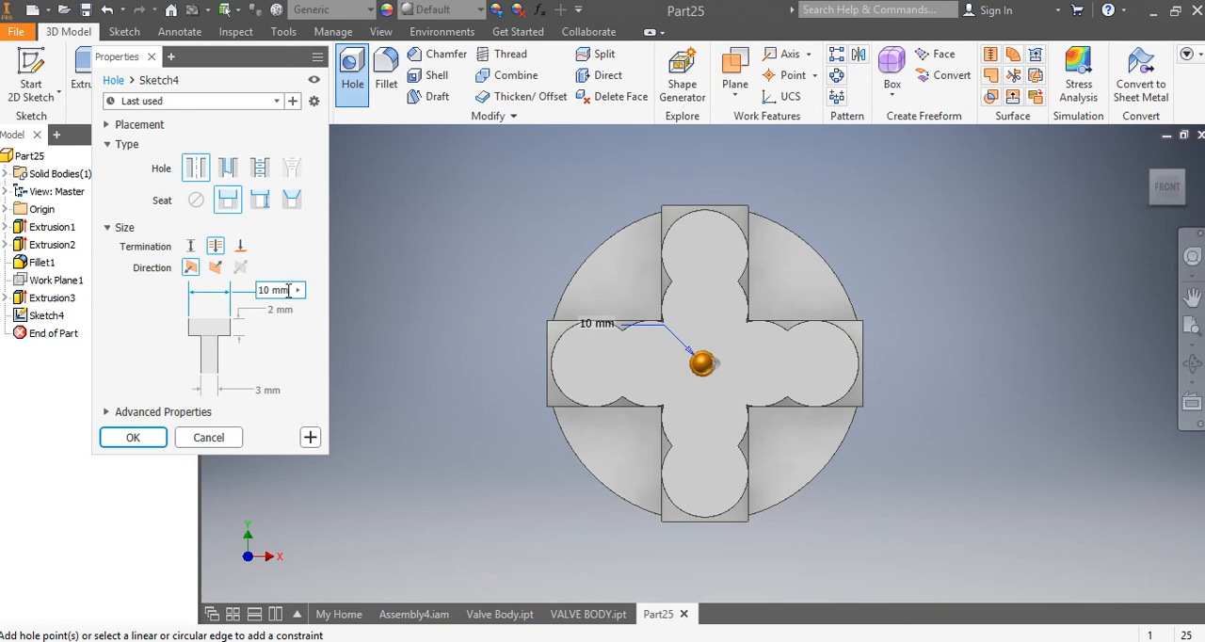
drag(288, 291, 255, 292)
text(24)
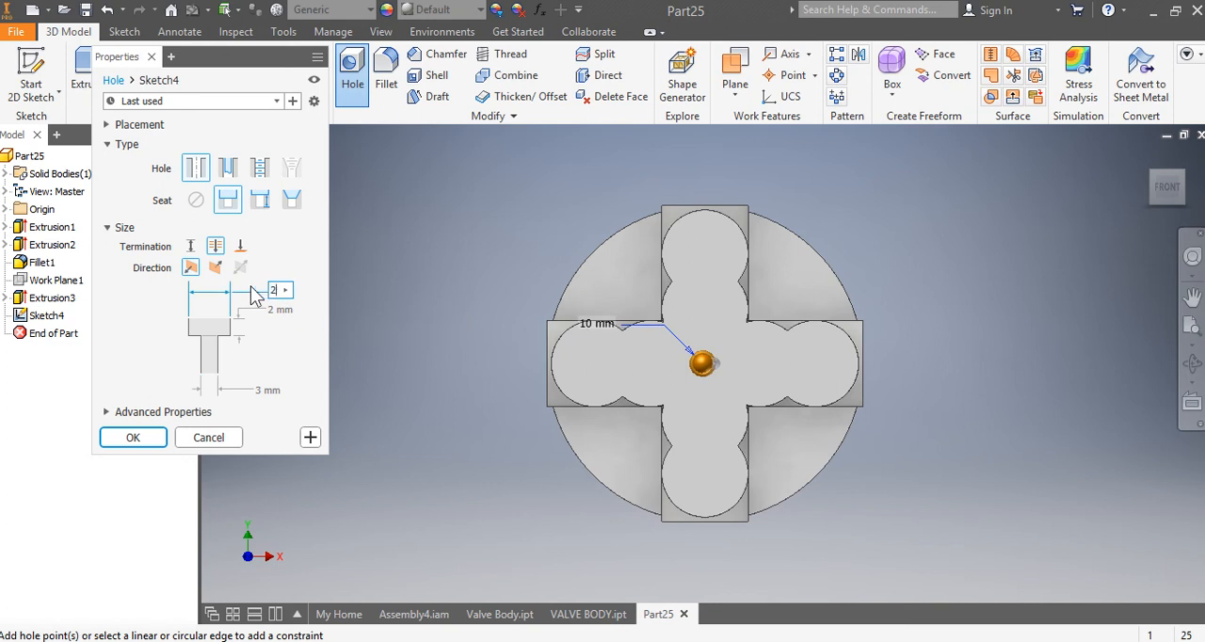
click(285, 309)
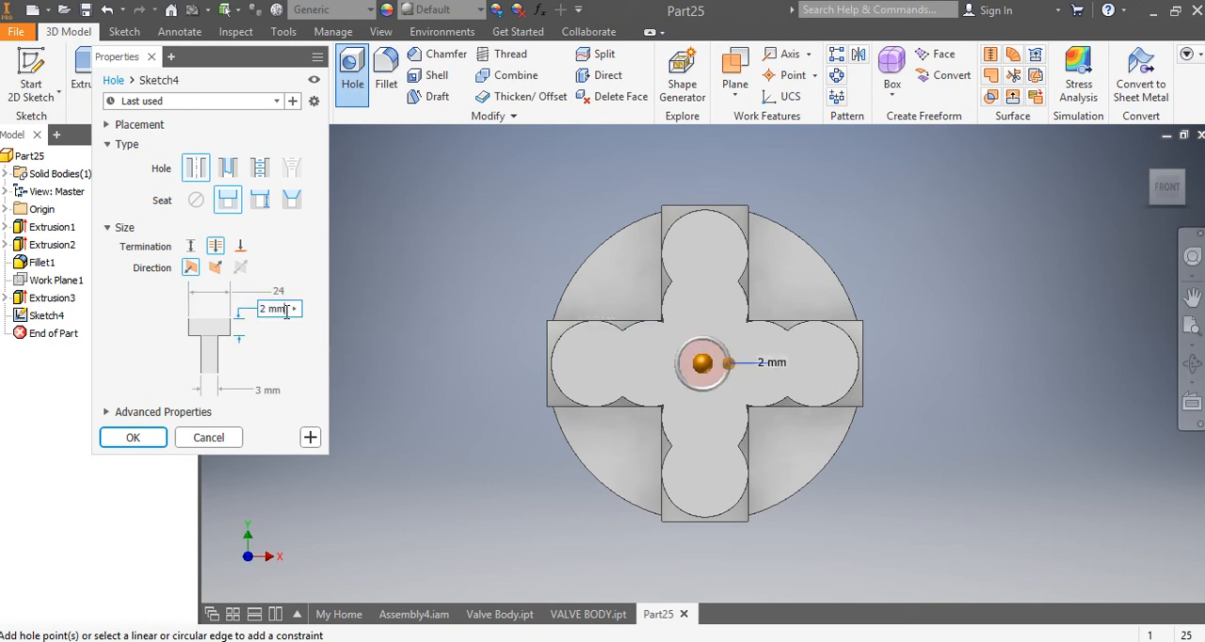
drag(286, 310, 255, 320)
text(10)
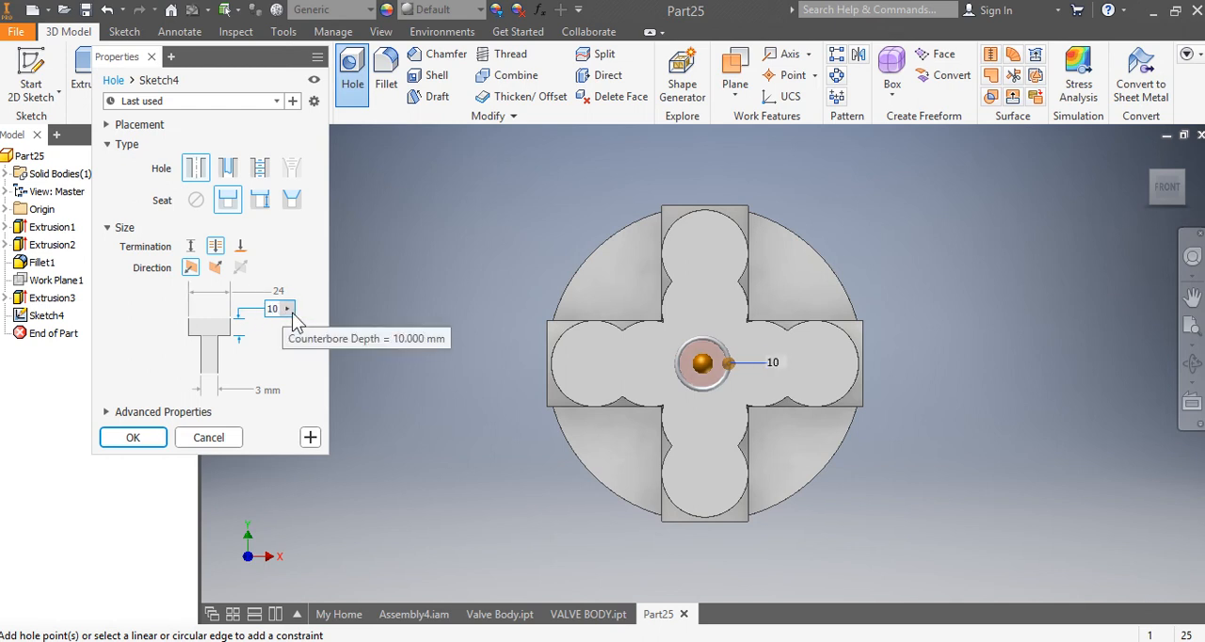
Step: Create the central hole with Distance termination, 30 mm deep and 15 mm in diameter, concentric with the base disc's outer edge
click(192, 247)
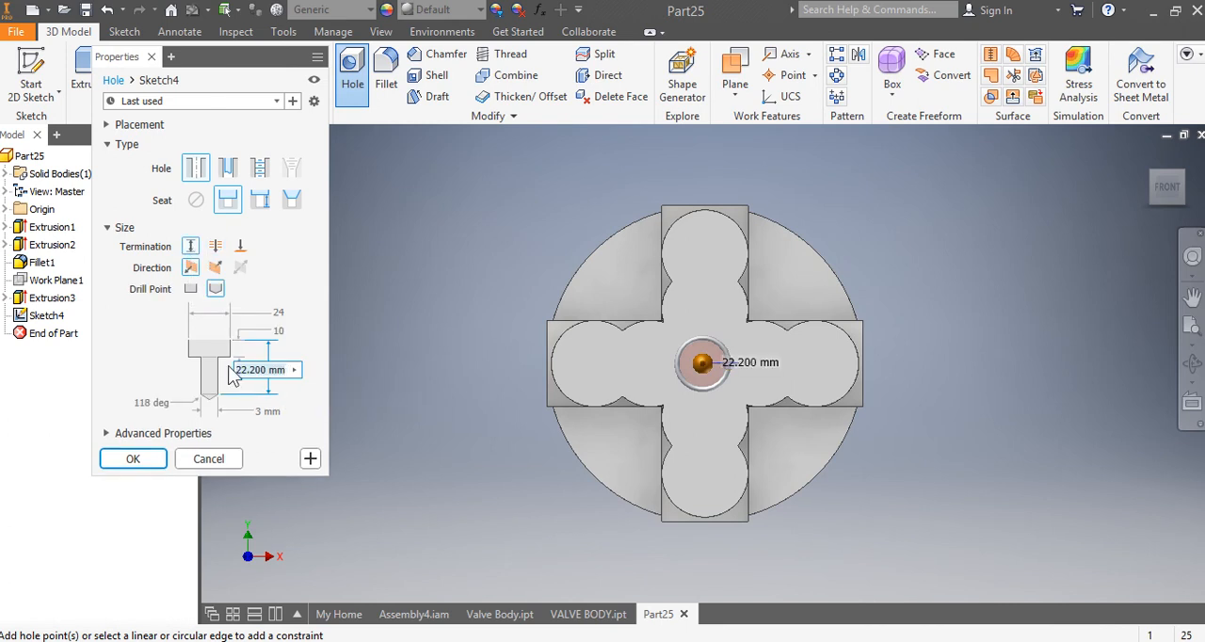
text(30)
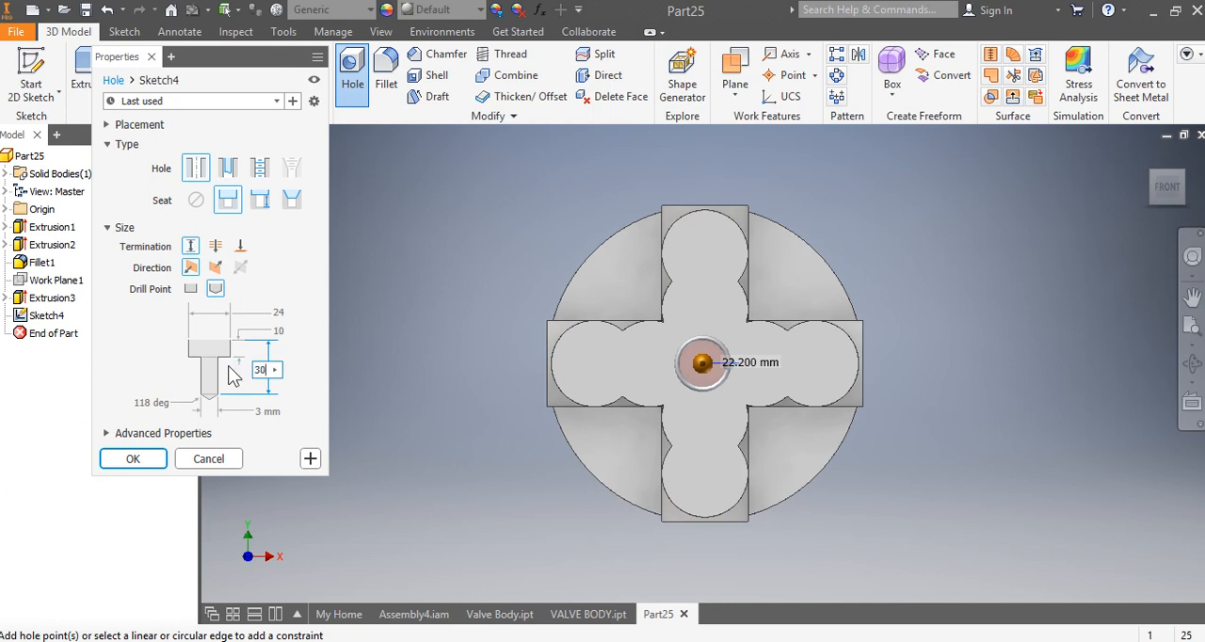
click(251, 411)
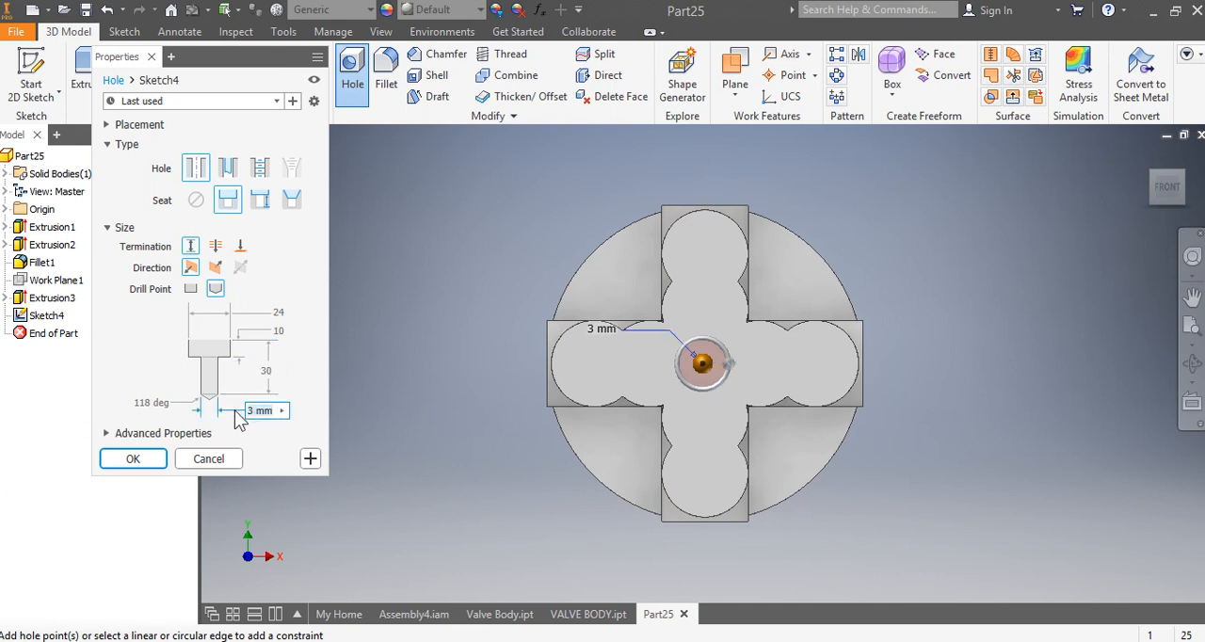
text(15)
click(809, 243)
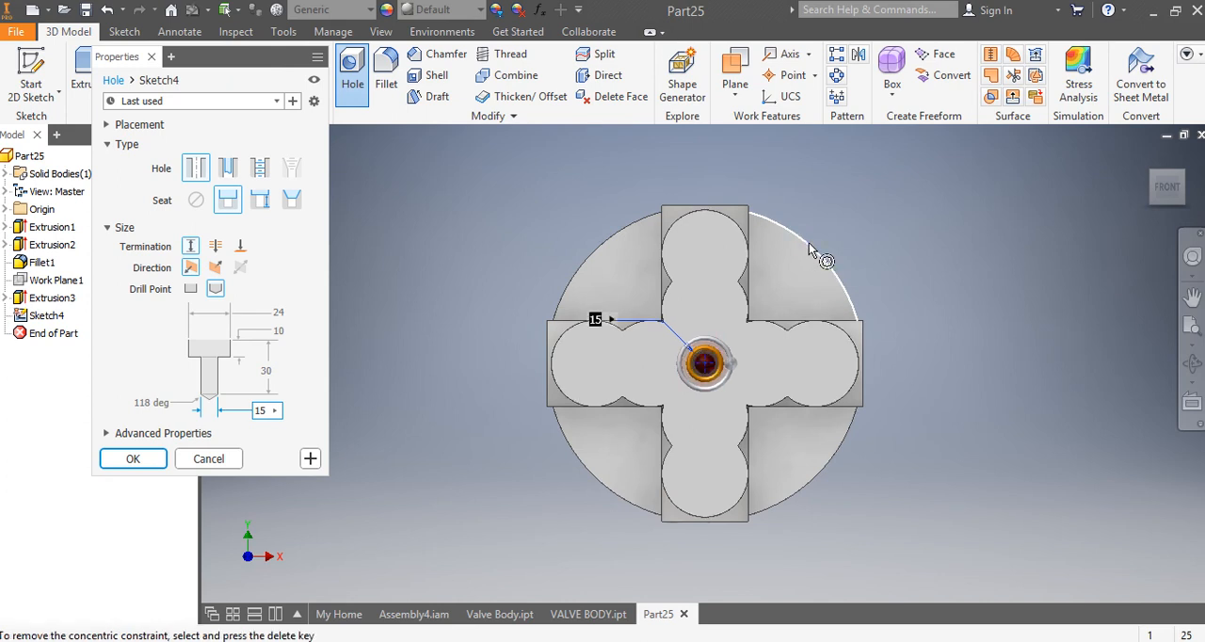
click(133, 459)
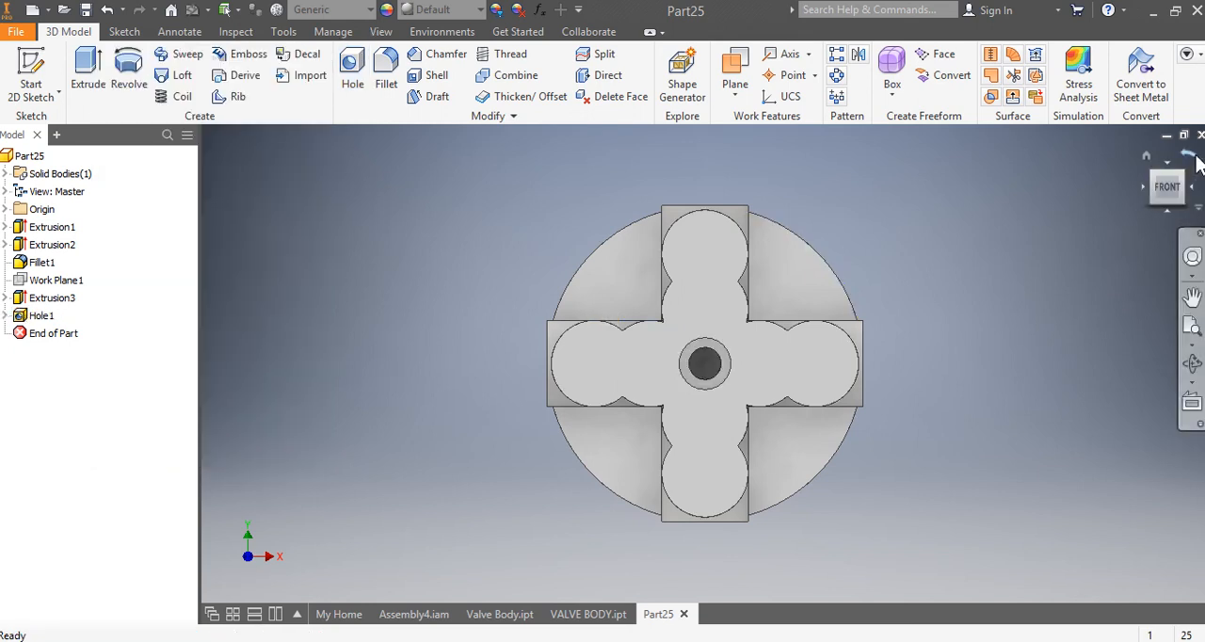
Step: Add a full-length thread to the counterbore wall of the central hole
mouse_move(1167, 189)
mouse_down()
mouse_move(1135, 173)
mouse_move(1158, 184)
mouse_up()
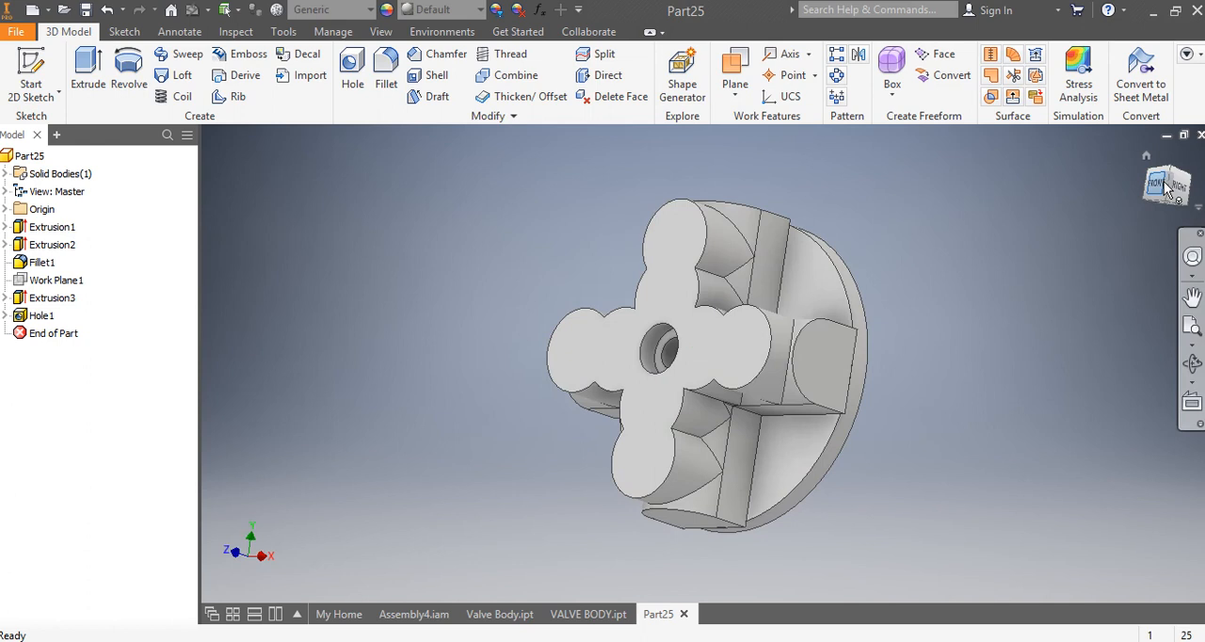
click(502, 59)
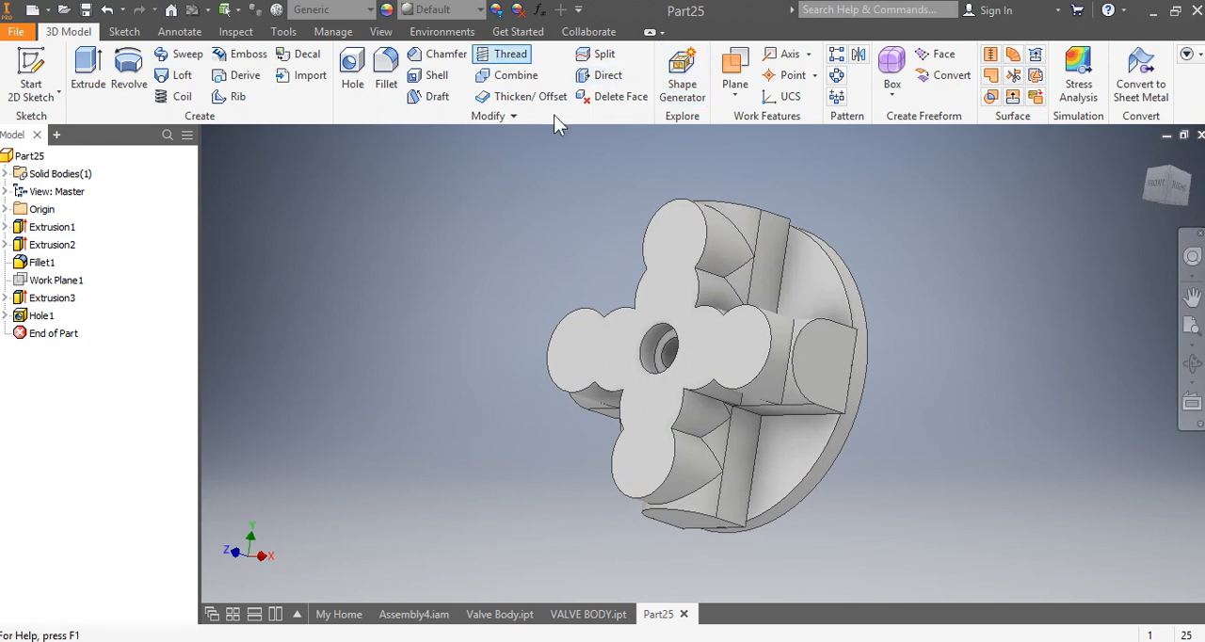
click(667, 350)
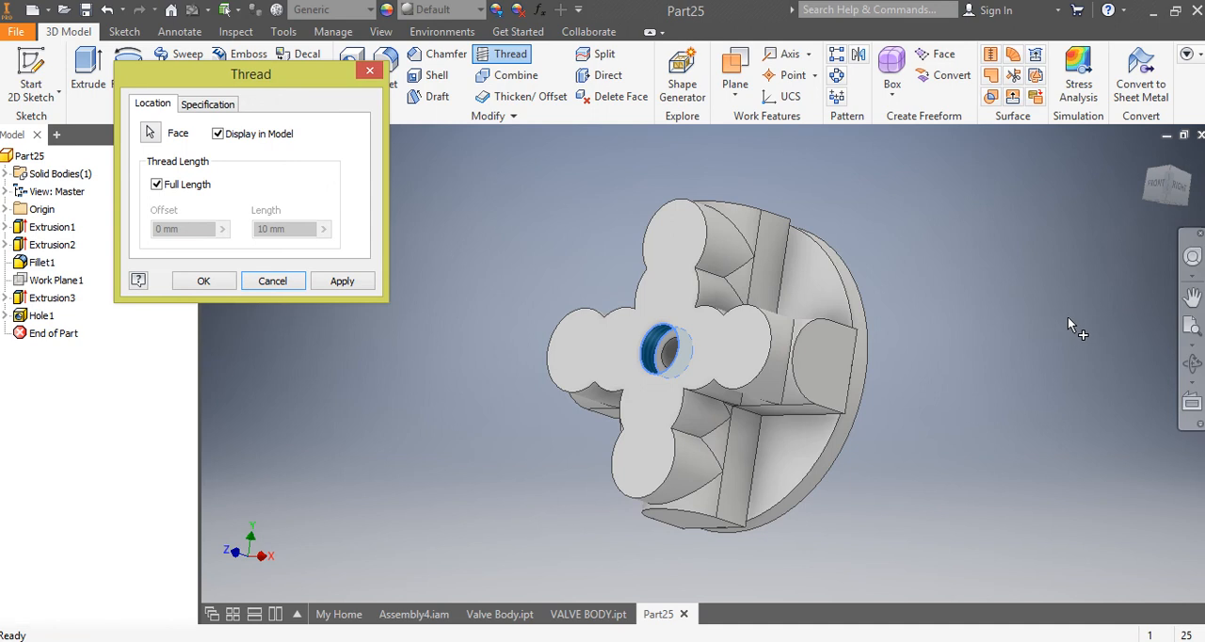
click(203, 281)
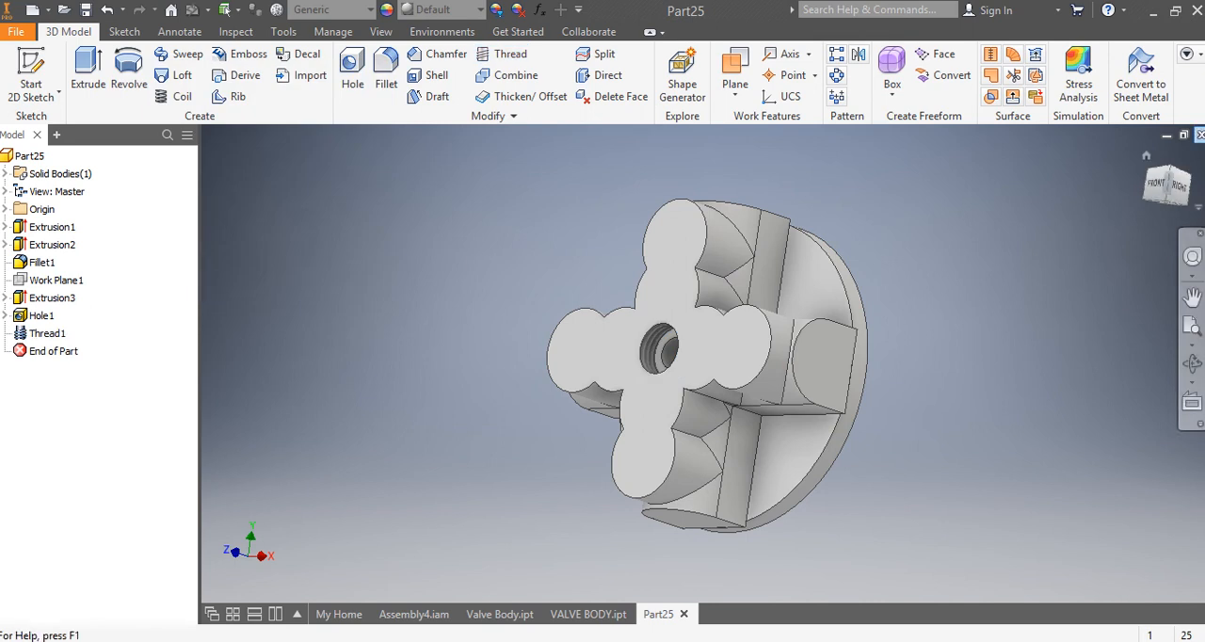
Step: Place a counterbored hole on the cross's upper lobe, concentric with the lobe's outer arc
click(1156, 186)
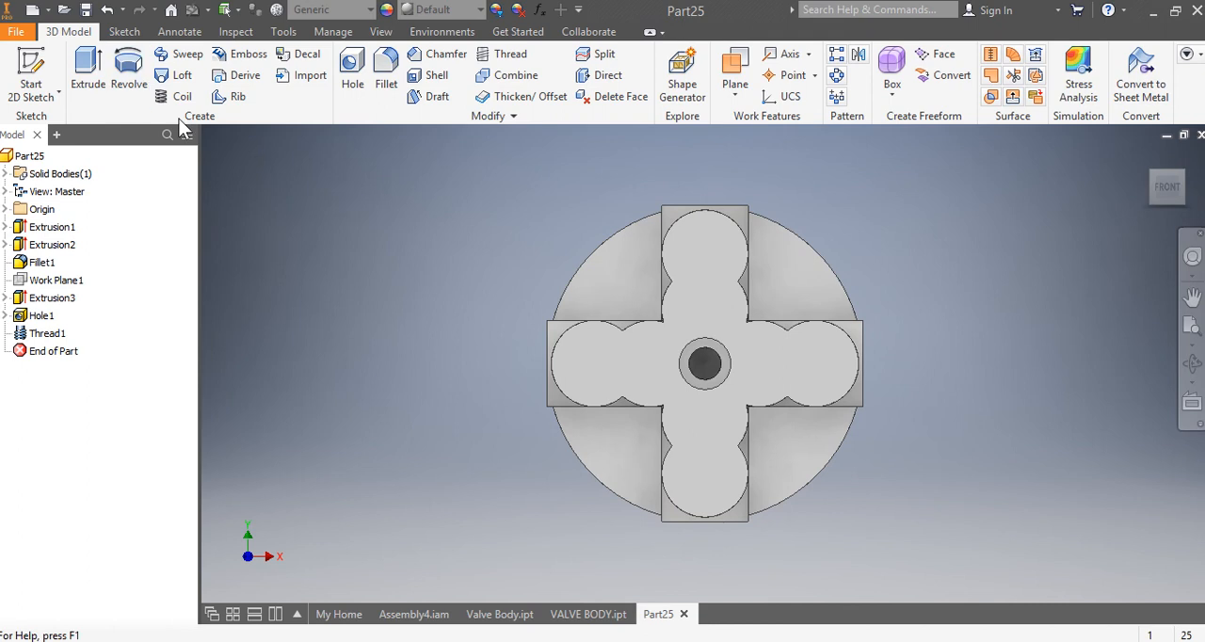
click(352, 67)
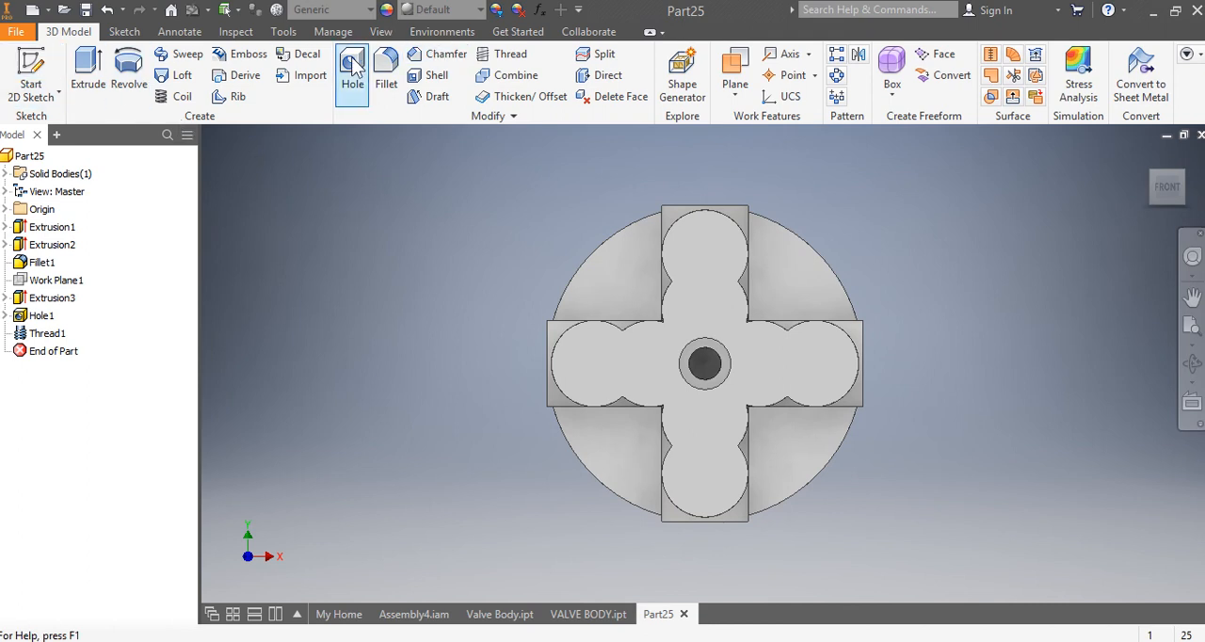
click(706, 252)
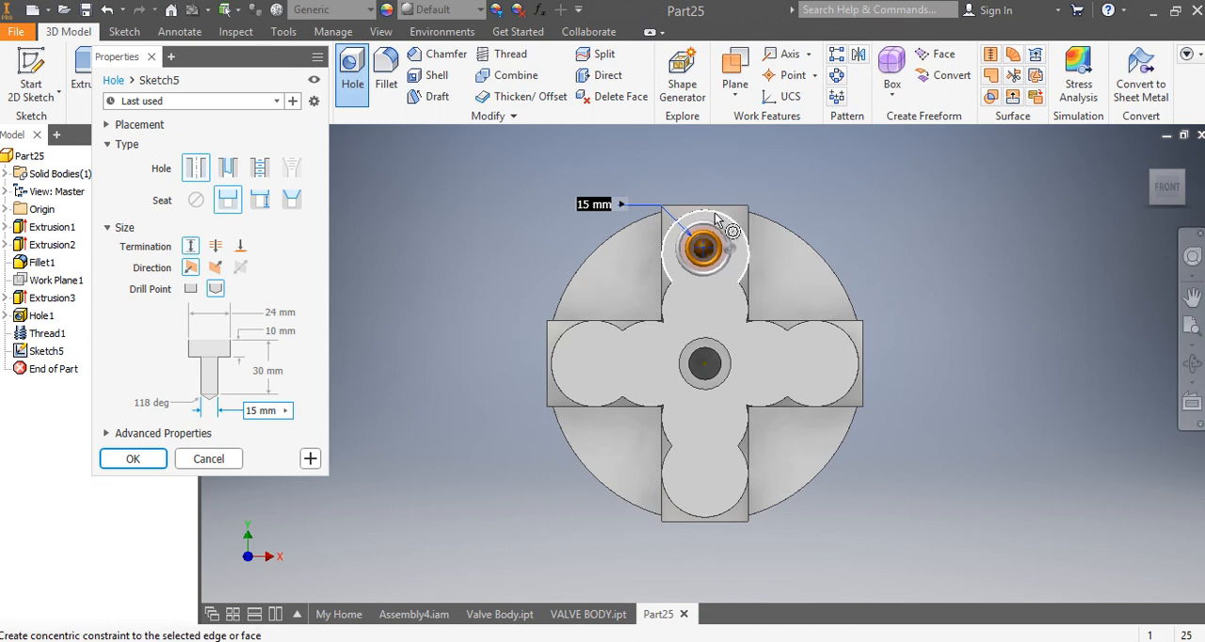
scroll(714, 215, up, 5)
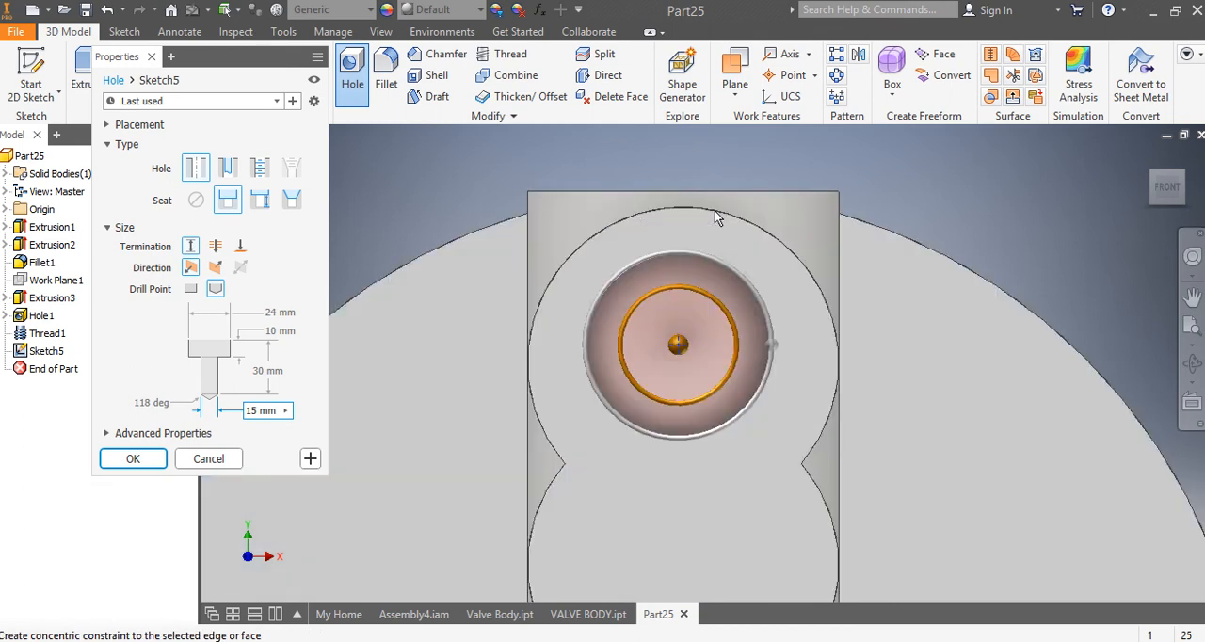
click(768, 238)
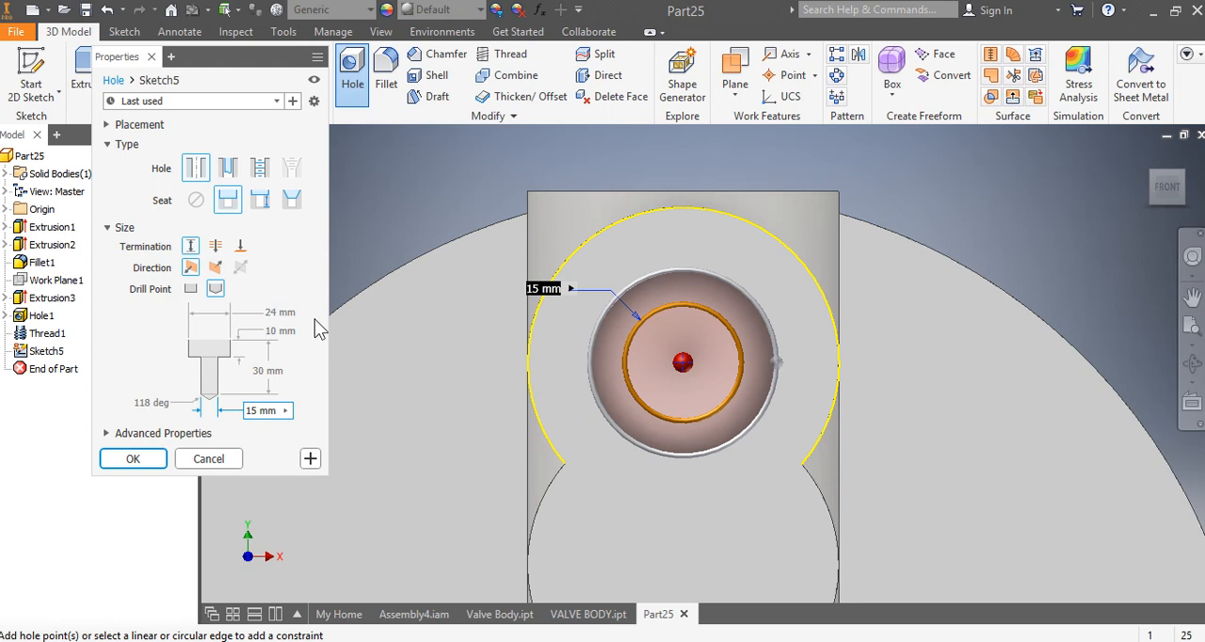
Step: Set the upper-lobe hole's counterbore diameter to 22 mm and its counterbore depth to 11 mm
click(285, 326)
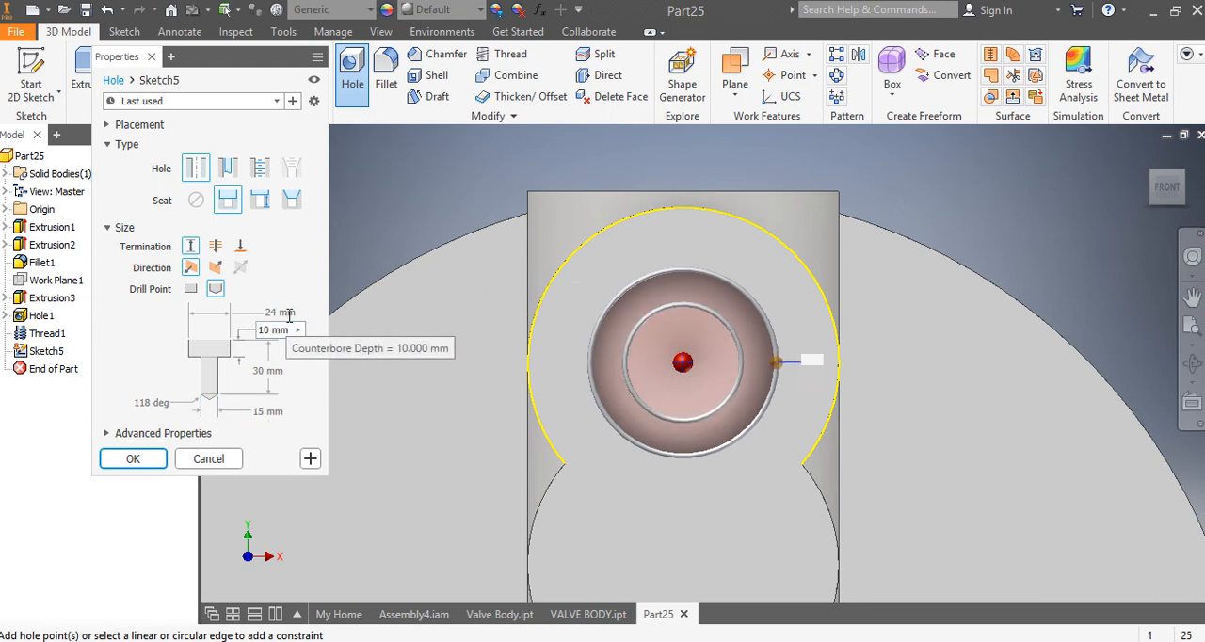
click(280, 312)
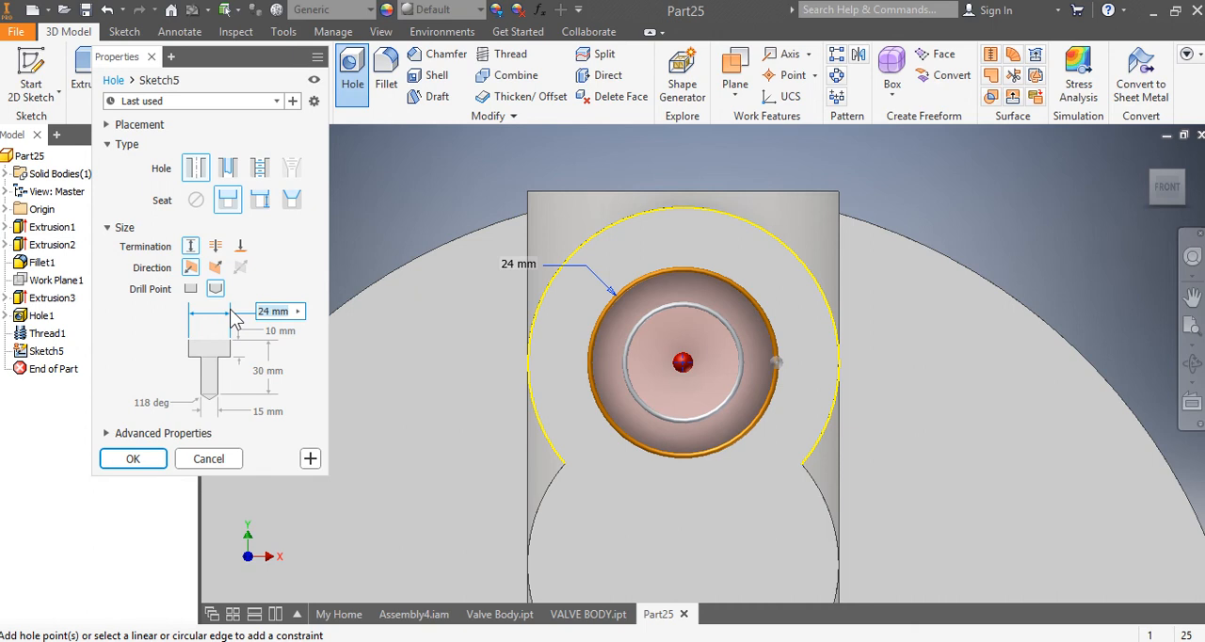
text(22)
click(274, 331)
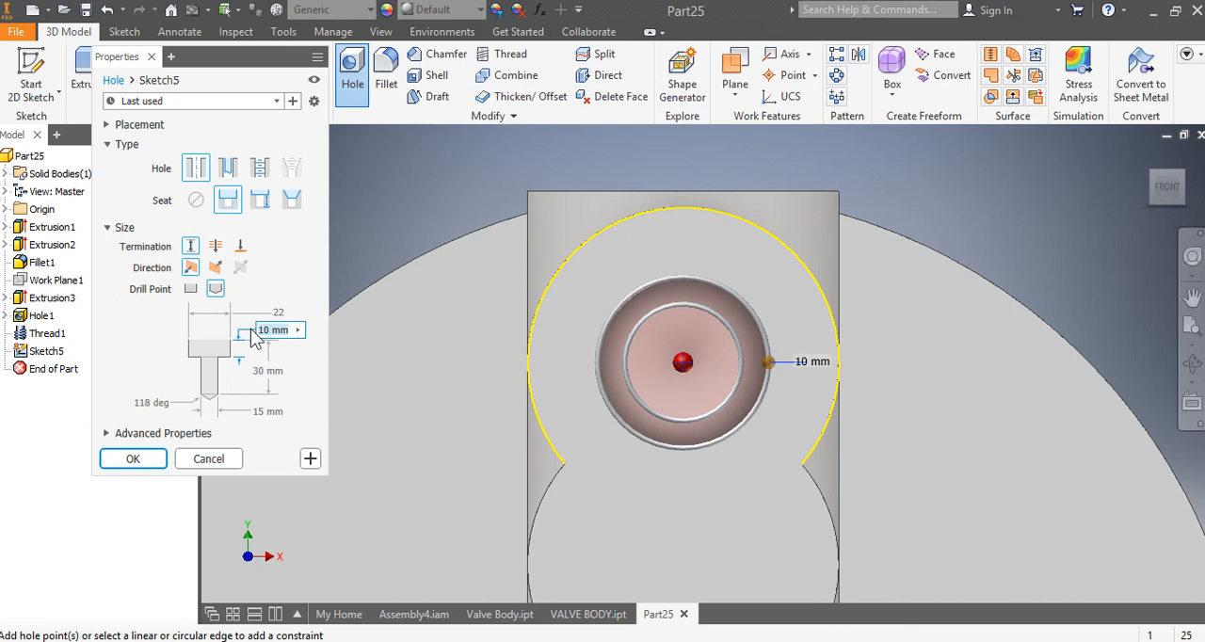
text(11)
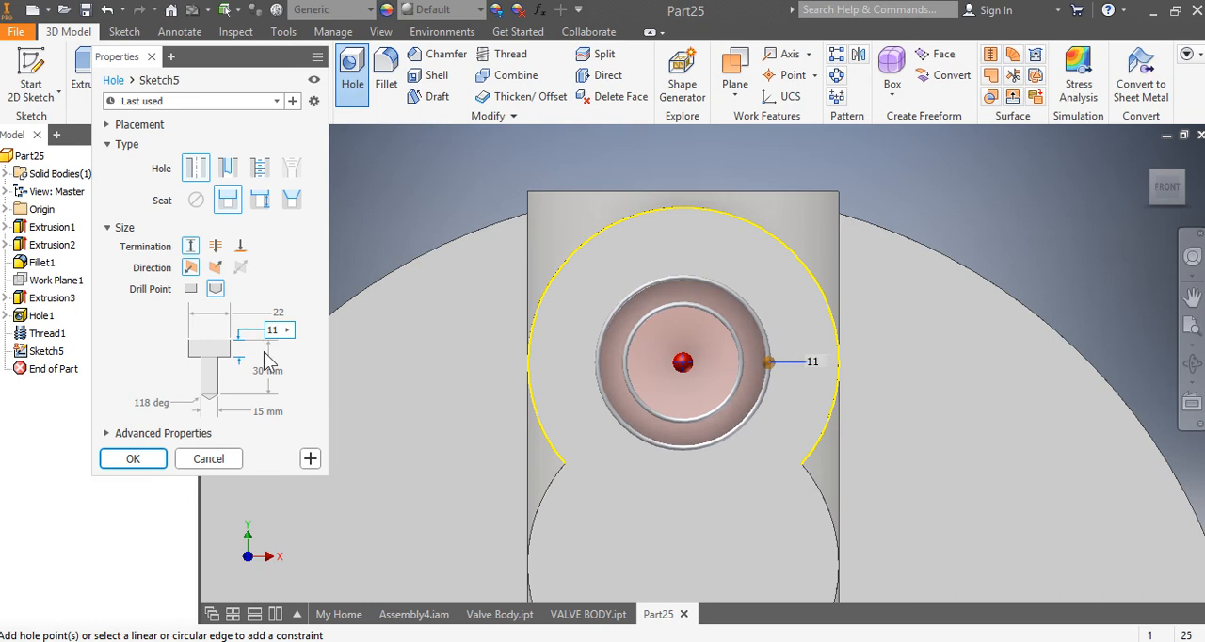
Step: Set the upper-lobe hole's depth to 30 mm and its diameter to 12 mm, and create the hole
click(279, 370)
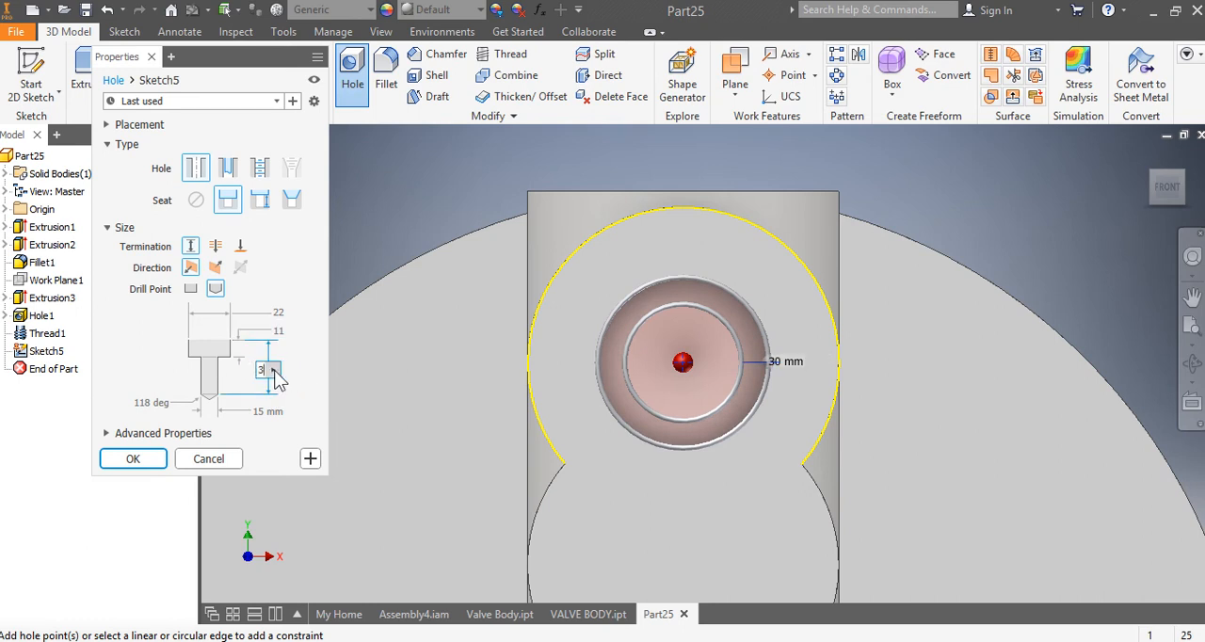
text(30)
click(273, 411)
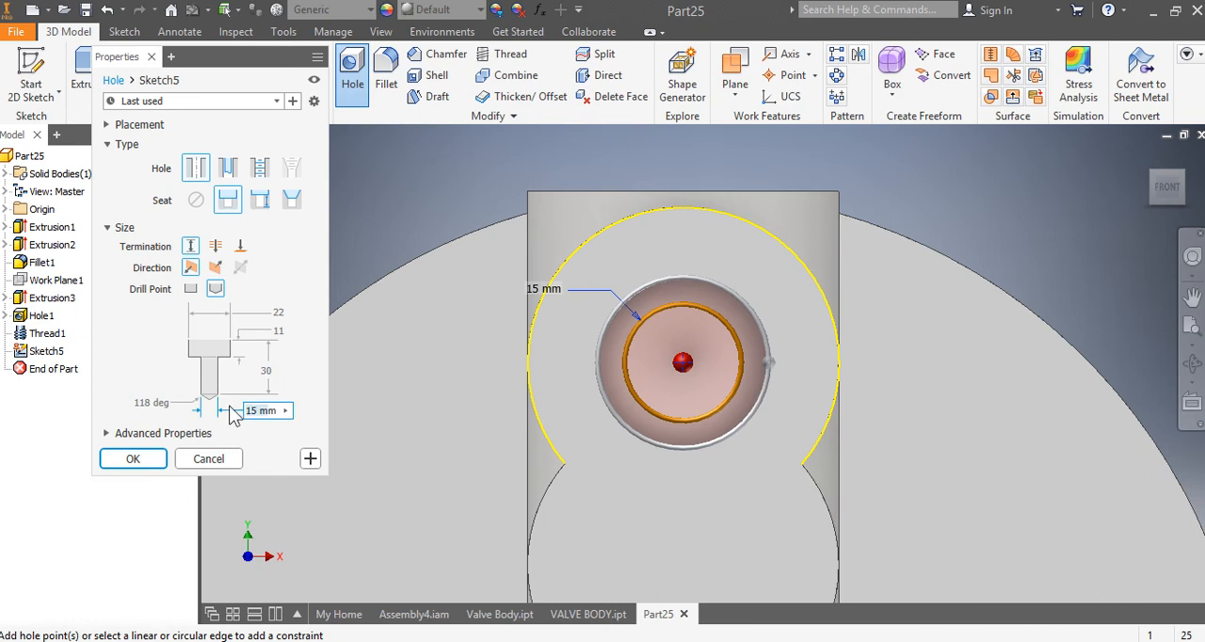
text(12m)
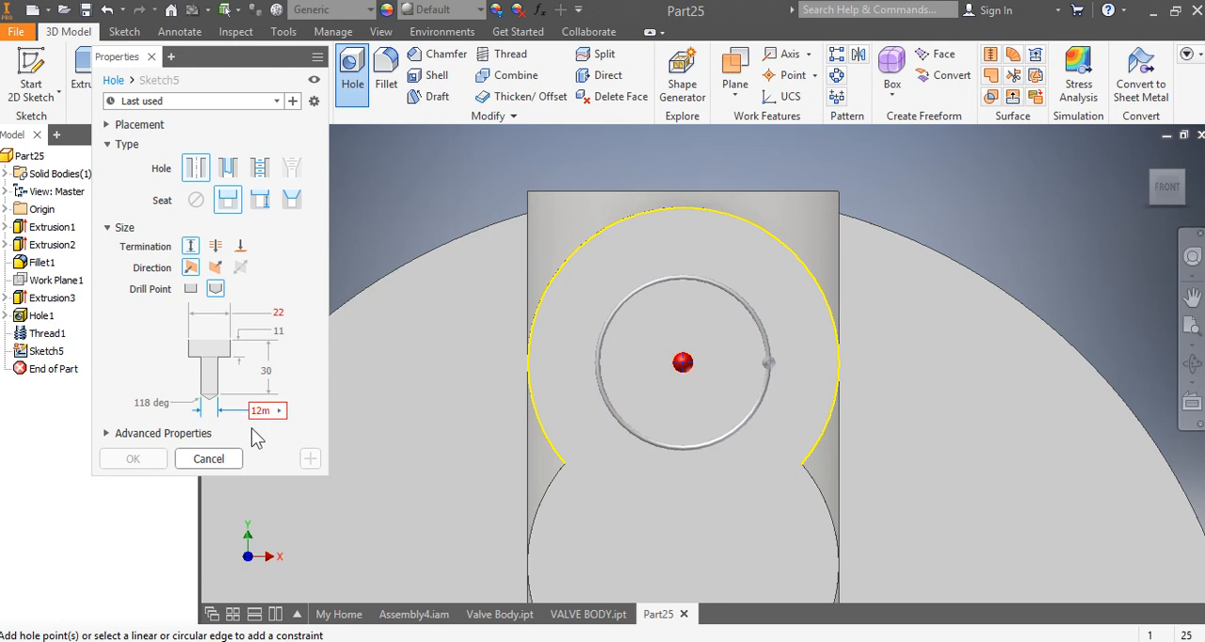
key(BackSpace)
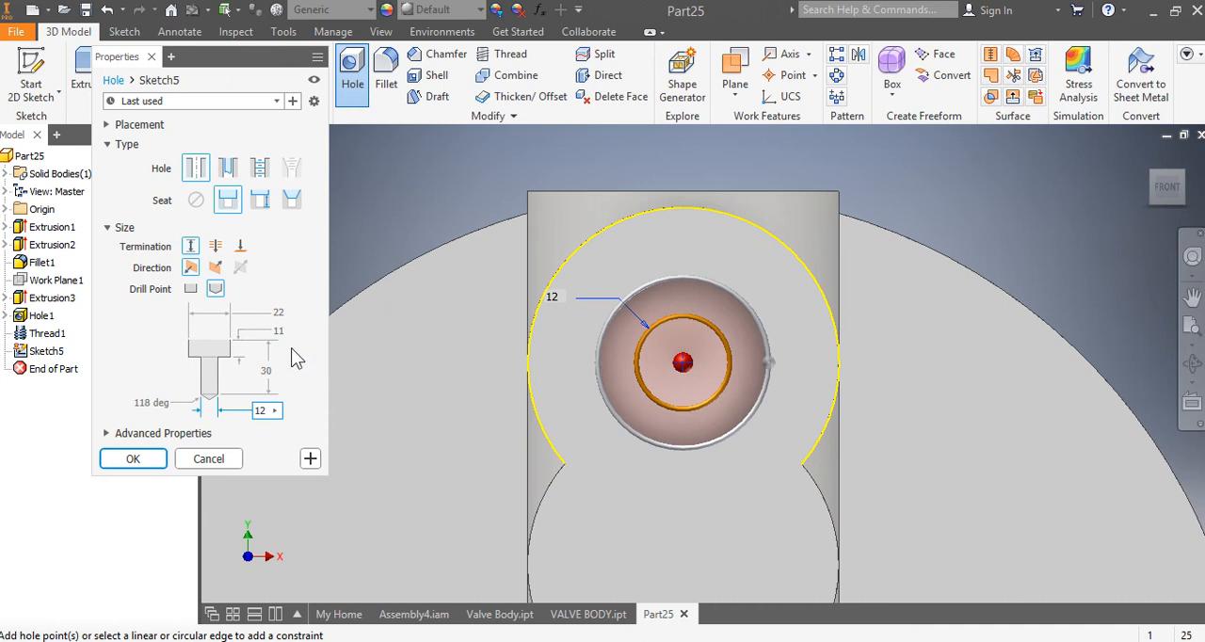
click(133, 460)
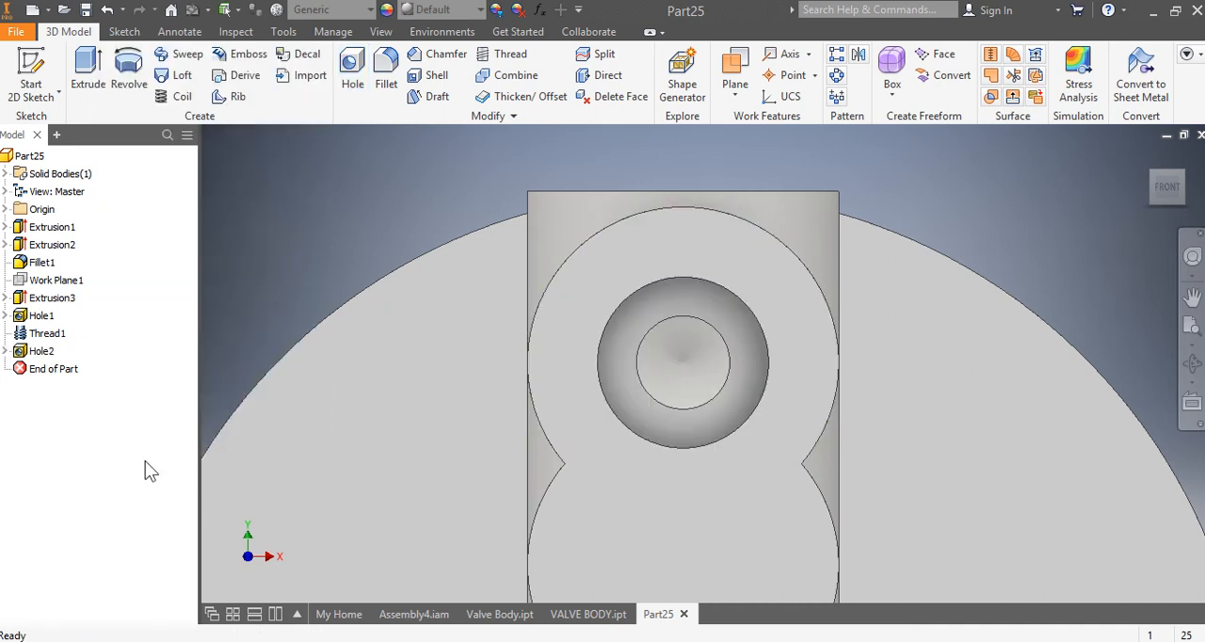
Step: Edit the upper-lobe hole to use a flat drill point instead of an angled one
right_click(47, 353)
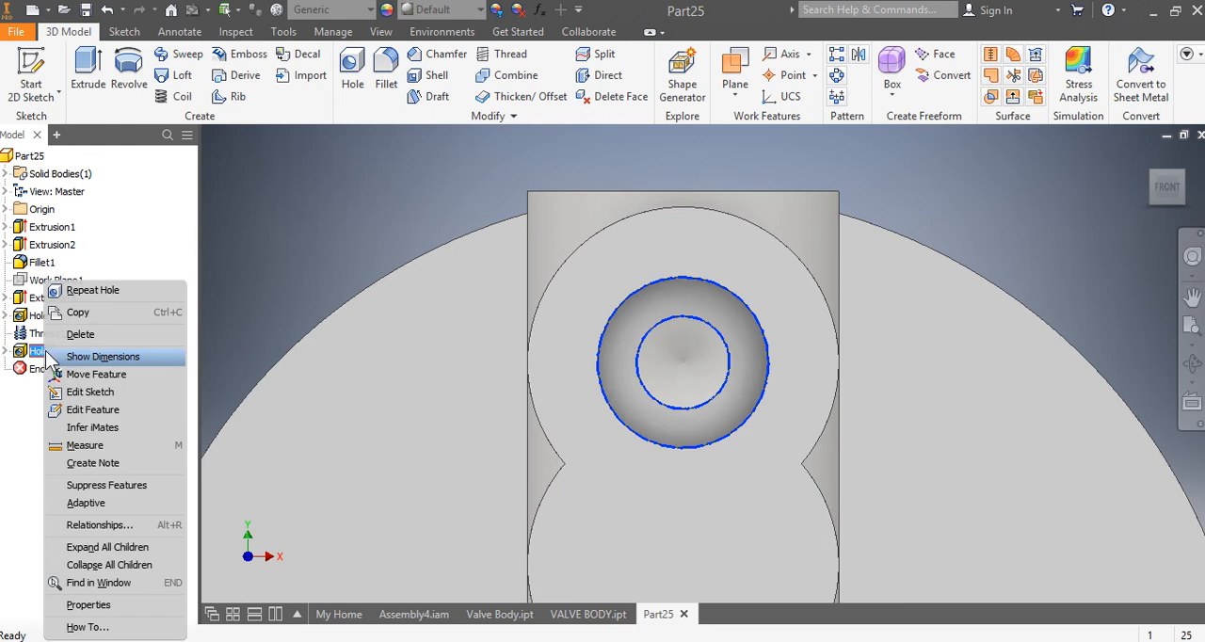
click(92, 410)
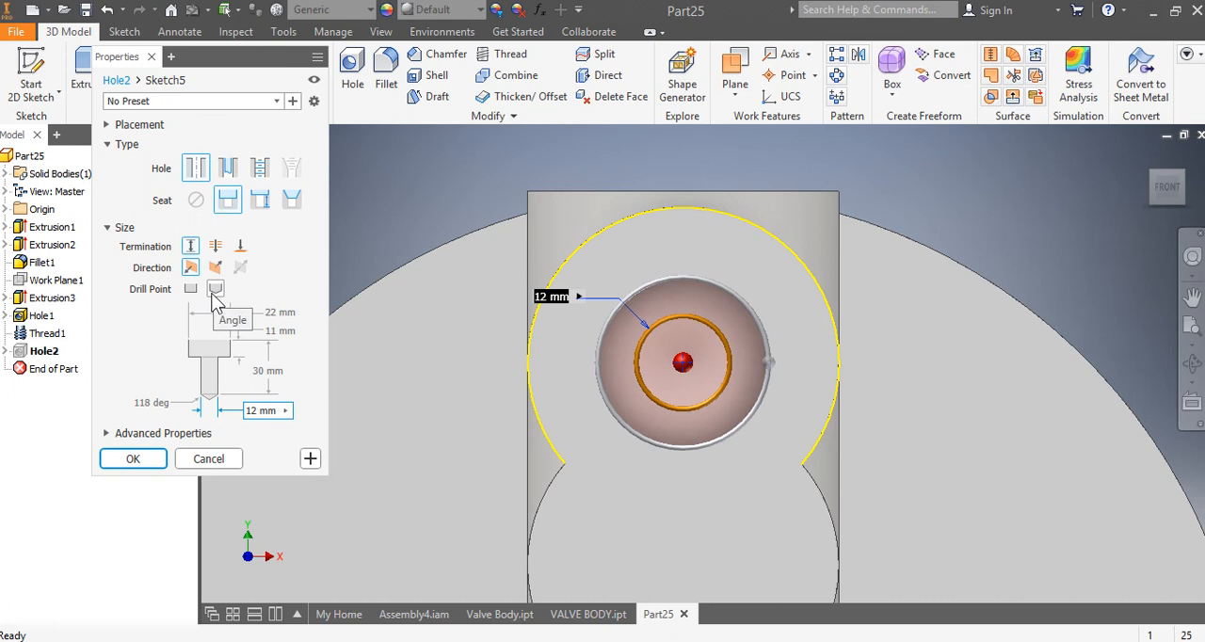
click(190, 289)
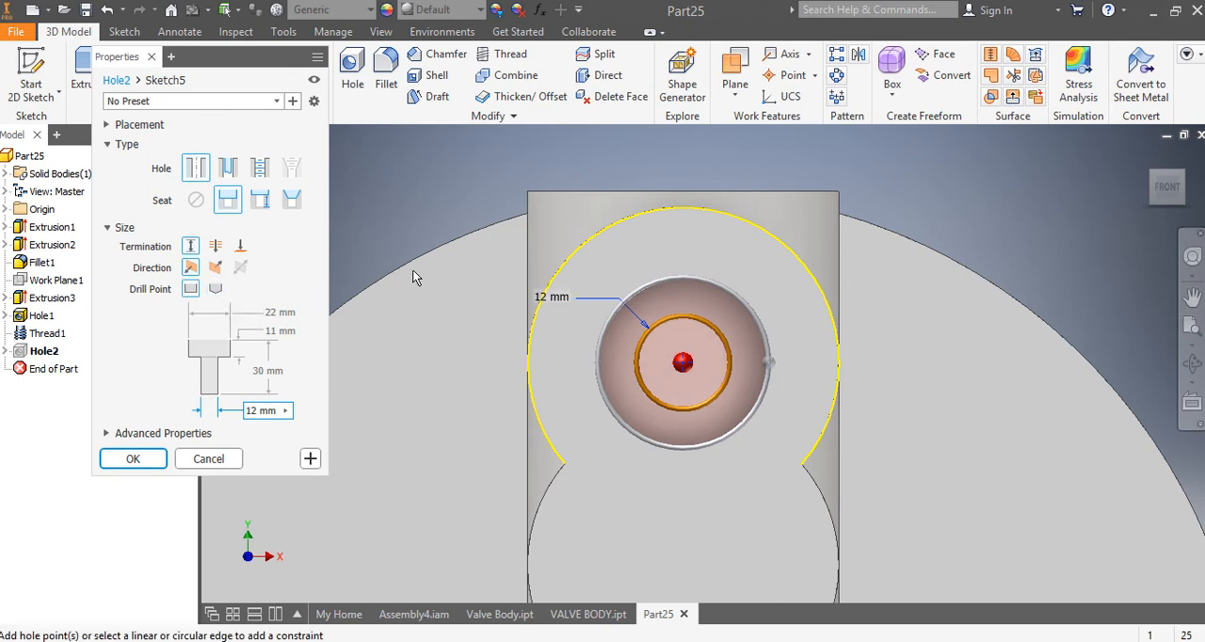
click(152, 460)
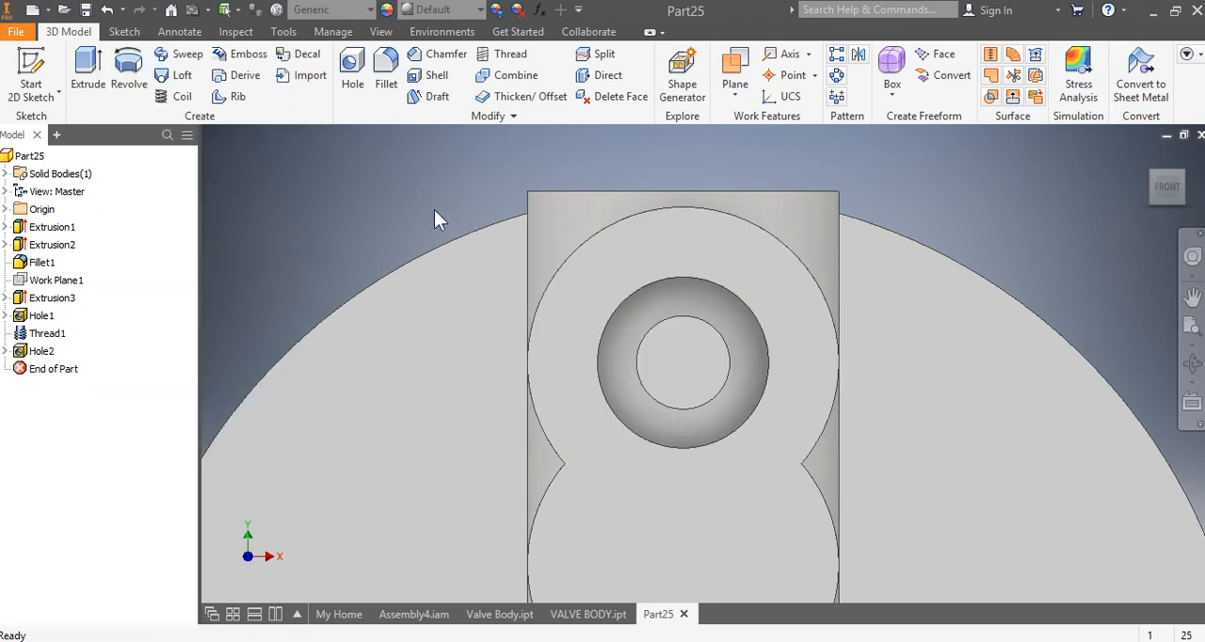
Step: Add a full-length, right-hand M22x3 thread to the counterbore wall of the upper-lobe hole
drag(1160, 196, 1112, 192)
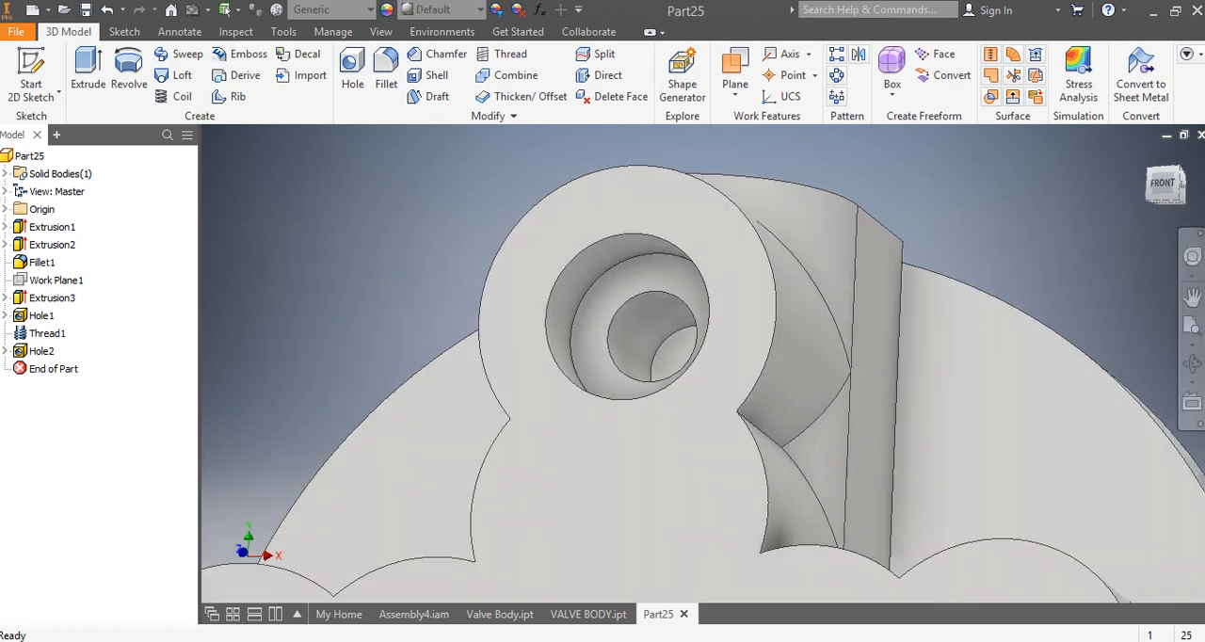
click(509, 53)
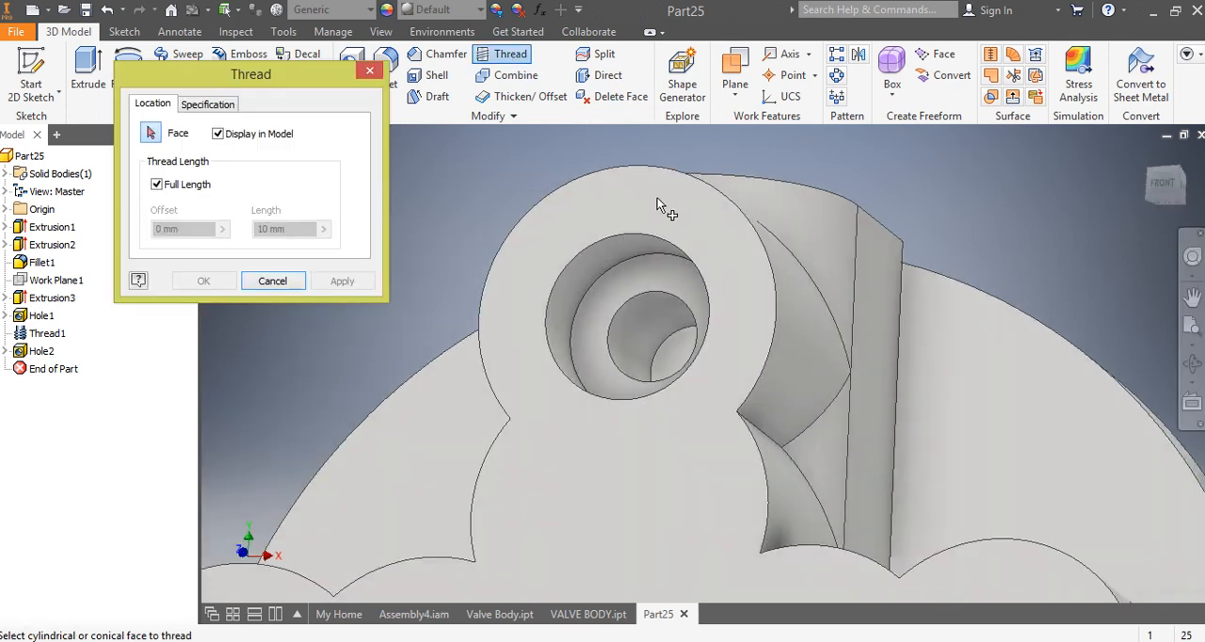
click(595, 280)
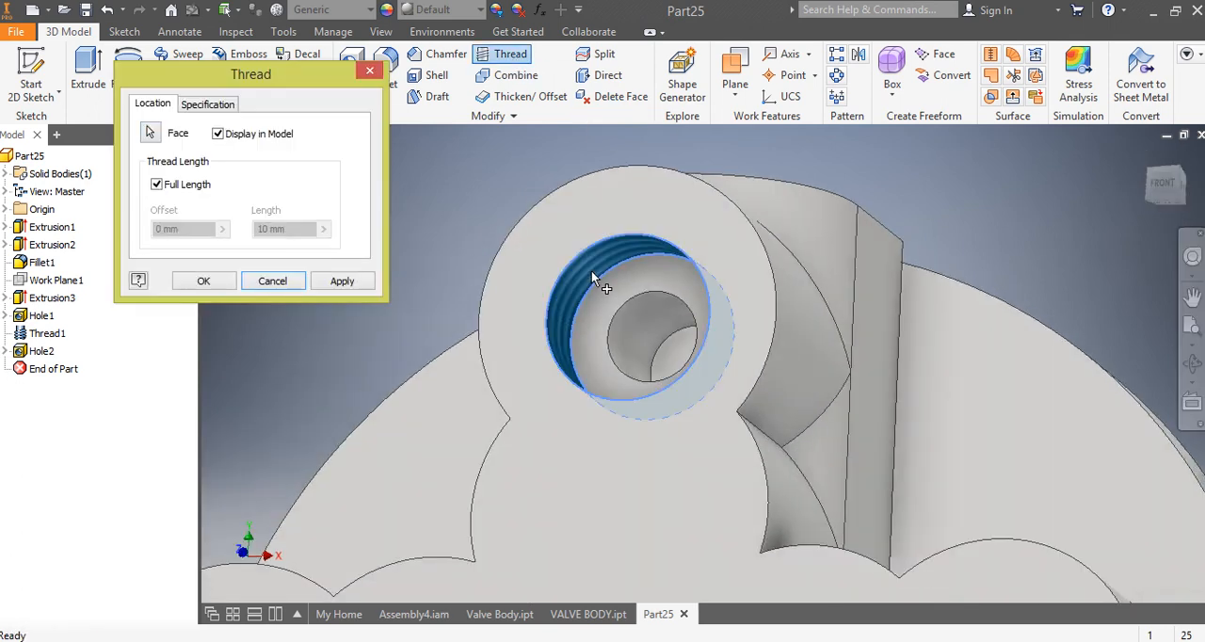
click(222, 107)
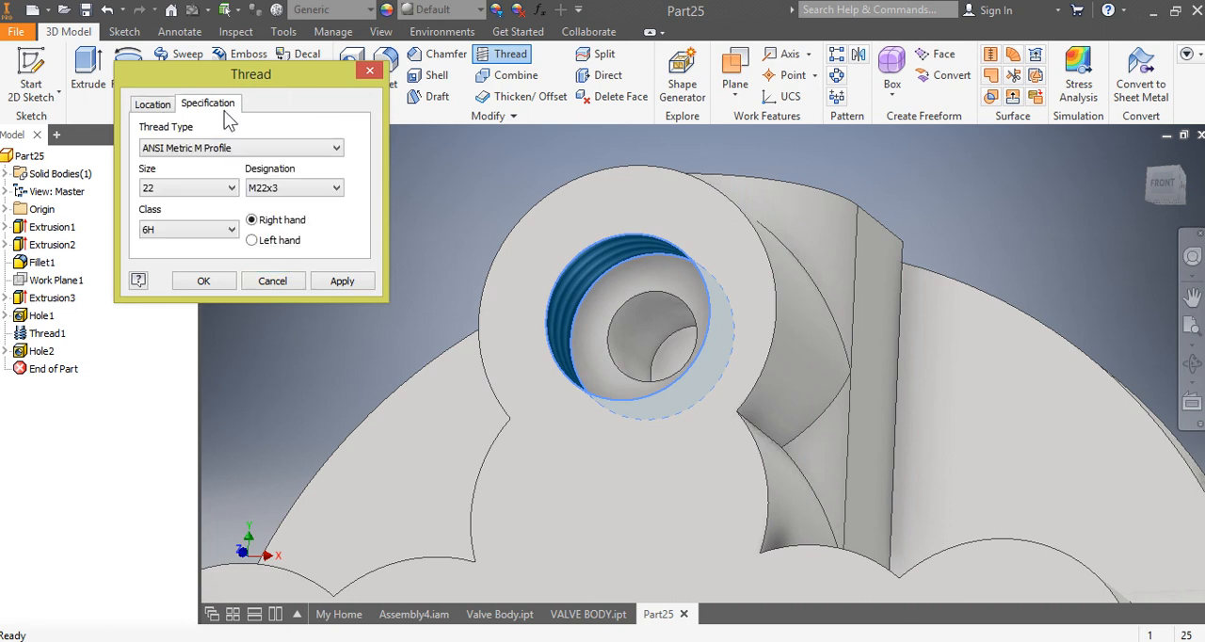
click(199, 278)
Step: Circular-pattern the upper-lobe hole and its thread around the base disc's axis, with 4 occurrences over 360 degrees
scroll(329, 268, down, 3)
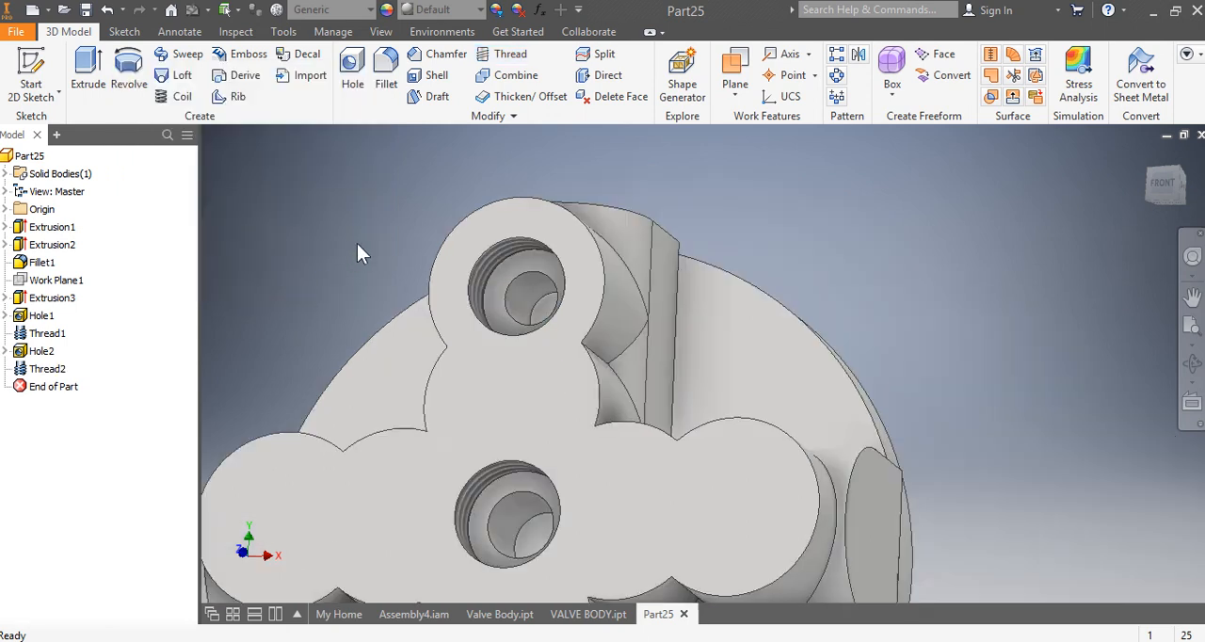
click(1172, 188)
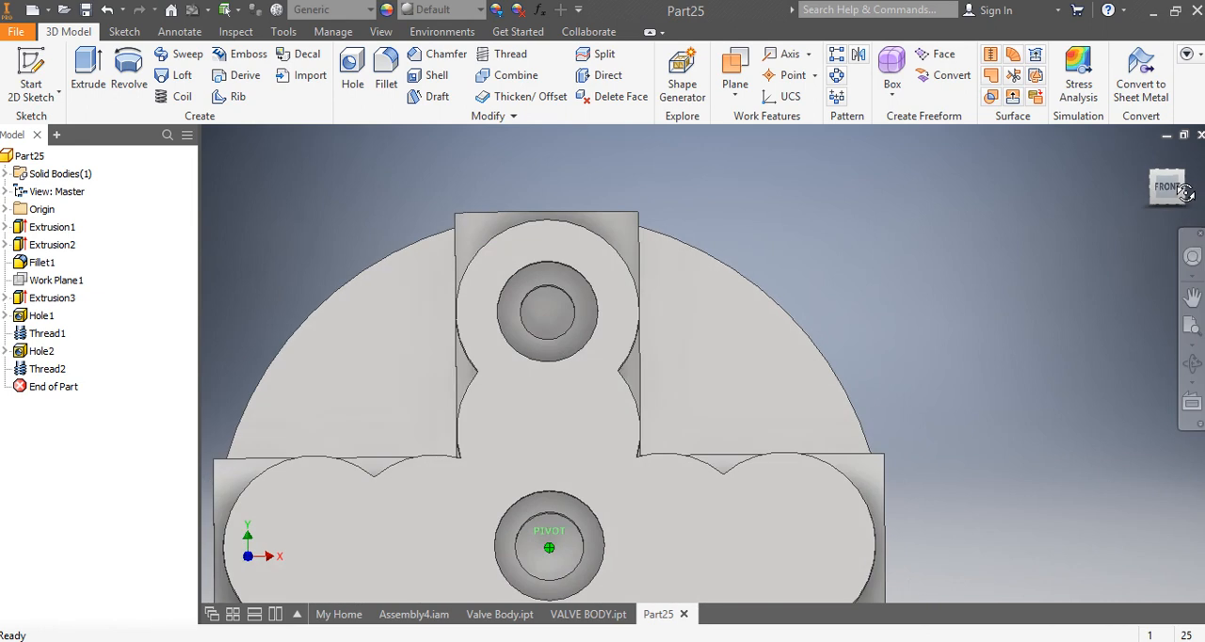
scroll(1013, 250, down, 3)
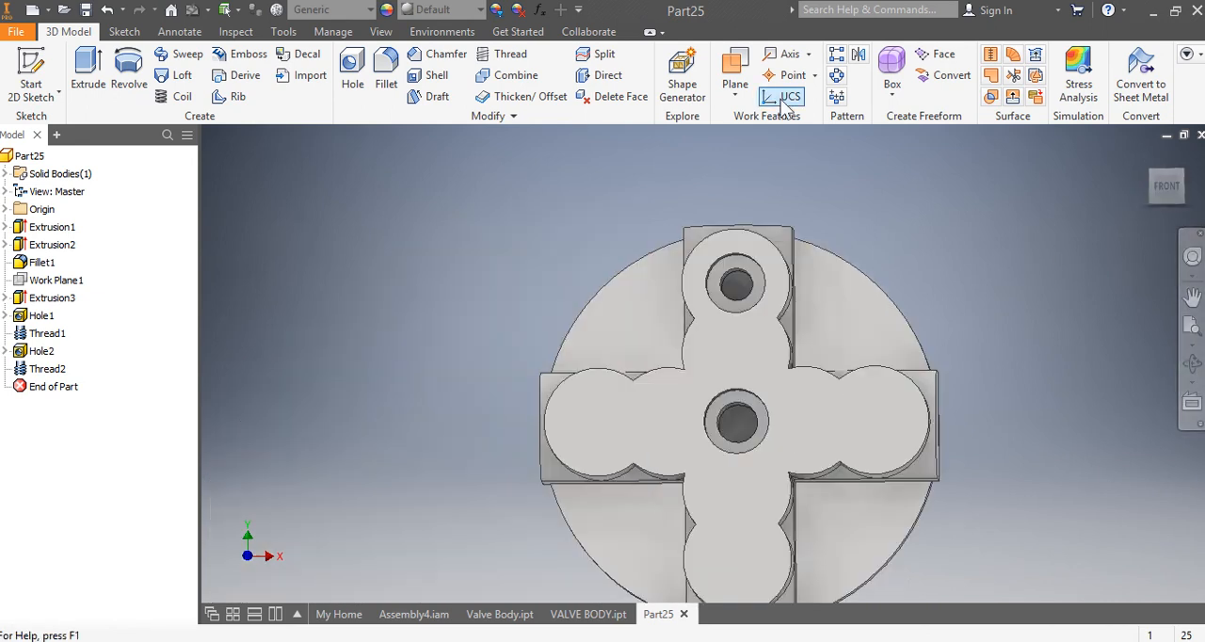
click(837, 77)
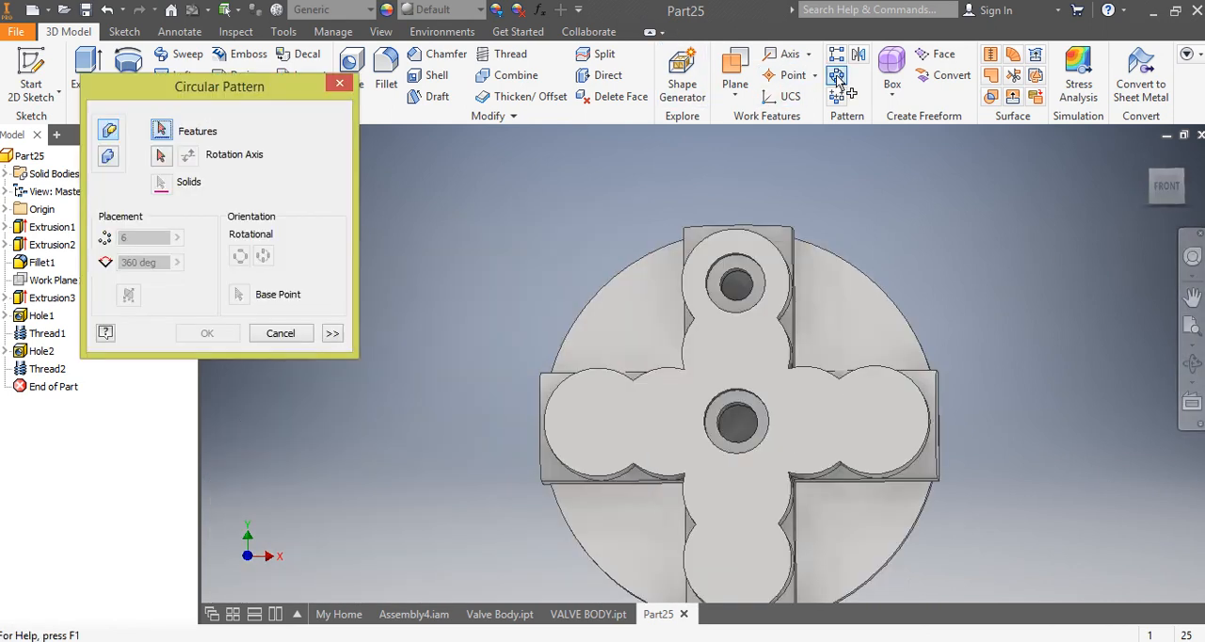
click(38, 351)
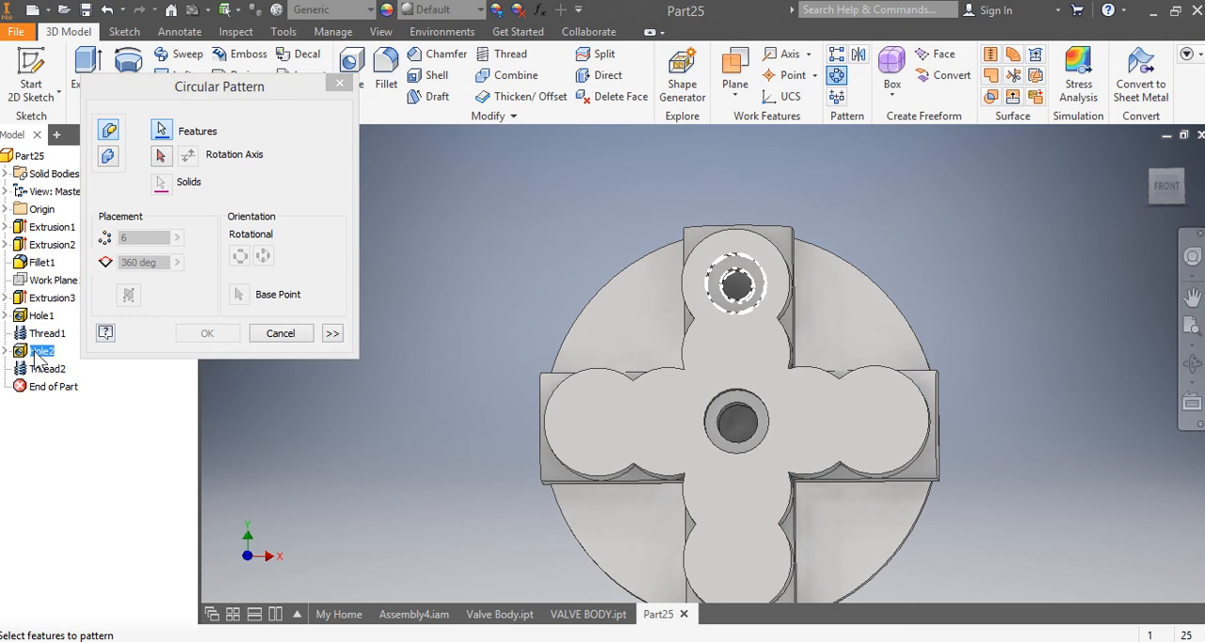
click(44, 369)
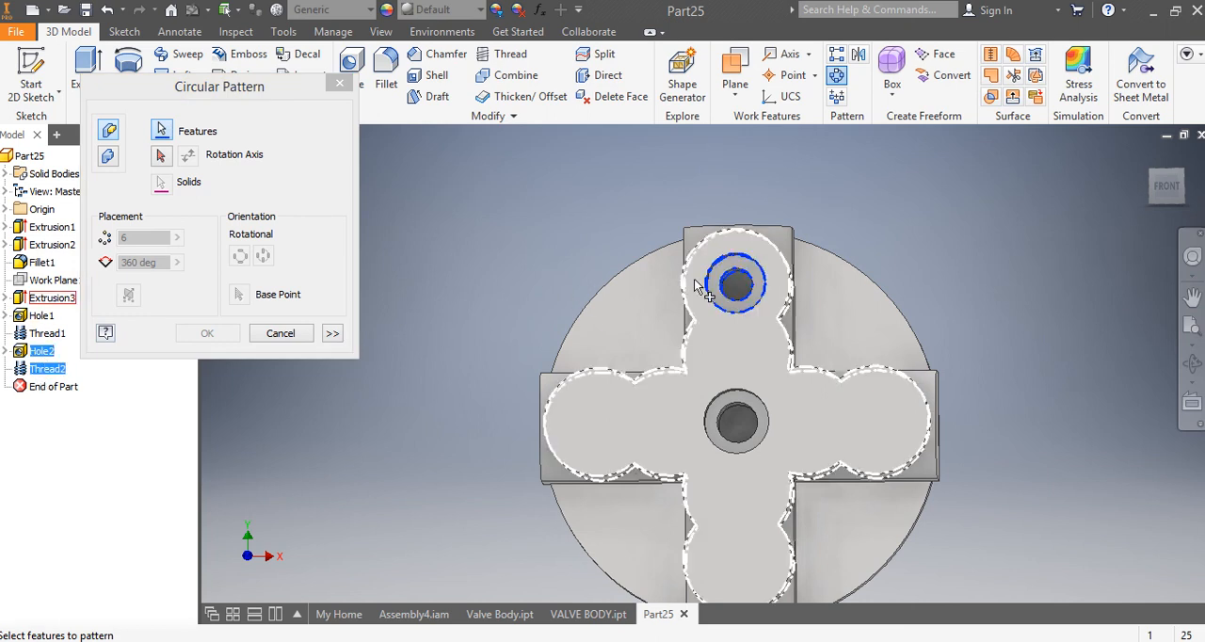
click(43, 368)
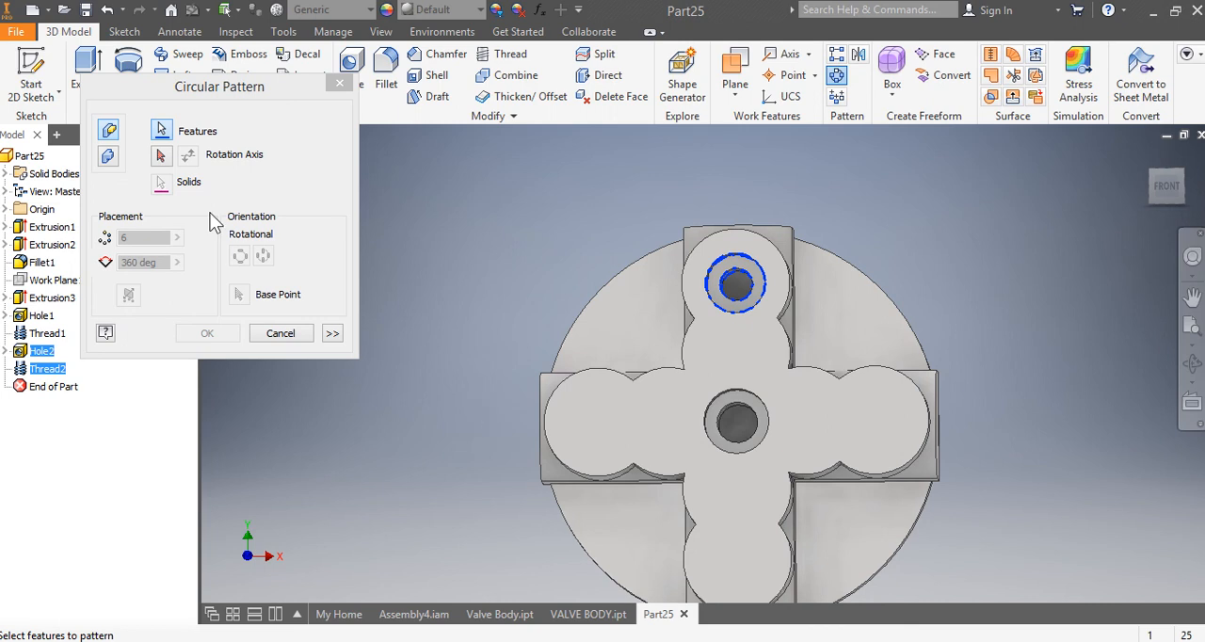
click(162, 156)
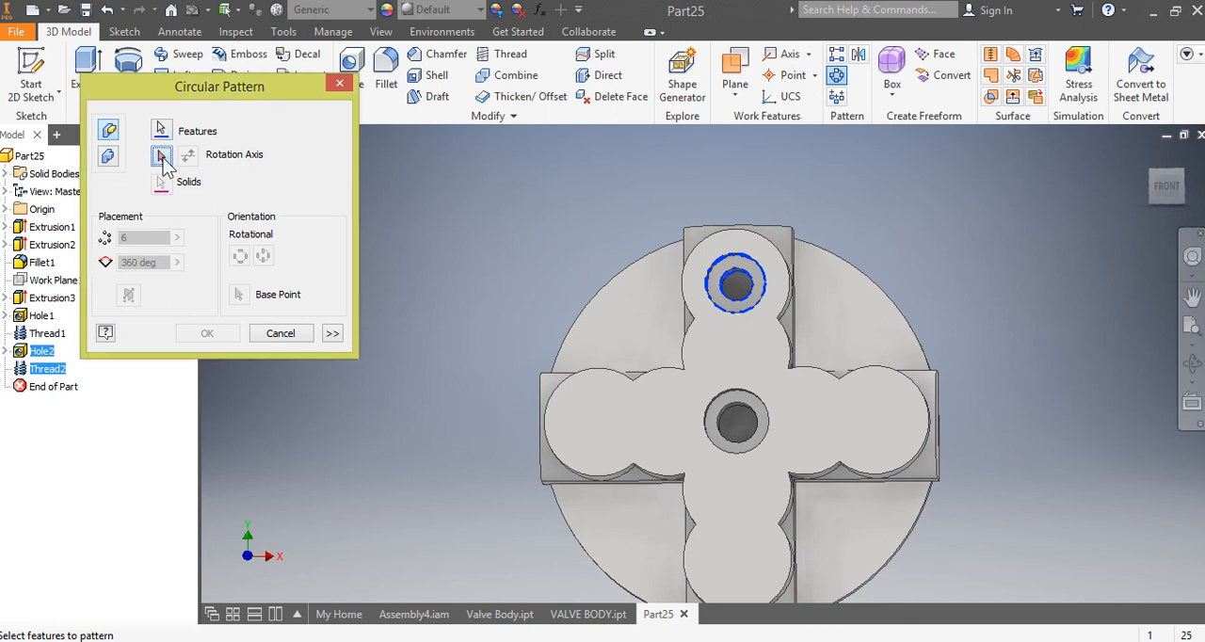
click(630, 271)
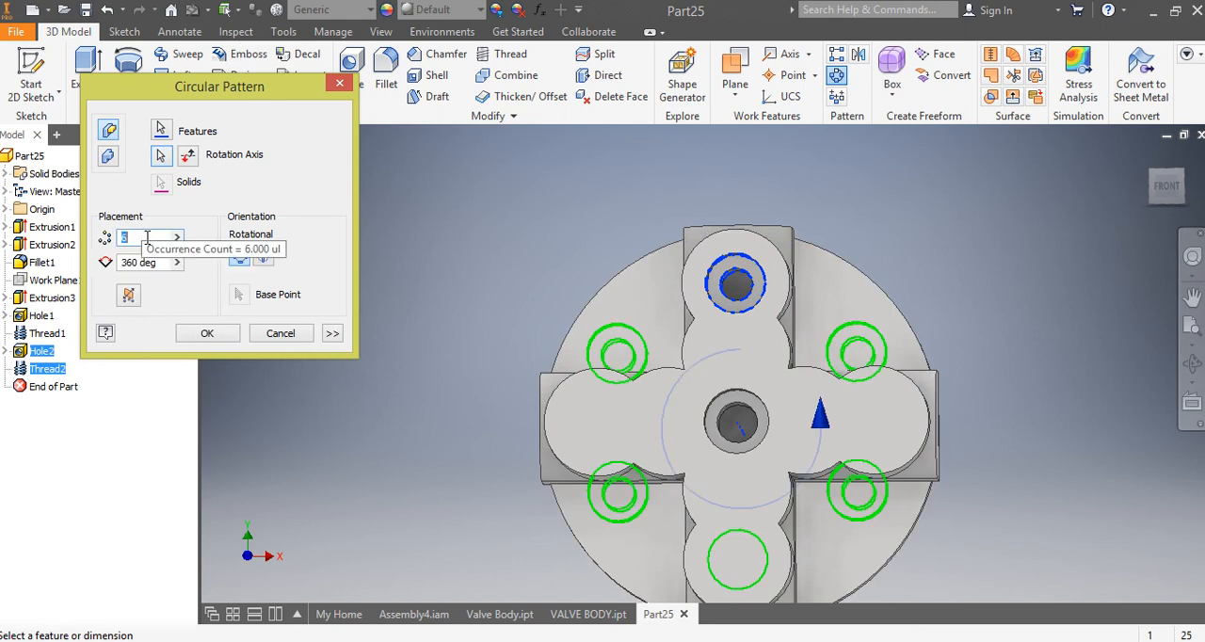
text(4)
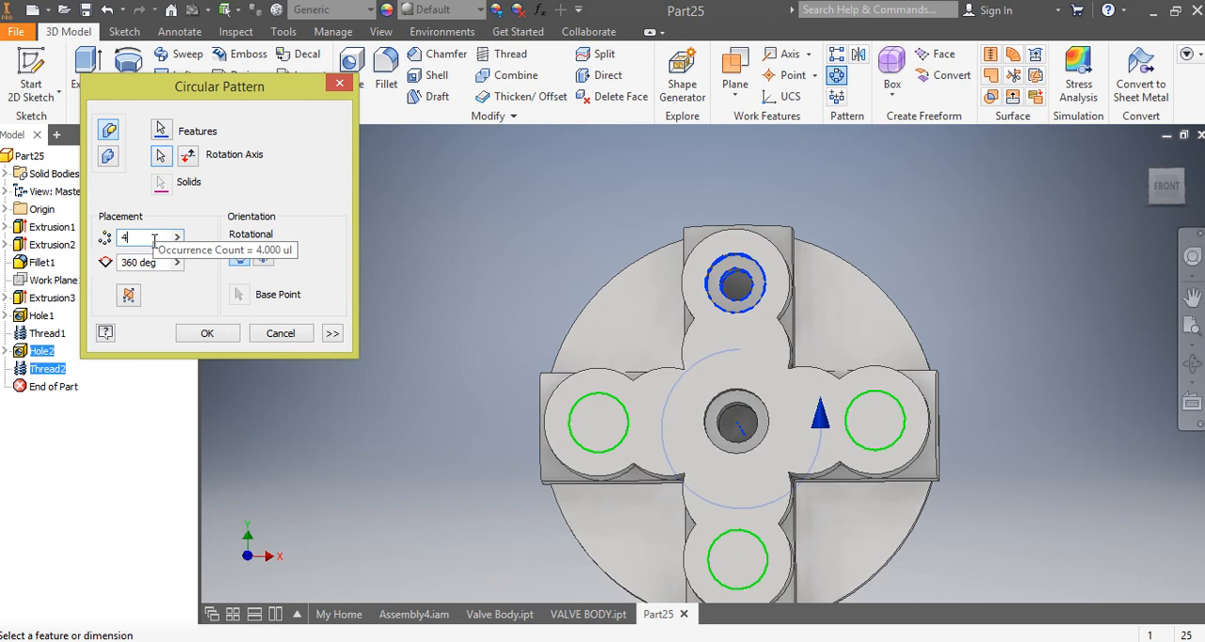
click(219, 332)
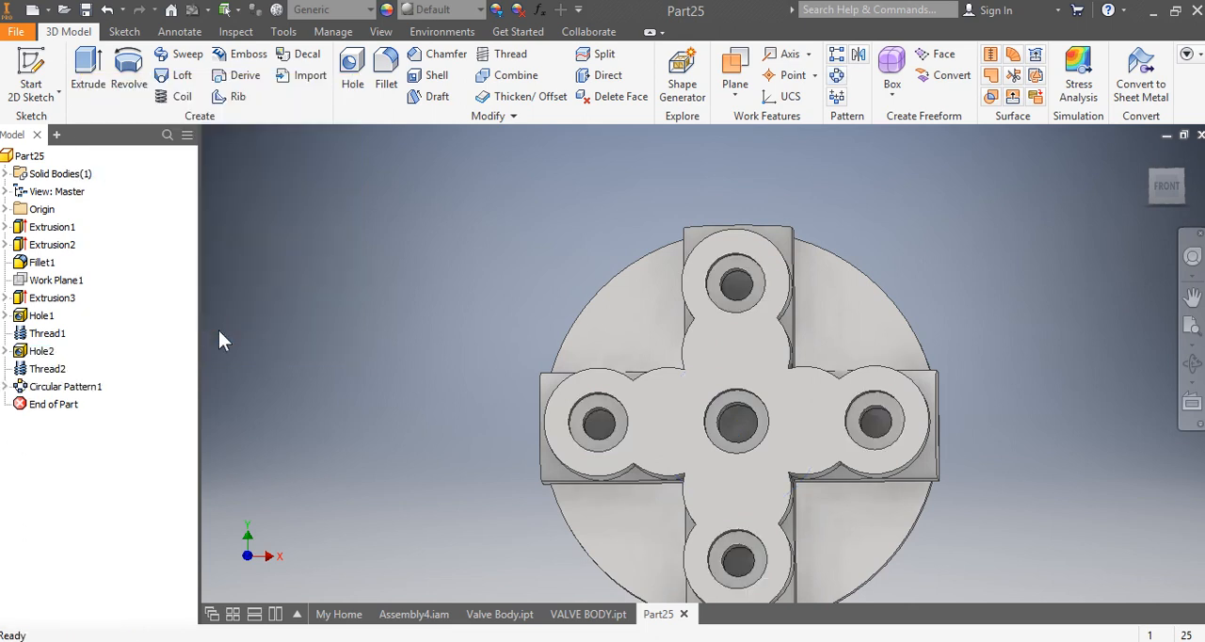
Step: Place a counterbored hole between the centre and upper-lobe holes, concentric with the inner arc of the cross's upper arm
click(1165, 187)
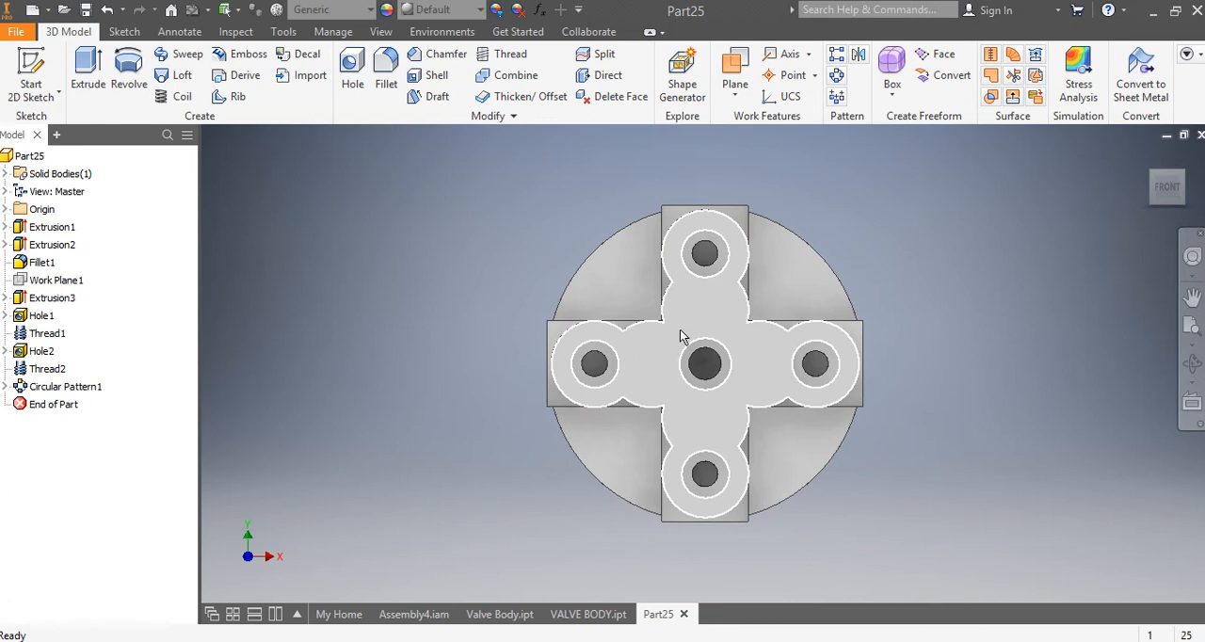
scroll(688, 349, down, 5)
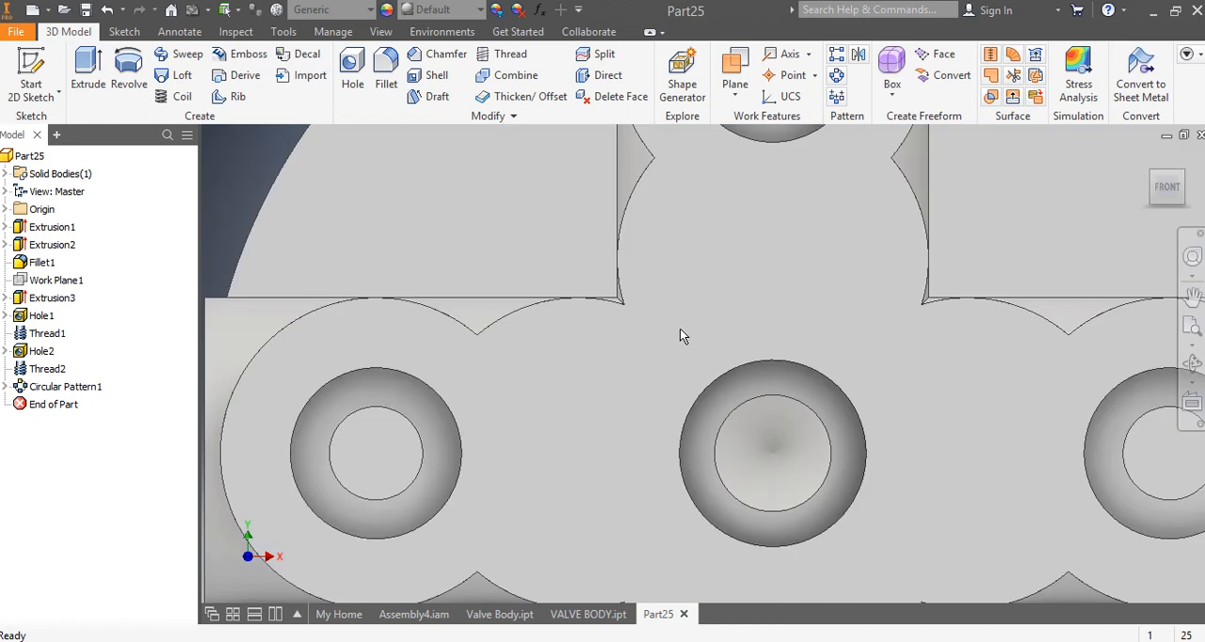
mouse_move(679, 328)
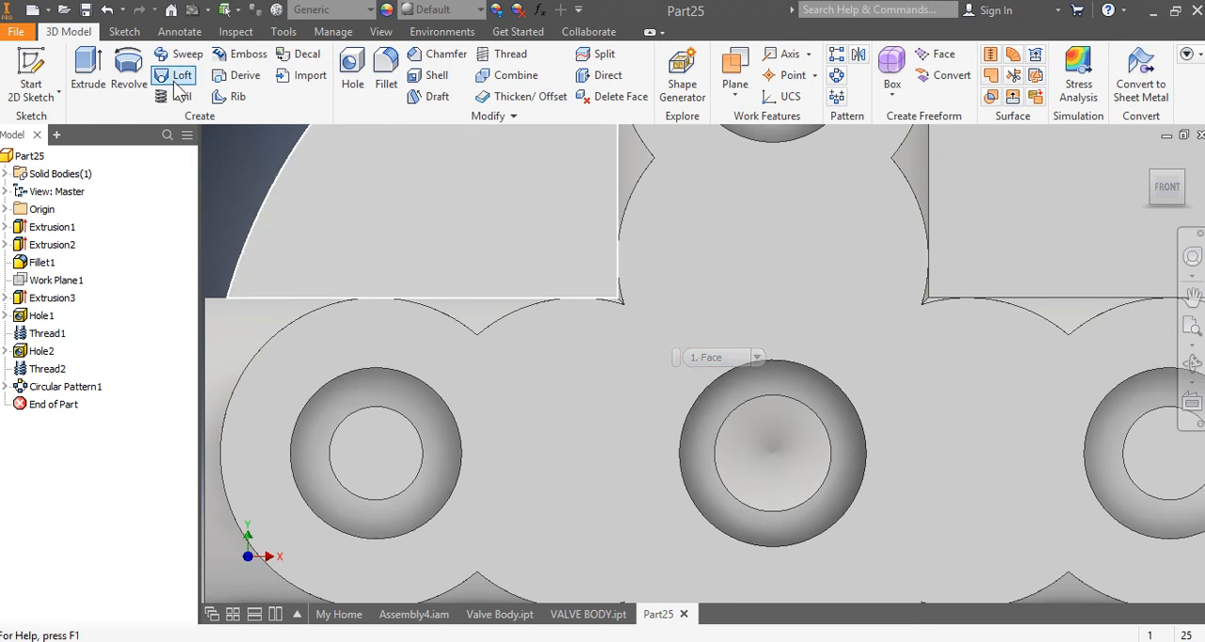
click(354, 58)
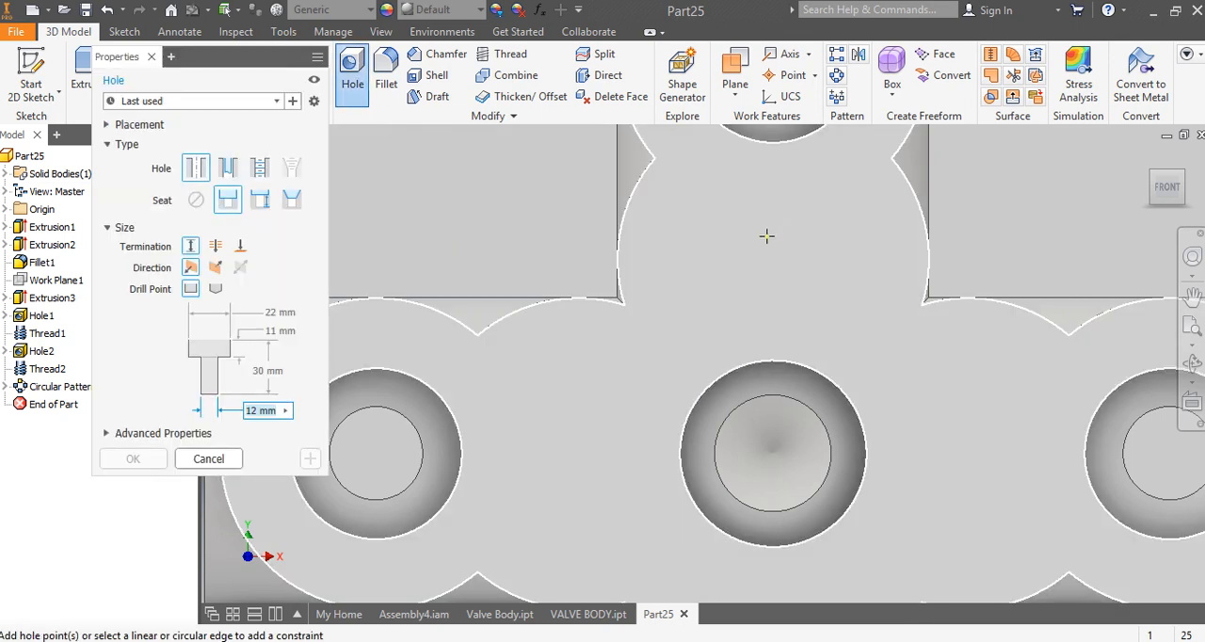
click(767, 248)
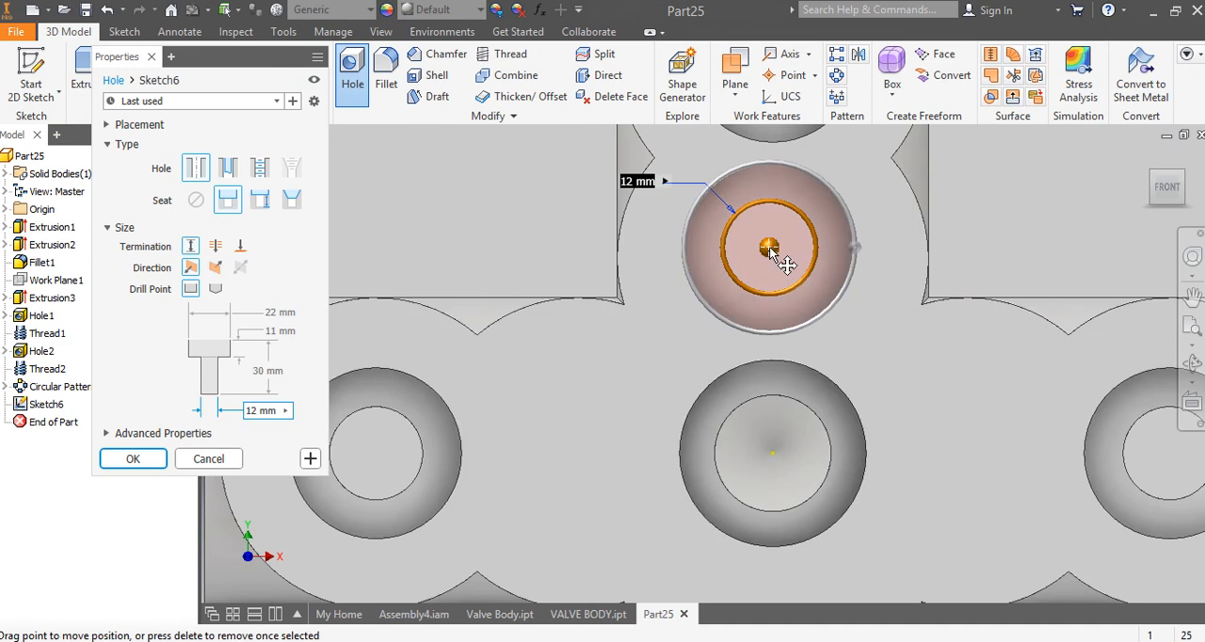
click(919, 209)
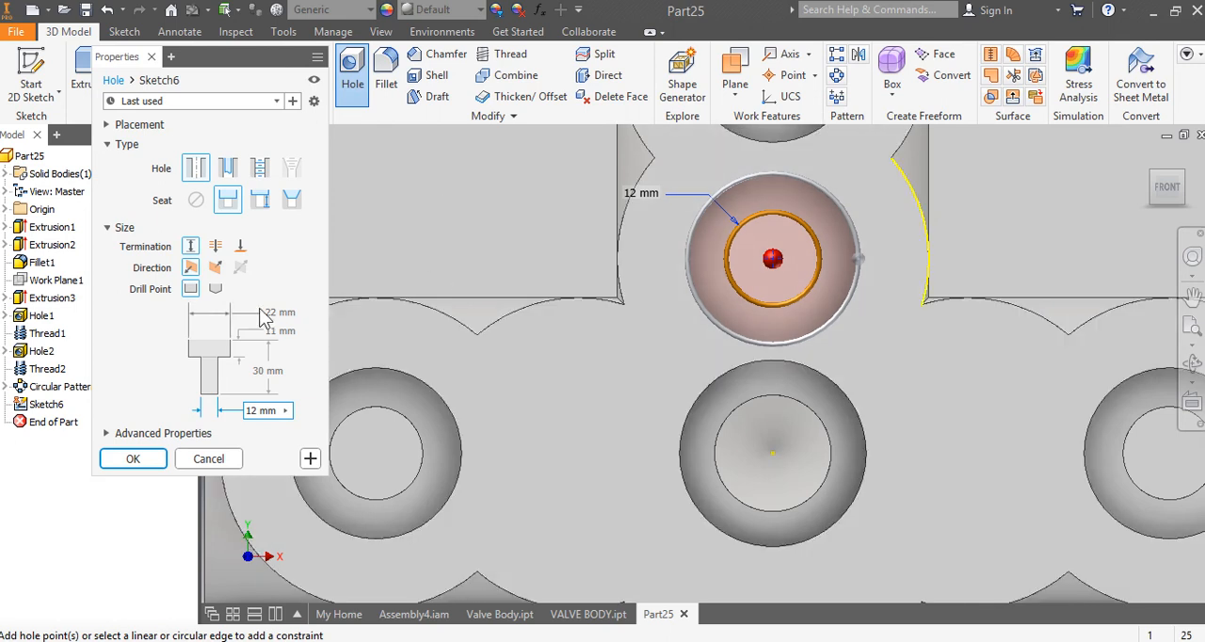
Step: Set the new hole's counterbore diameter to 20 mm and its counterbore depth to 25 mm
click(288, 314)
drag(290, 314, 248, 313)
text(20)
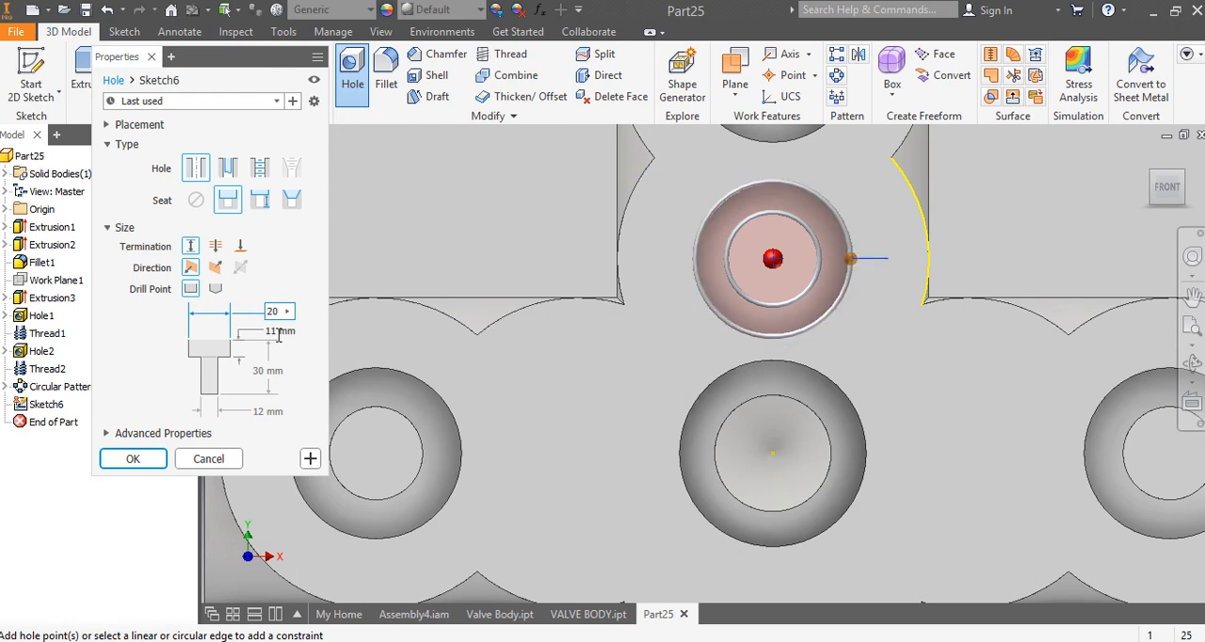
click(281, 330)
drag(288, 330, 254, 341)
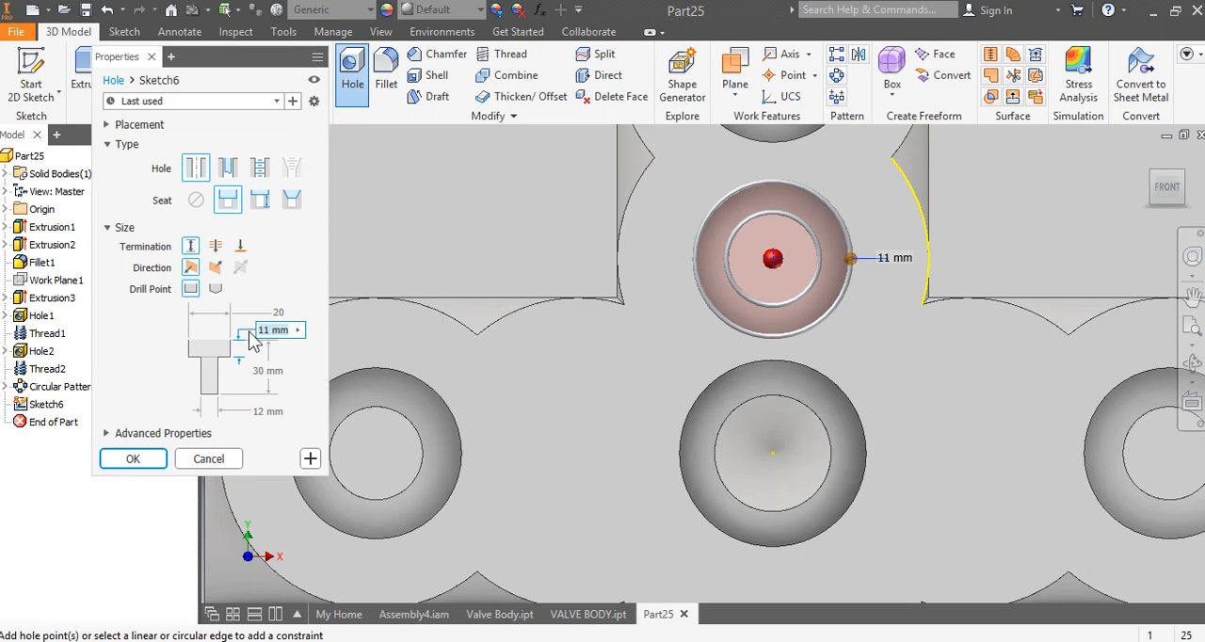
text(25)
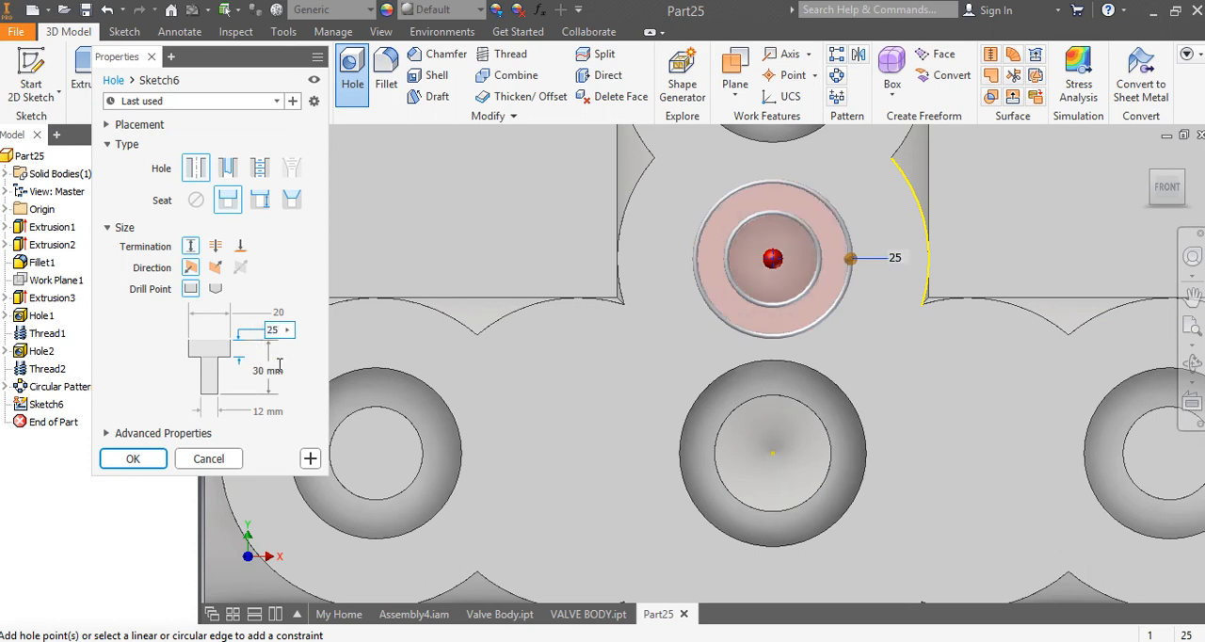
Step: Make the new hole go through all with a 10 mm diameter, and create it
click(263, 412)
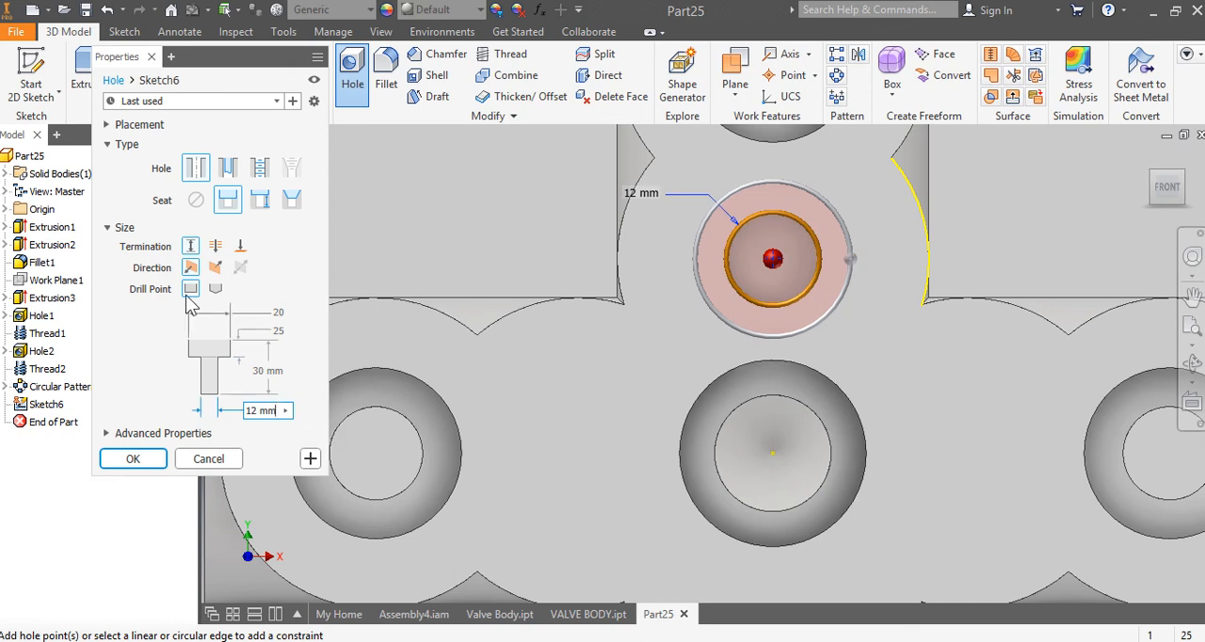
click(215, 246)
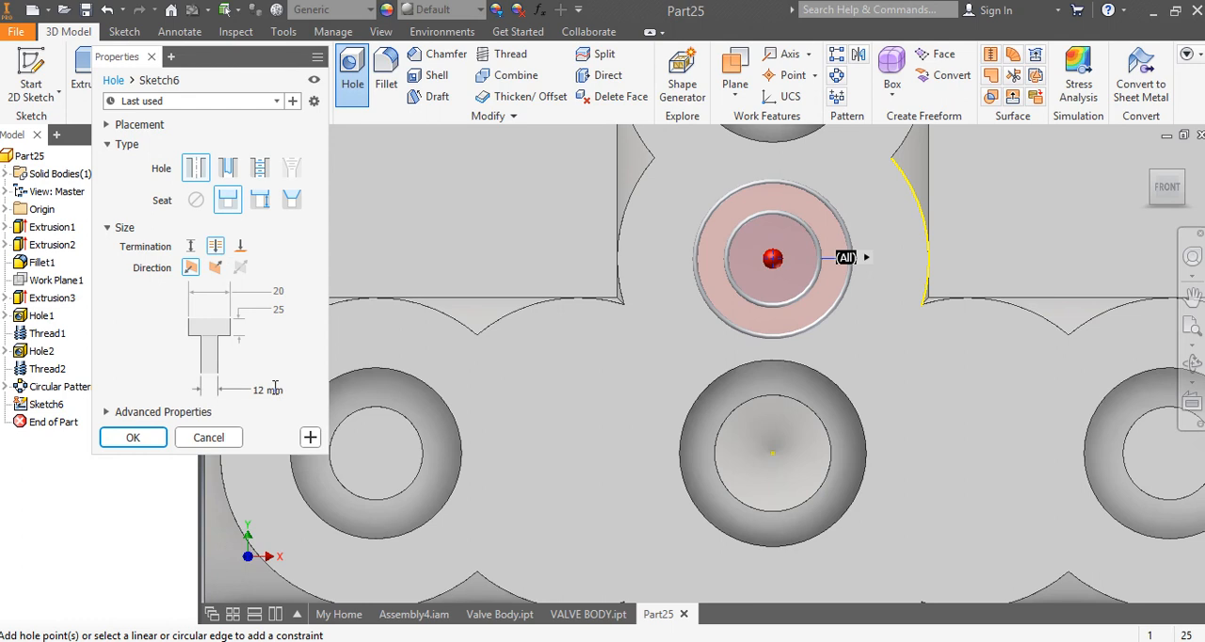
click(273, 389)
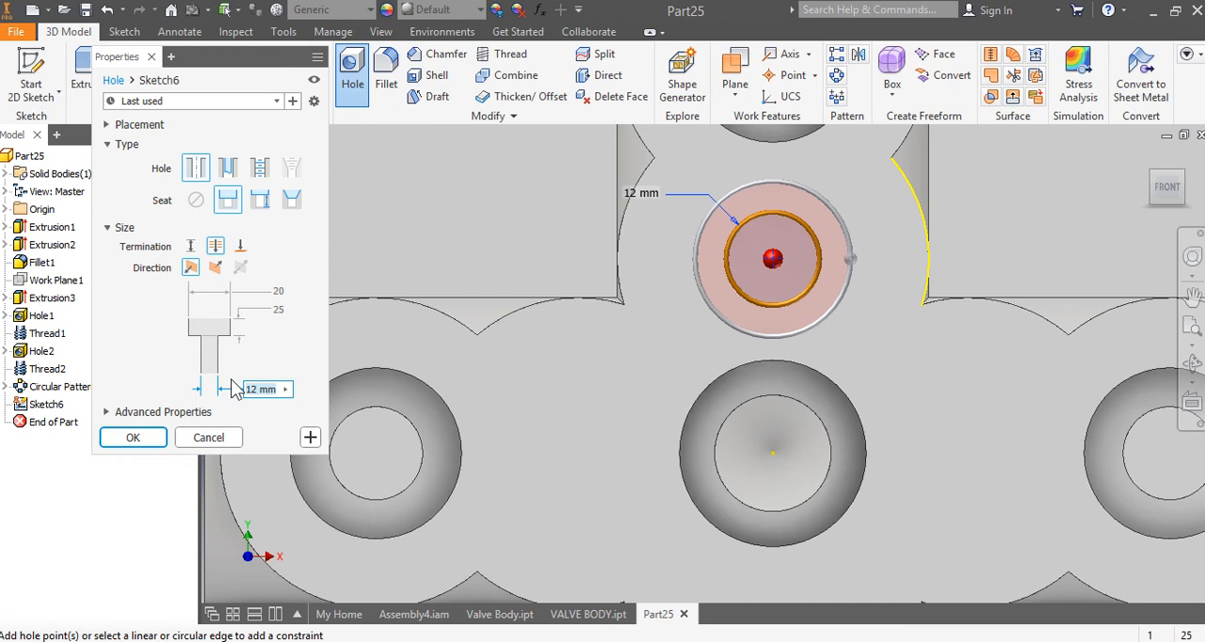
text(10)
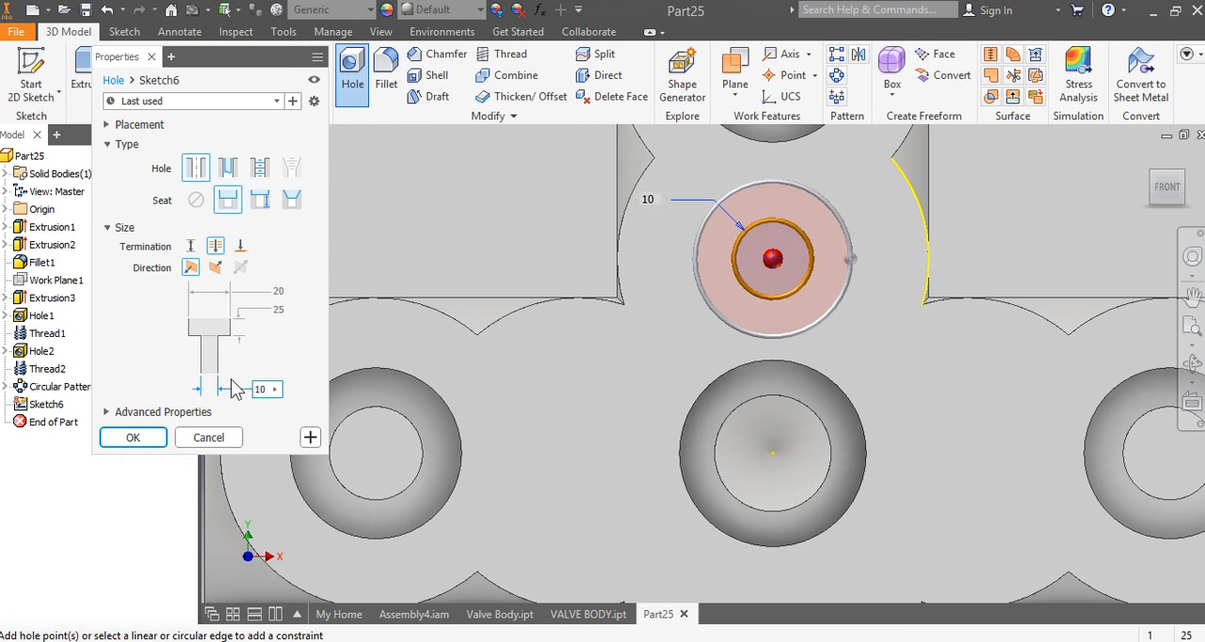
click(141, 439)
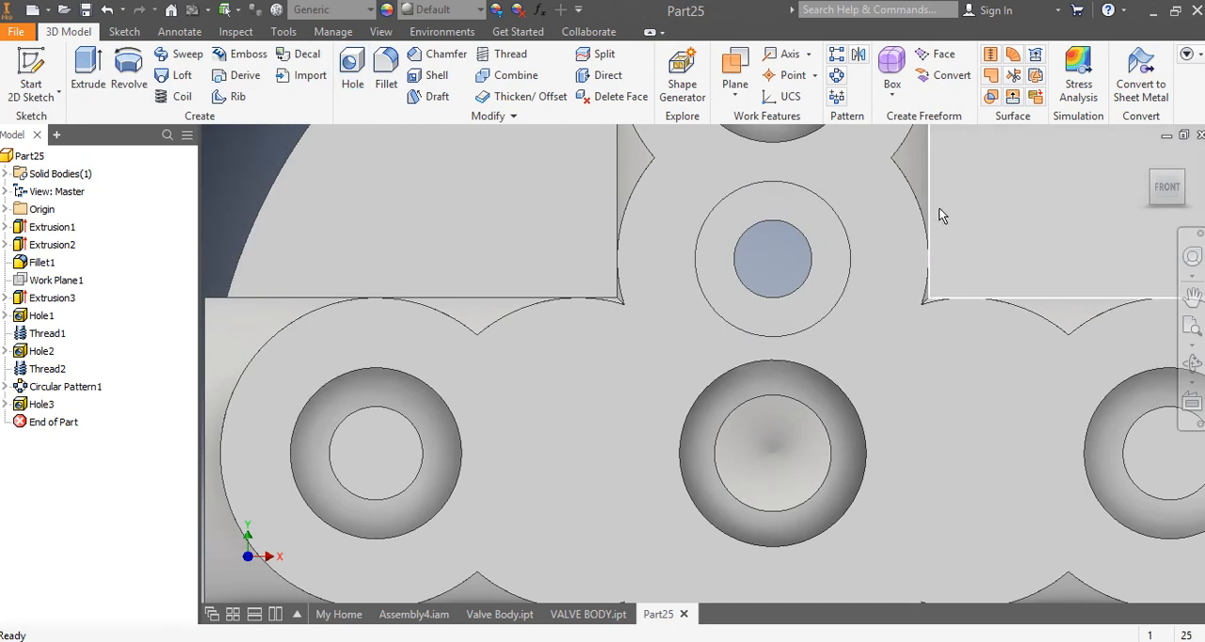
Step: Add a full-length, right-hand M20x1.5 thread to the counterbore wall of the through hole on the upper arm
drag(1175, 196, 1109, 186)
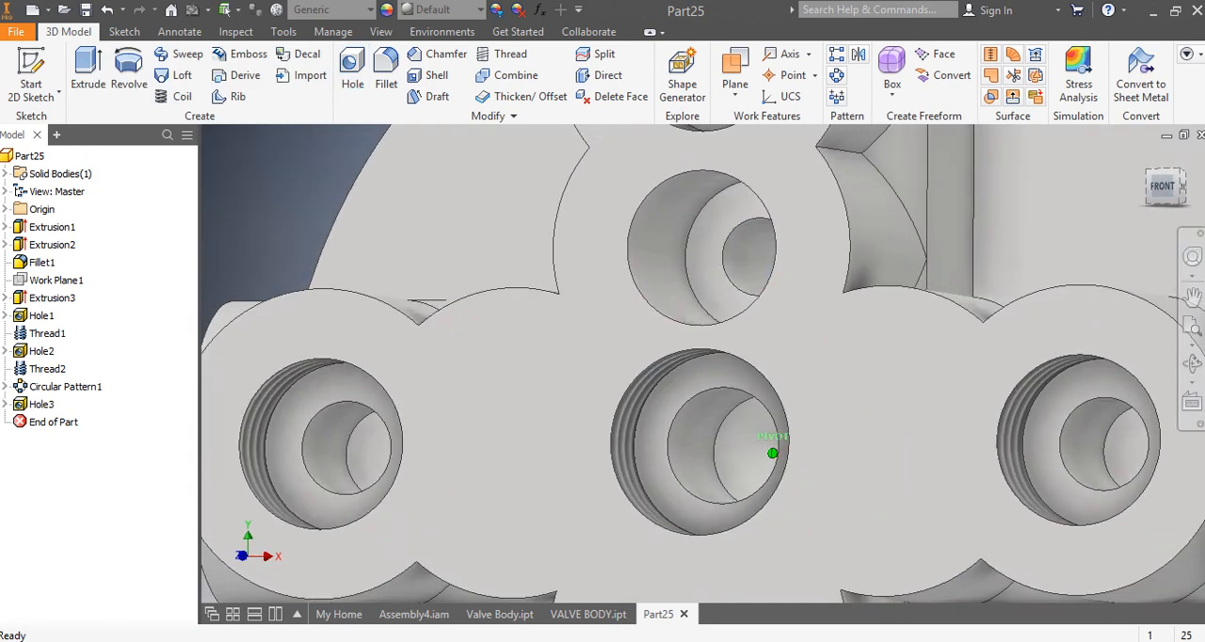
click(491, 58)
click(678, 212)
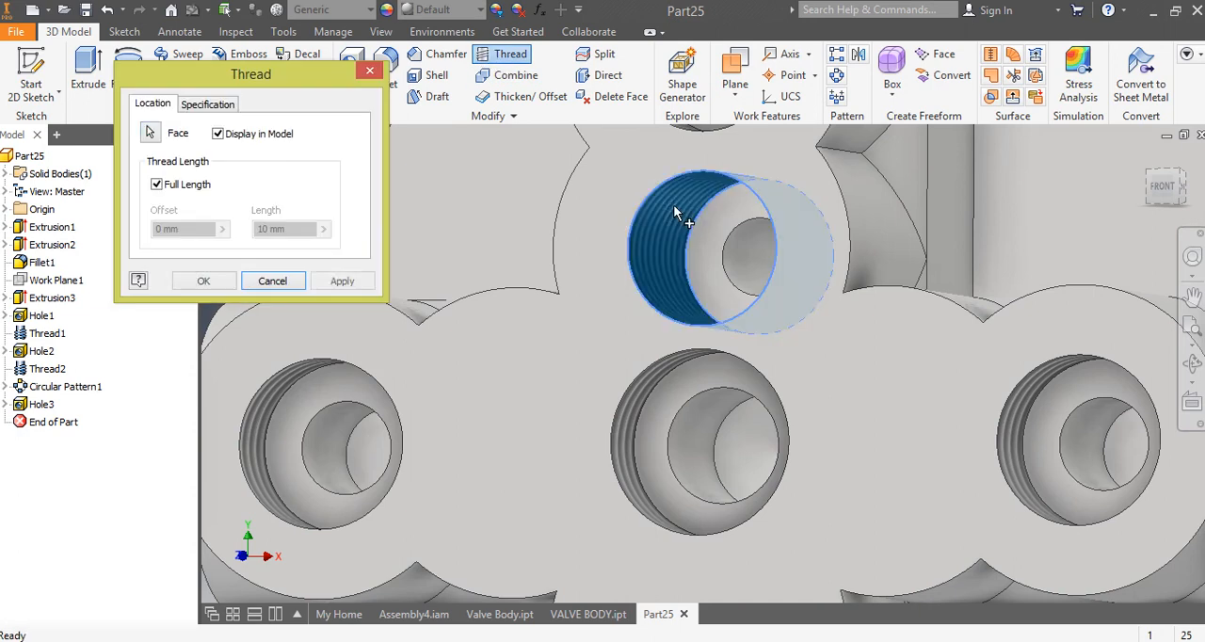
click(203, 105)
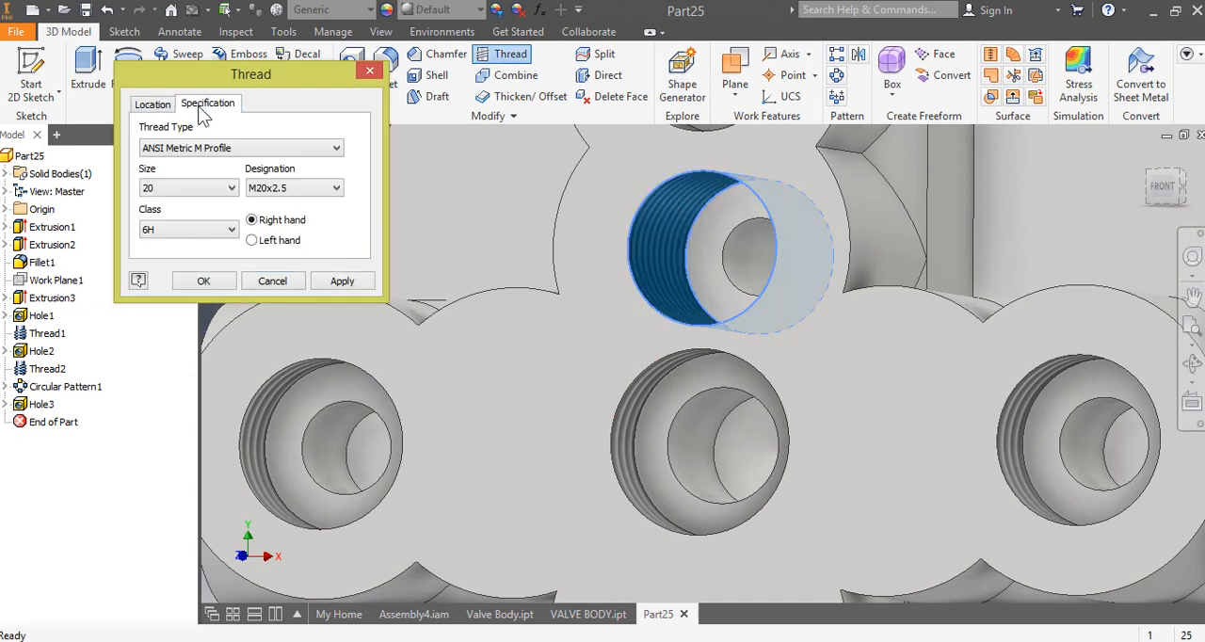
click(282, 188)
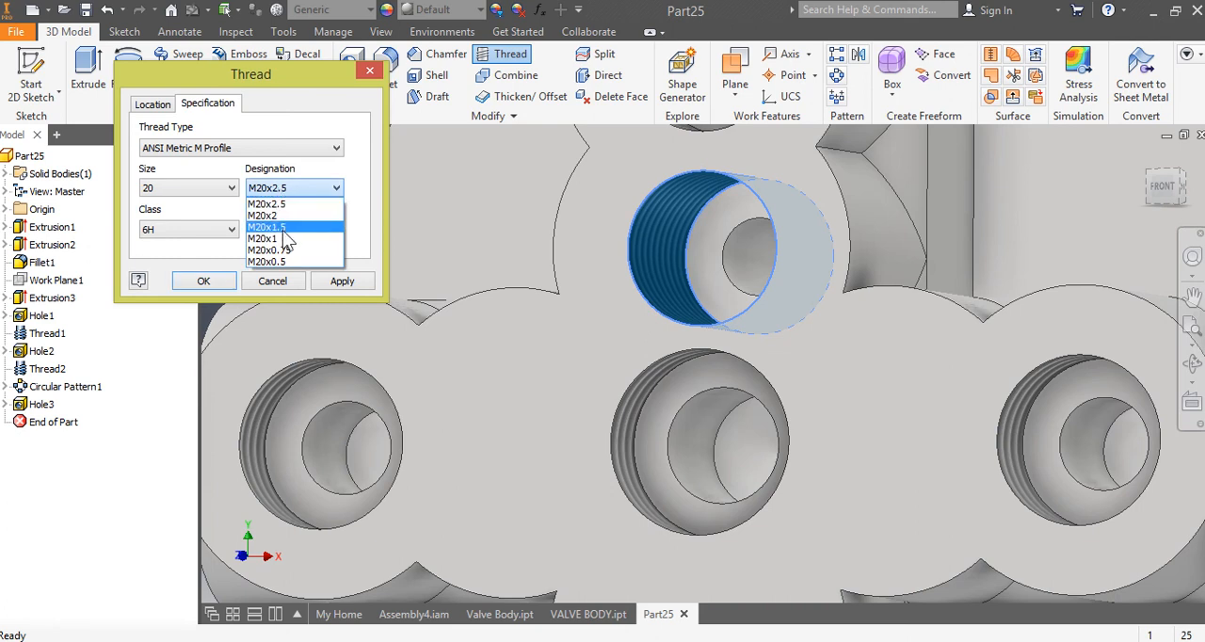
click(284, 231)
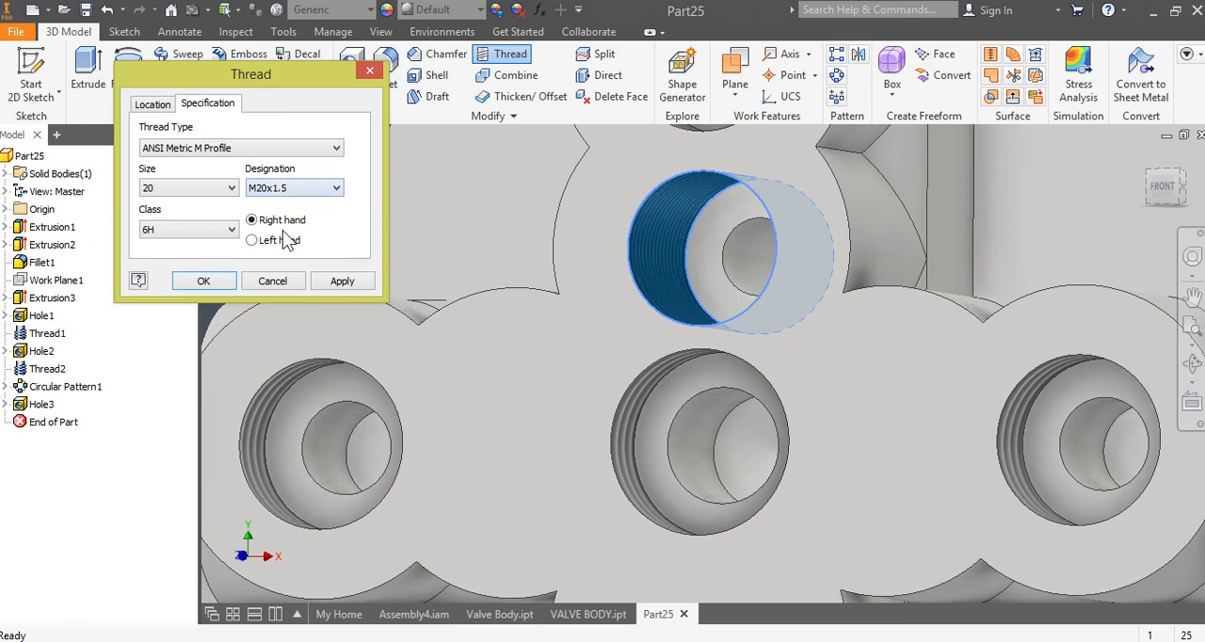
click(203, 282)
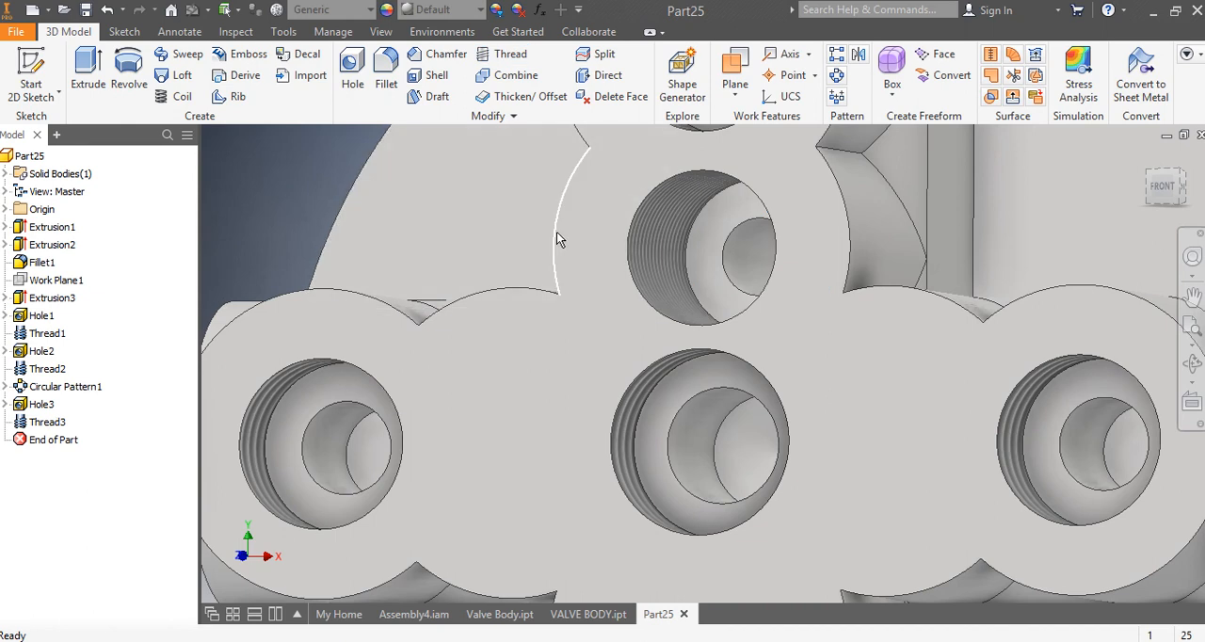
scroll(556, 238, down, 5)
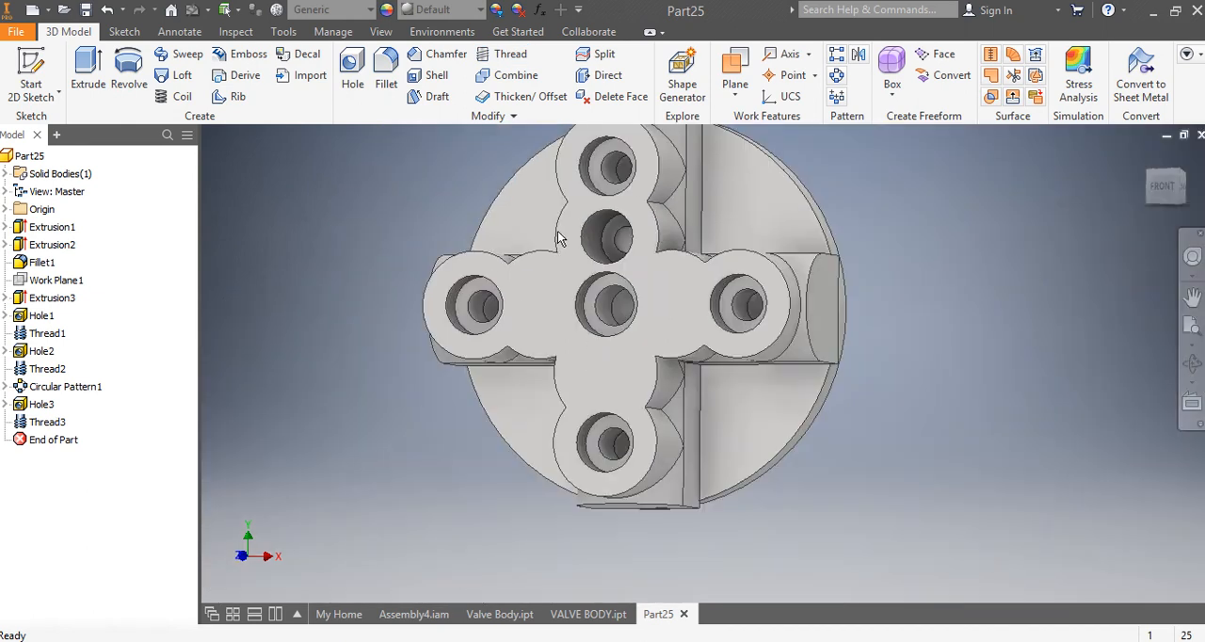
Step: Circular-pattern the upper arm's inner hole and its thread into 4 occurrences over 360 degrees around the base disc's axis
click(835, 77)
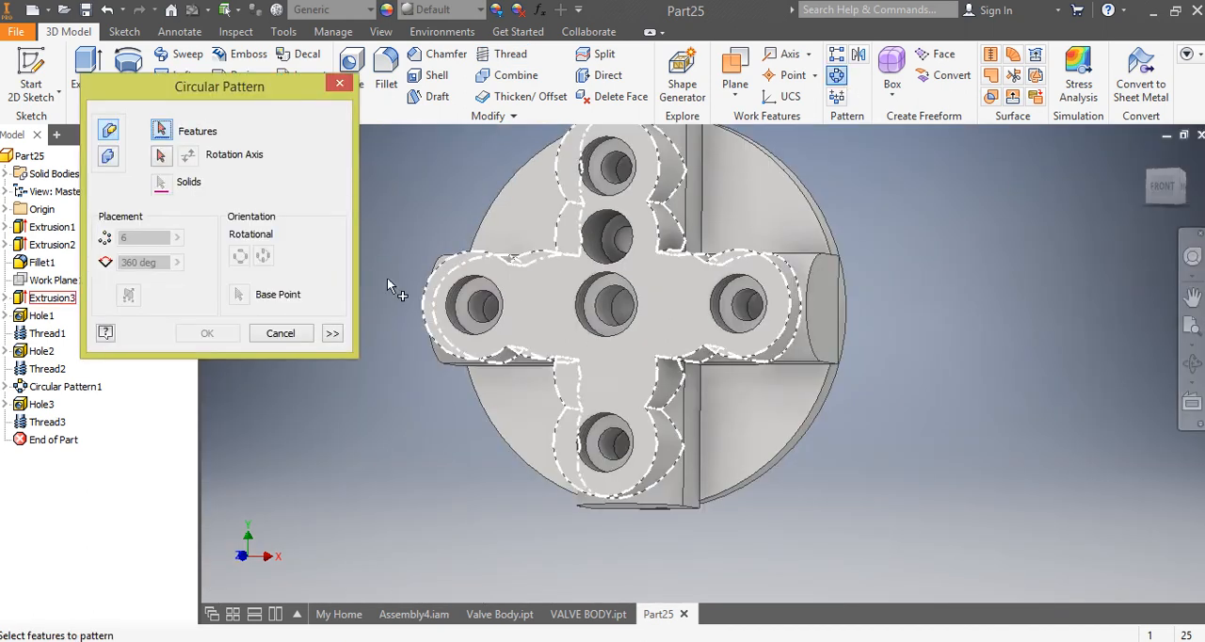
click(39, 404)
click(47, 421)
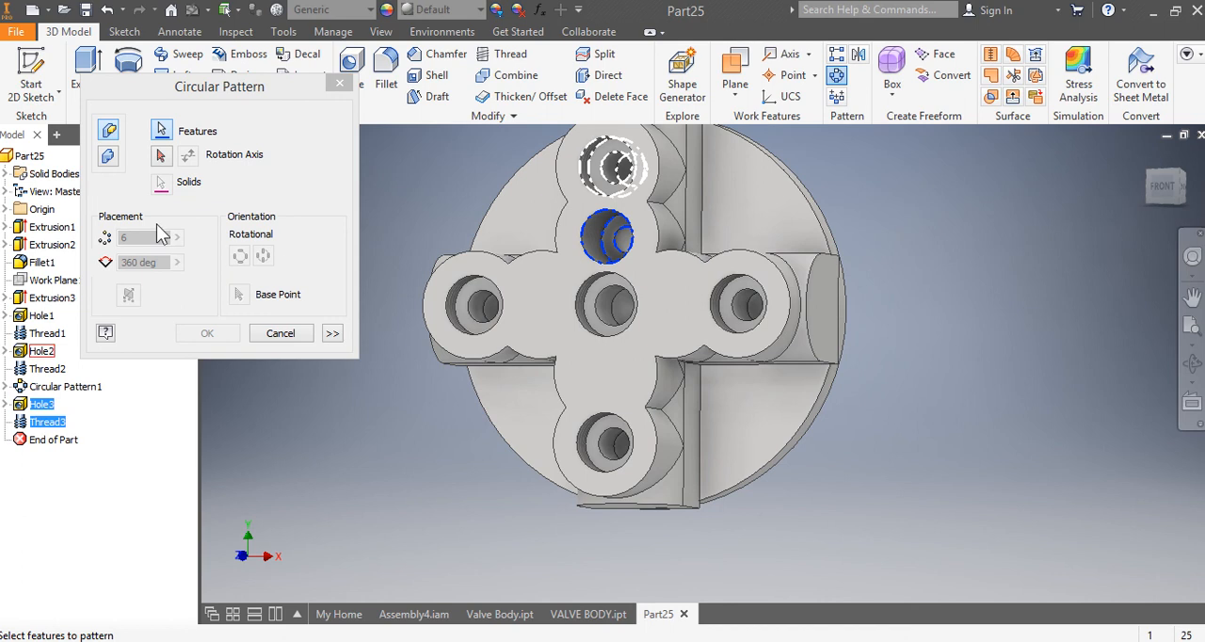
click(161, 156)
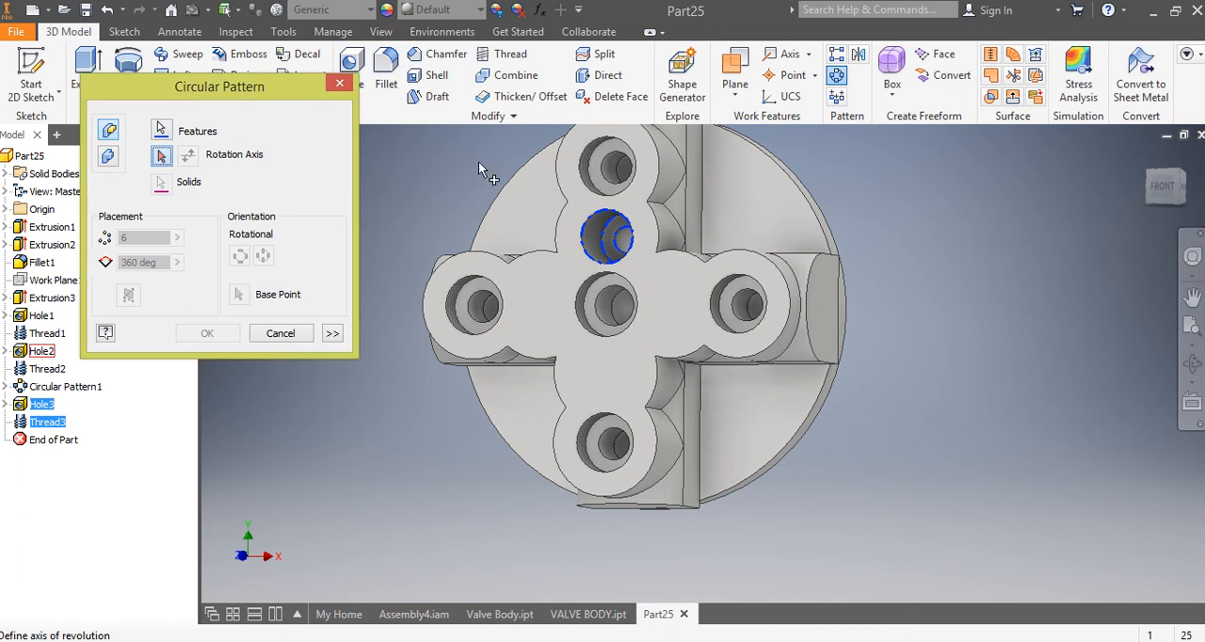
click(789, 175)
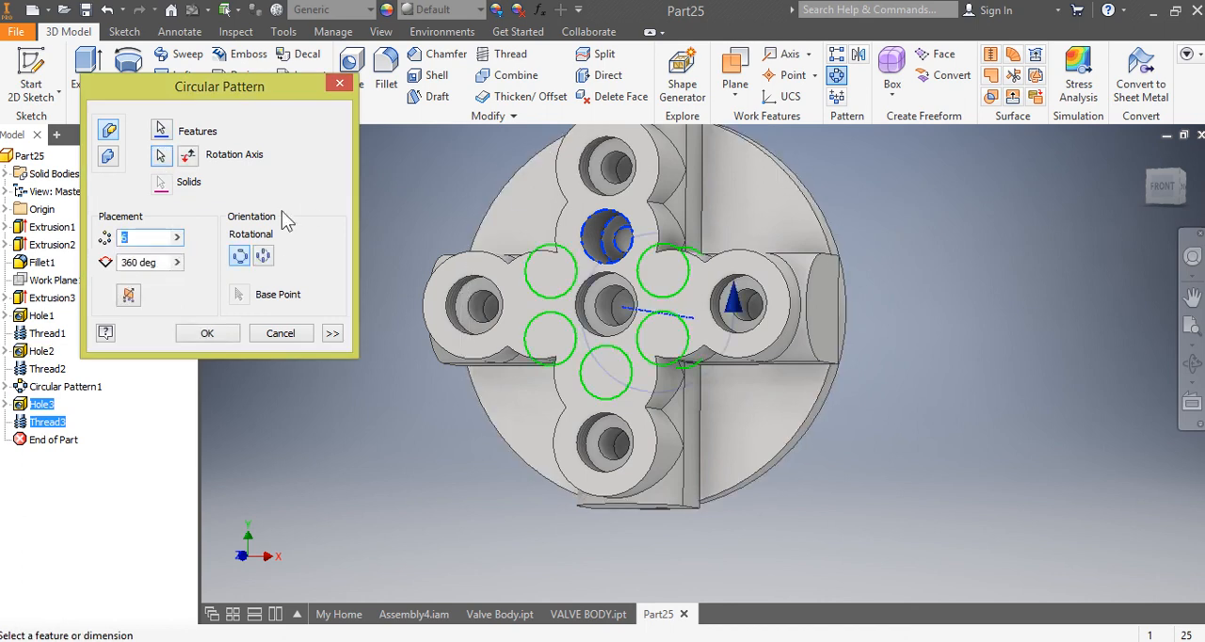
text(4)
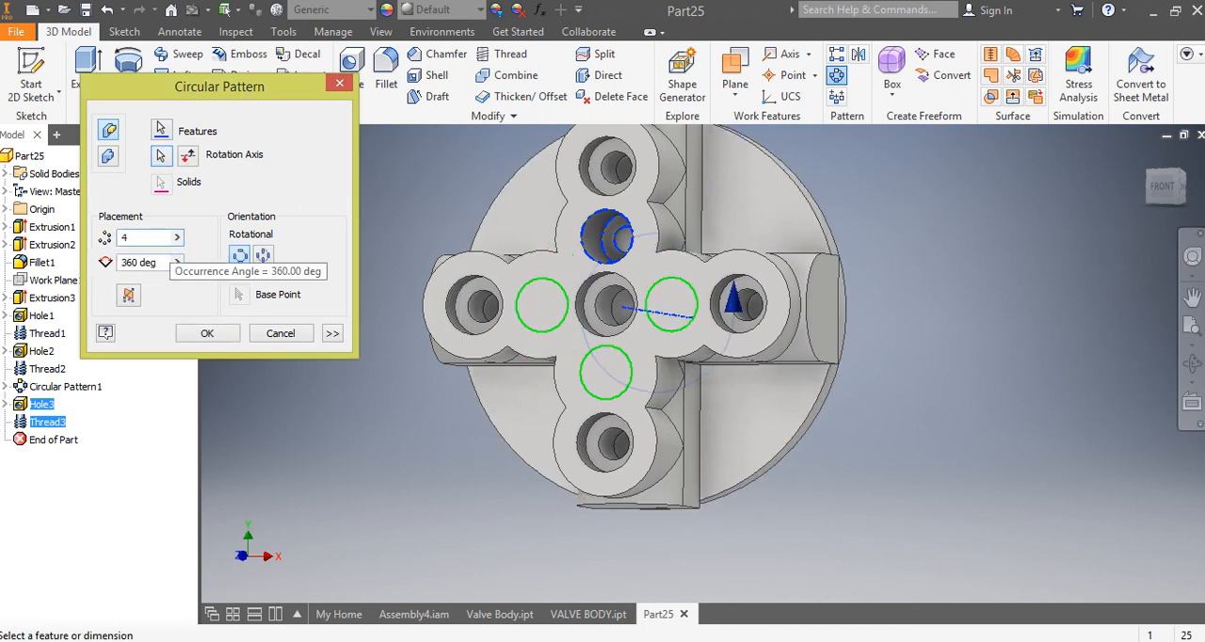
click(208, 333)
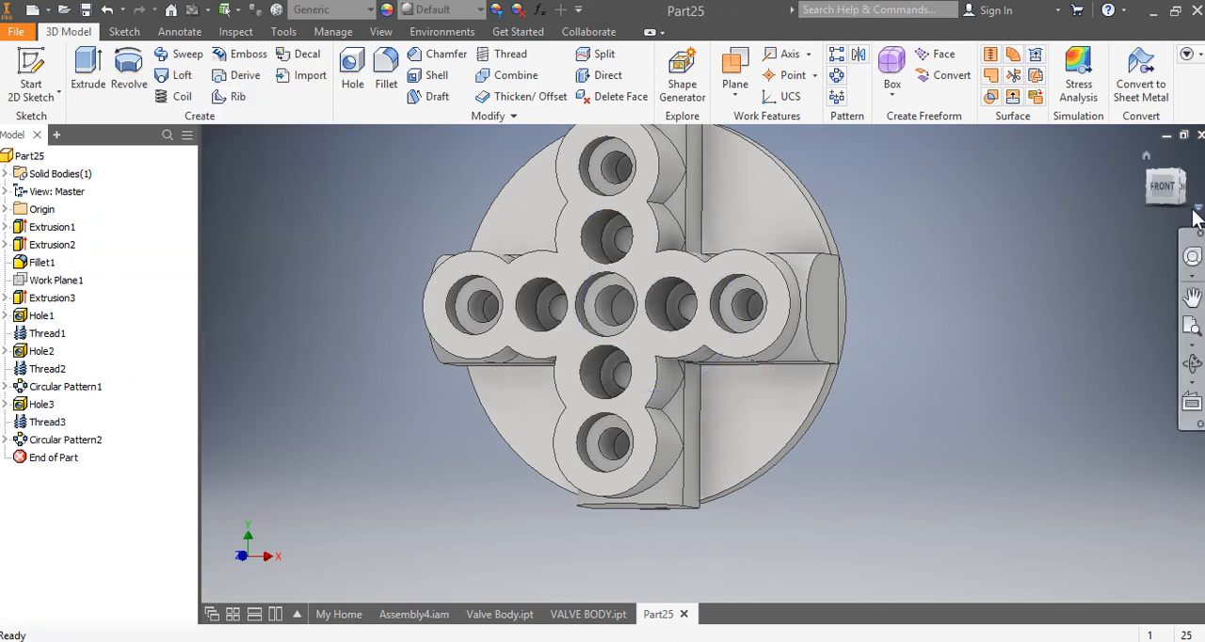
Step: Place a counterbored hole on the round-topped end face of the raised cross's lower arm, concentric with the face's arc
mouse_move(1157, 189)
mouse_down()
mouse_move(1120, 190)
mouse_move(1130, 160)
mouse_move(1158, 143)
mouse_move(1156, 226)
mouse_up()
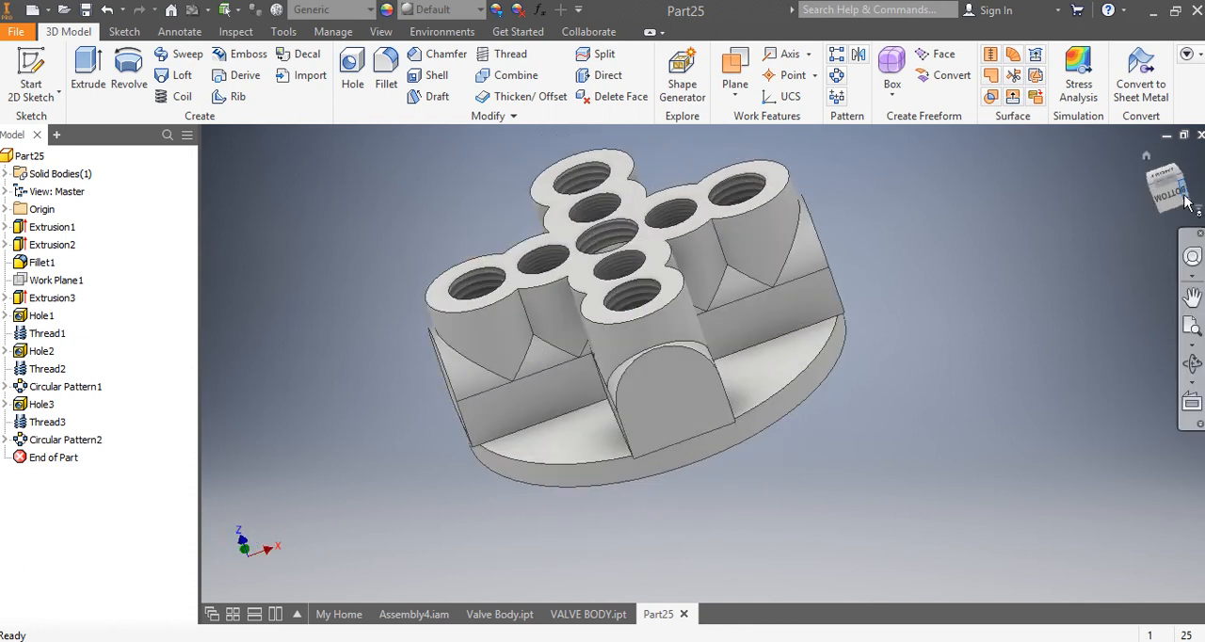
click(1172, 200)
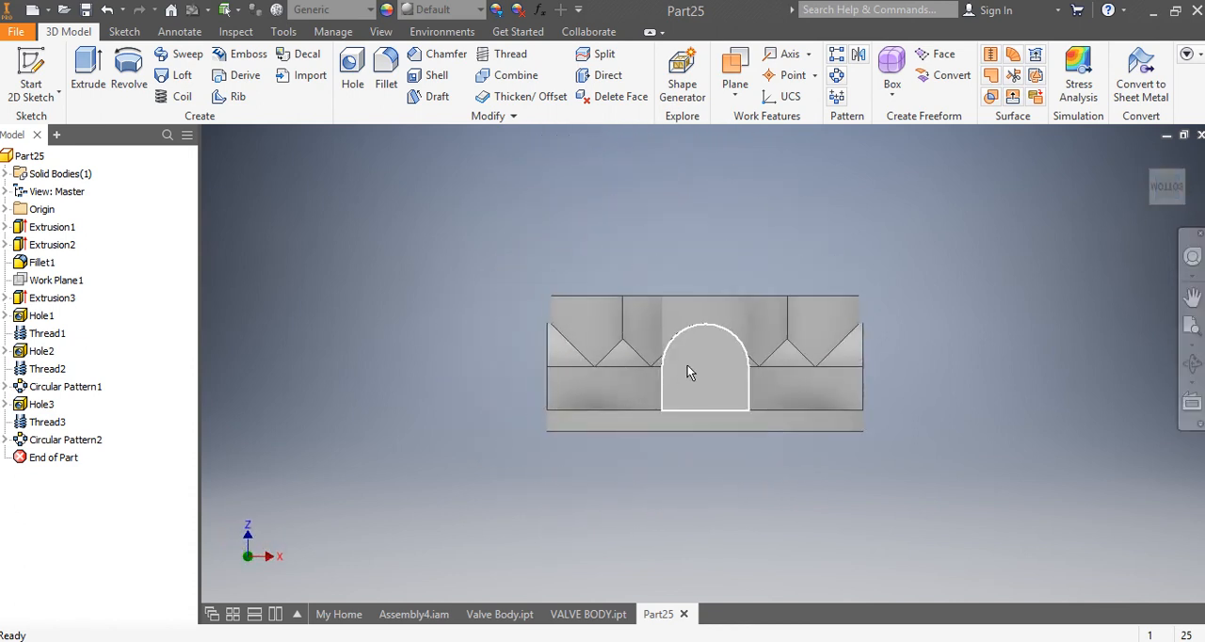
scroll(702, 346, up, 3)
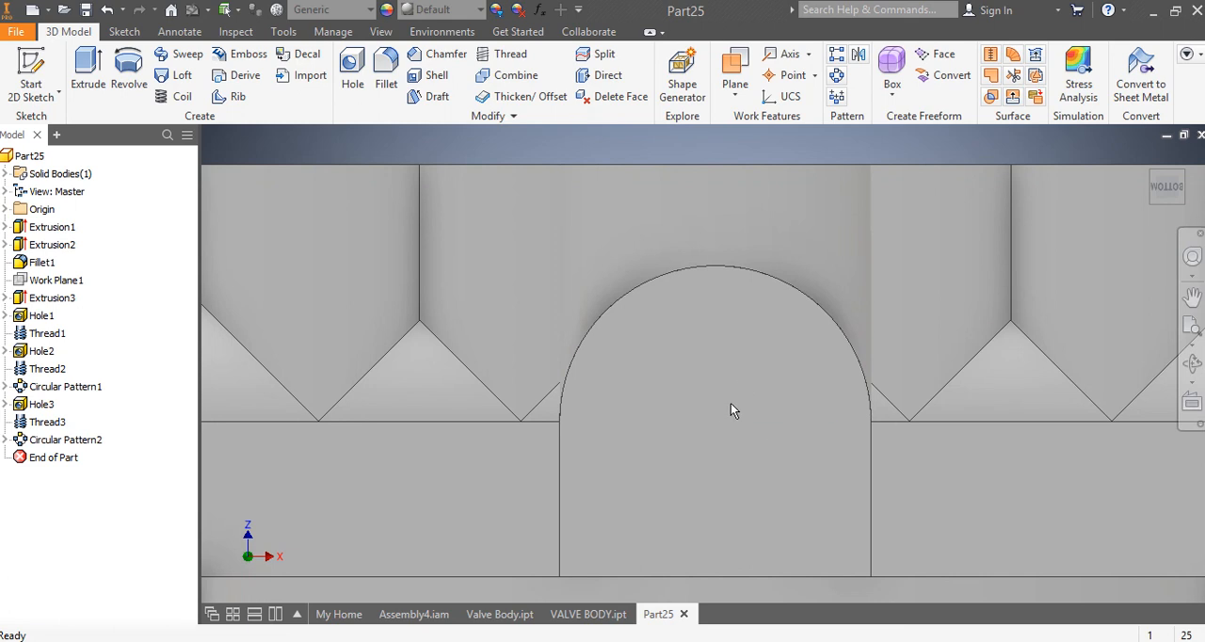
mouse_move(731, 403)
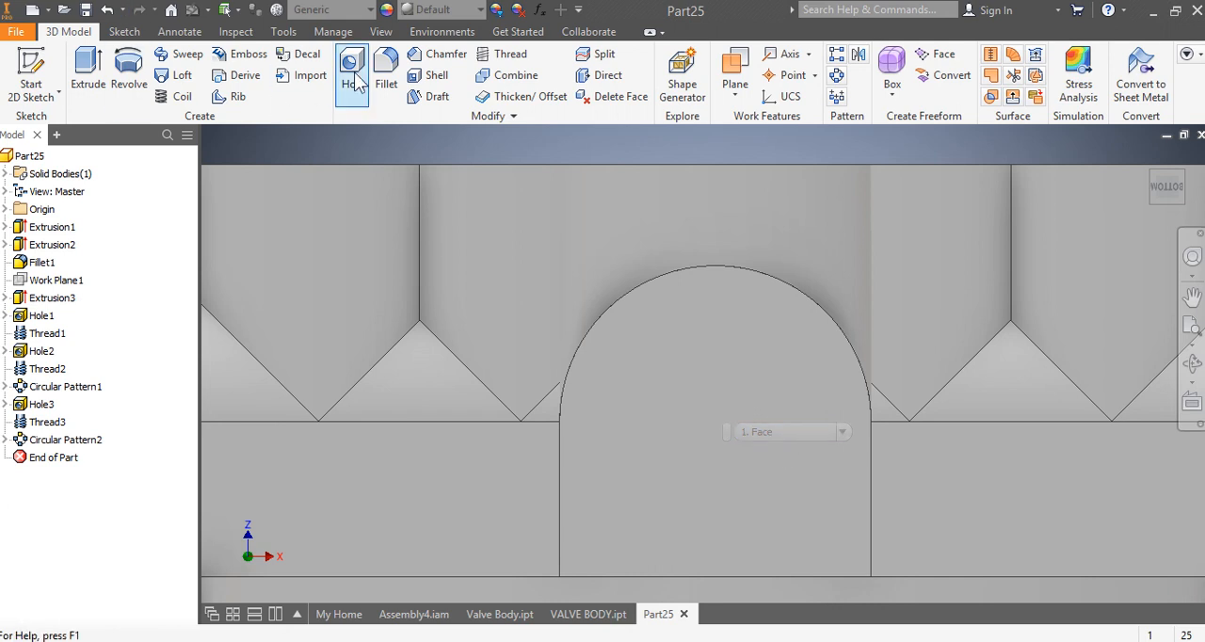
click(709, 412)
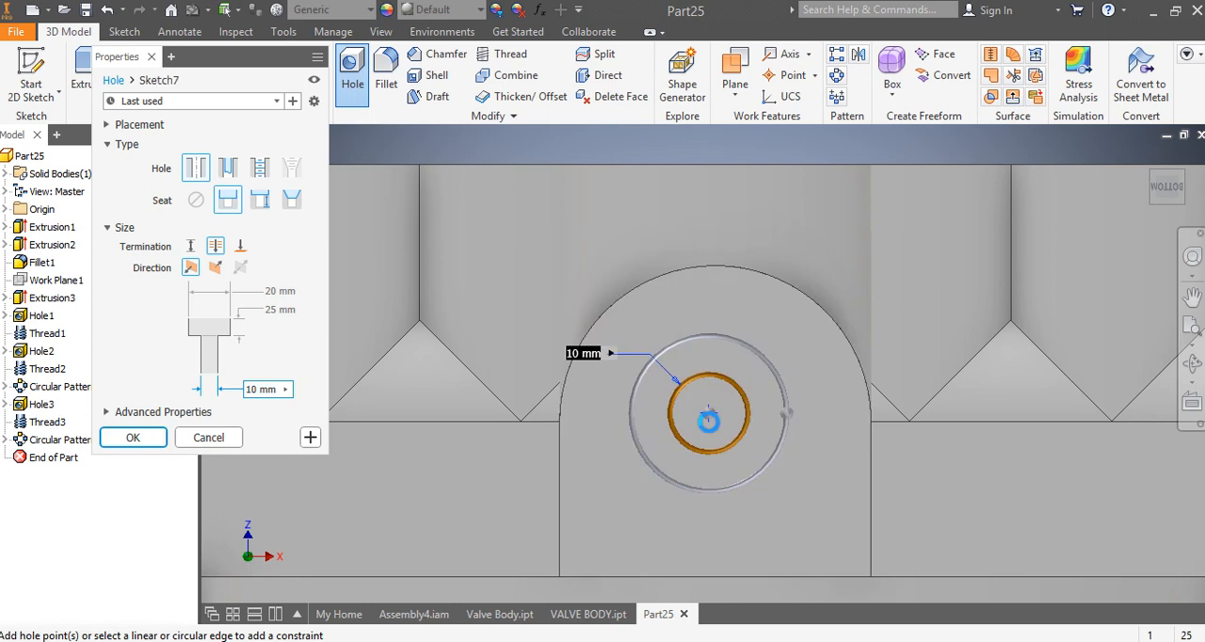
click(779, 285)
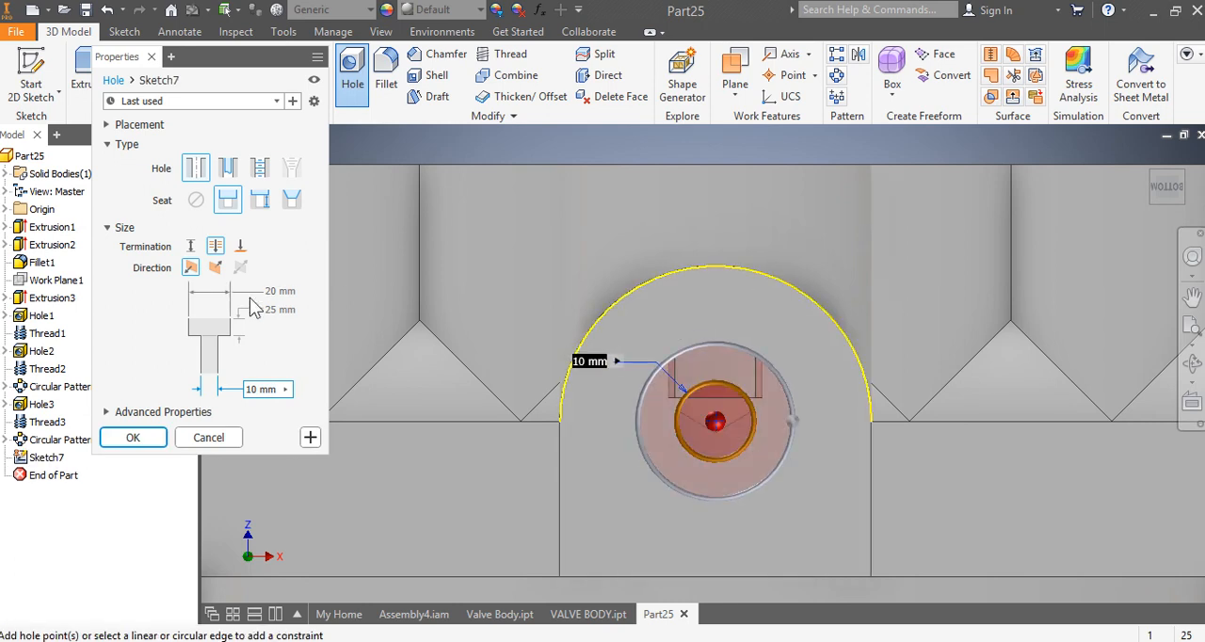
Step: Set the end-face hole's counterbore diameter to 24 mm and its counterbore depth to 10 mm
click(286, 292)
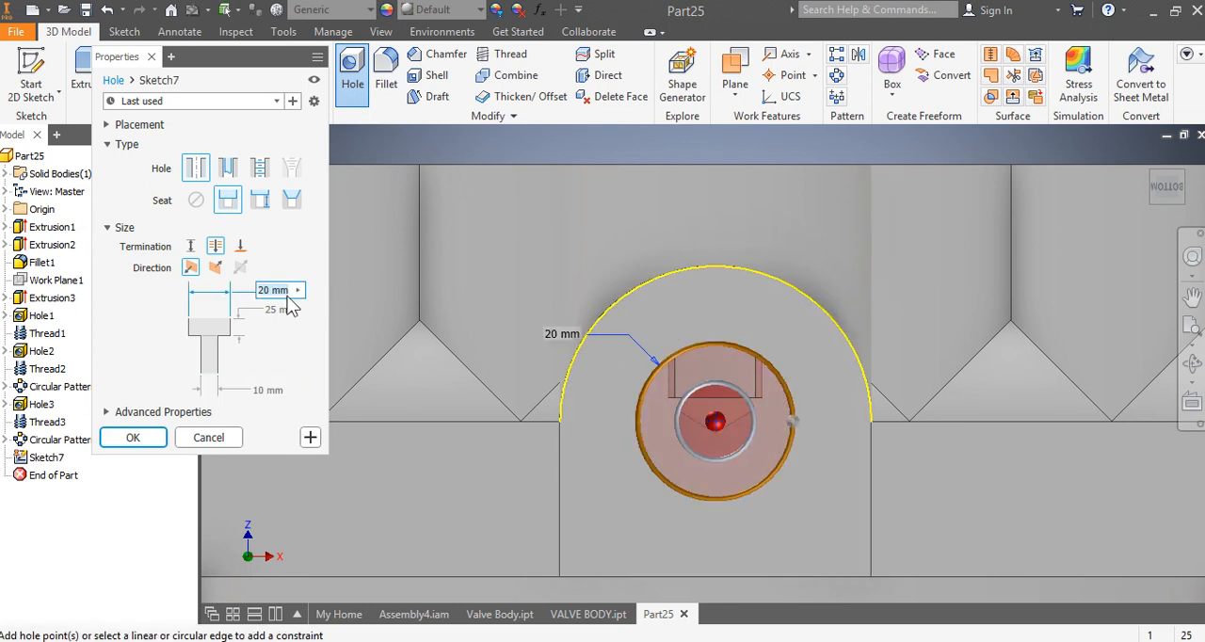
text(24)
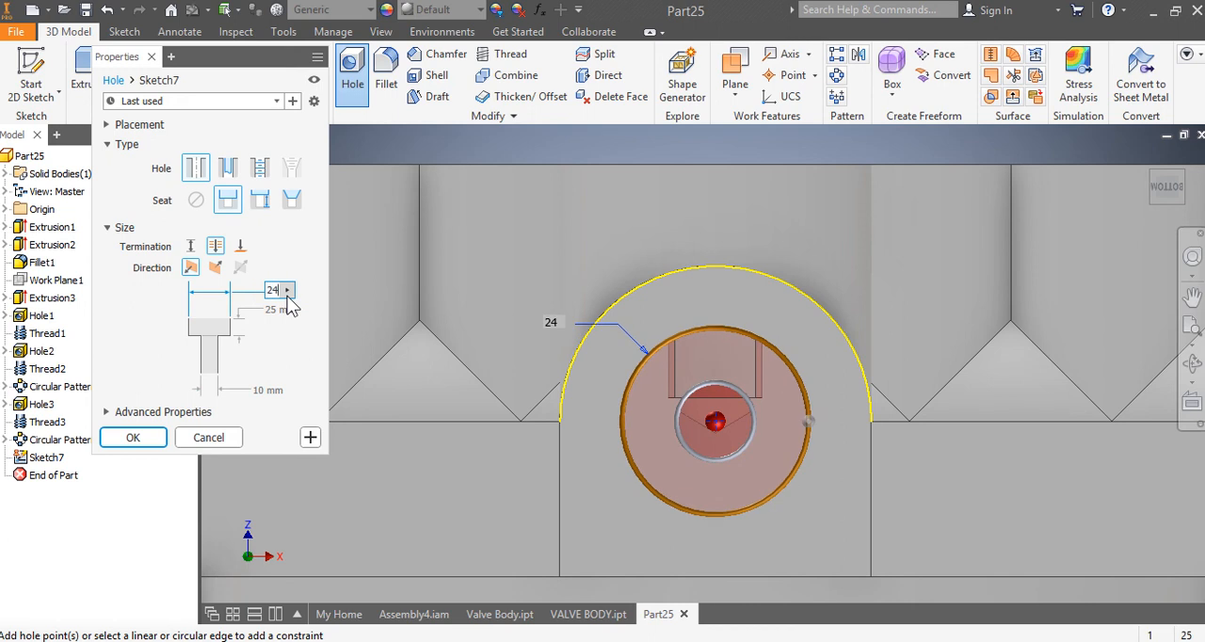
click(284, 310)
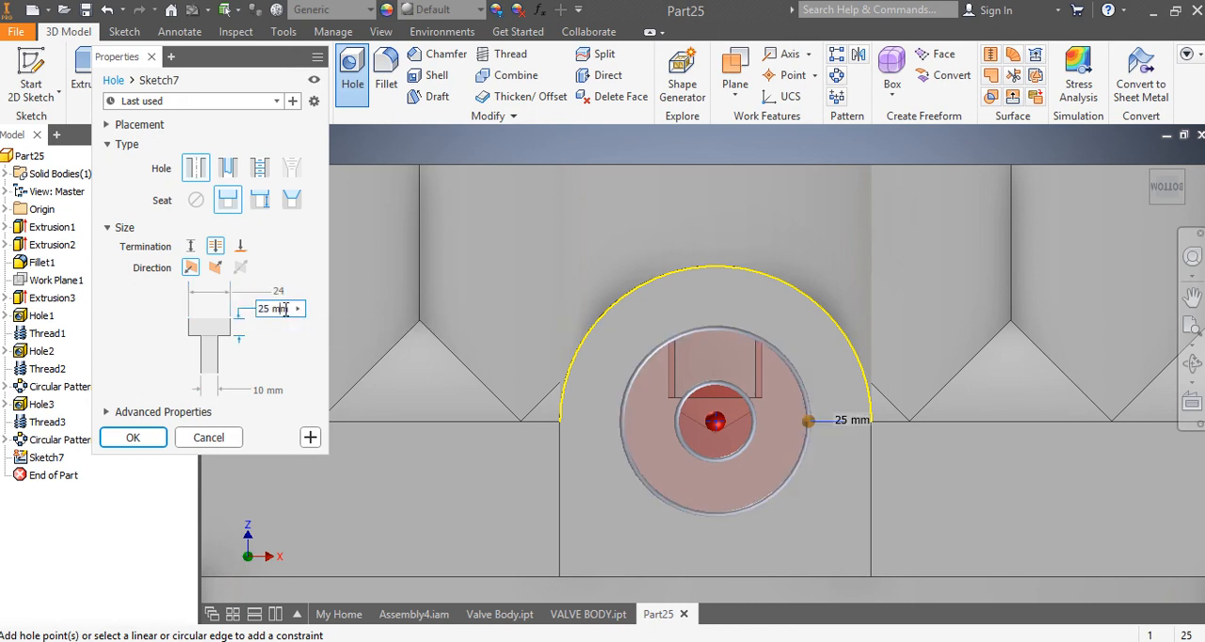
key(BackSpace)
key(BackSpace)
key(BackSpace)
key(BackSpace)
key(BackSpace)
text(10)
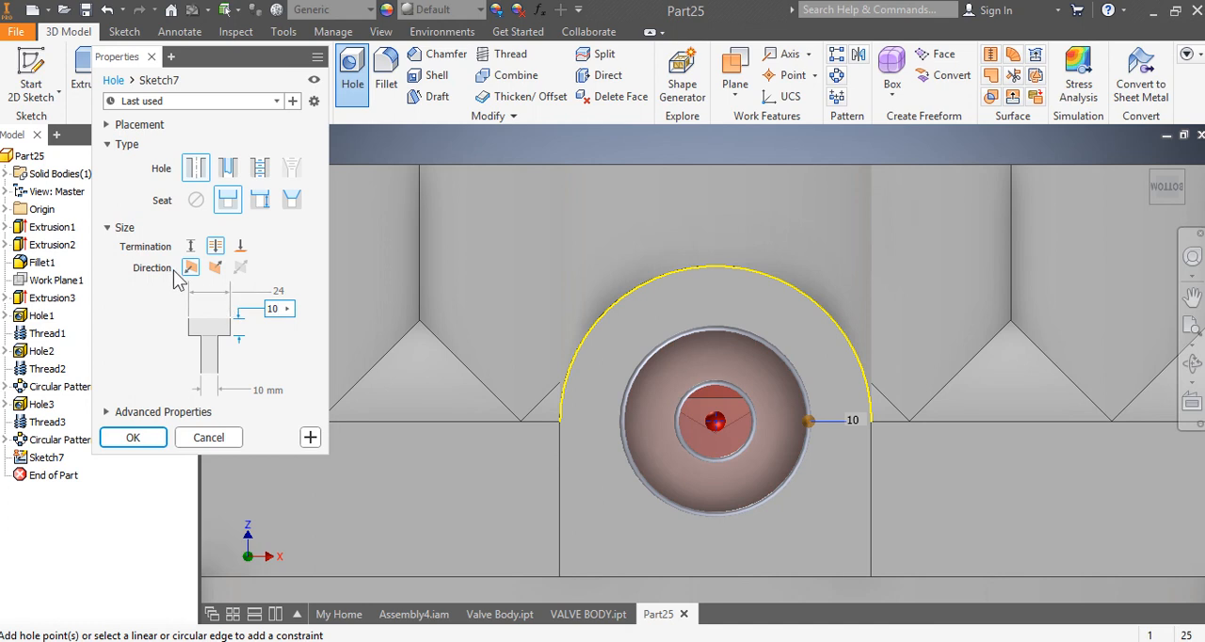
Step: Give the end-face hole a distance termination of 28 mm and a 20 mm diameter, and create it
click(190, 247)
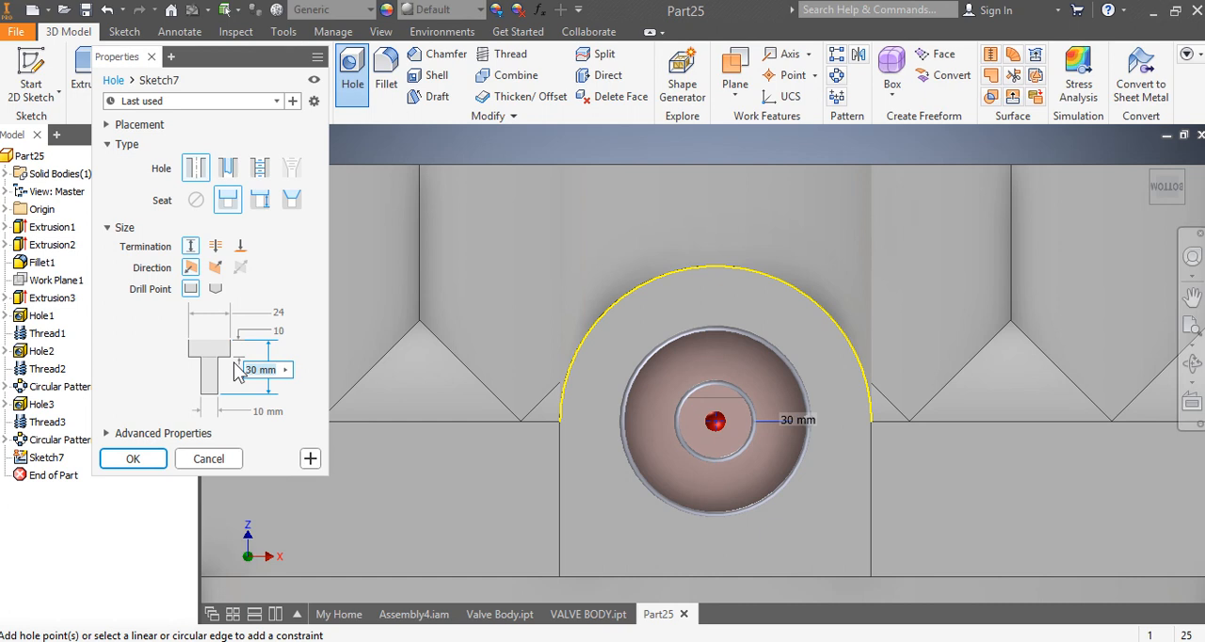
text(28)
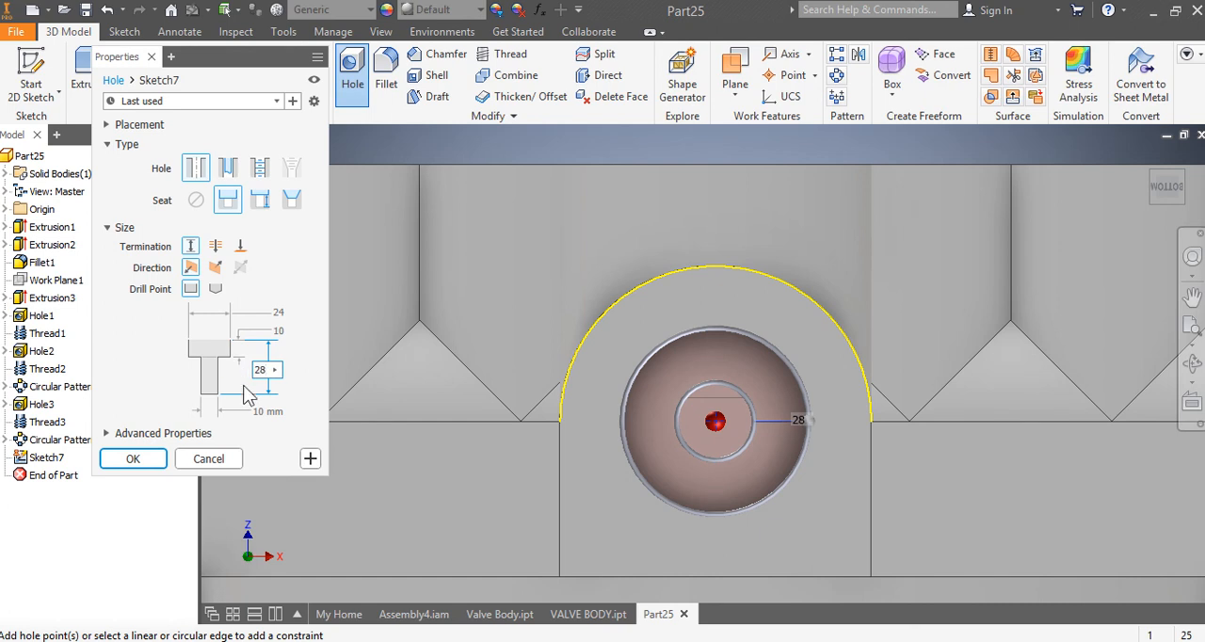
click(268, 410)
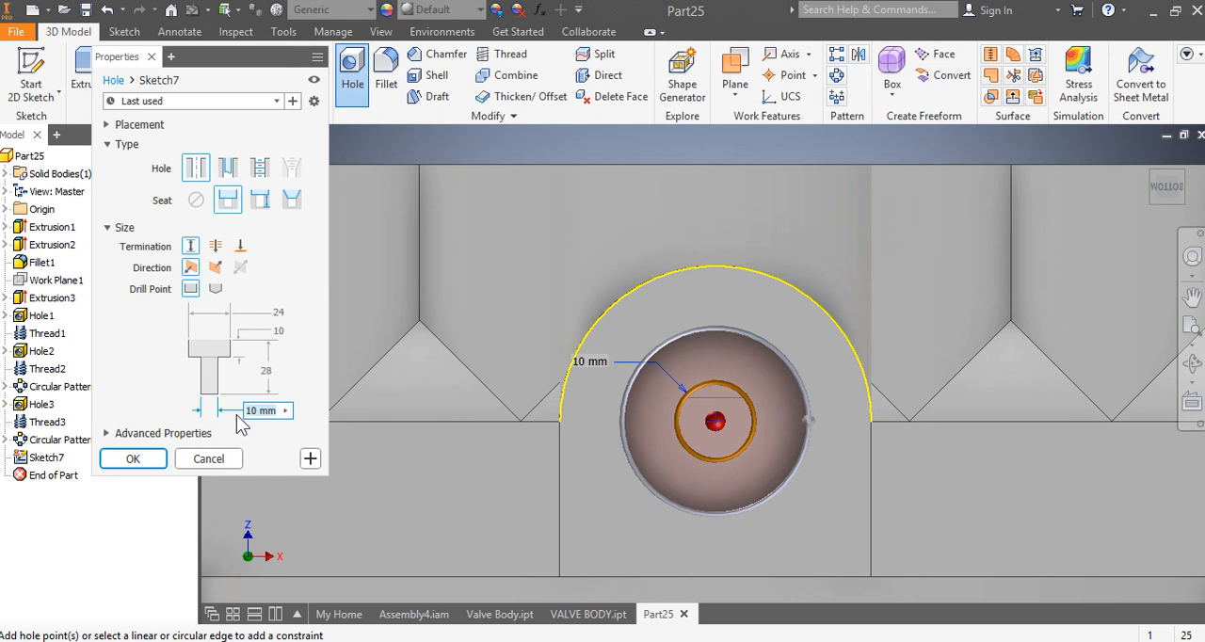
text(20)
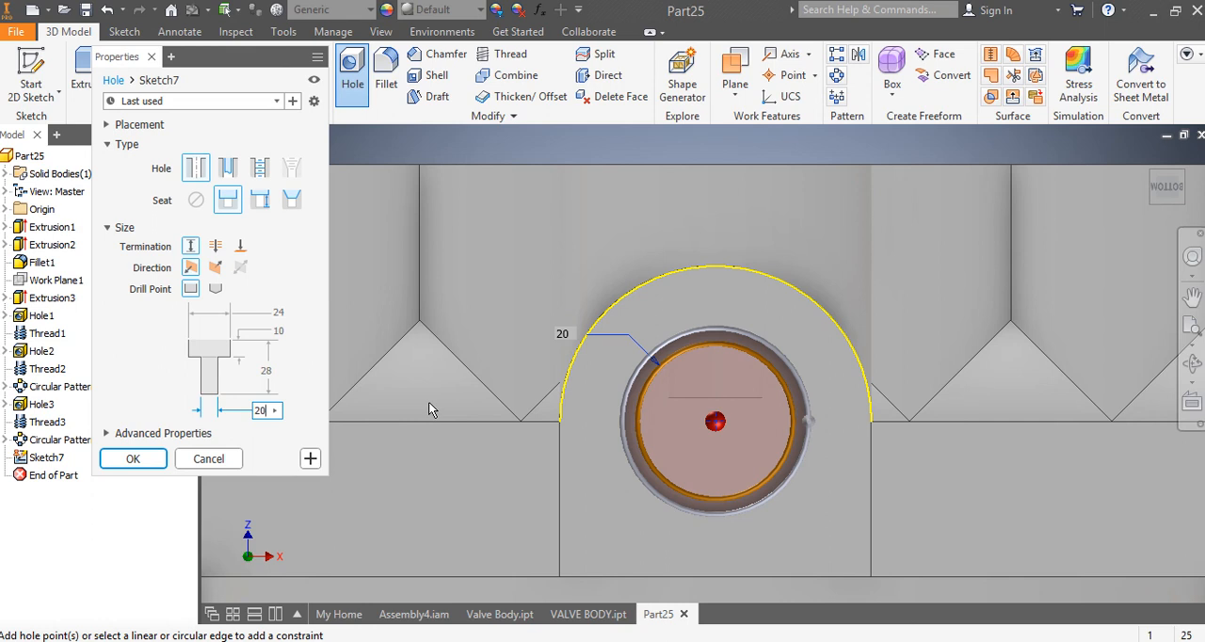
click(141, 460)
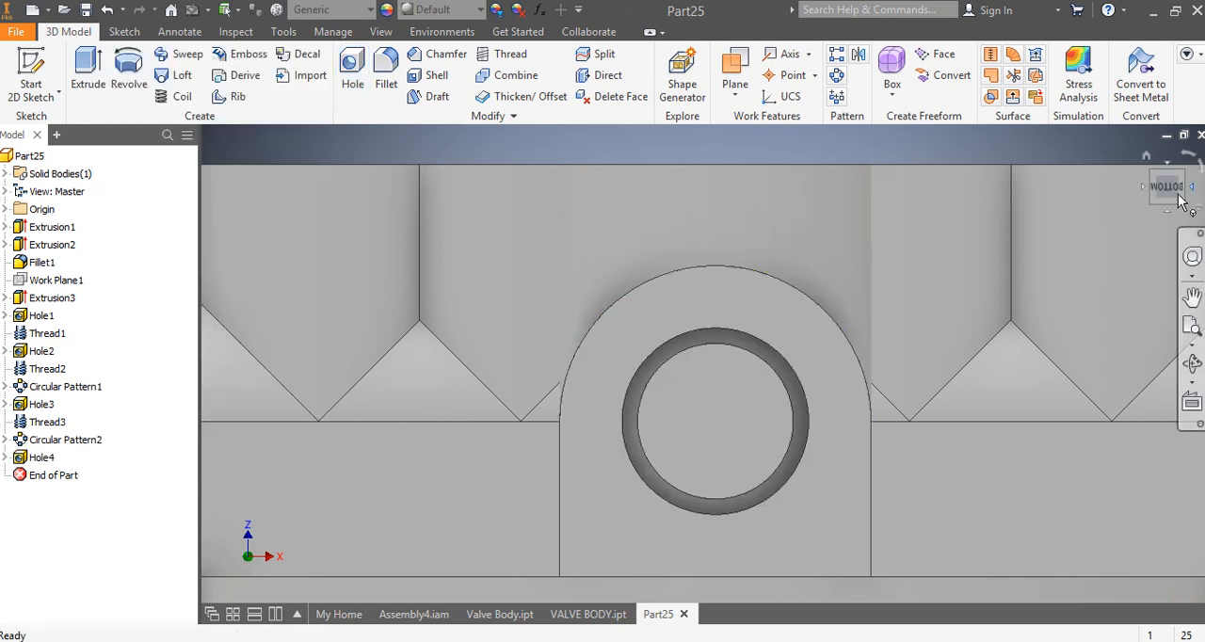
Step: Reopen the end-face hole's definition to check its drill point and size settings
mouse_move(1165, 188)
mouse_down()
mouse_move(1132, 193)
mouse_move(1194, 191)
mouse_up()
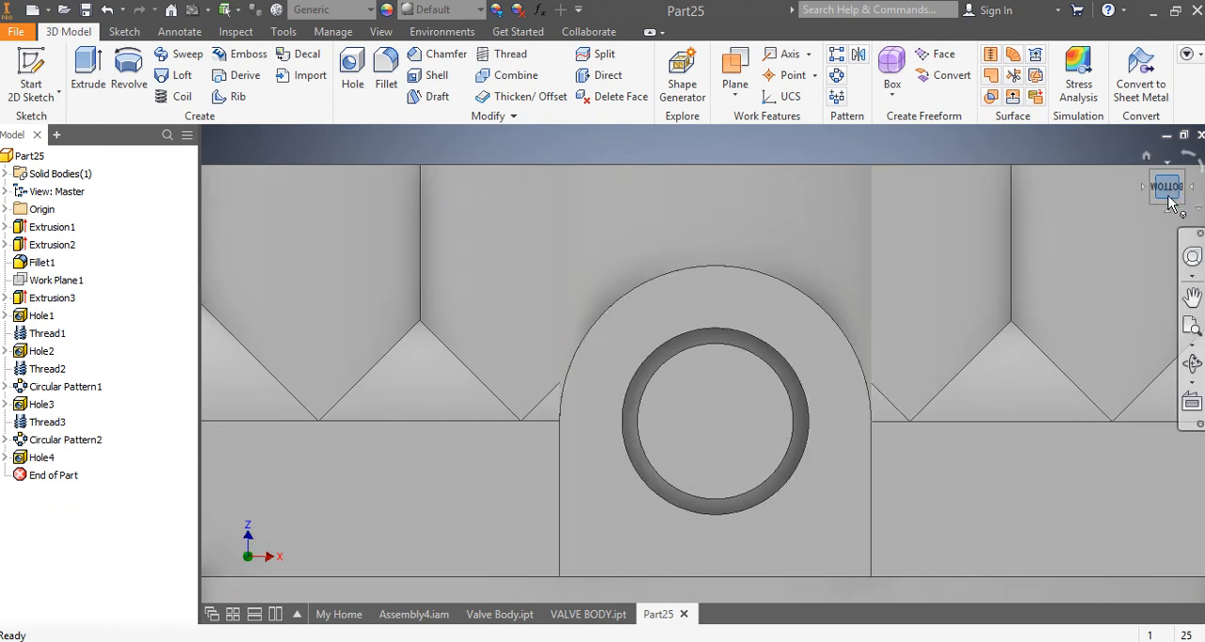
click(1170, 193)
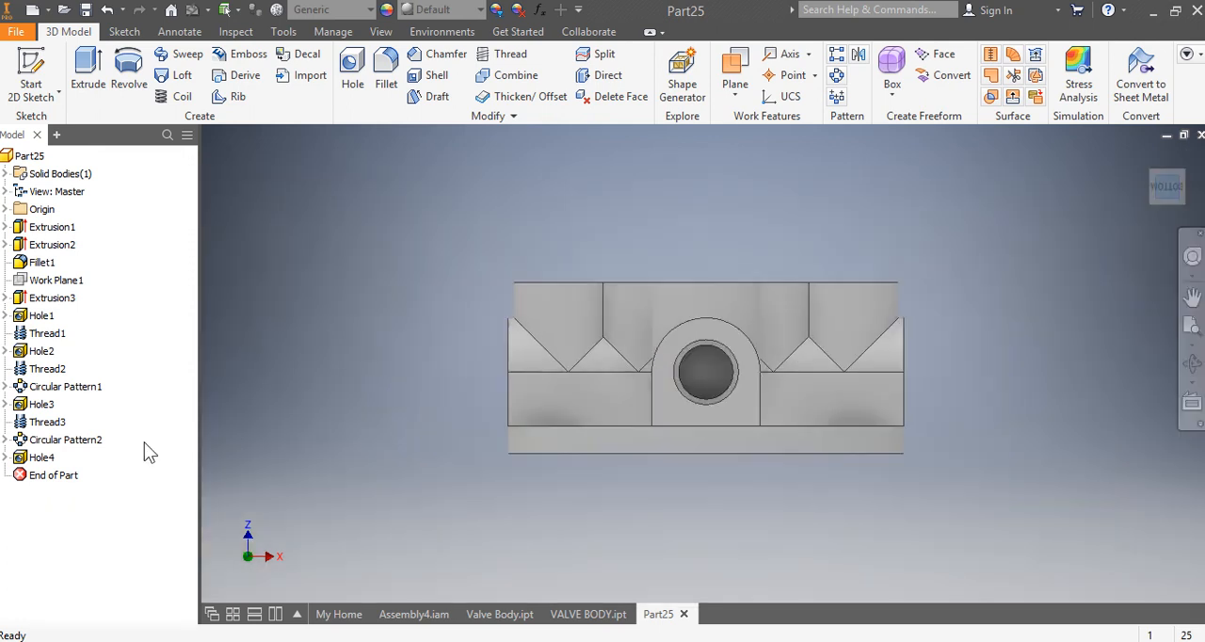
click(1192, 324)
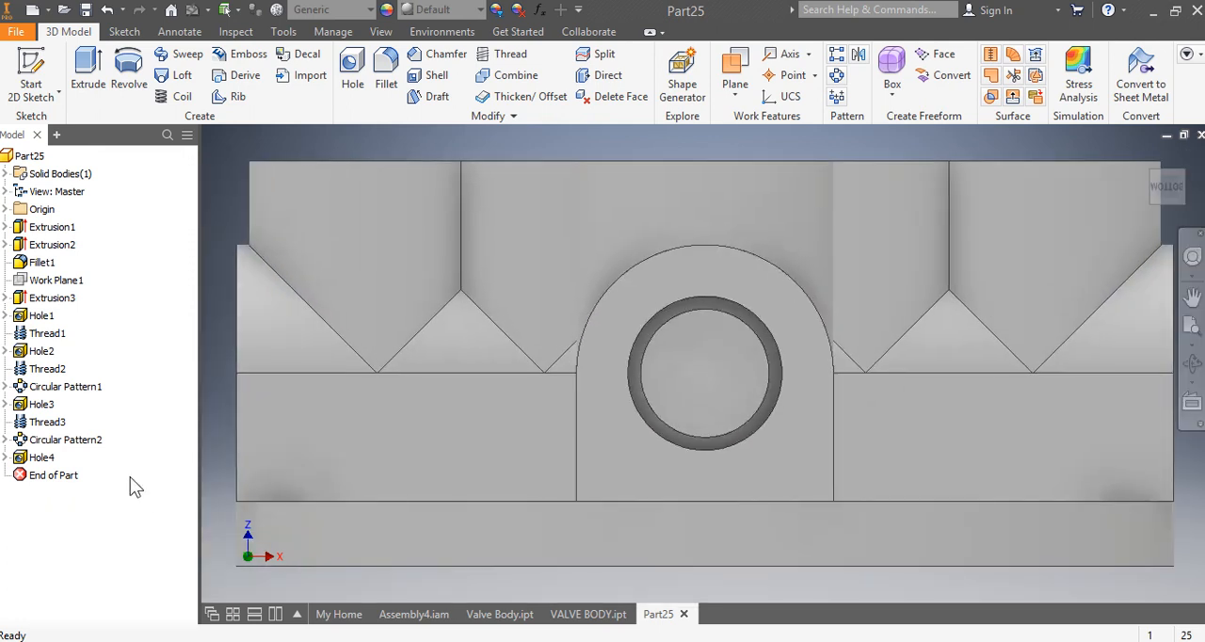
right_click(42, 457)
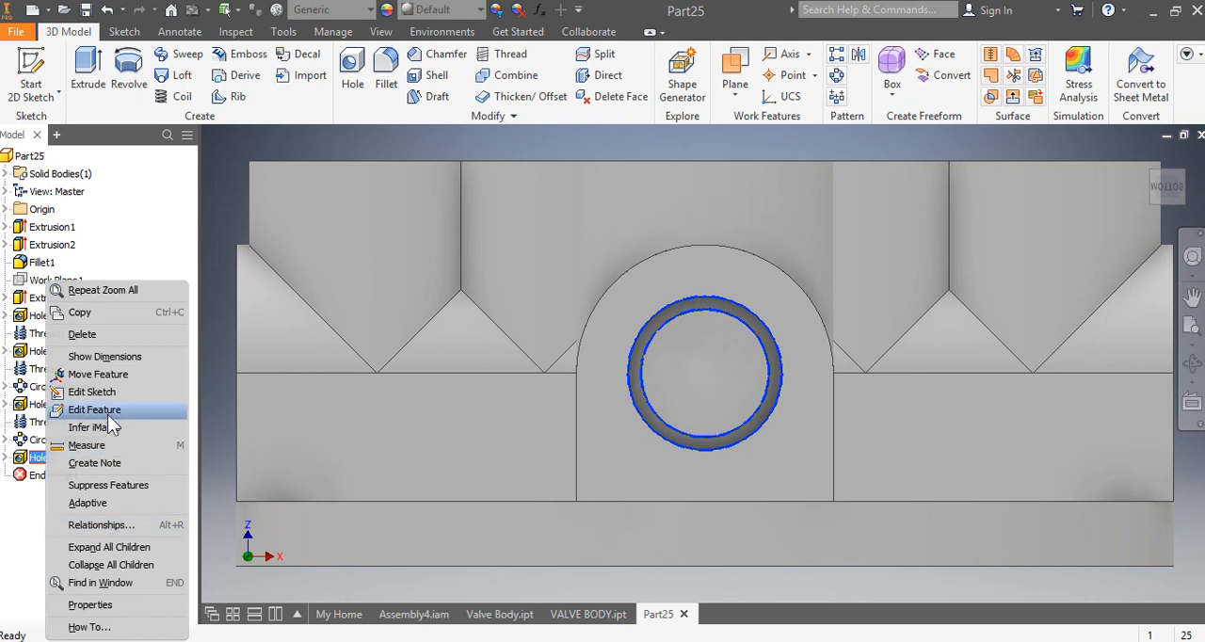
click(109, 409)
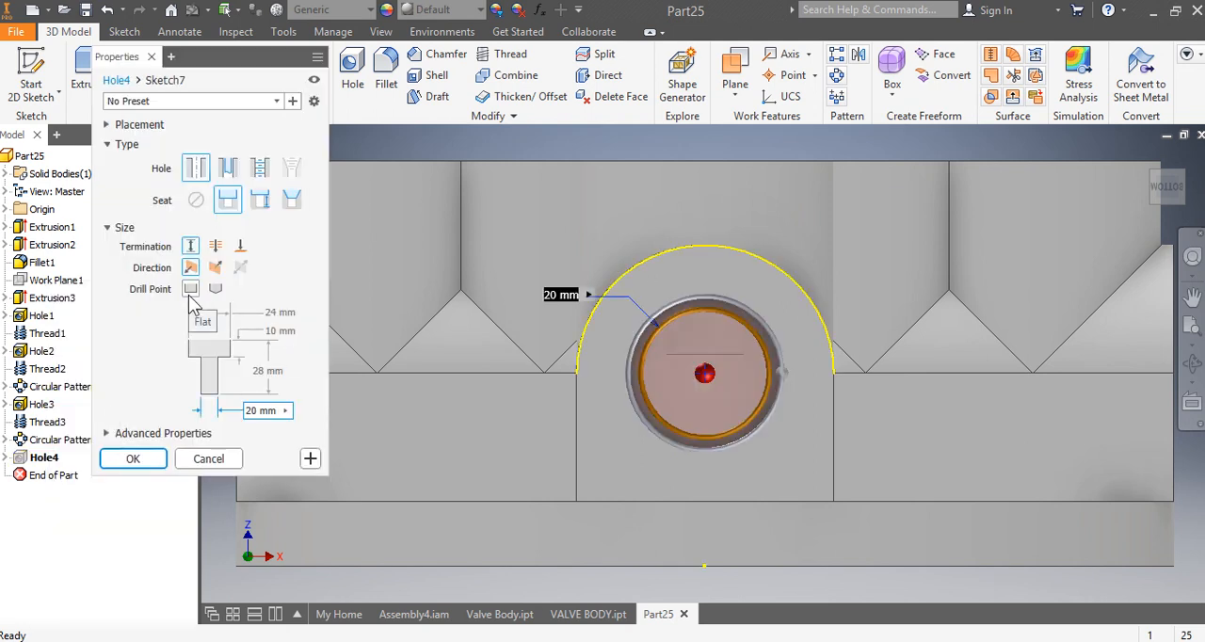
click(158, 460)
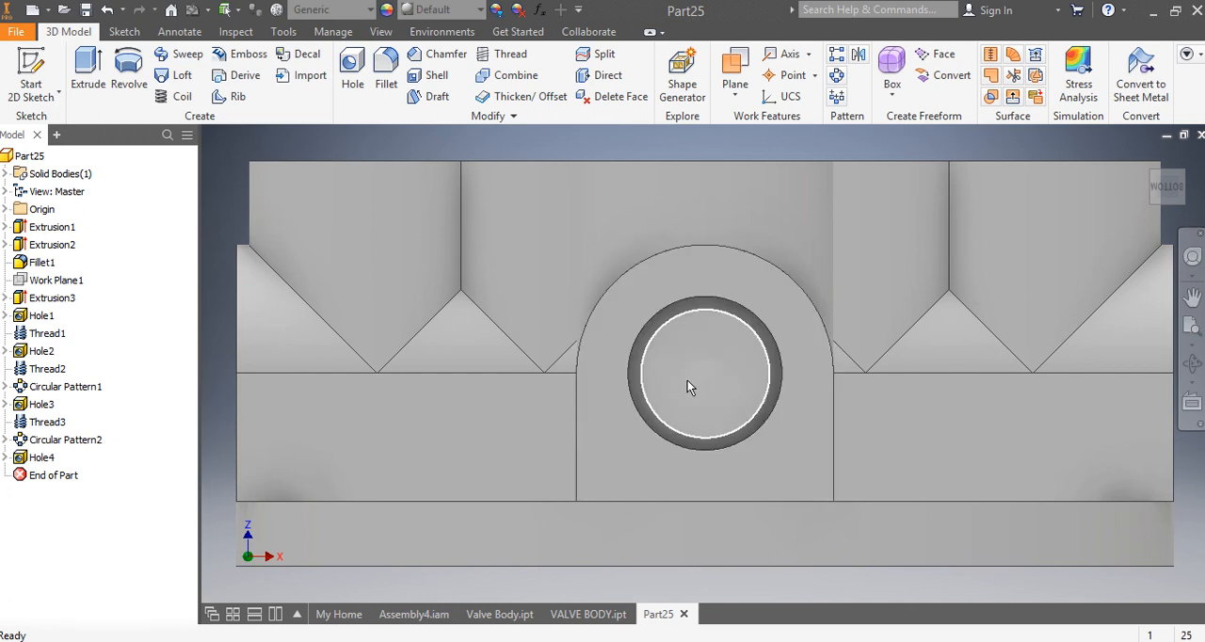
Step: Place another hole on the flat floor of the end-face hole, concentric with the end face's rounded arc
mouse_move(687, 380)
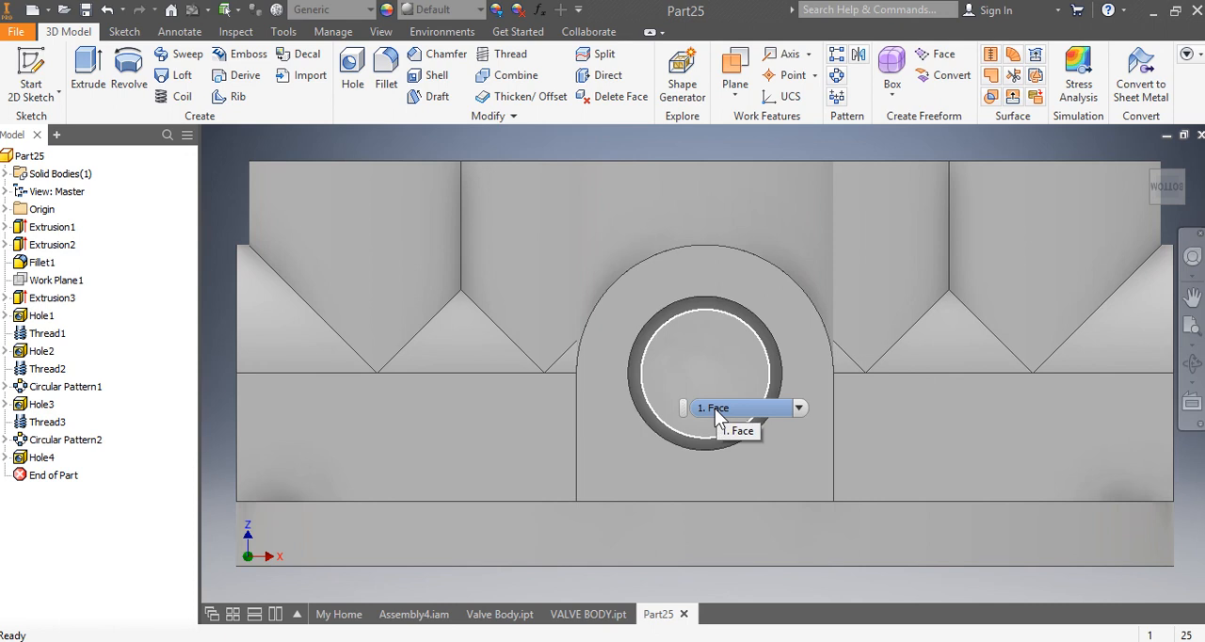
click(358, 80)
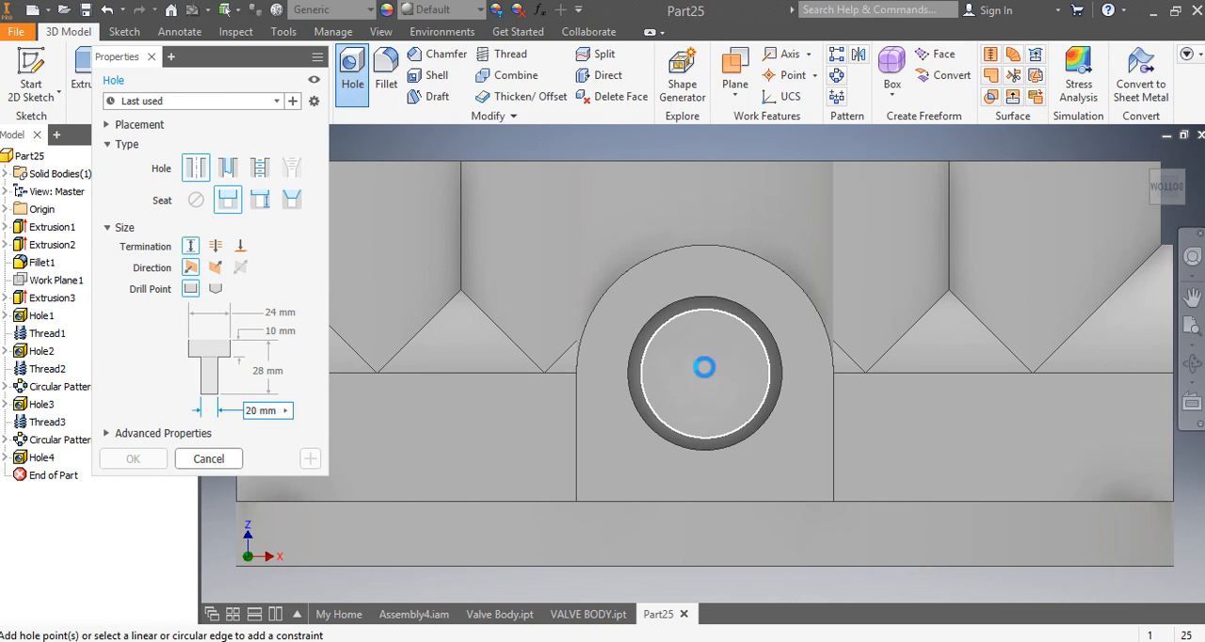
click(704, 367)
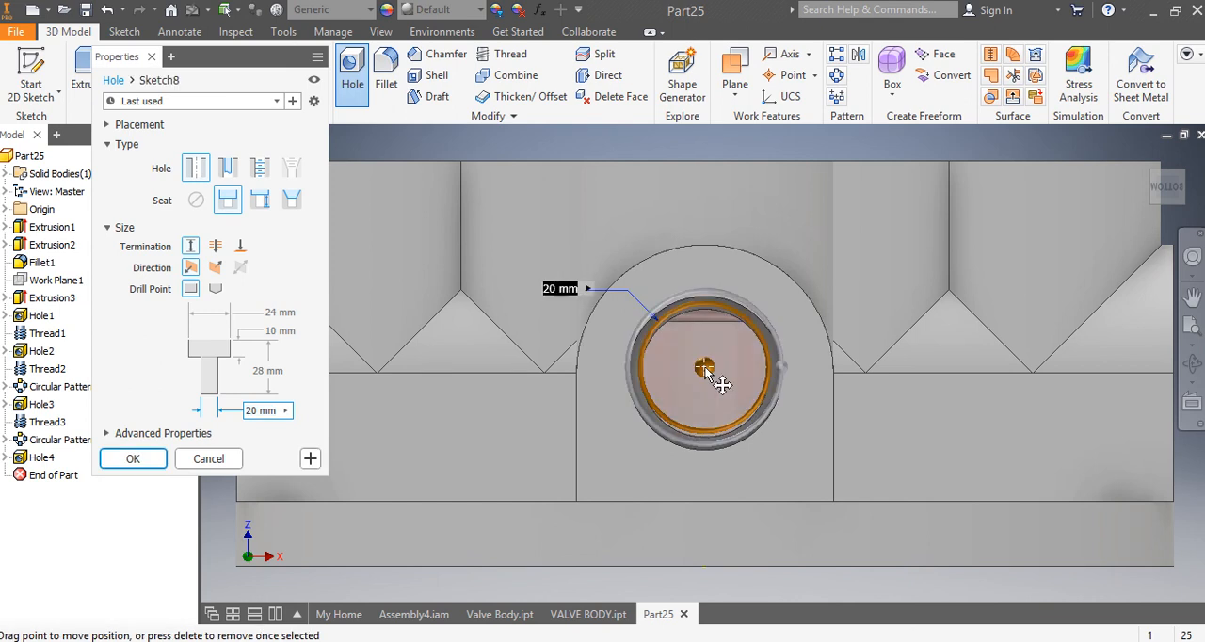
click(748, 253)
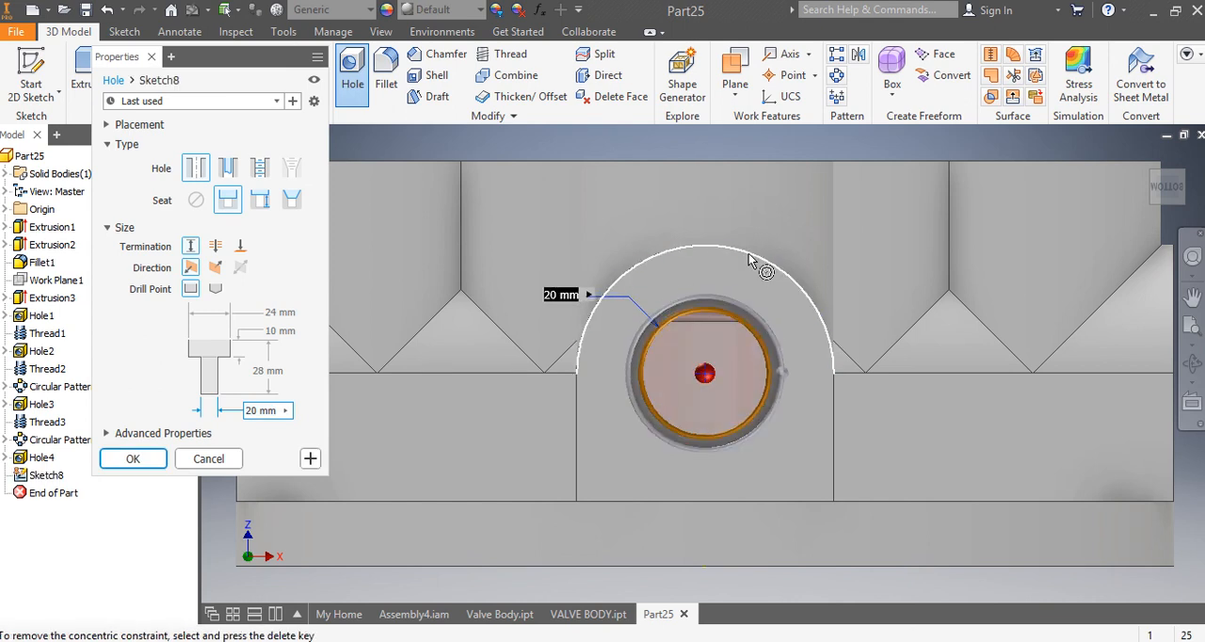
Step: Change the new concentric hole's seat to a countersink and set the countersink diameter to 16 mm
click(280, 312)
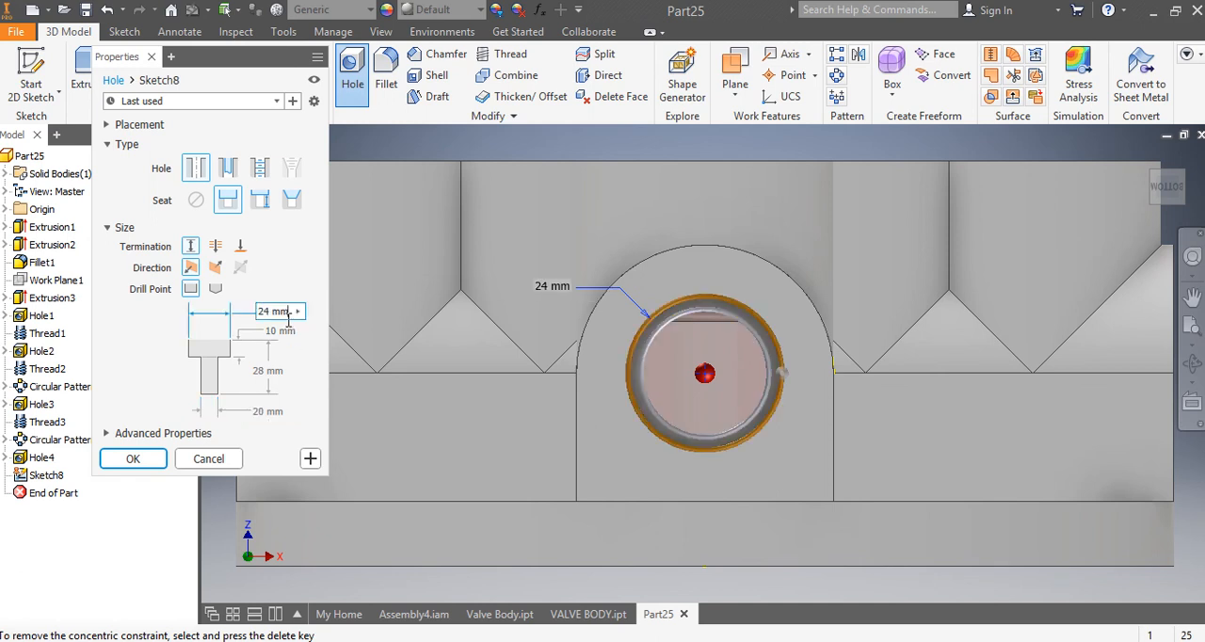
drag(289, 320, 256, 314)
click(291, 209)
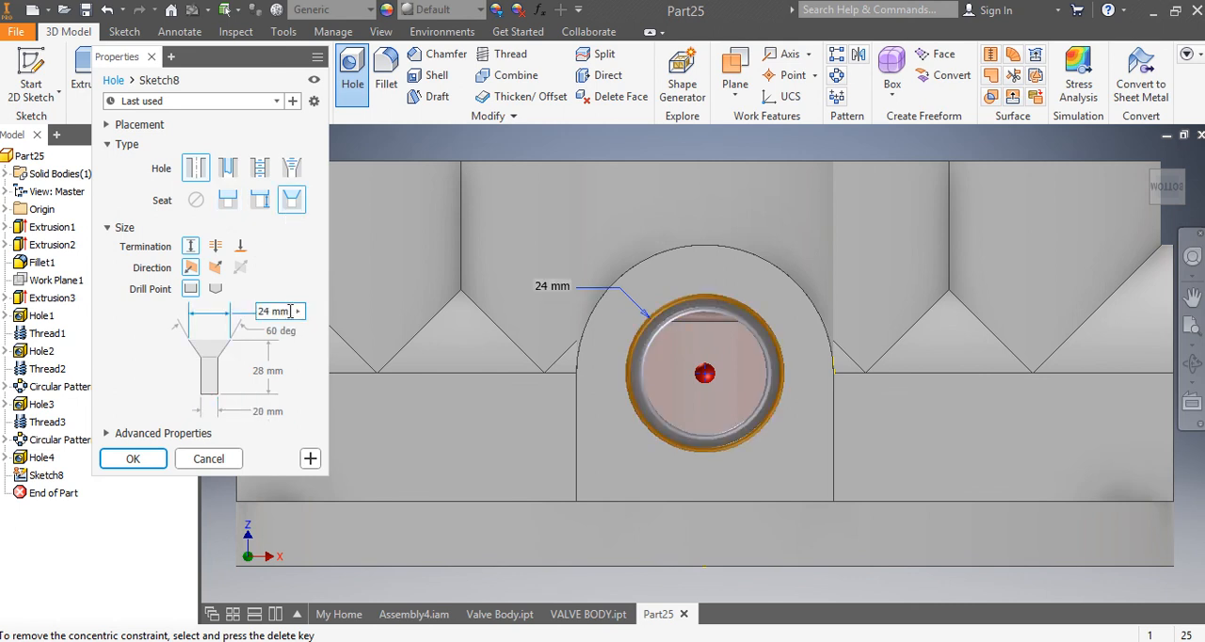
drag(290, 312, 257, 315)
text(16)
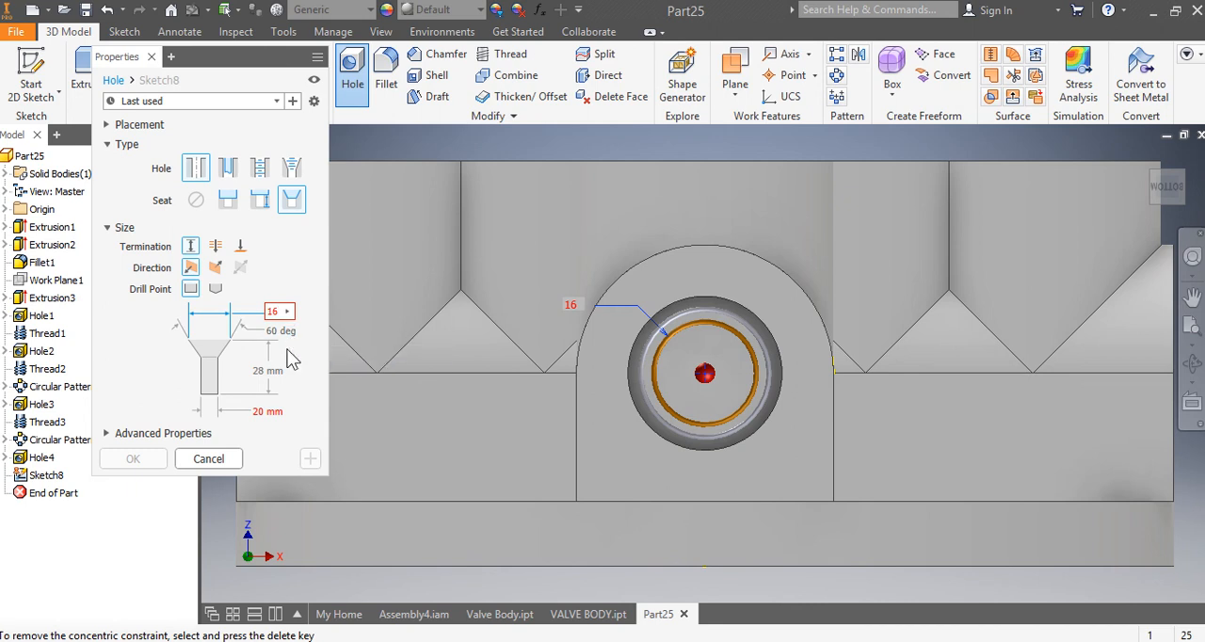
Step: Give the countersunk hole a depth of 20 mm, a diameter of 12 mm and an angled drill point, and create it
click(279, 374)
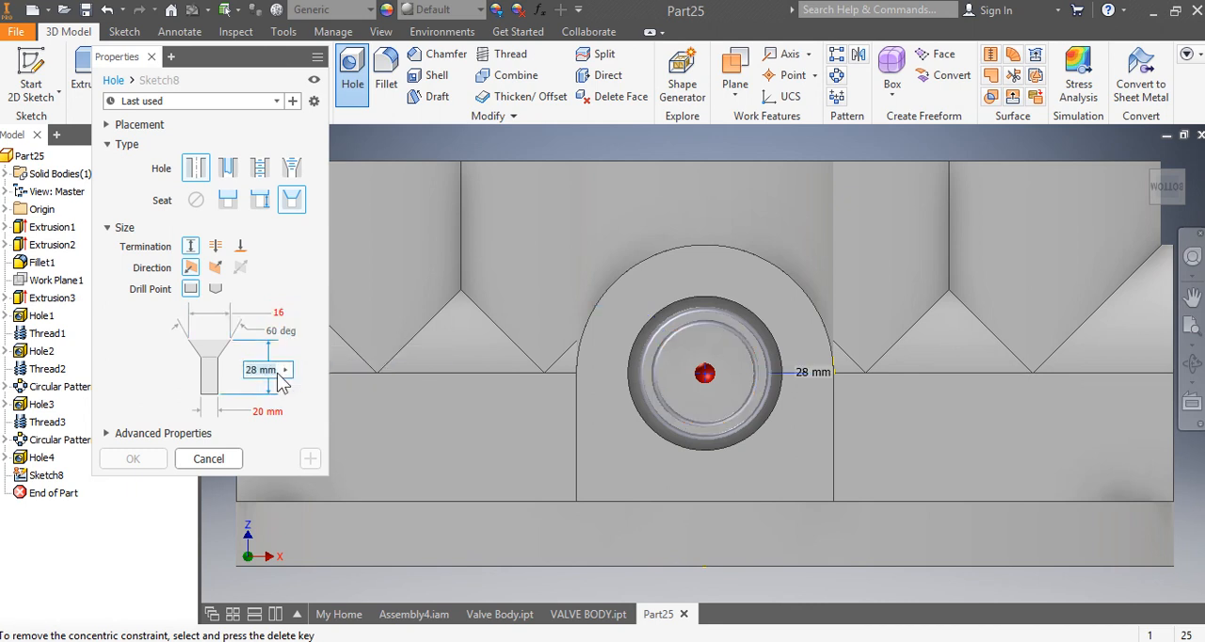
text(2)
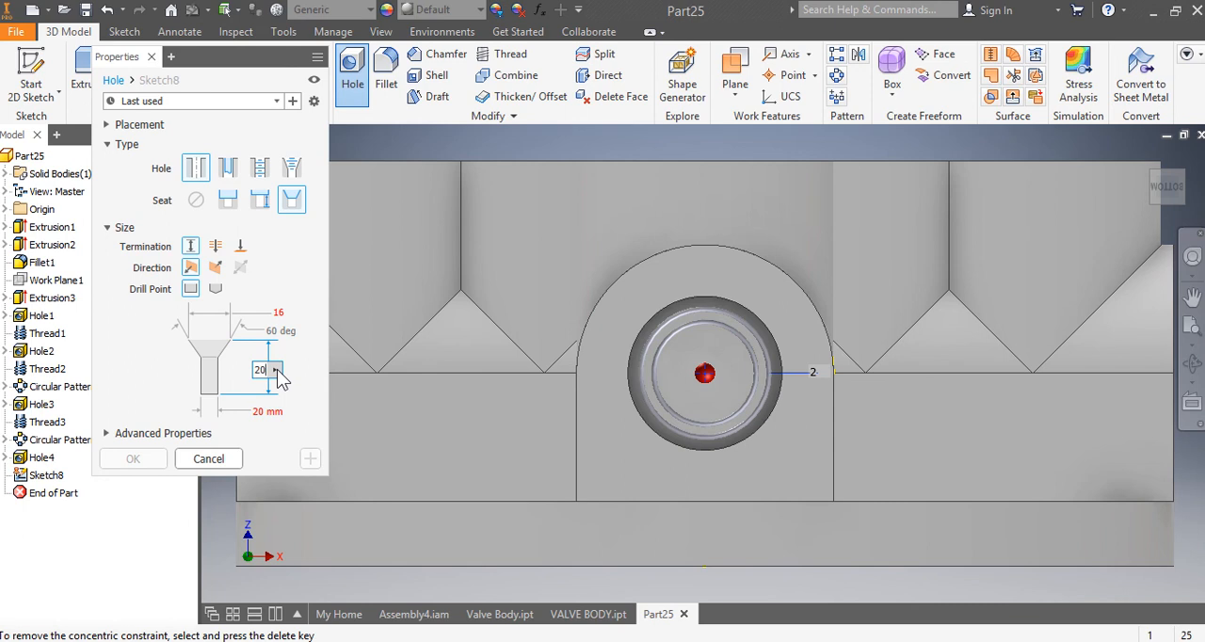
text(0)
click(276, 412)
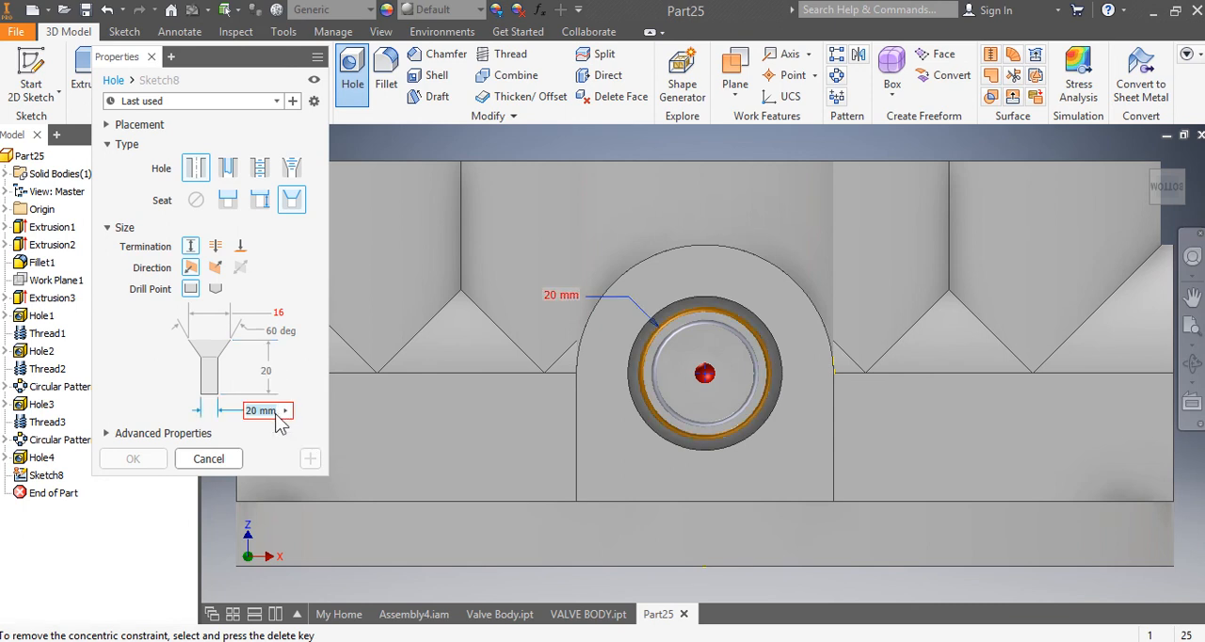
text(12)
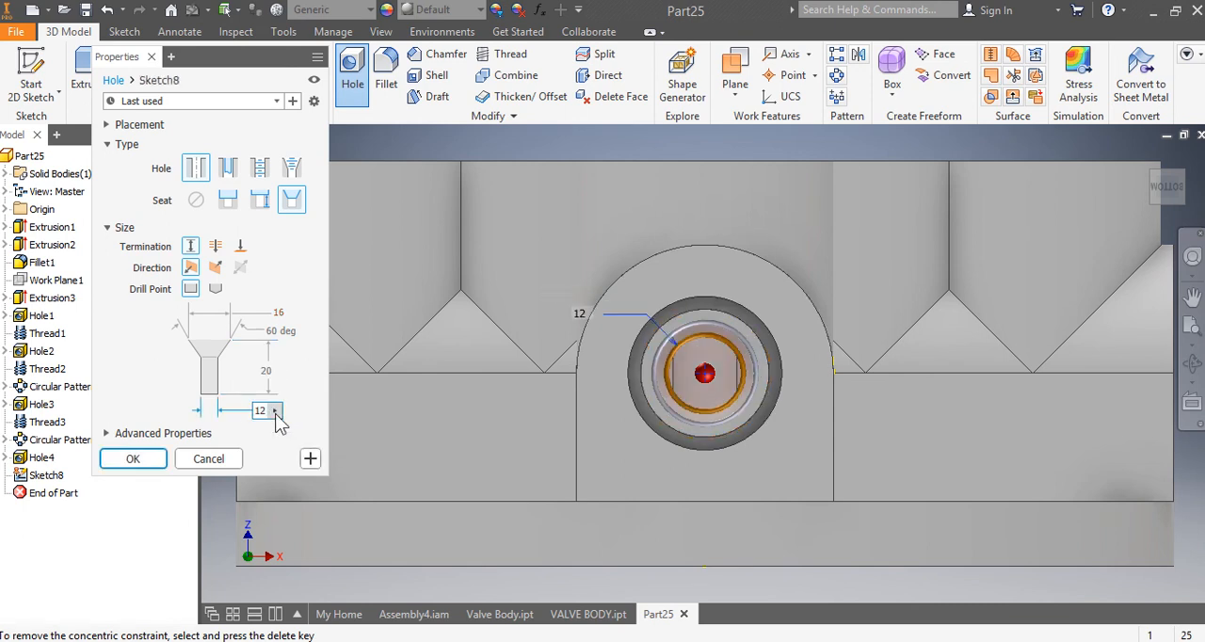
click(216, 293)
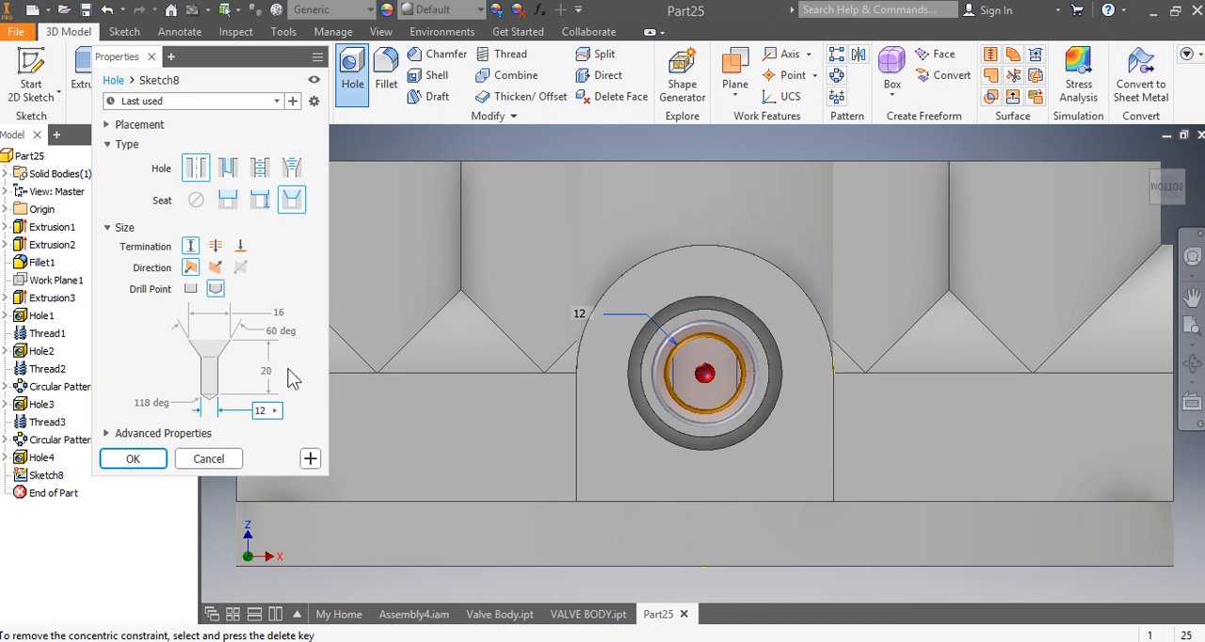
click(134, 461)
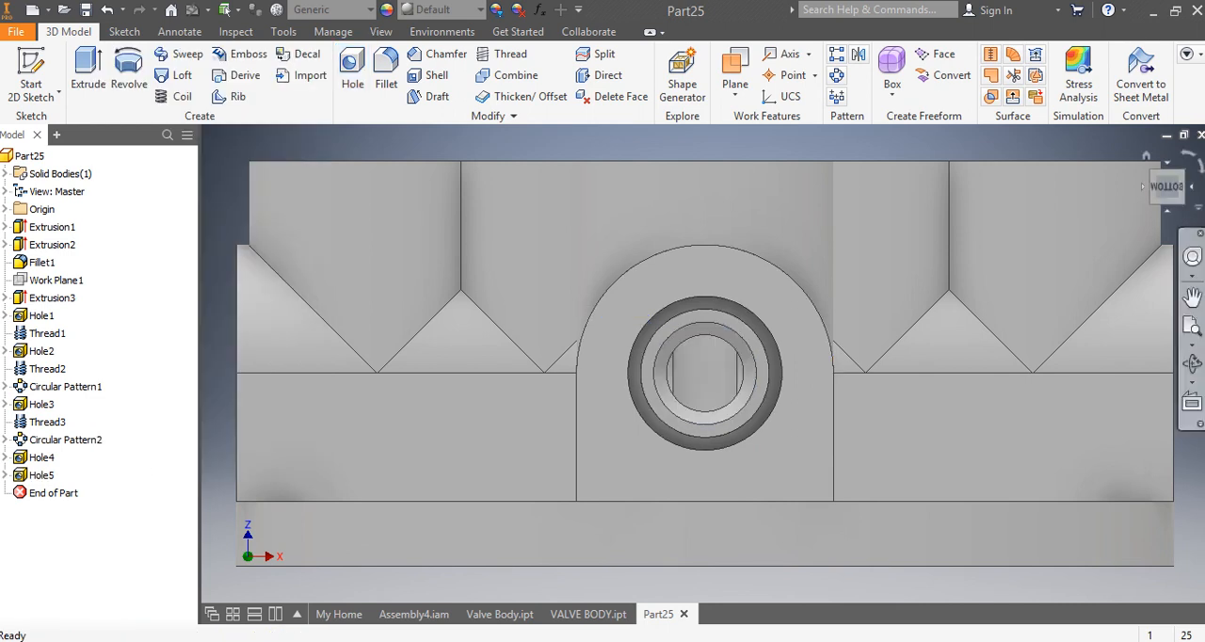
Step: Add a full-length right-hand M24x3 thread to the cylindrical counterbore wall of the end-face hole
drag(1168, 191, 1127, 192)
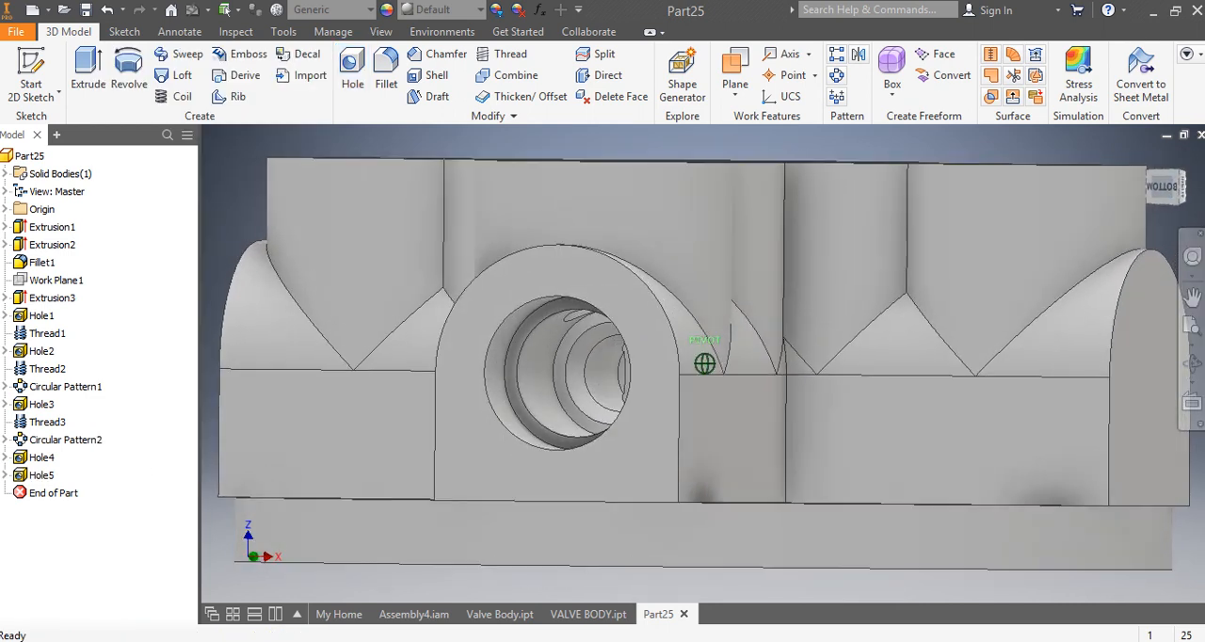
click(506, 56)
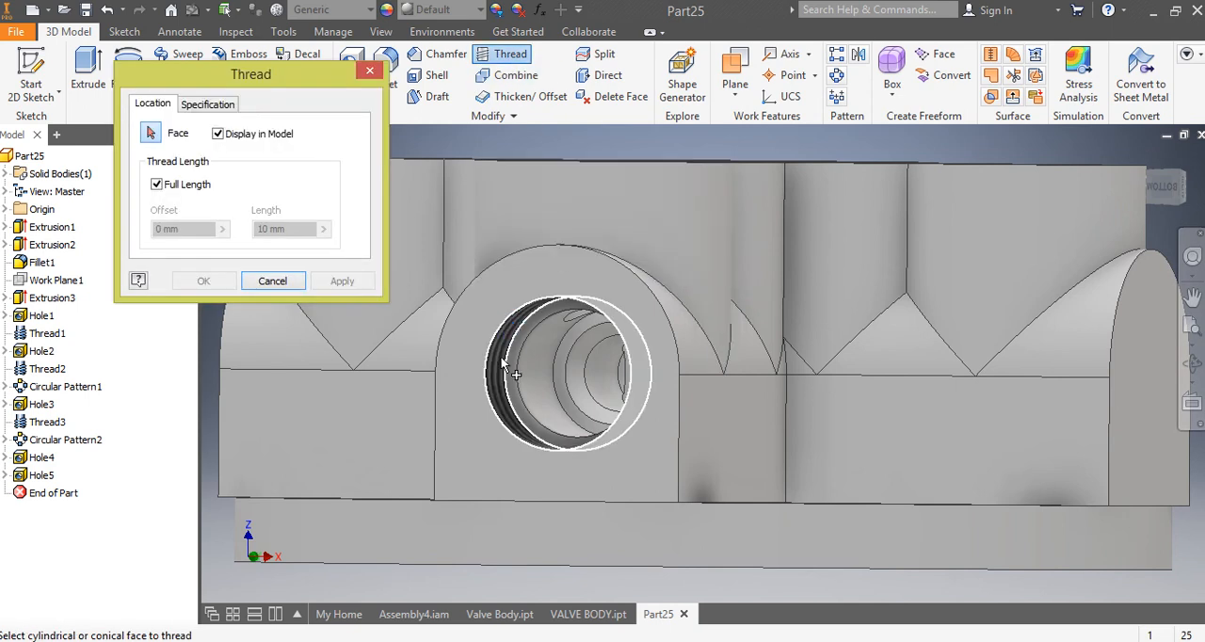
scroll(534, 361, up, 5)
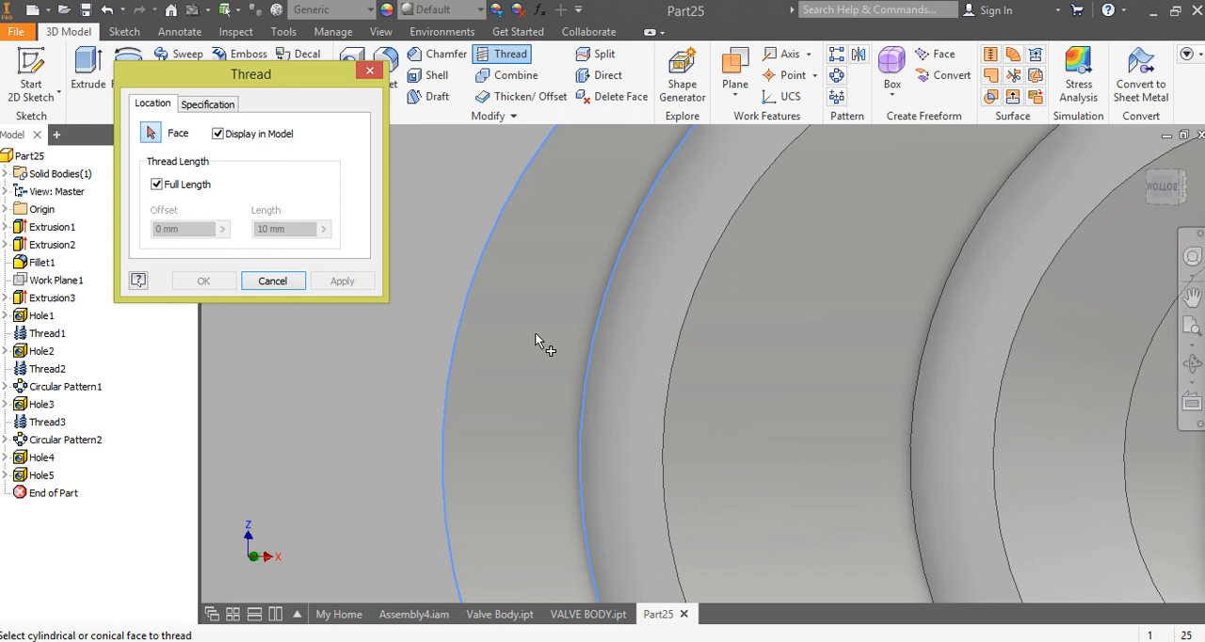
scroll(505, 332, down, 4)
drag(1166, 185, 1149, 183)
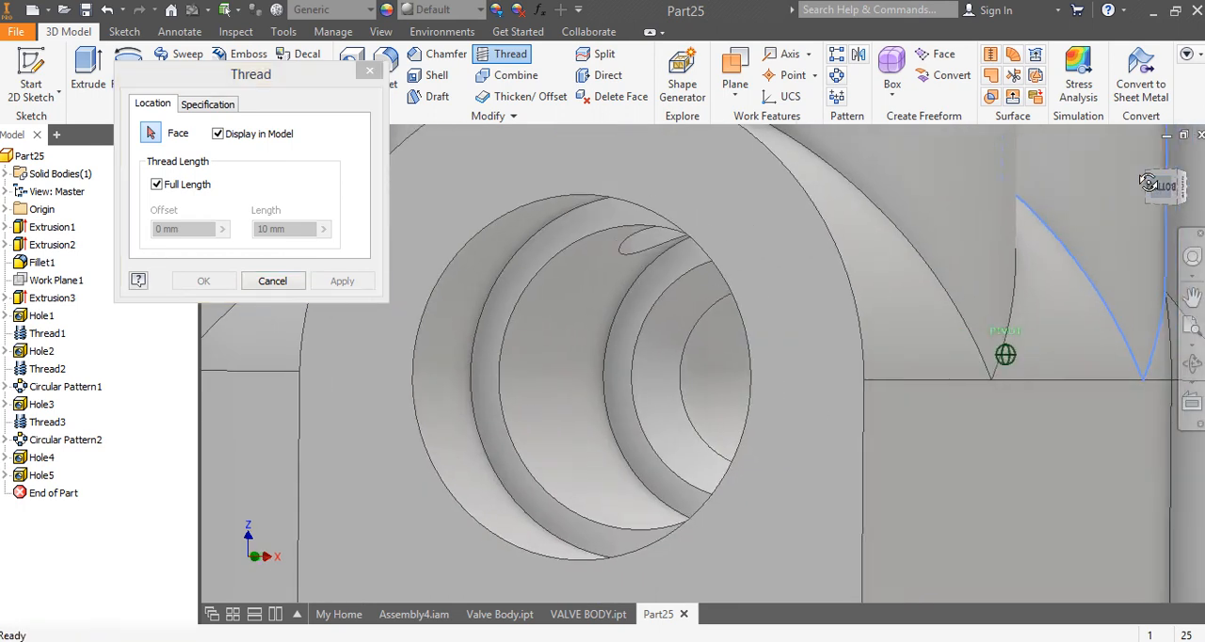
click(461, 377)
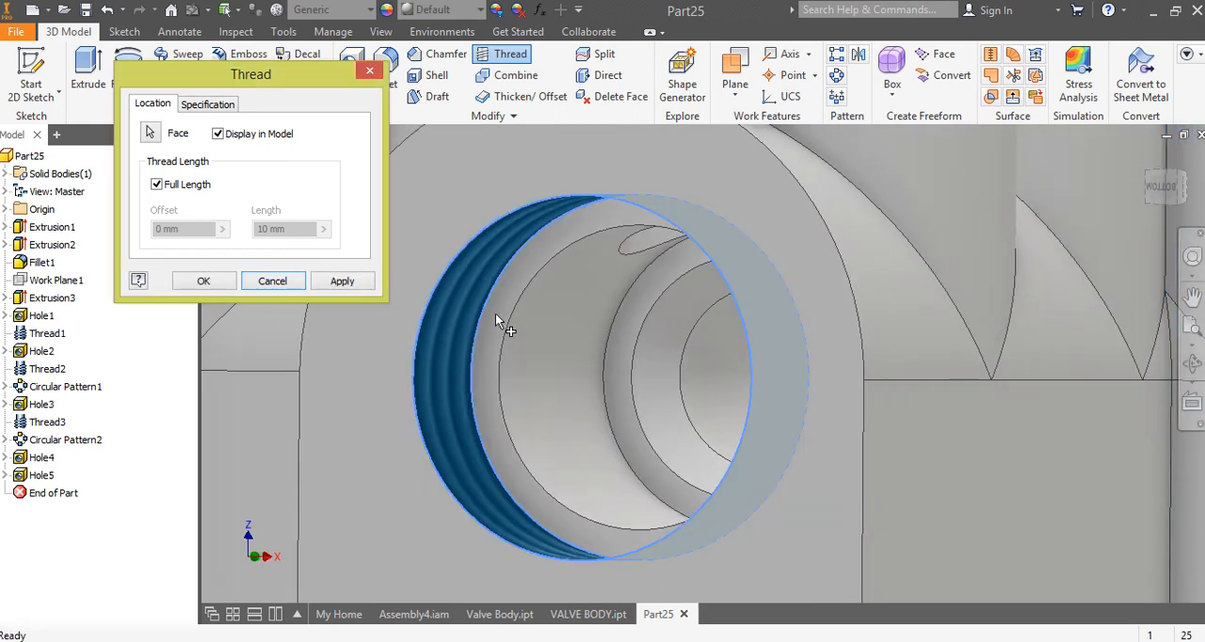
click(212, 107)
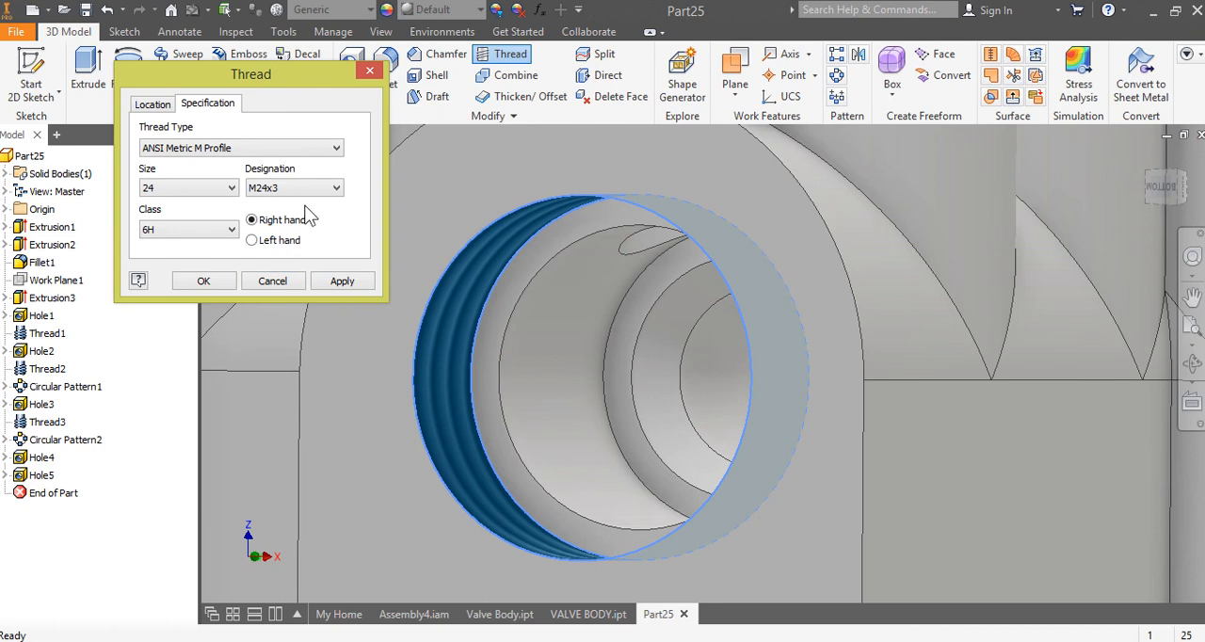
click(204, 283)
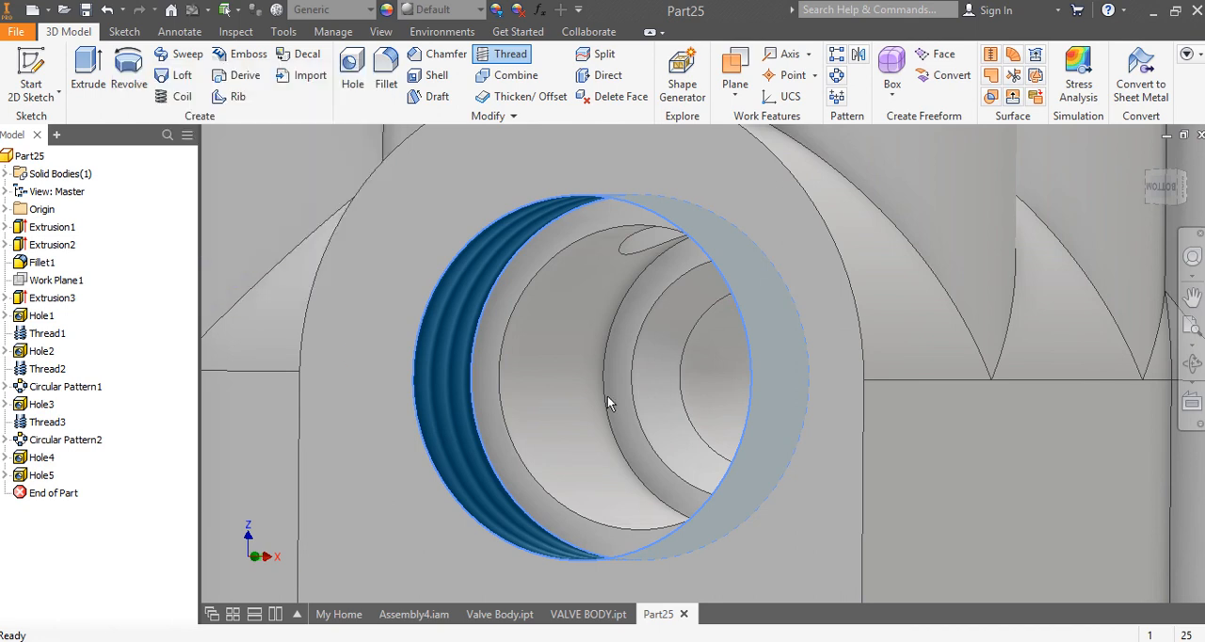
Step: Circular-pattern both end-face holes and their thread about the base disc's axis, with 4 occurrences over 360 degrees
scroll(577, 382, down, 5)
click(1163, 189)
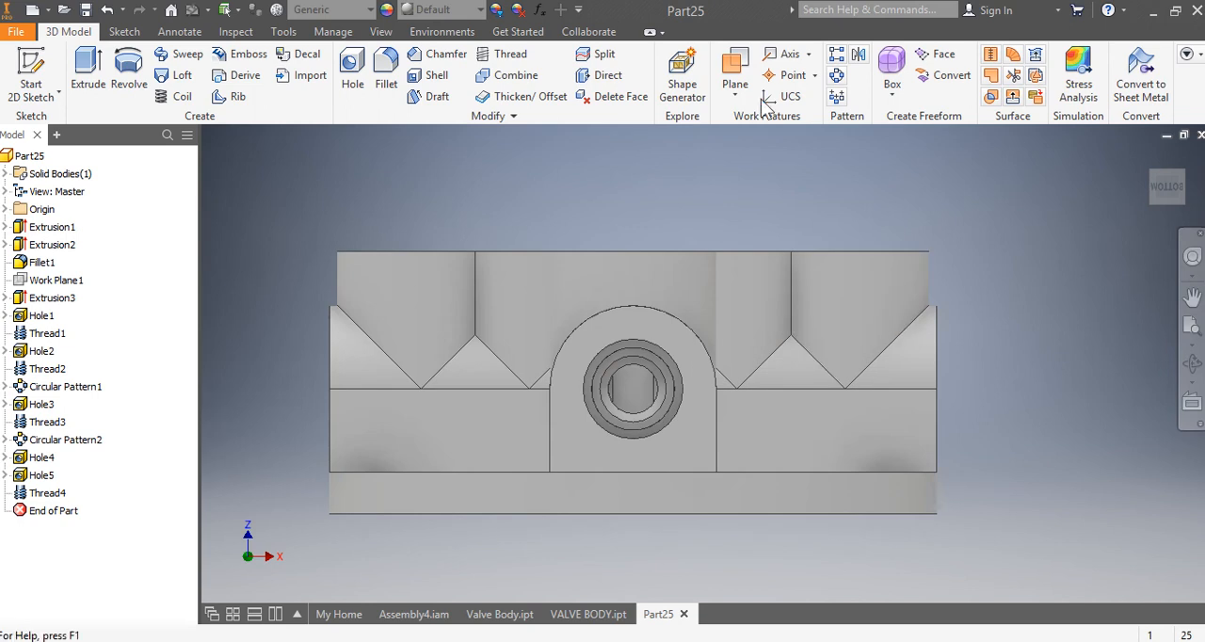
click(836, 76)
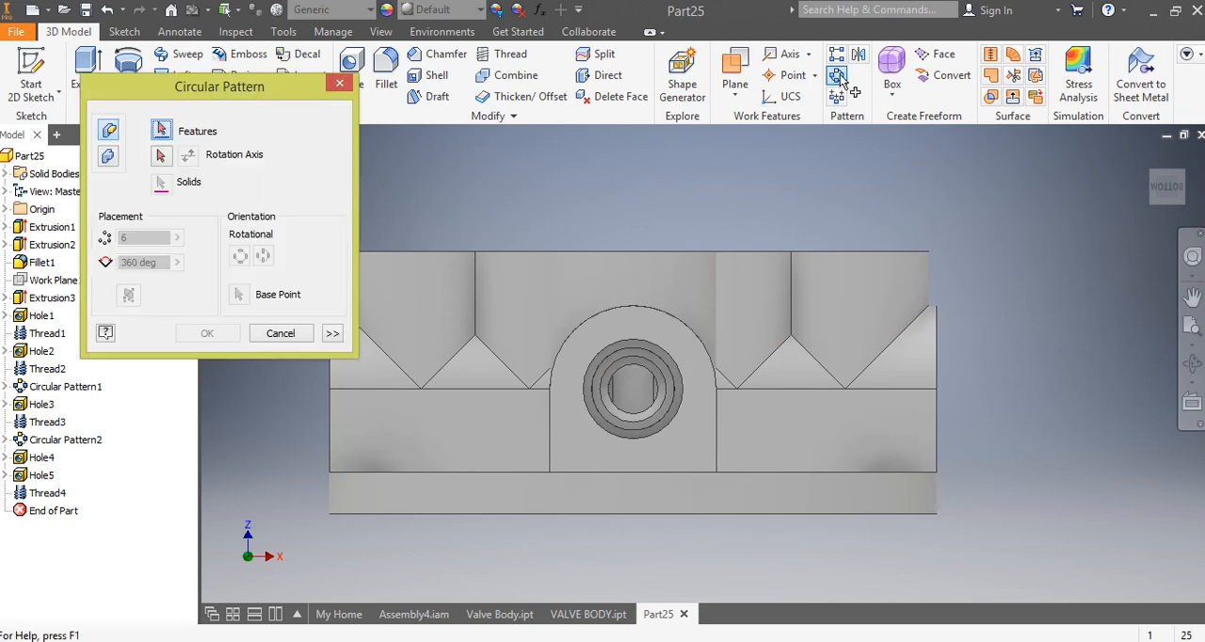
click(42, 458)
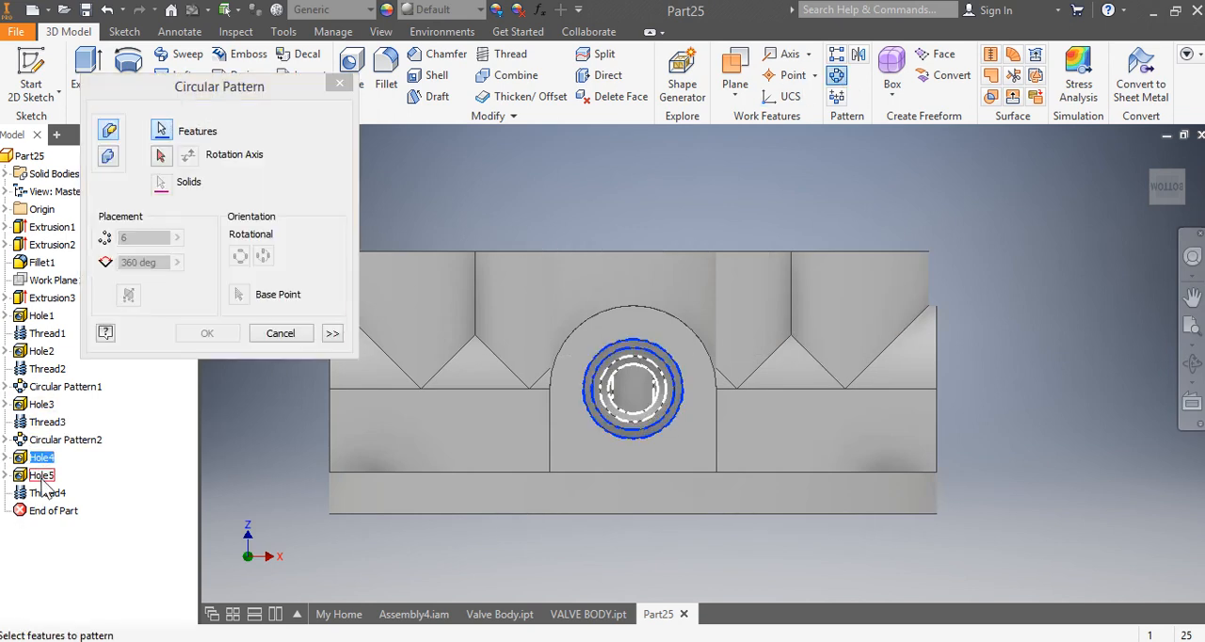
click(43, 476)
click(43, 493)
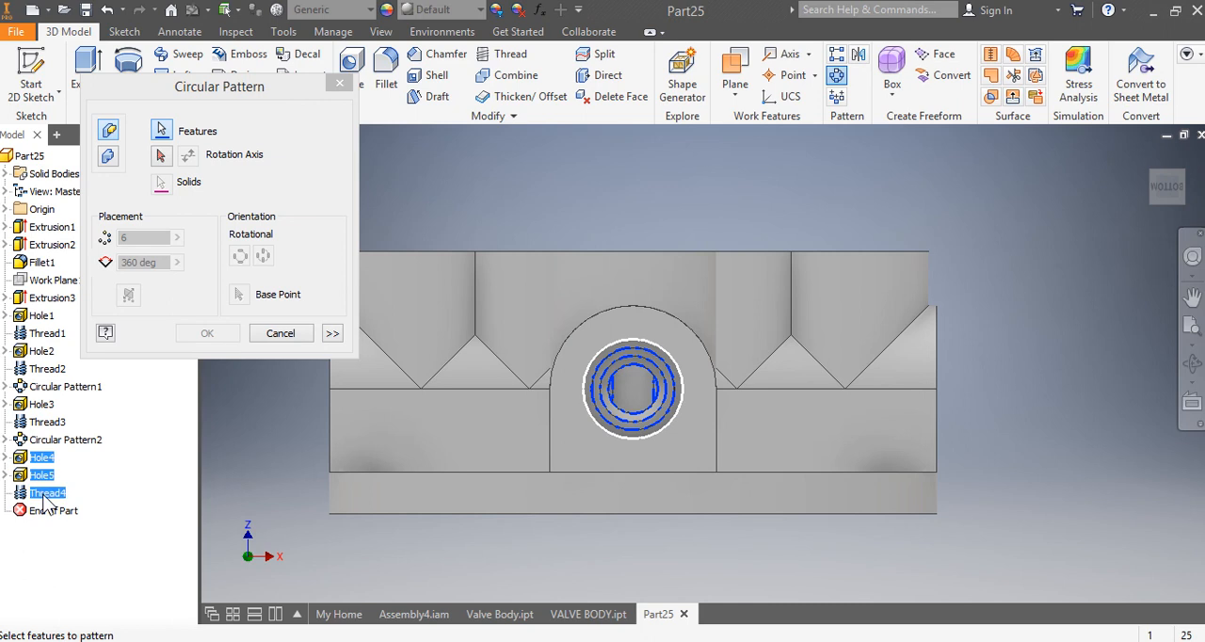
click(1186, 184)
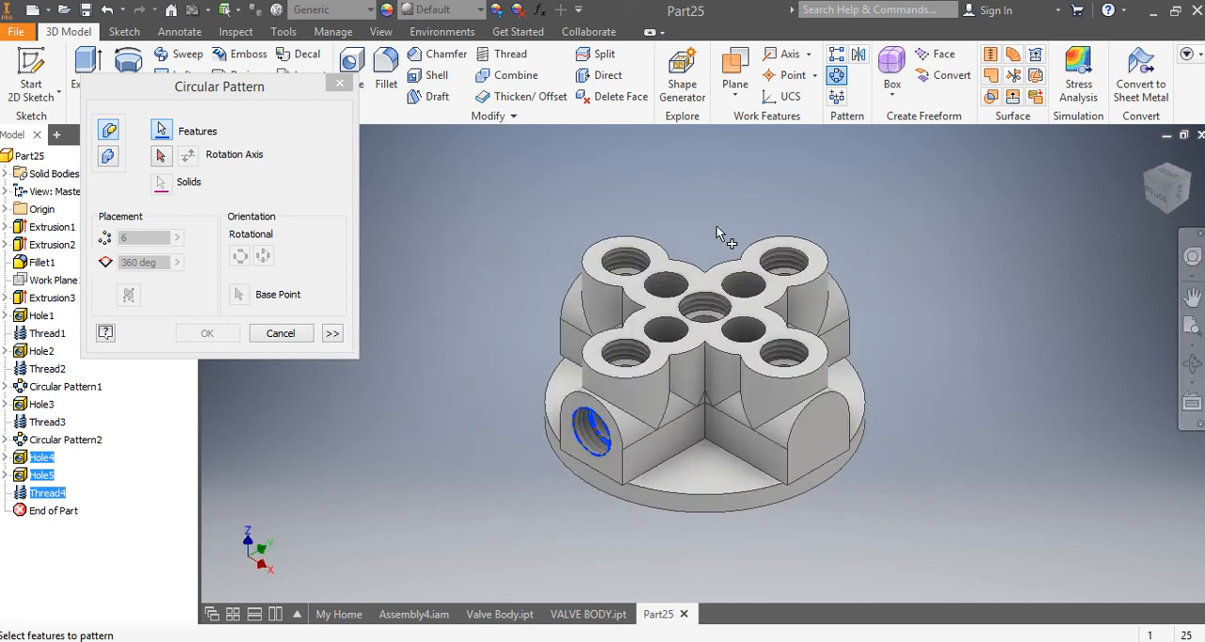
click(161, 157)
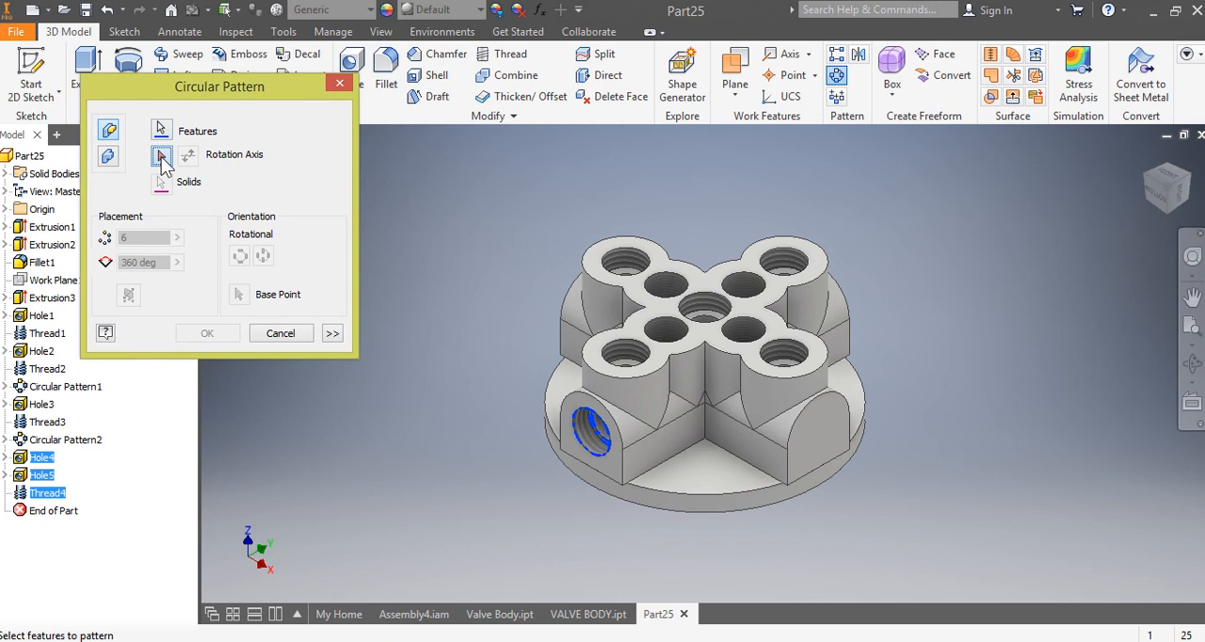
click(707, 510)
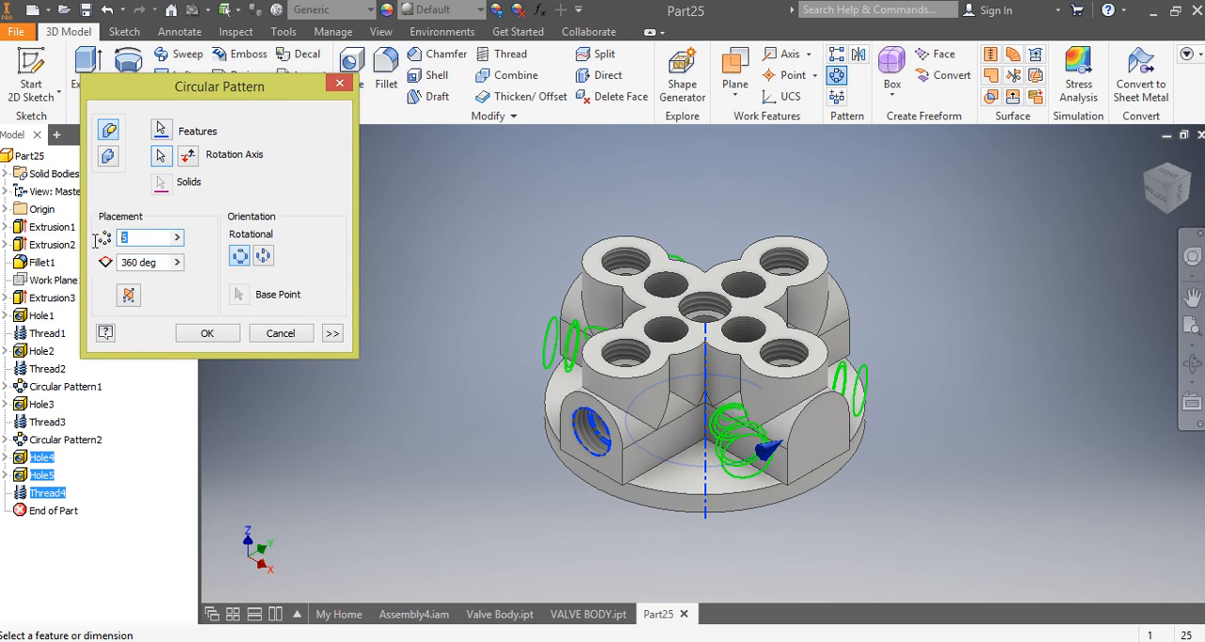
text(4)
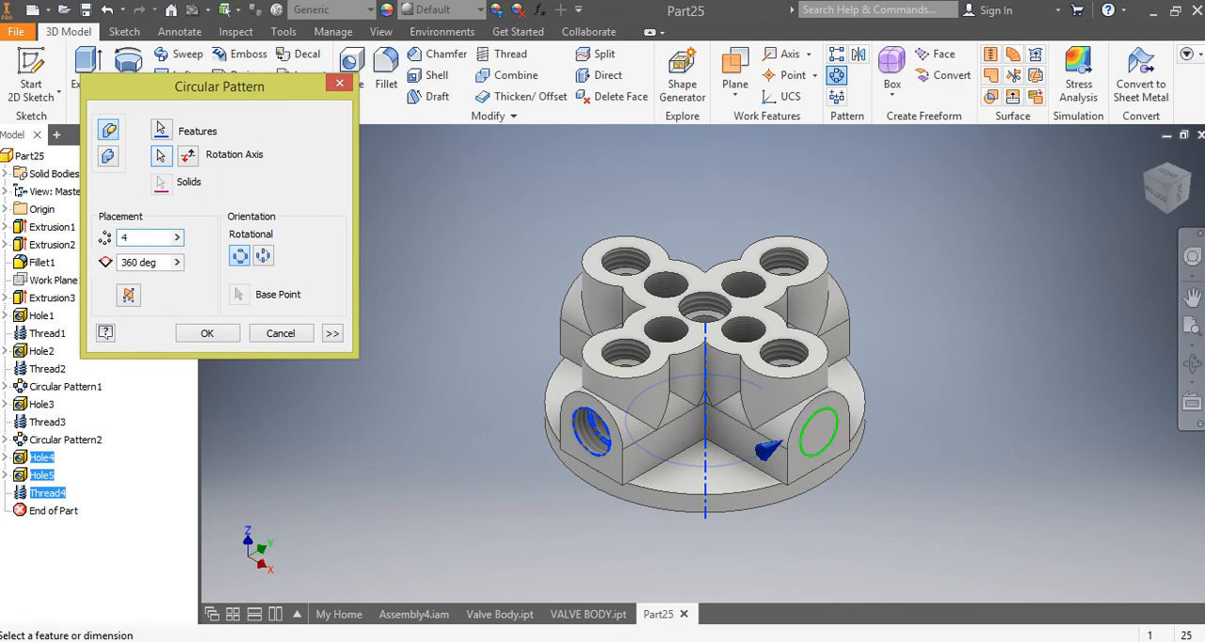
click(207, 333)
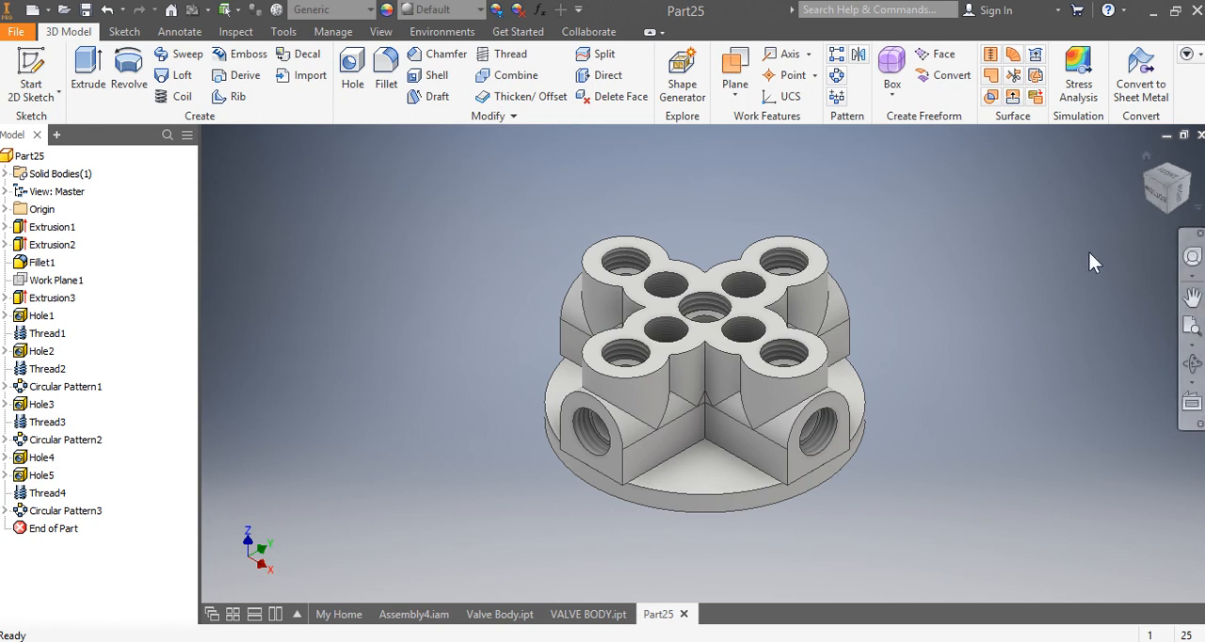
Step: Start a 2D sketch on the base disc's exposed upper face between two cross arms
click(1168, 174)
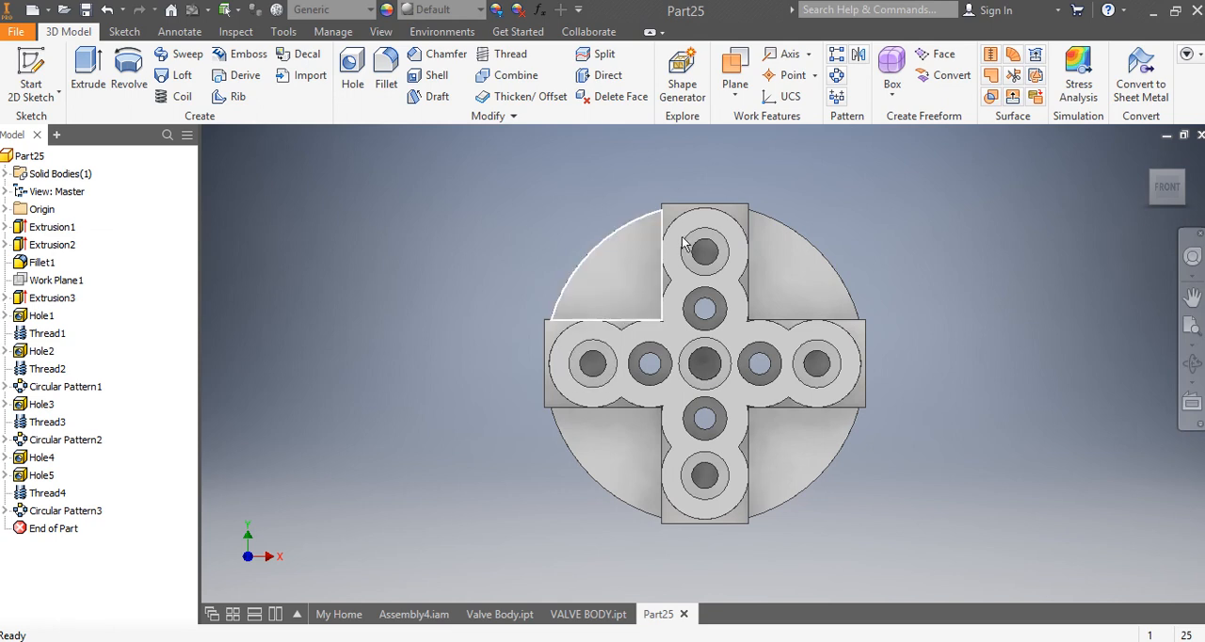
click(34, 71)
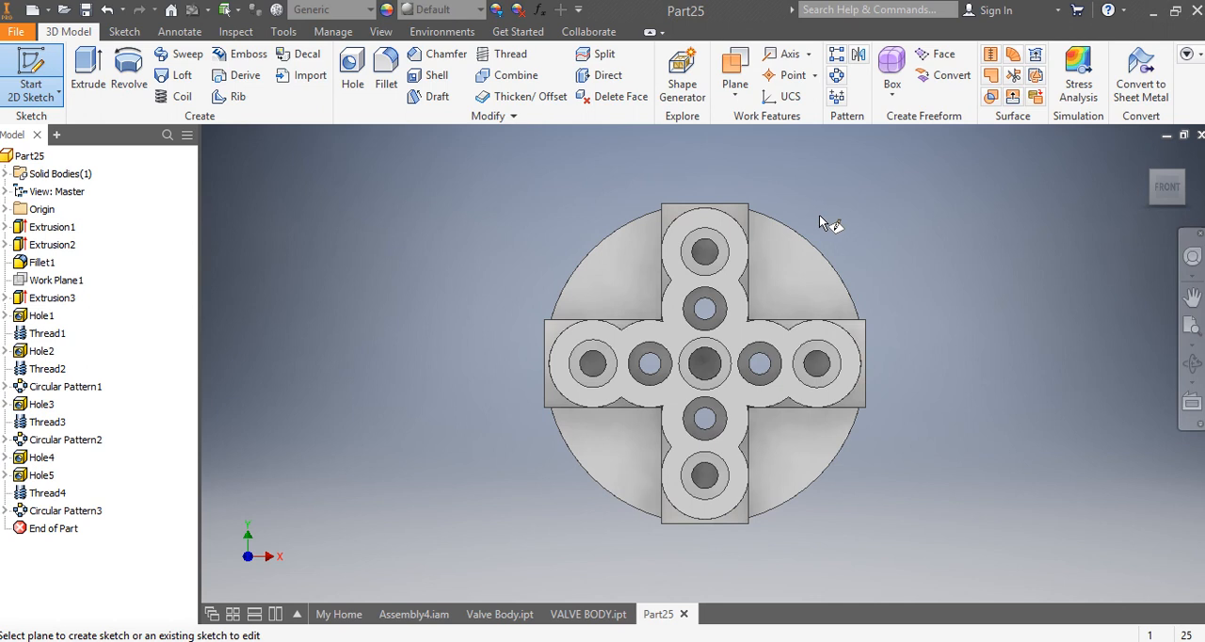
click(801, 264)
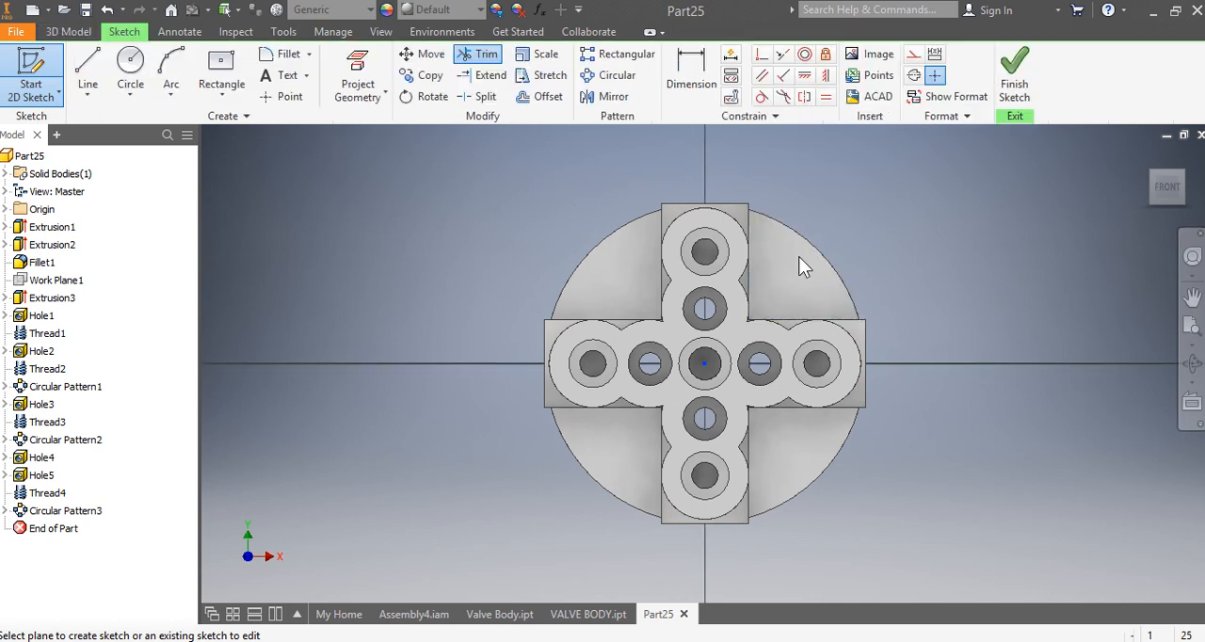
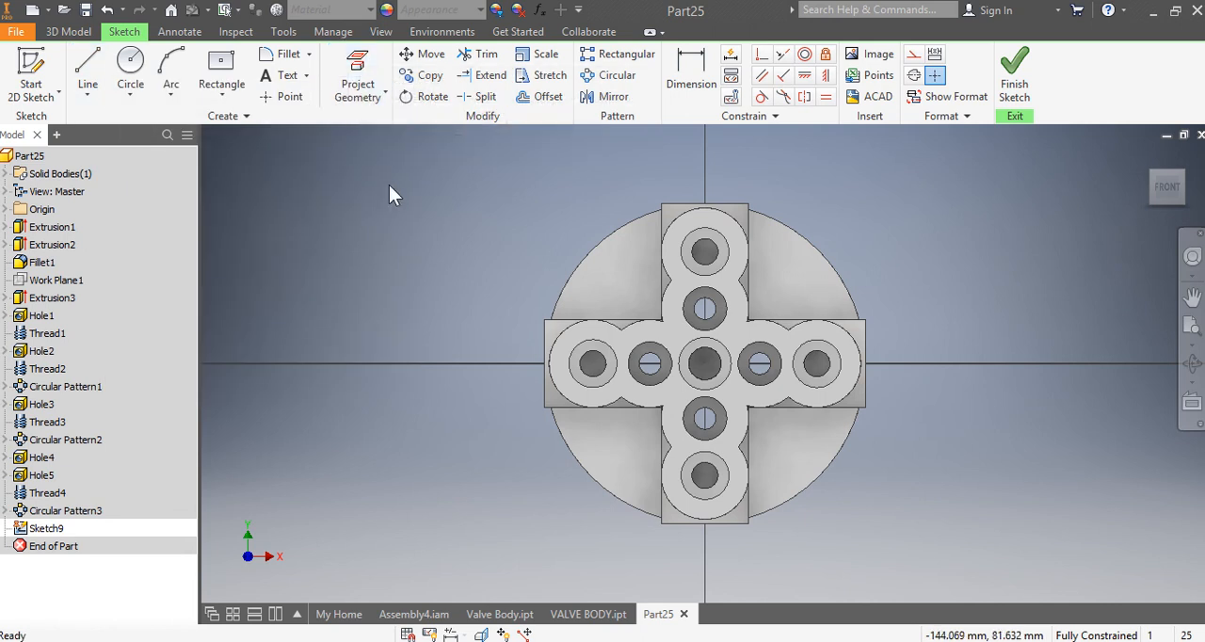
Step: Slice the graphics at the sketch plane and draw a horizontal construction line about 86 mm long from the disc's centre
key(F7)
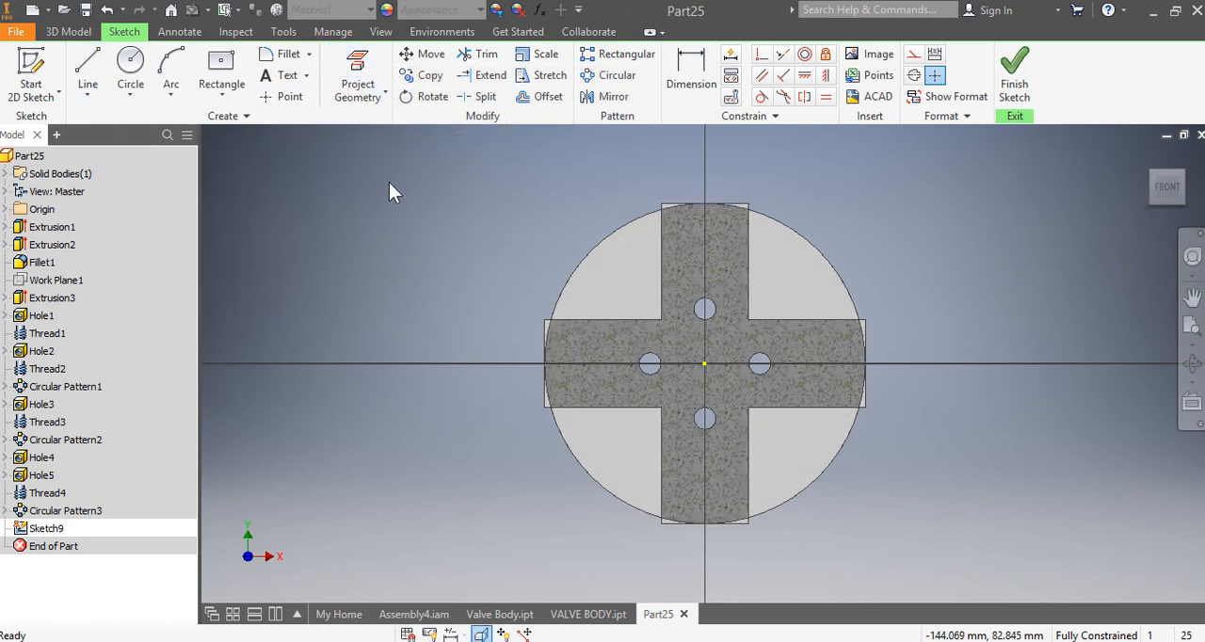
click(90, 75)
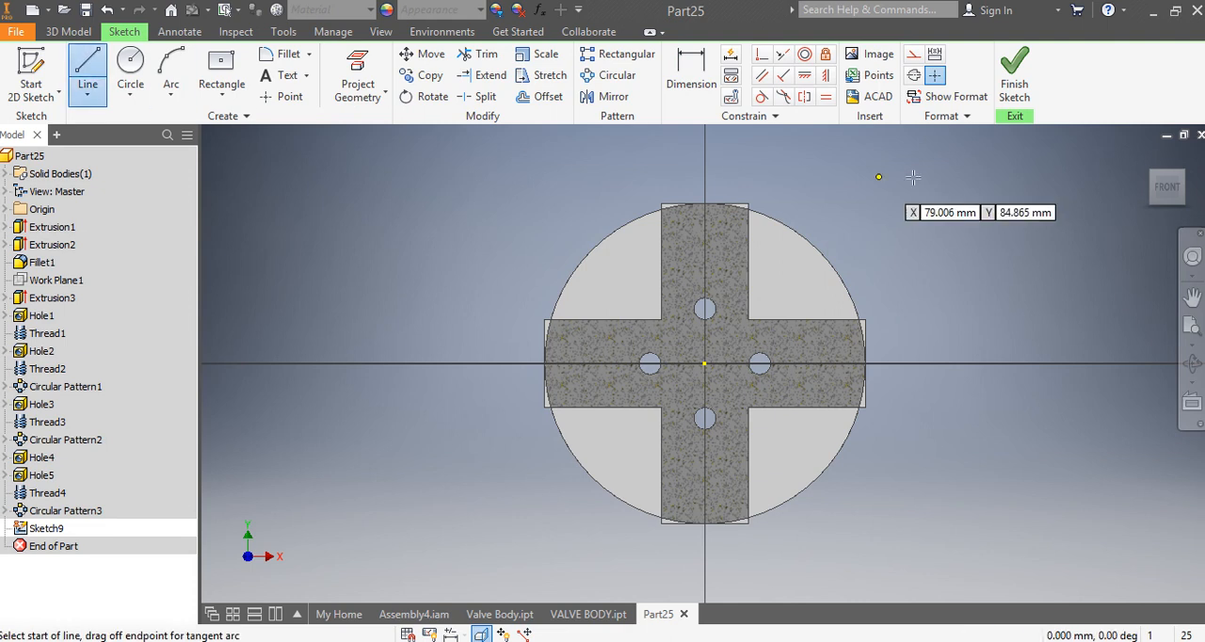
click(914, 56)
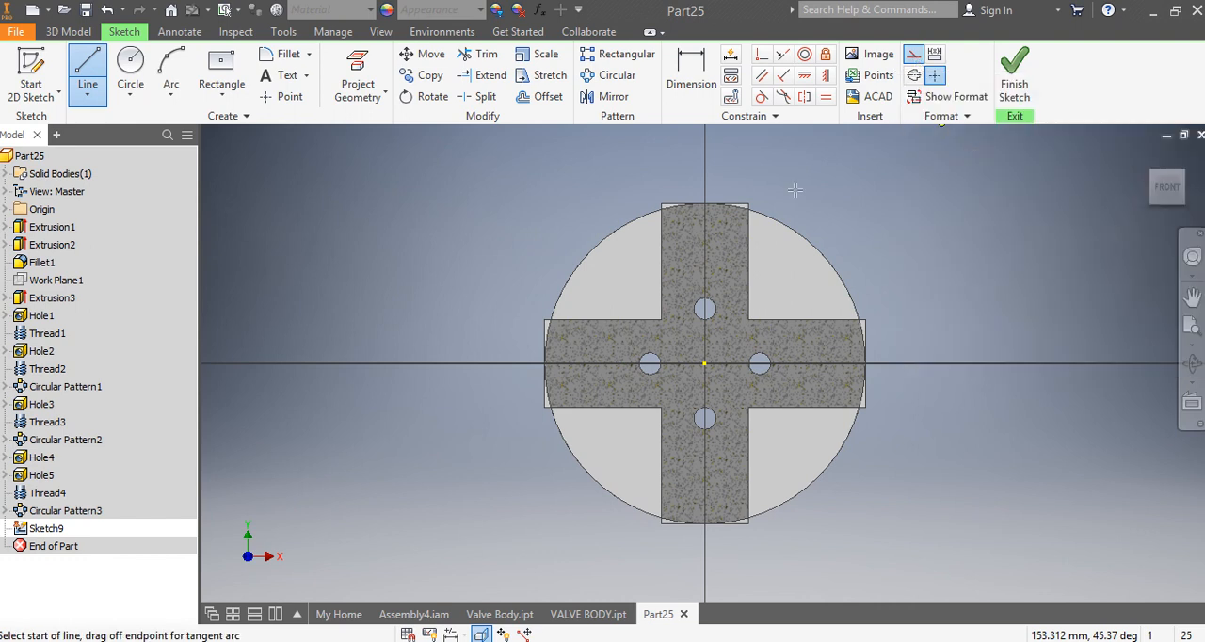
click(705, 364)
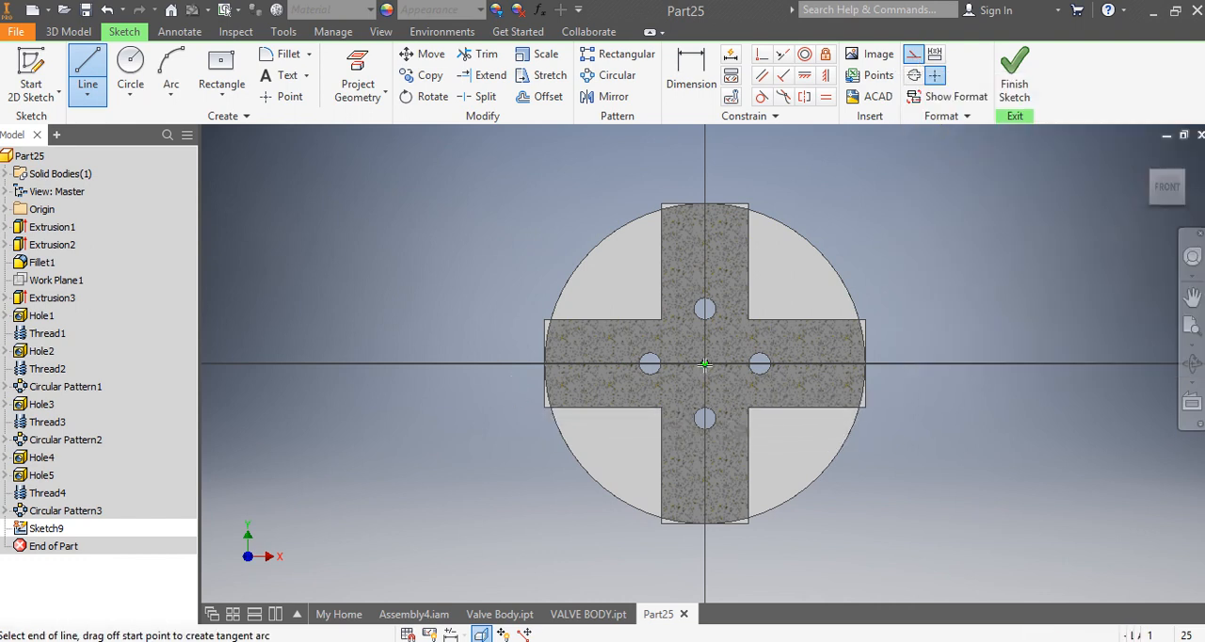
click(893, 364)
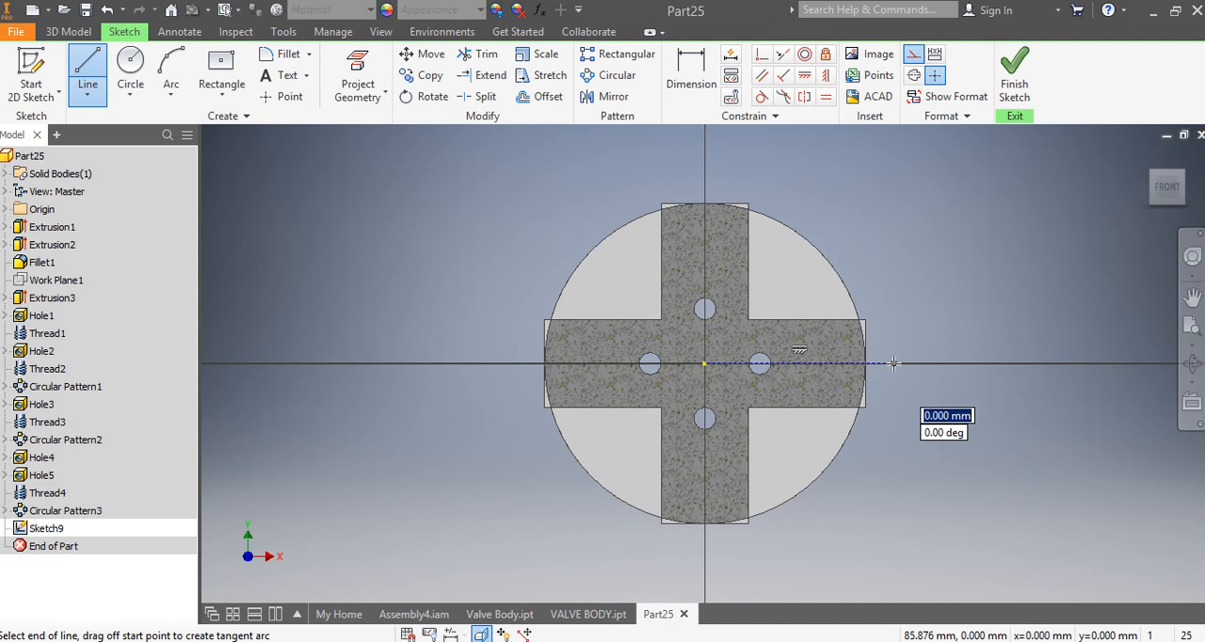
right_click(899, 344)
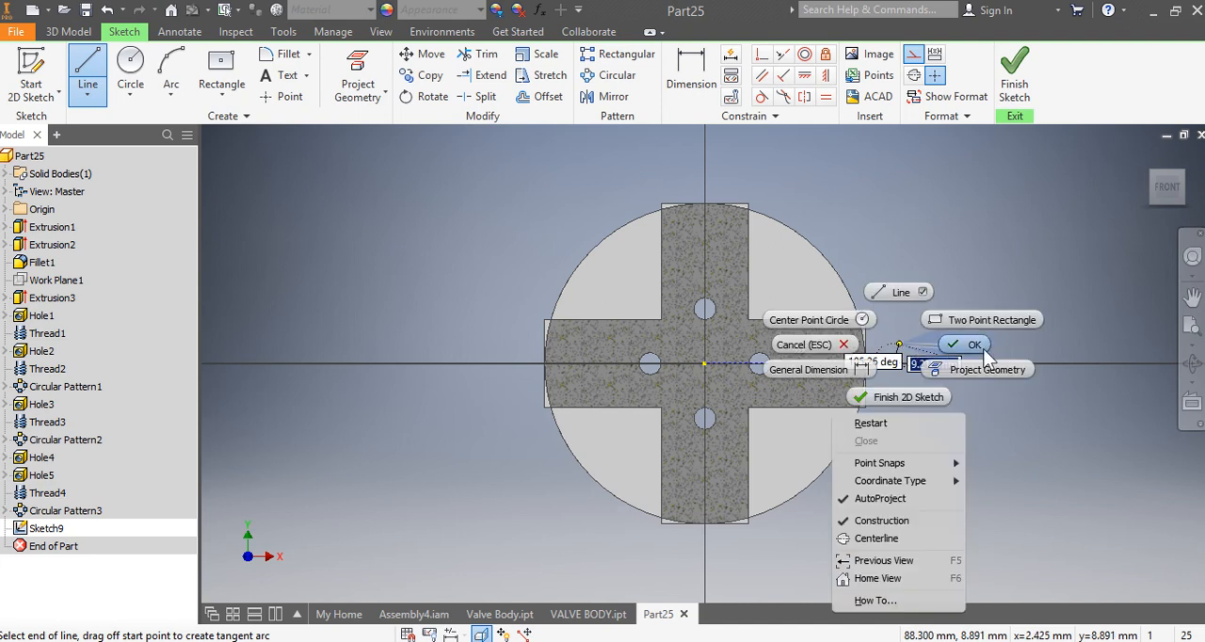
click(941, 346)
Step: Draw two slanted construction lines from the disc's centre past its rim, at about 34 and 62 degrees above the horizontal line
click(88, 76)
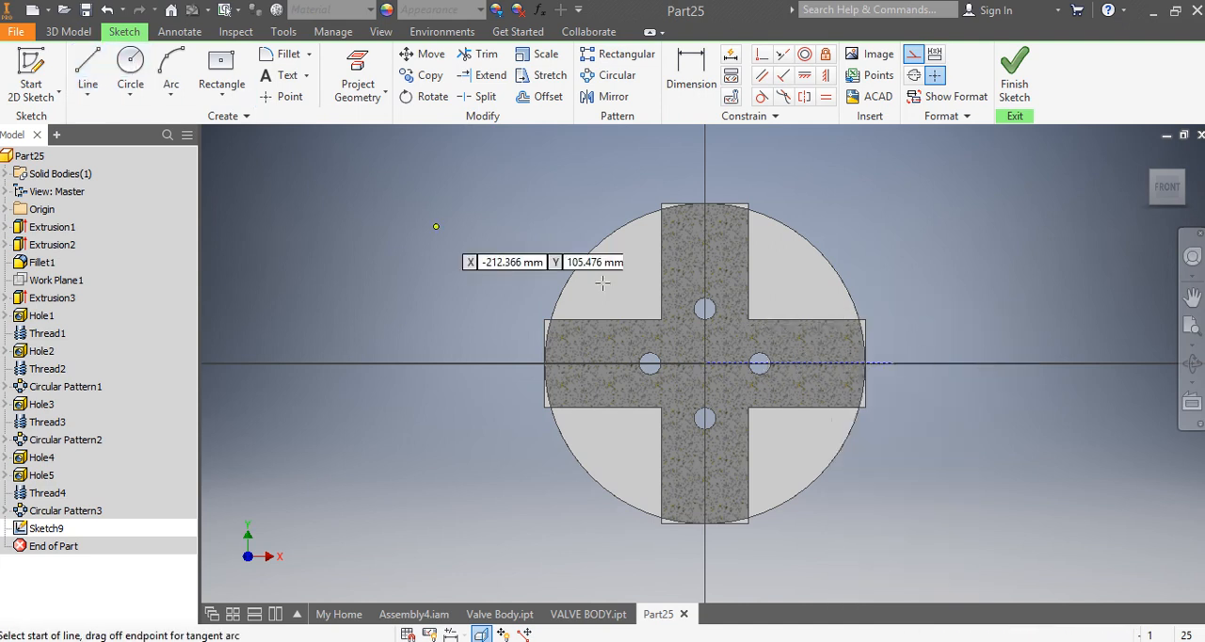
click(704, 363)
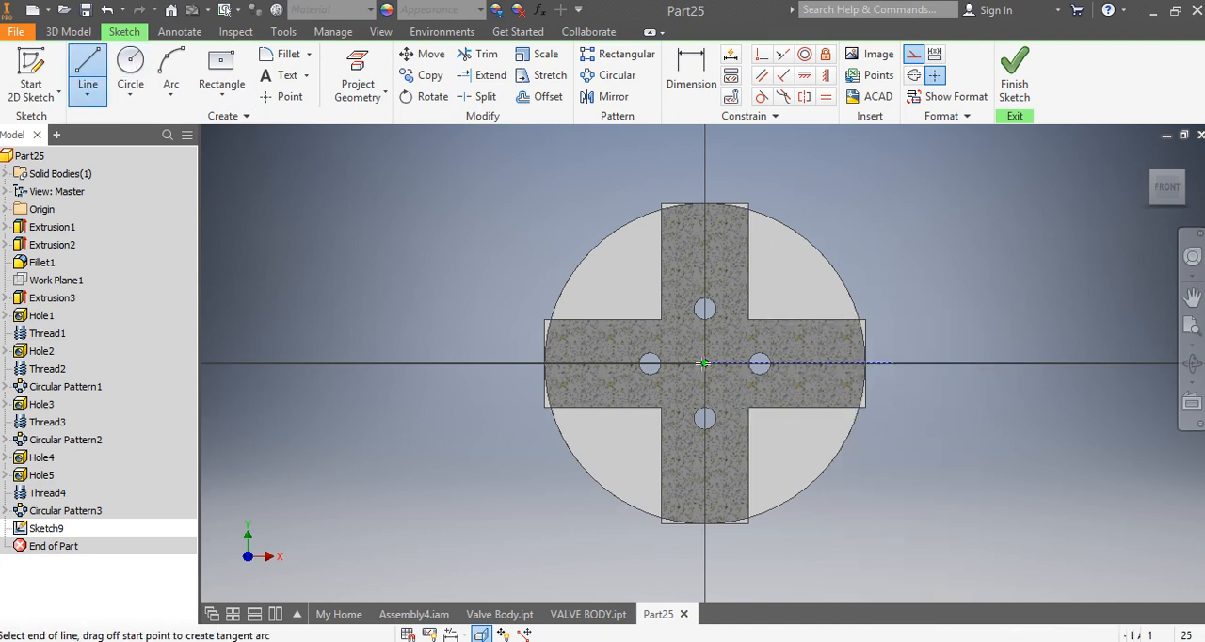
right_click(860, 258)
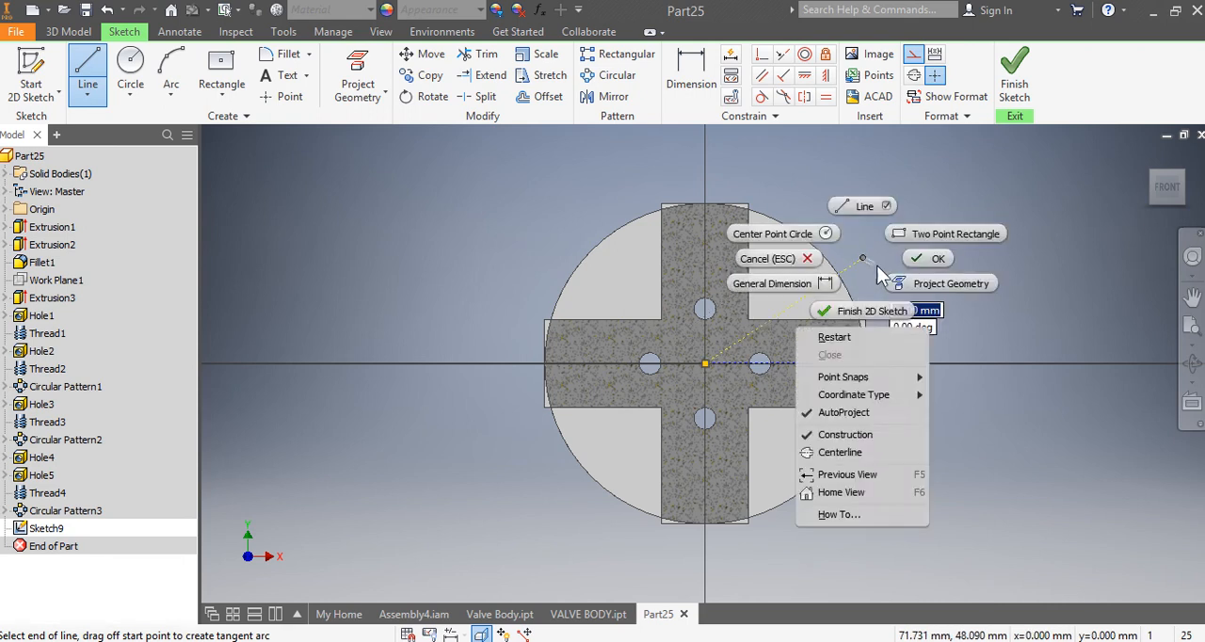
click(909, 270)
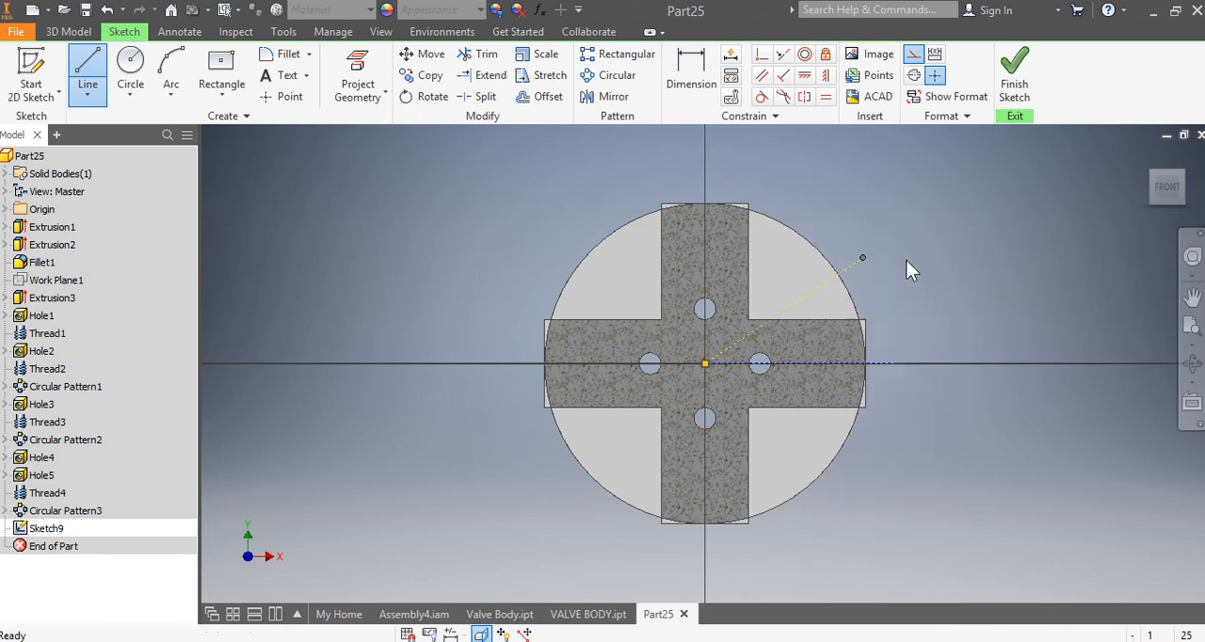
click(92, 91)
click(92, 73)
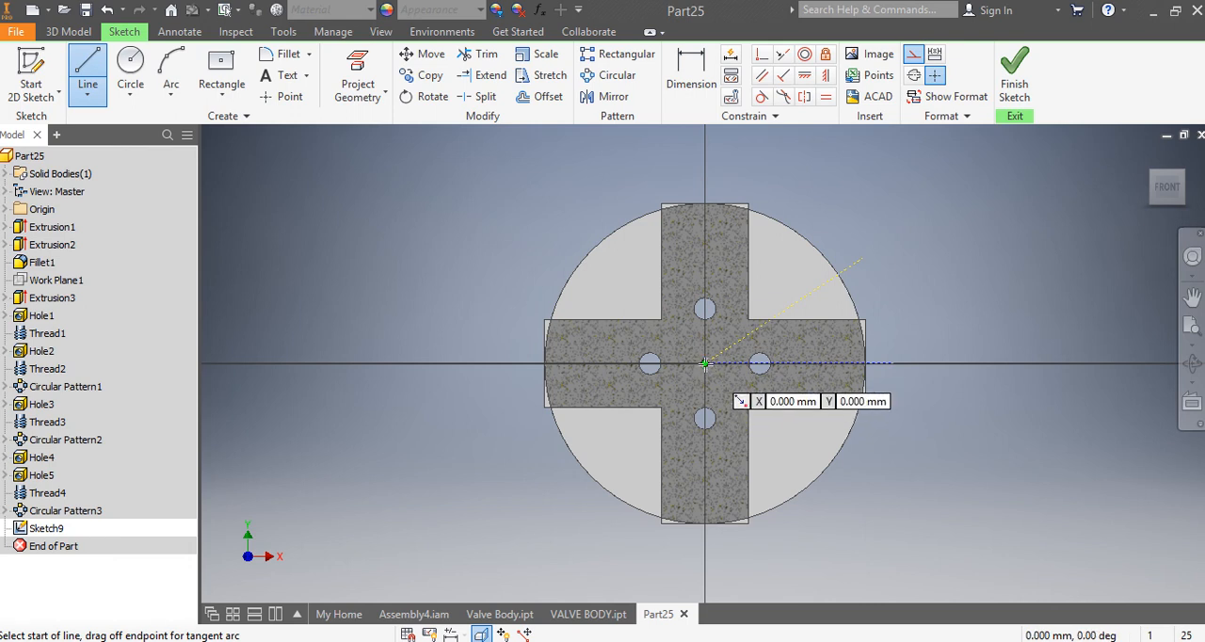
click(705, 363)
click(789, 204)
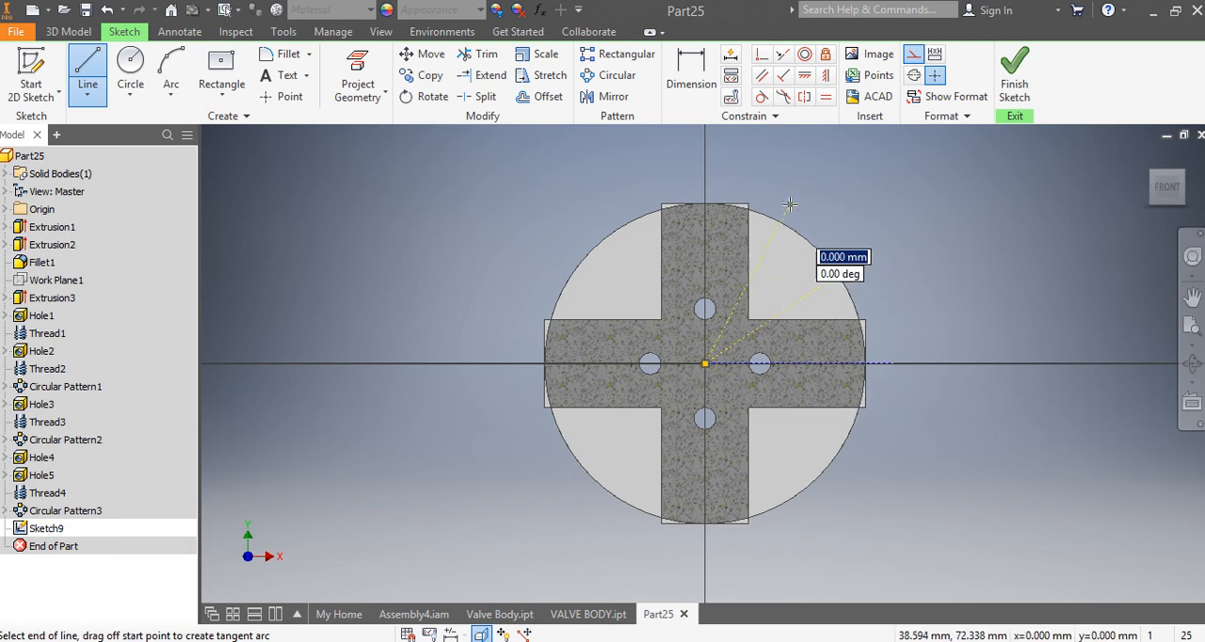
right_click(789, 204)
click(836, 208)
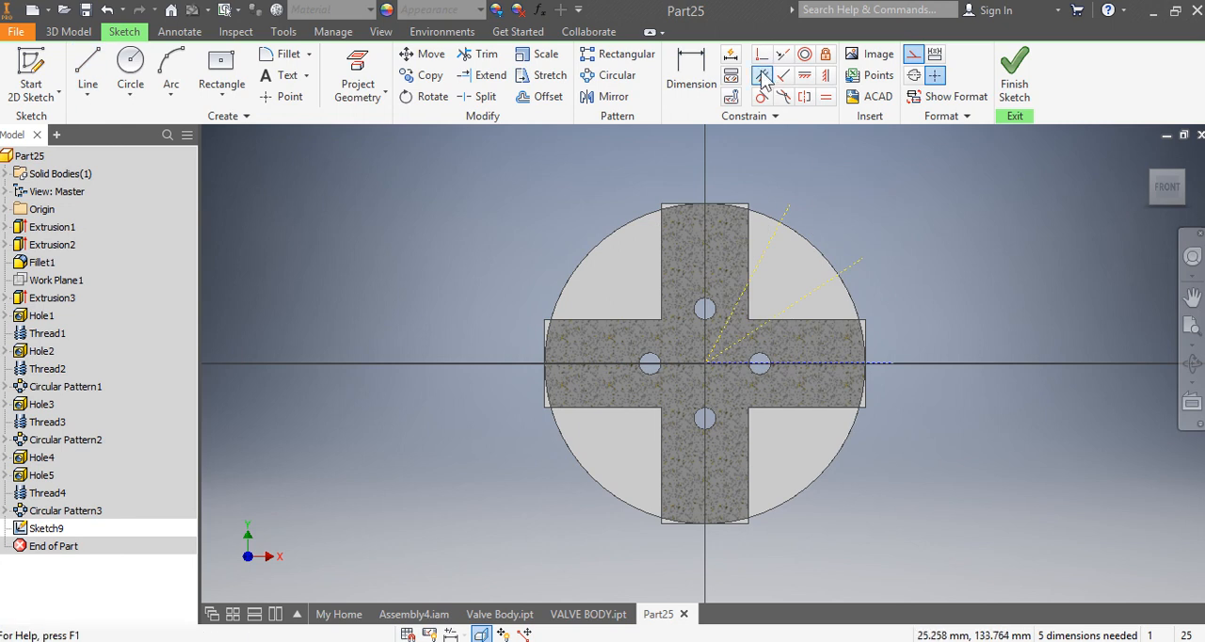
Step: Dimension the angles between the horizontal and first slanted line and between the two slanted lines at 30 degrees each
click(698, 84)
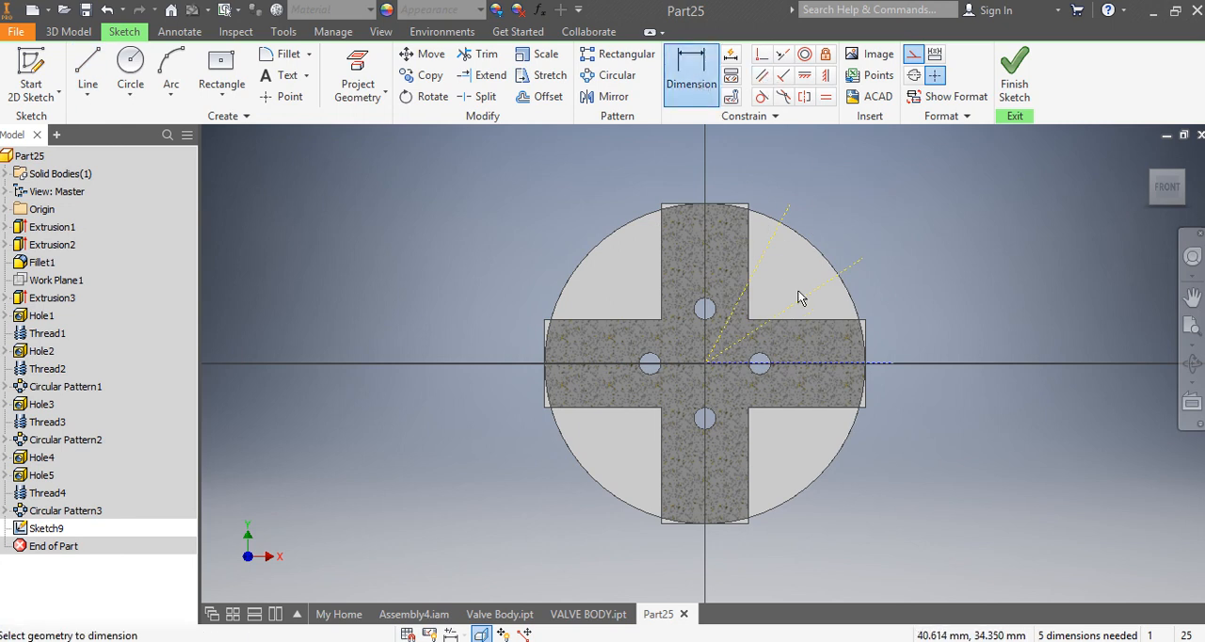
click(820, 363)
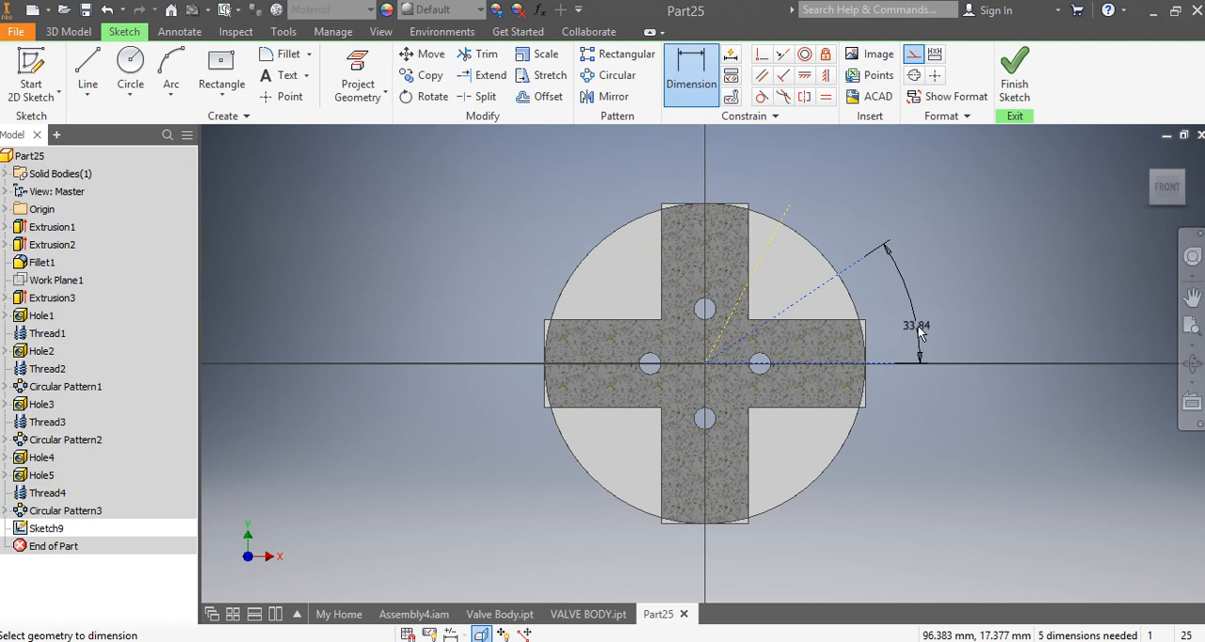
click(921, 365)
text(30)
key(Return)
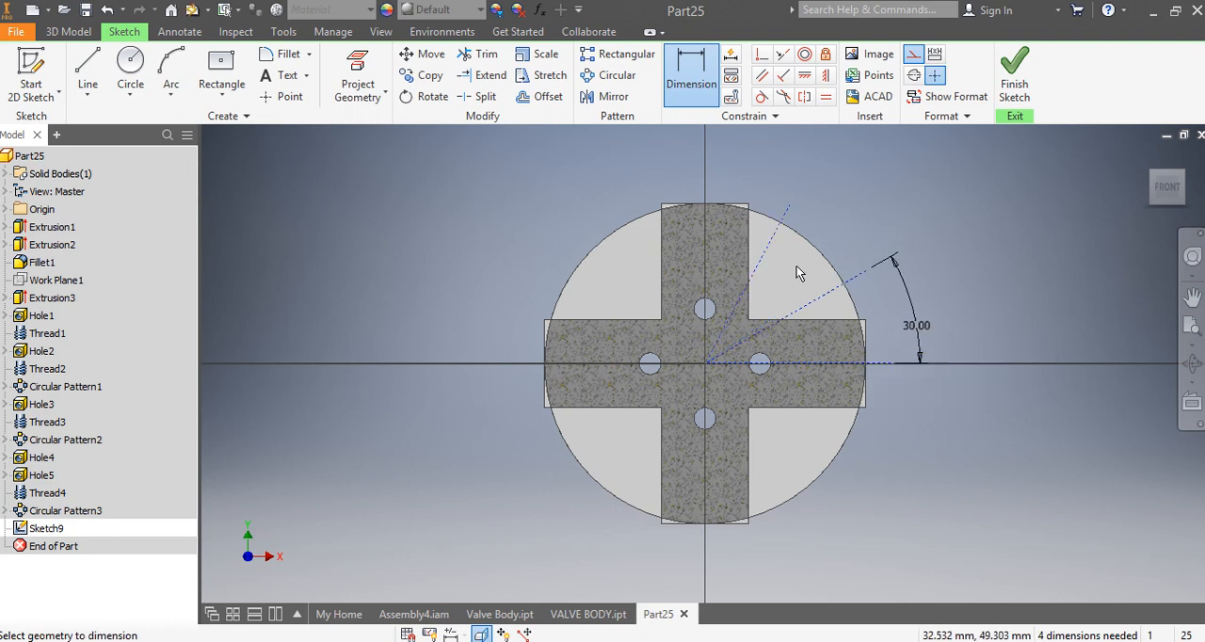
click(825, 298)
click(805, 252)
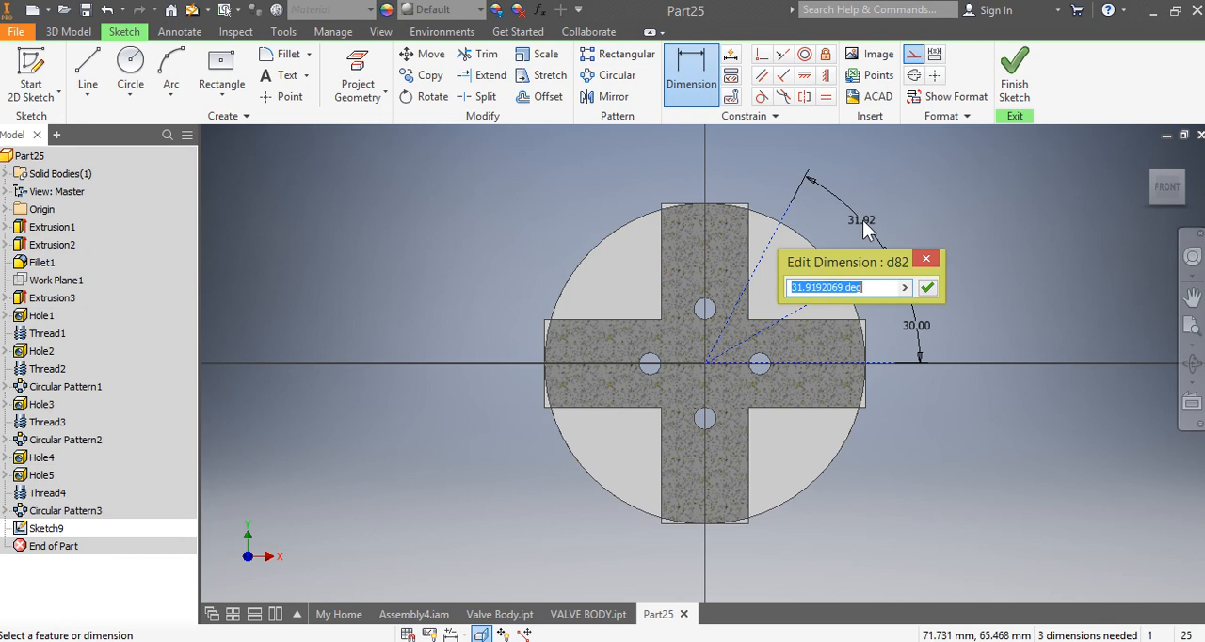
text(3)
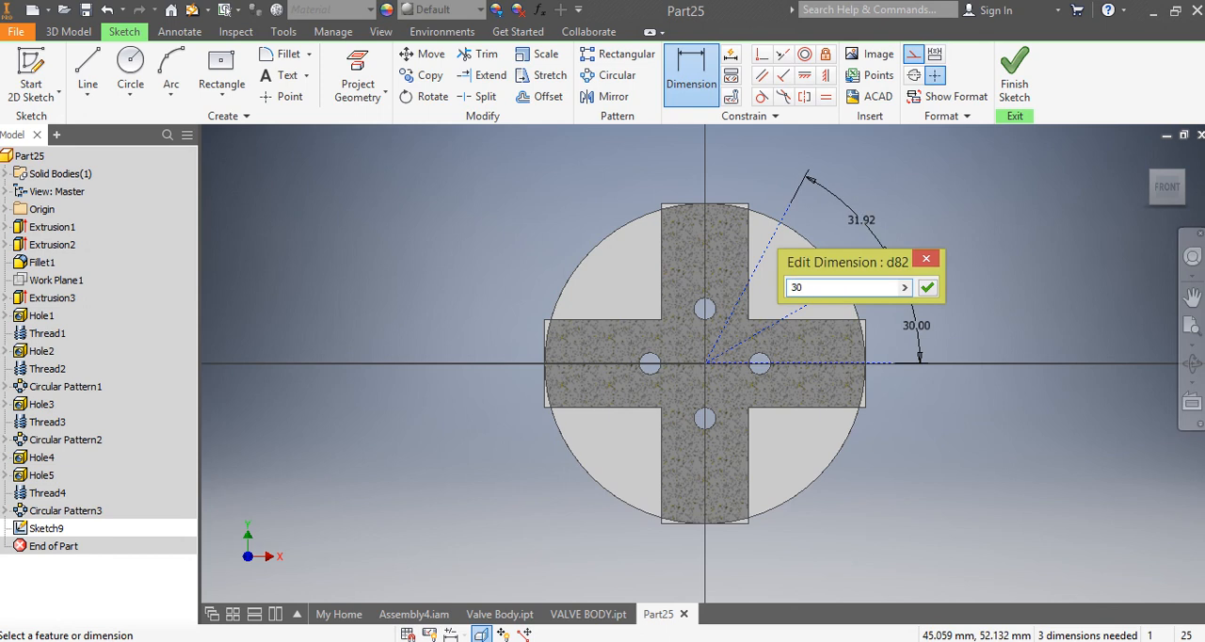
text(0)
key(Return)
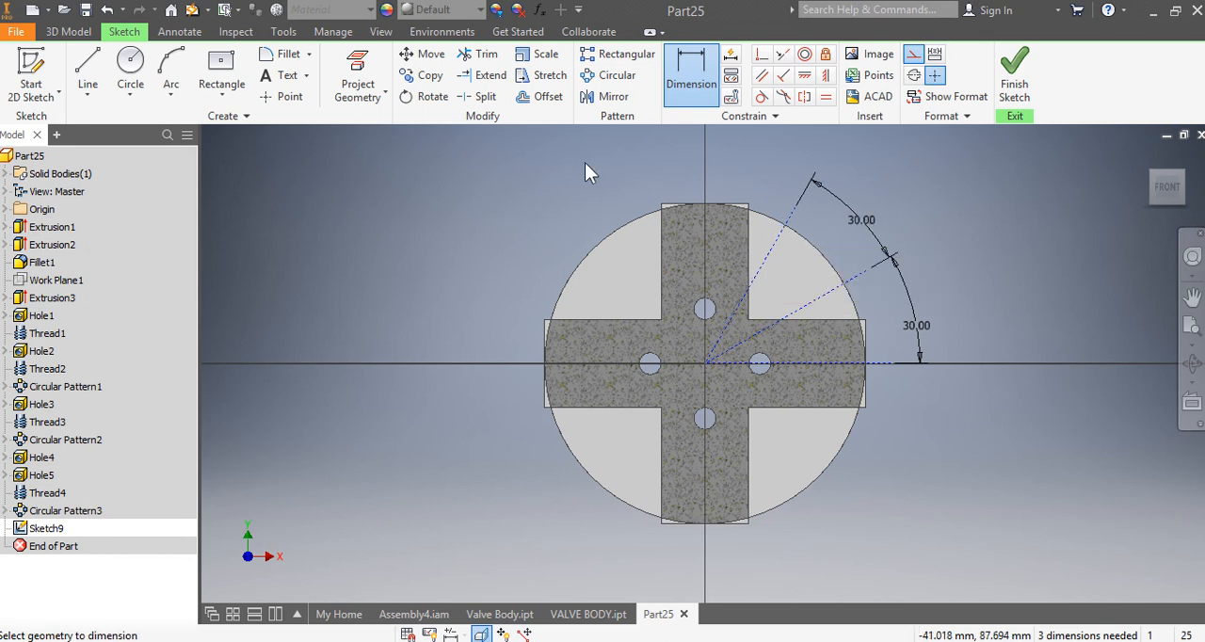
Step: Draw a 128 mm diameter construction circle centred on the base disc
click(171, 75)
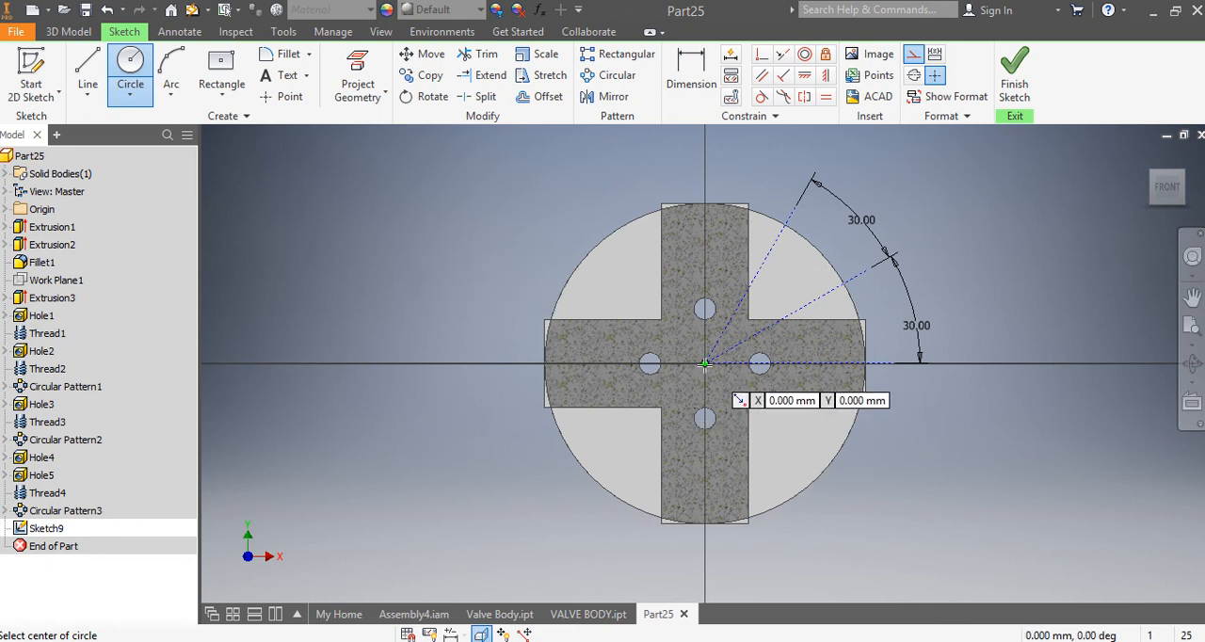
click(705, 364)
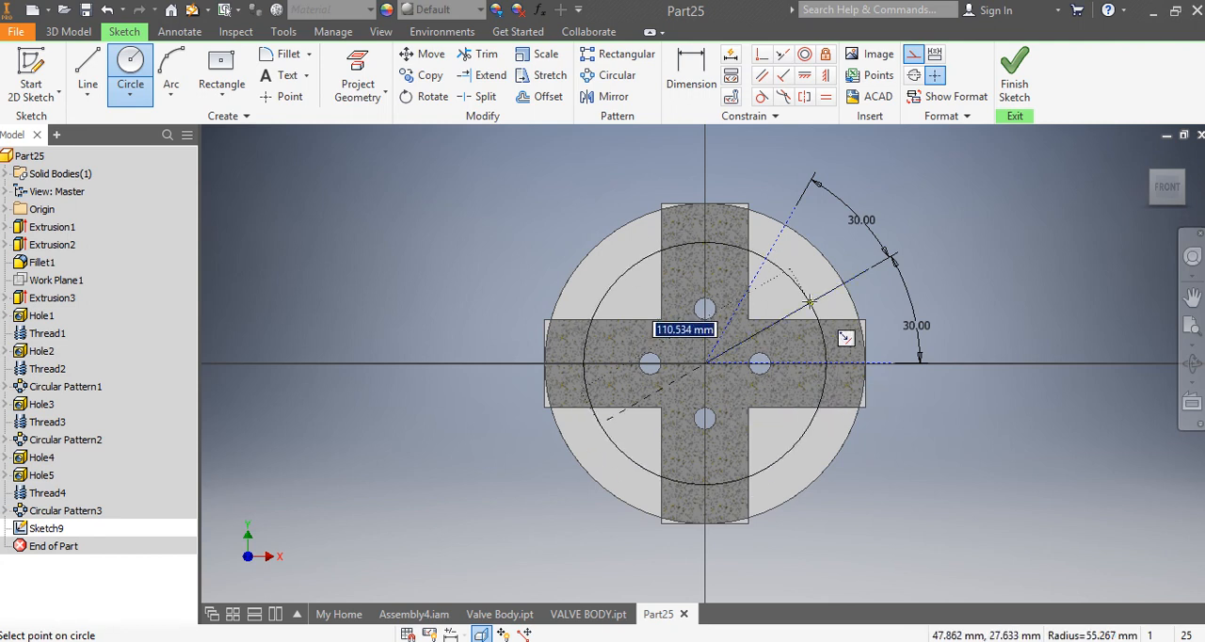
text(128)
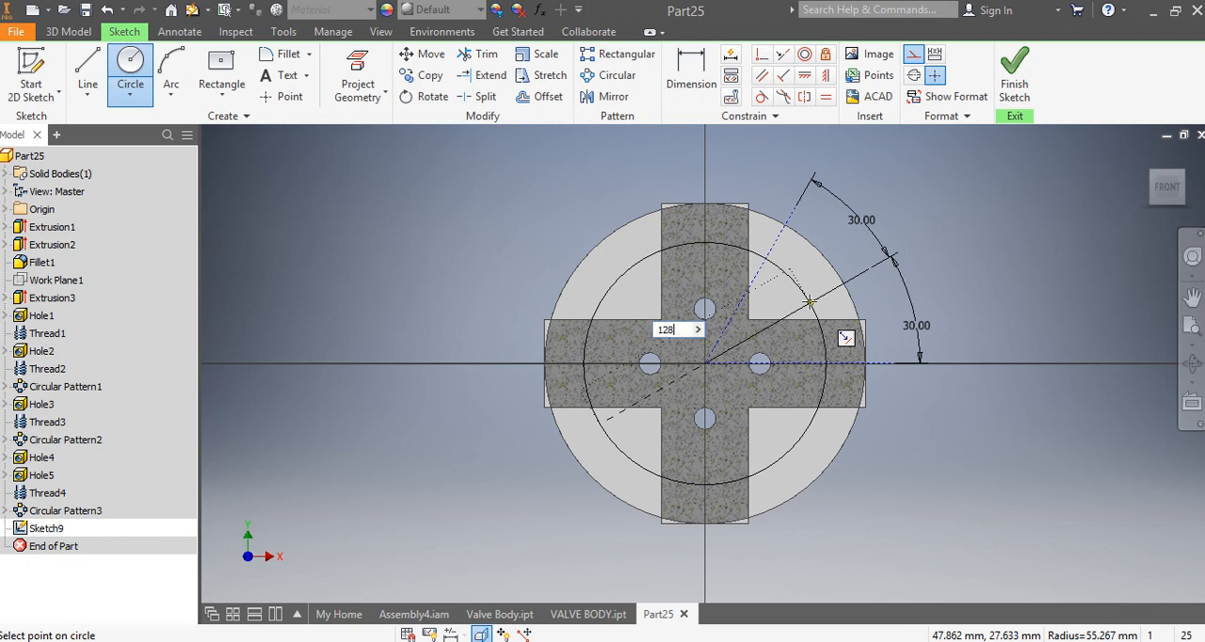
key(Return)
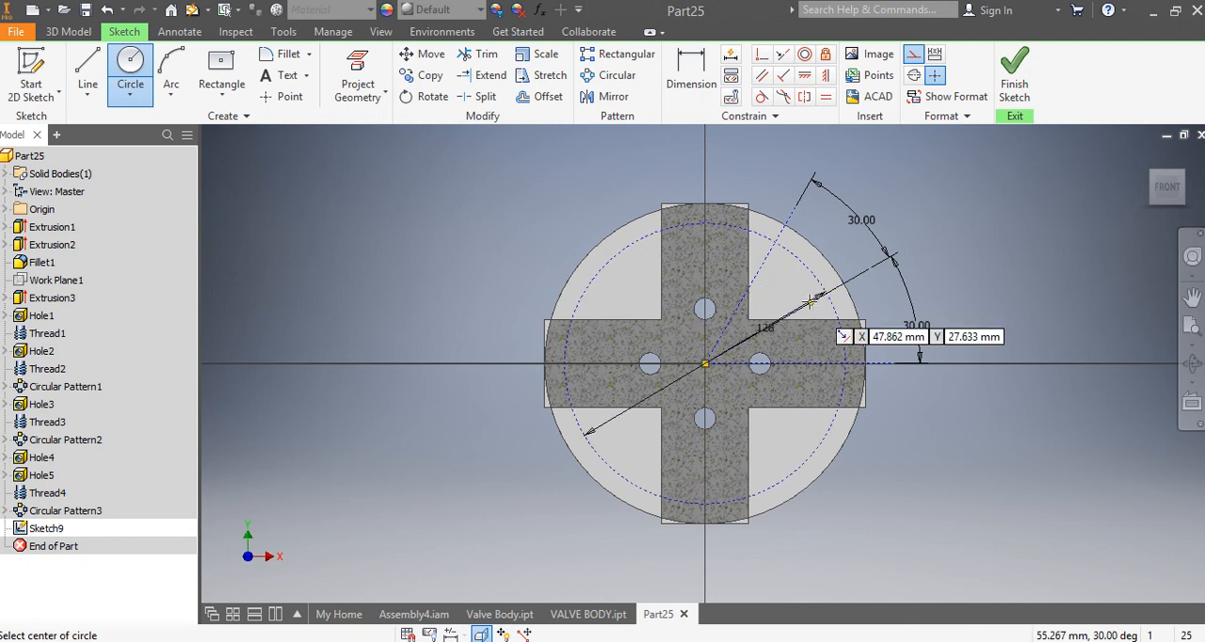
right_click(989, 198)
click(1040, 182)
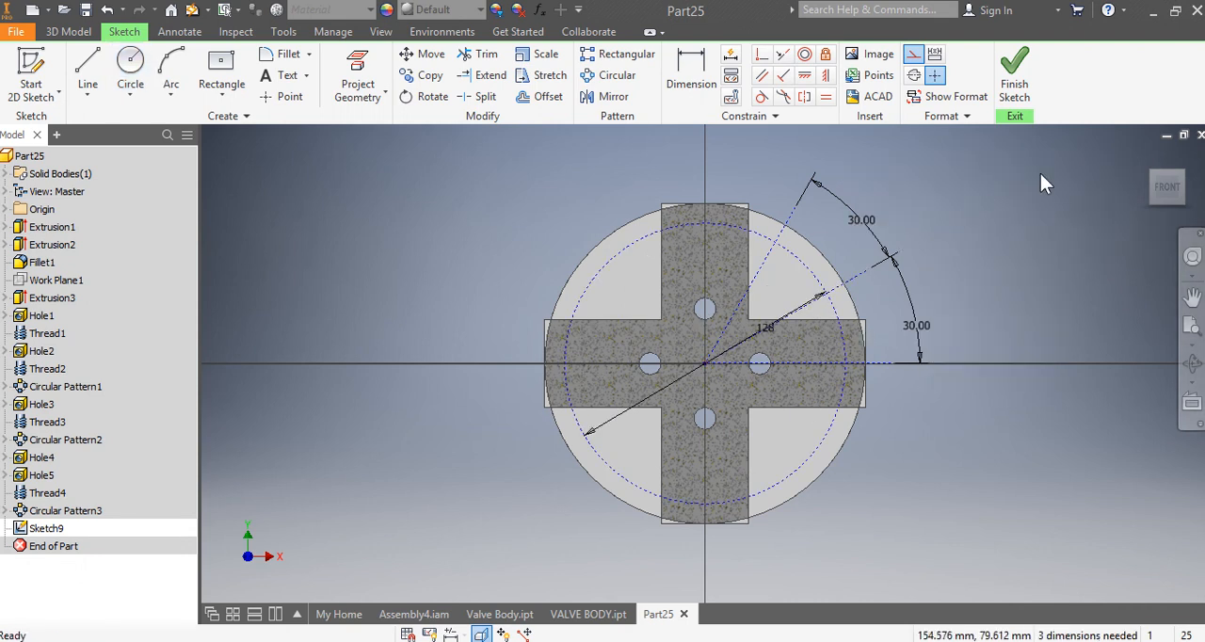
Step: Turn off construction mode, place sketch points where the circle crosses the two slanted lines, and finish the sketch
click(914, 54)
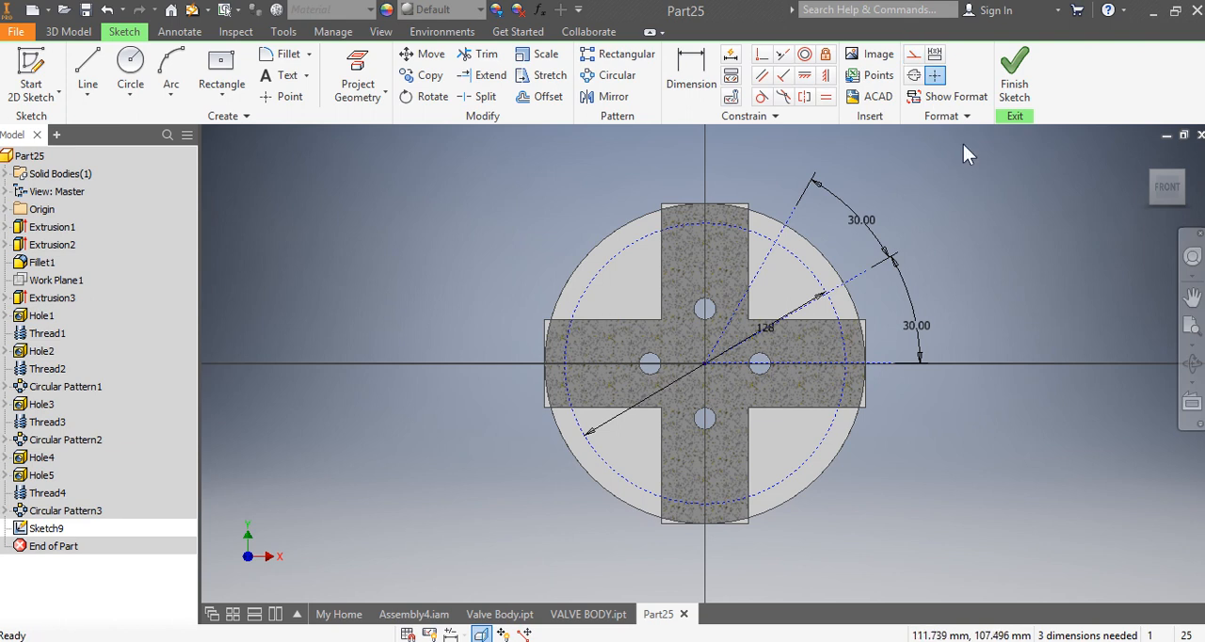
click(287, 104)
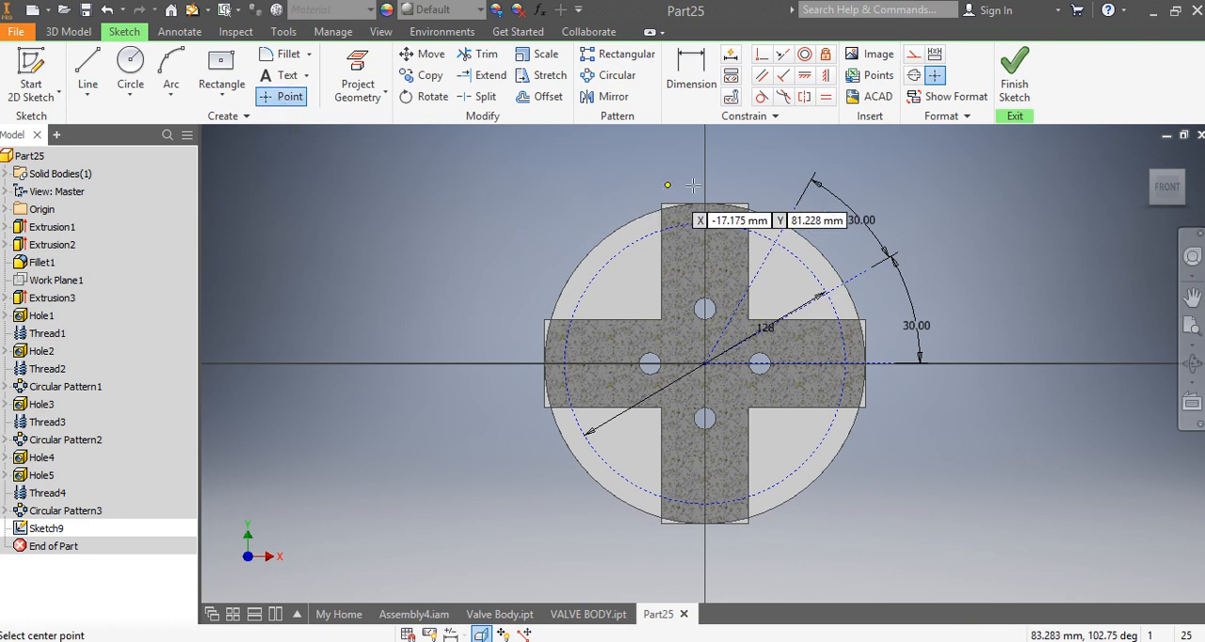
scroll(856, 196, up, 3)
scroll(857, 196, up, 2)
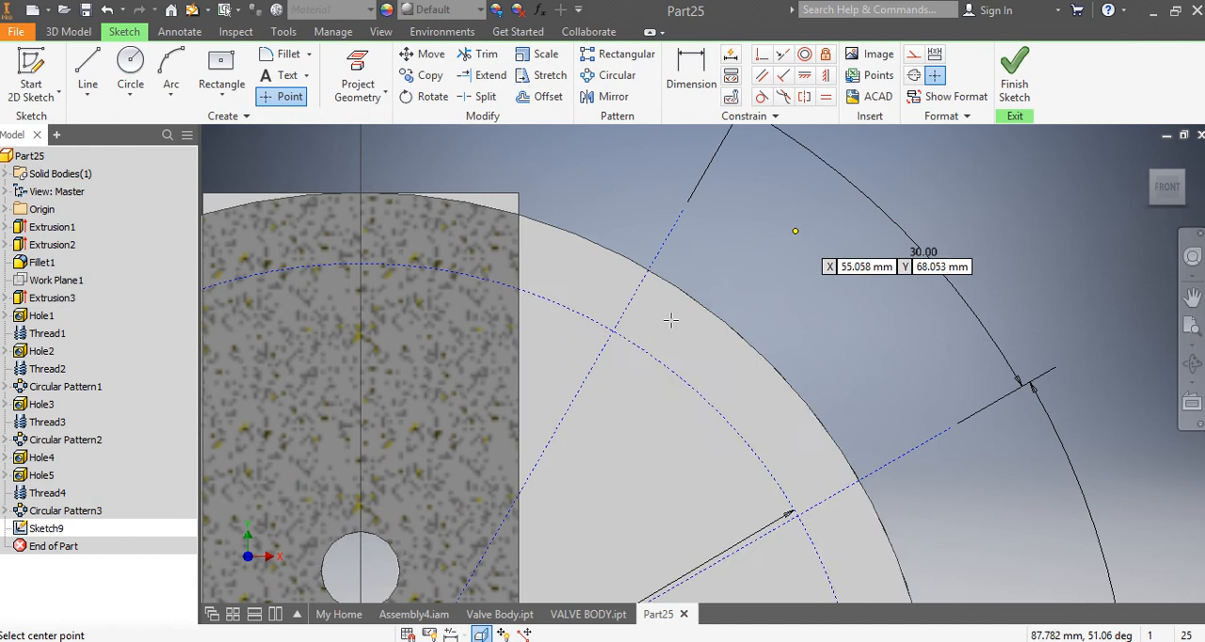
scroll(672, 317, up, 2)
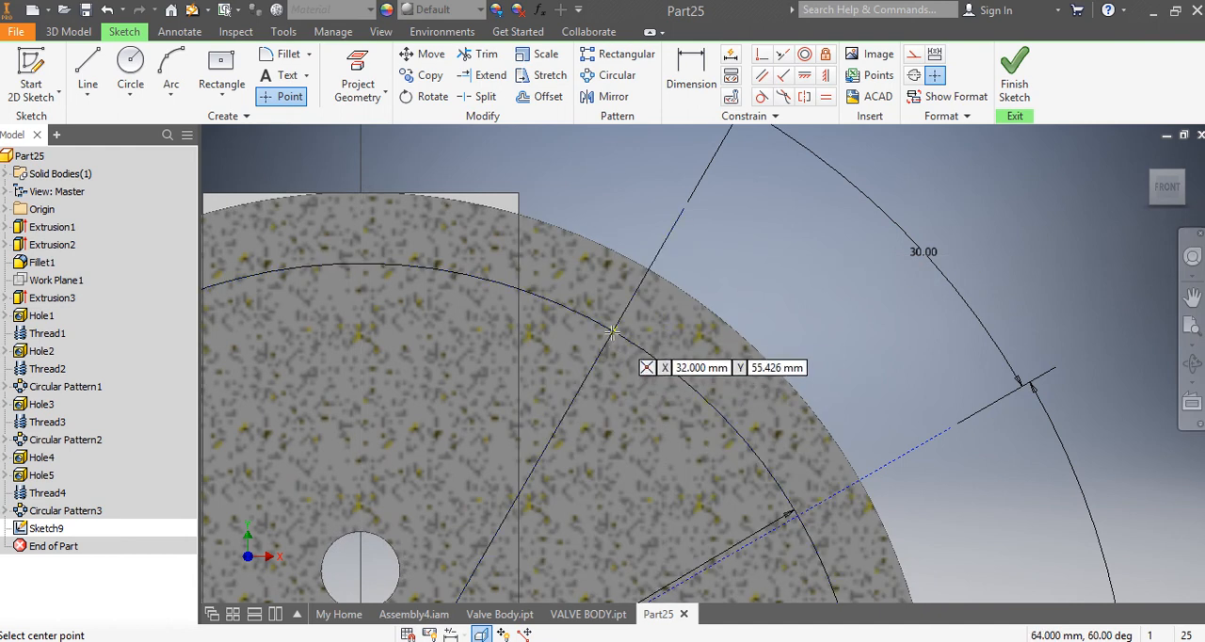
click(612, 332)
scroll(732, 288, down, 4)
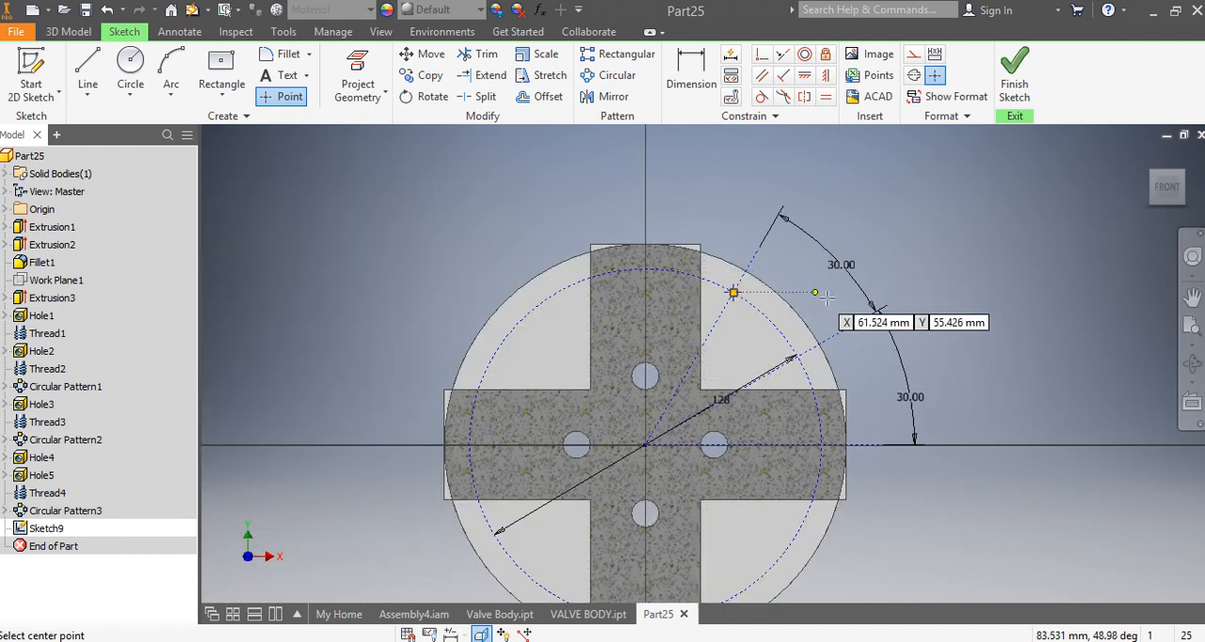
scroll(816, 361, up, 4)
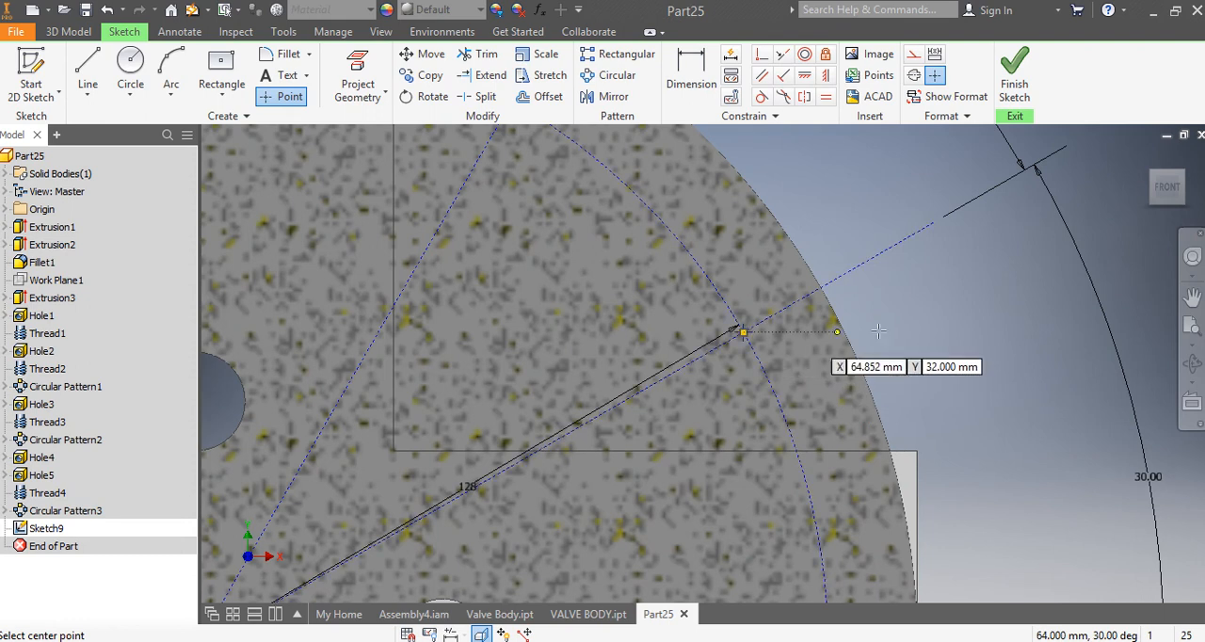
scroll(989, 339, down, 3)
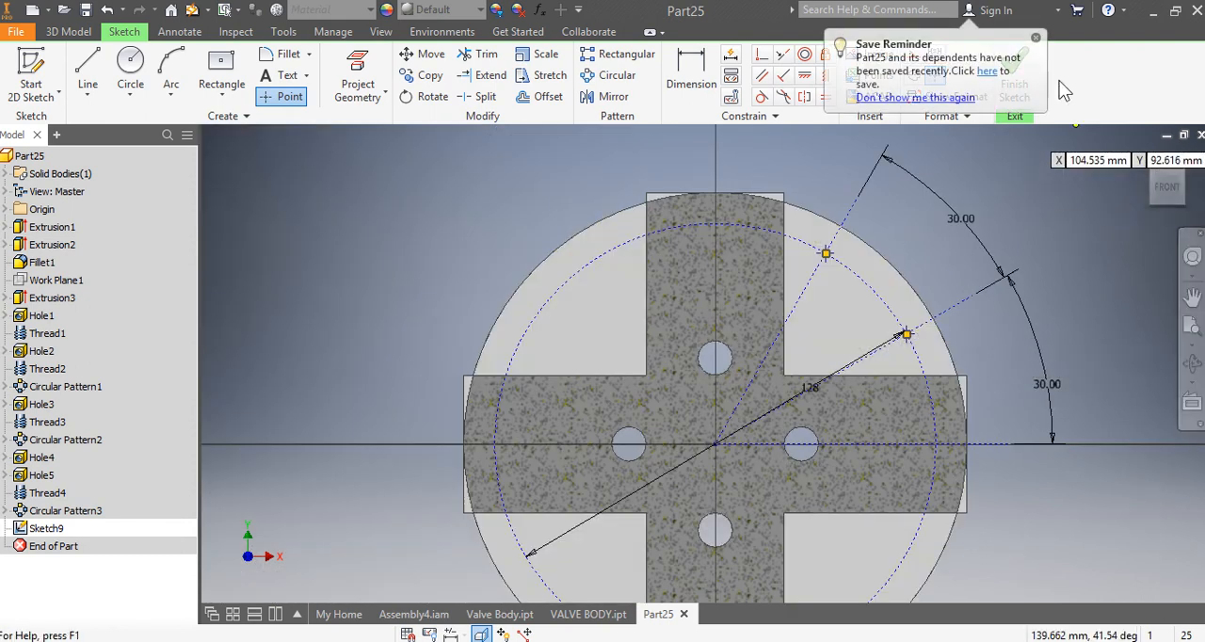
click(1035, 37)
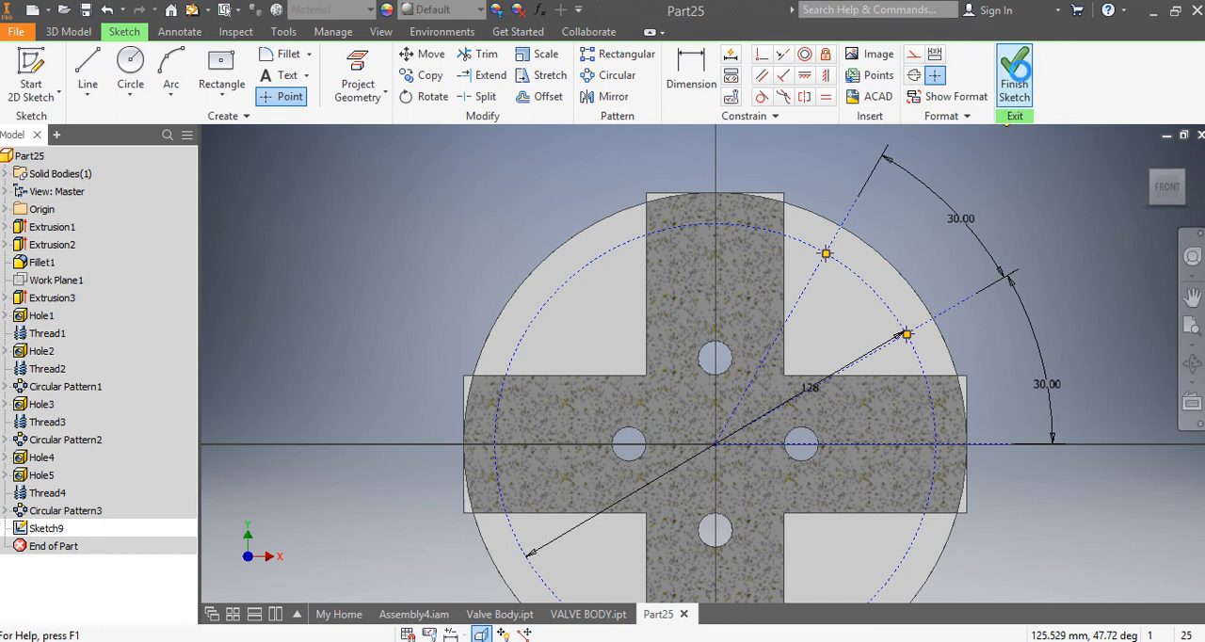
click(1013, 85)
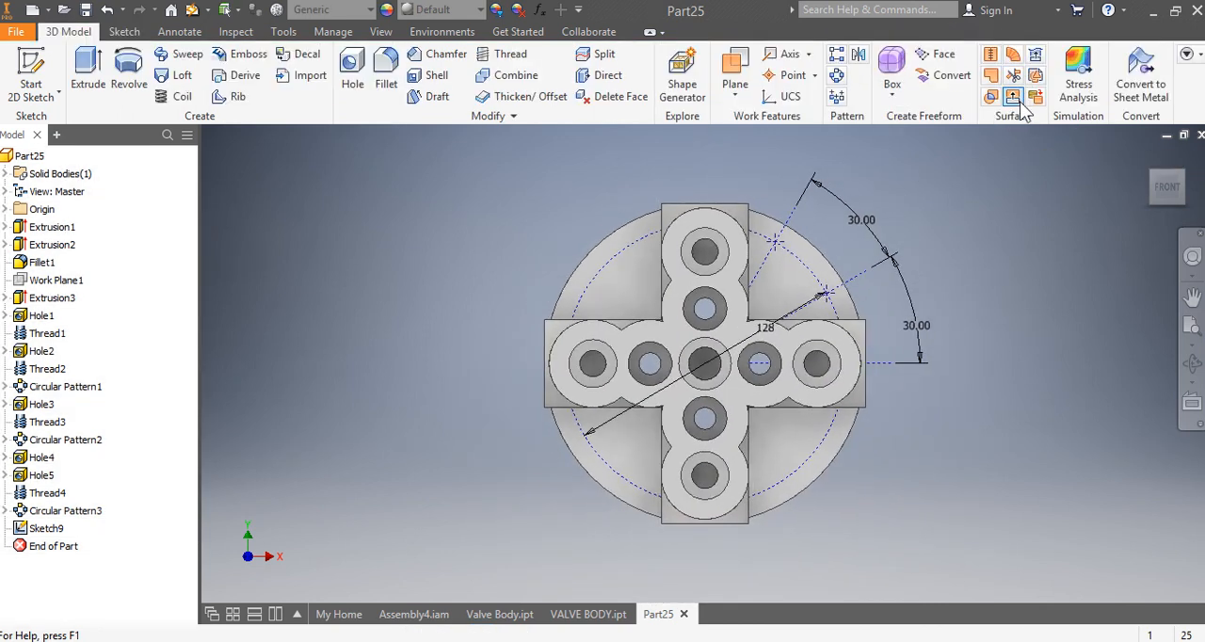
Step: Start holes at the two sketch points as tapped holes with ISO Metric profile threads, size 8, M8x1.25
click(356, 85)
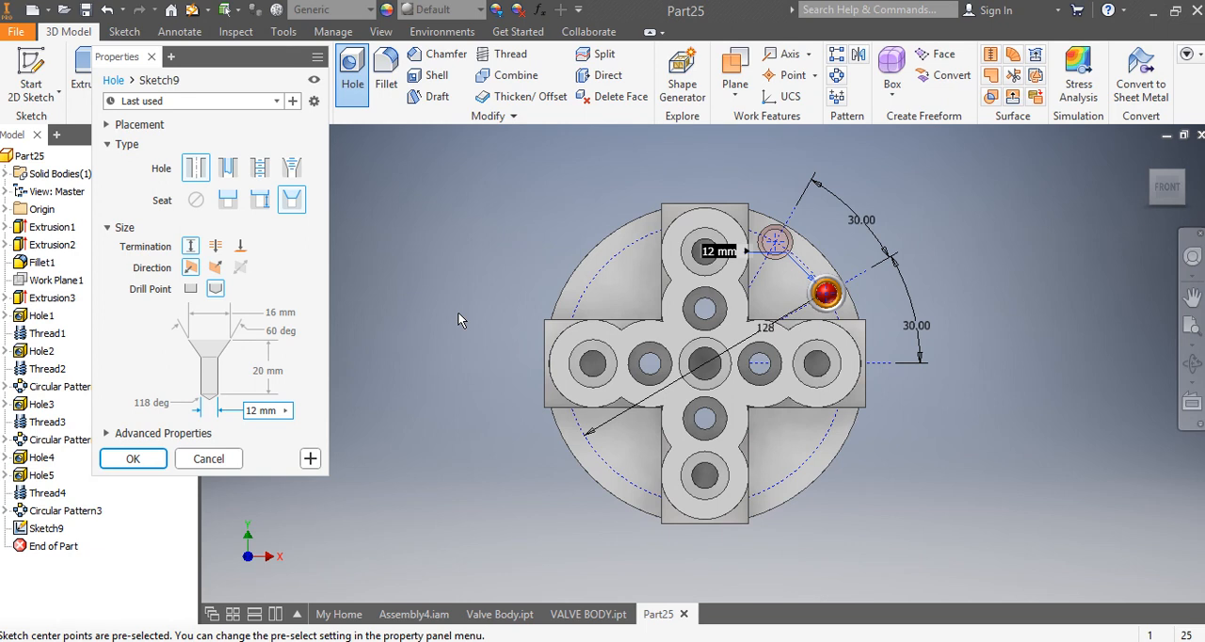
click(265, 173)
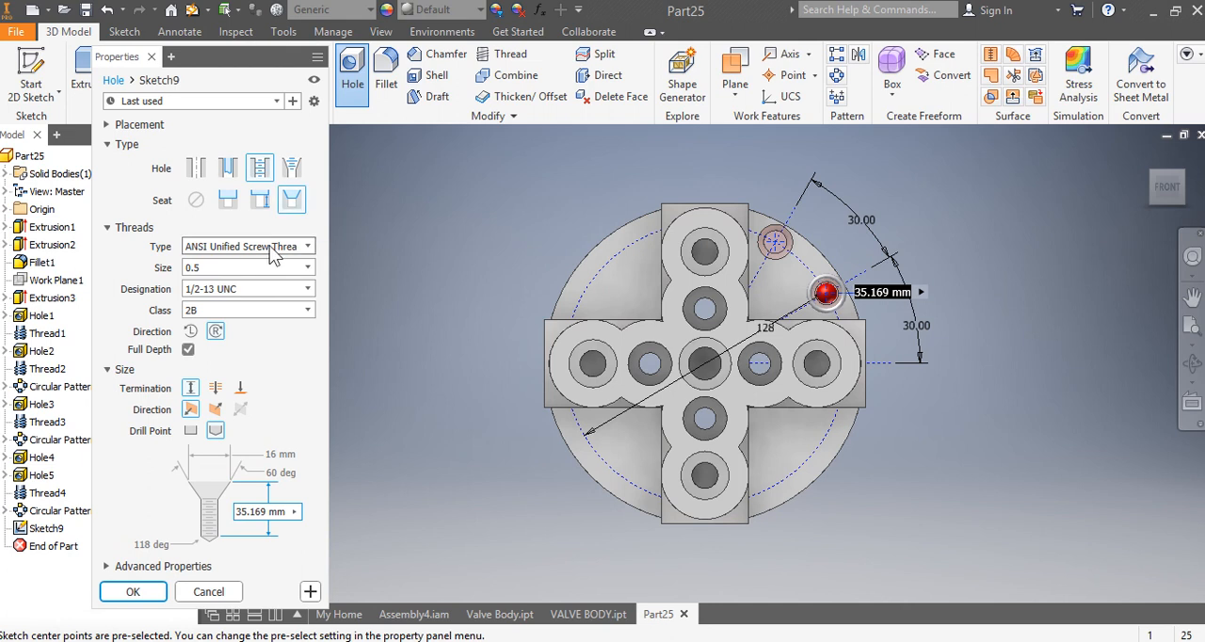
click(270, 250)
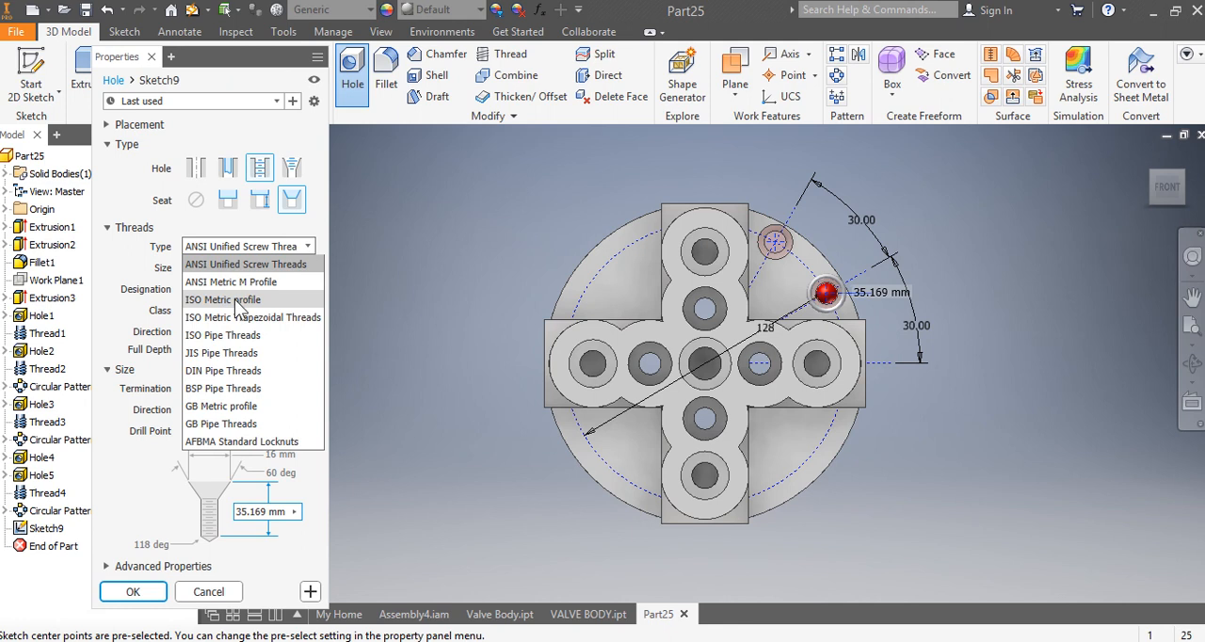
click(235, 299)
click(235, 266)
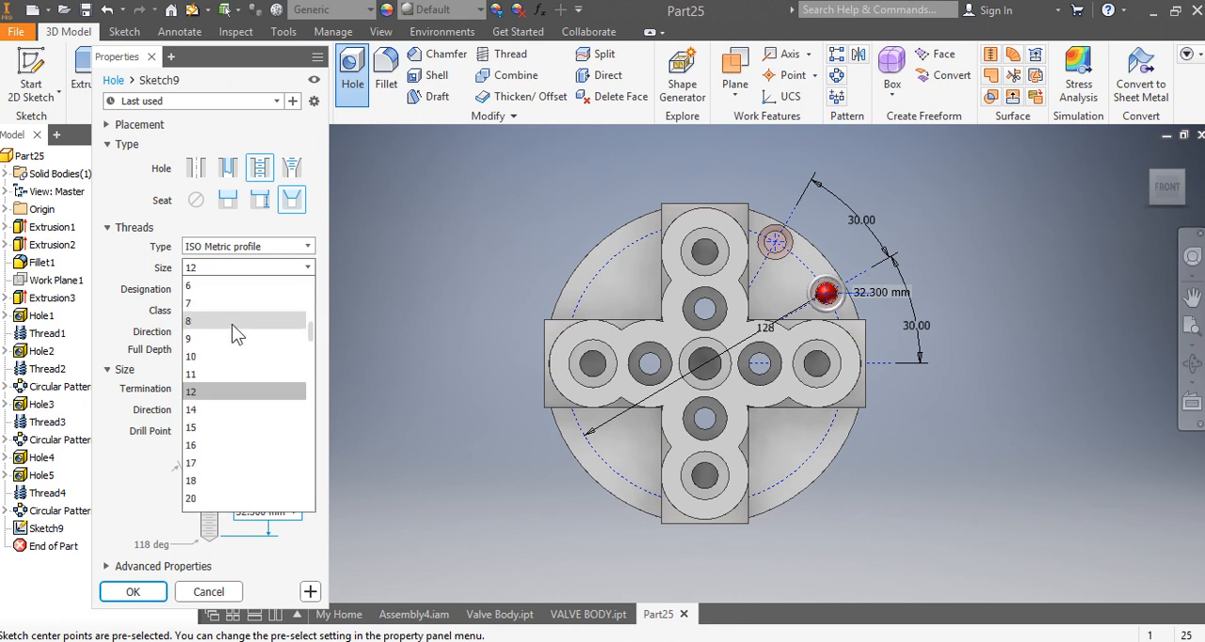
click(231, 323)
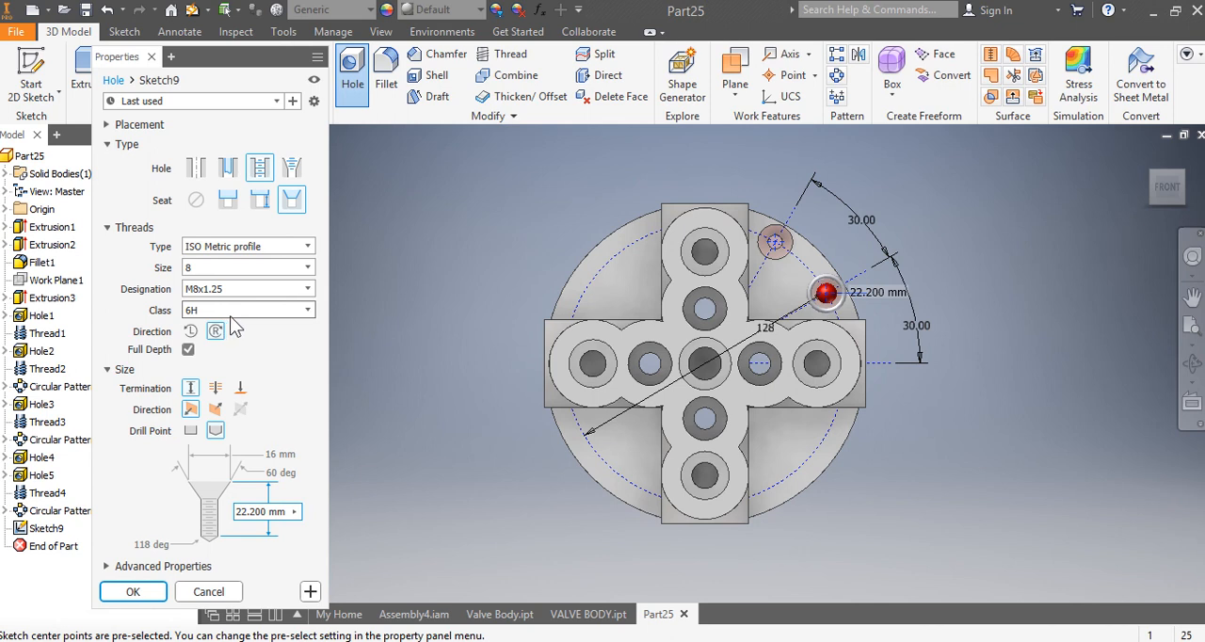
Step: Give the two tapped holes a 10 mm countersink at 90 degrees, terminate them through all, and create them
click(296, 455)
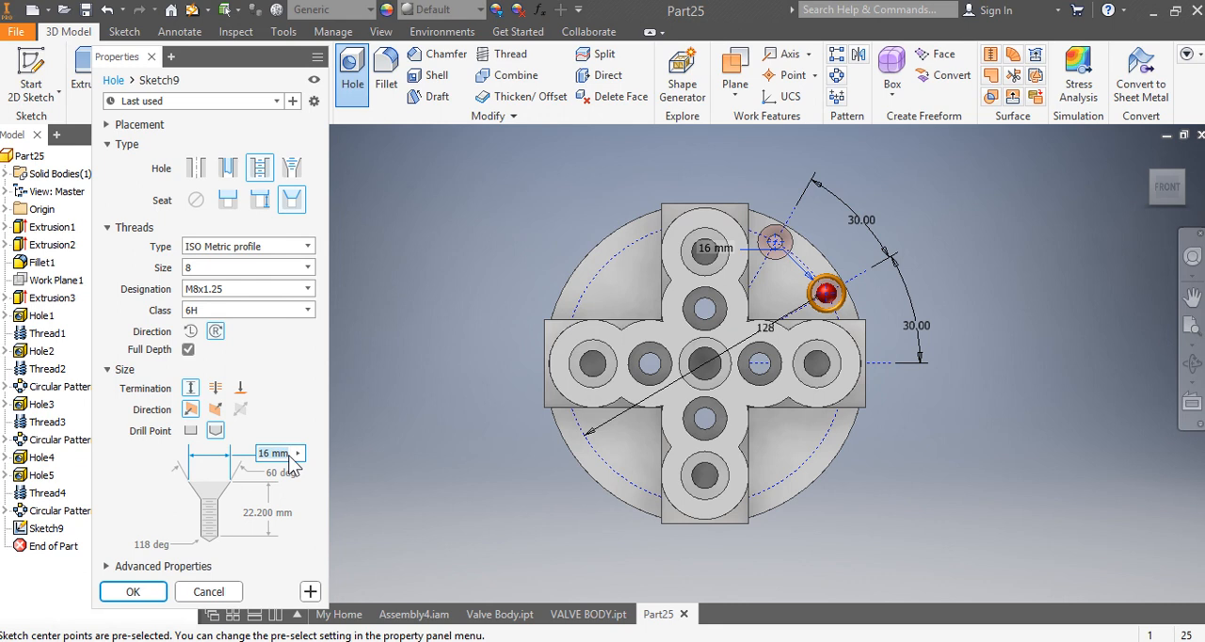
text(10)
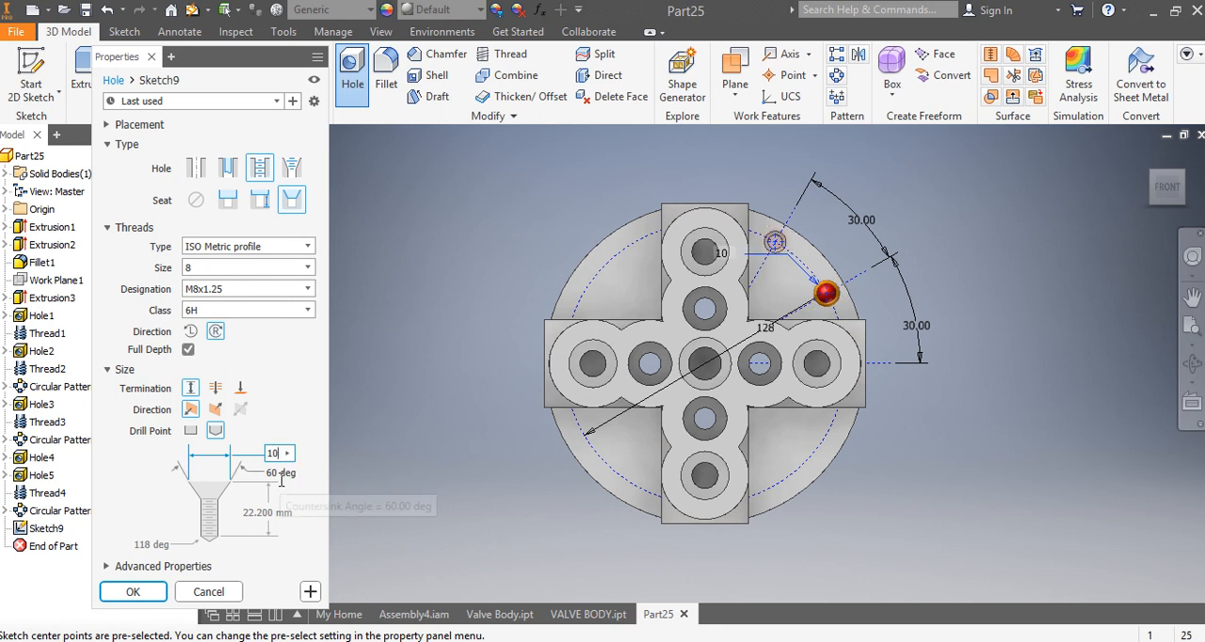
click(290, 475)
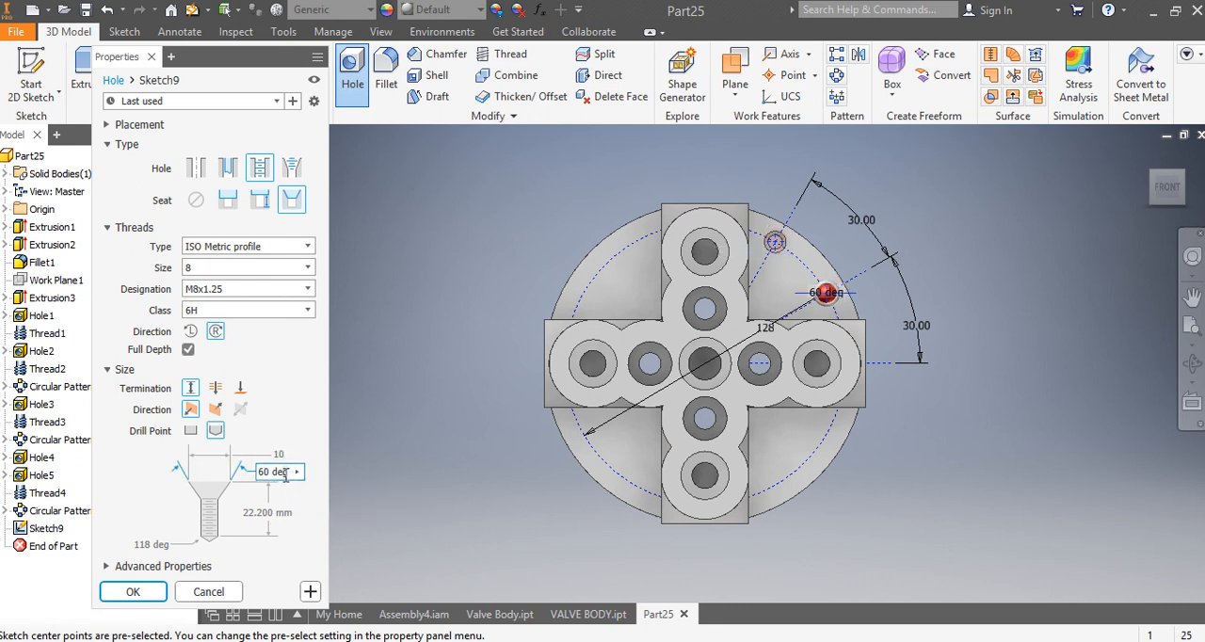
text(90)
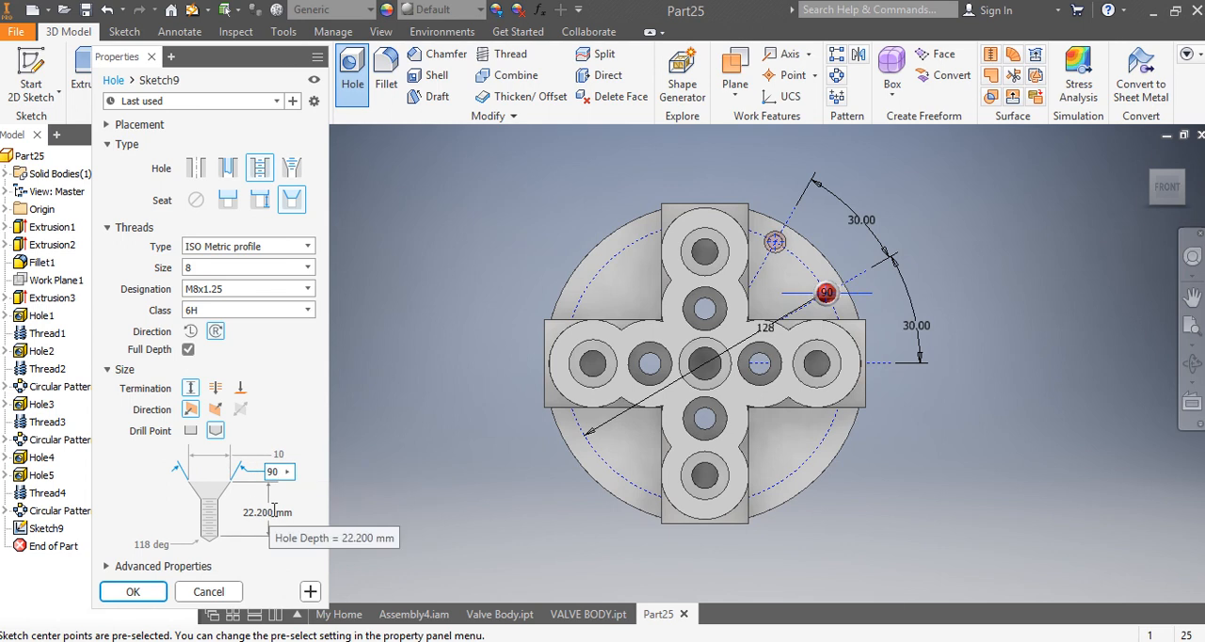
click(215, 389)
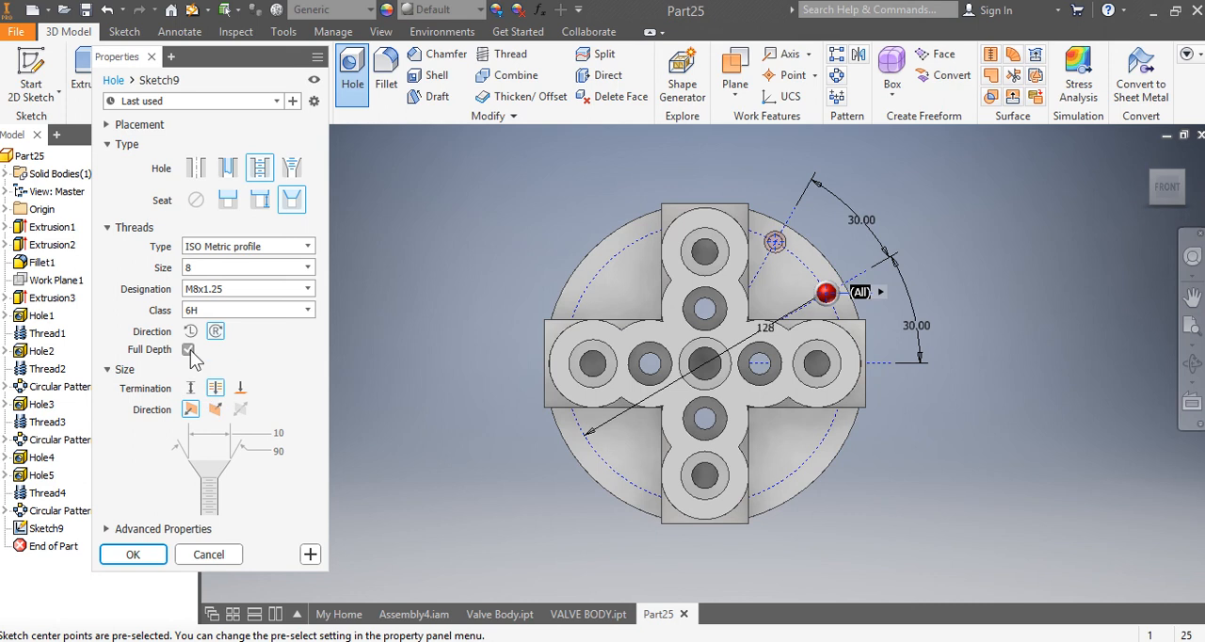
click(131, 555)
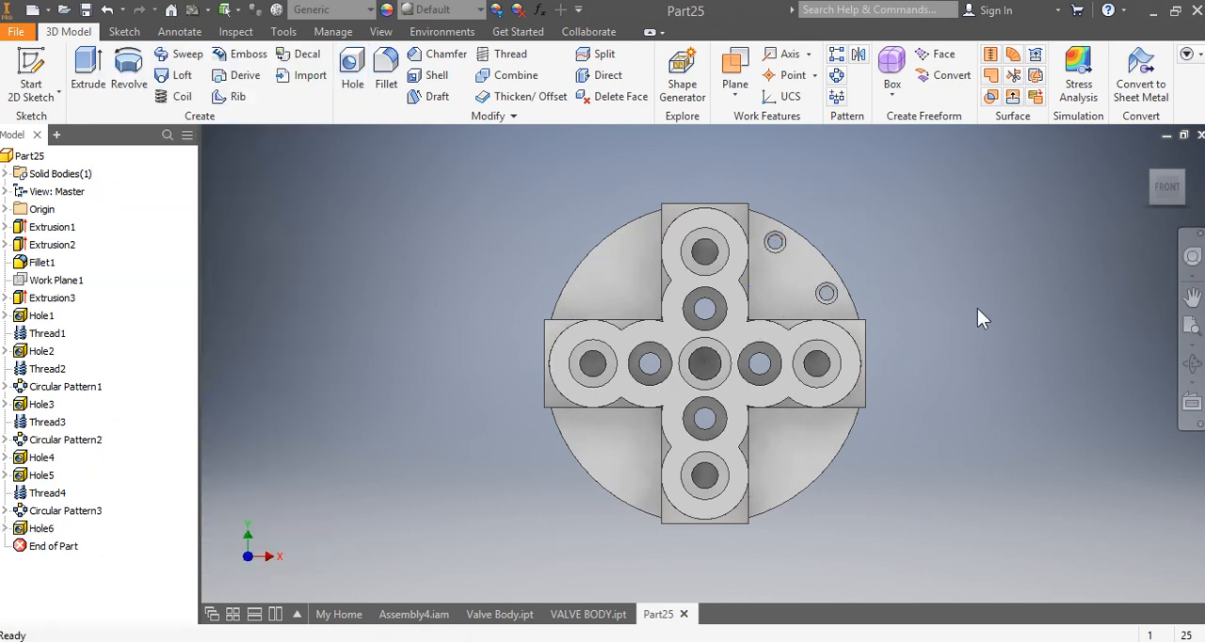
Step: Circular-pattern the two tapped rim holes about the base disc's axis with 4 occurrences over 360 degrees
drag(1170, 187, 1139, 185)
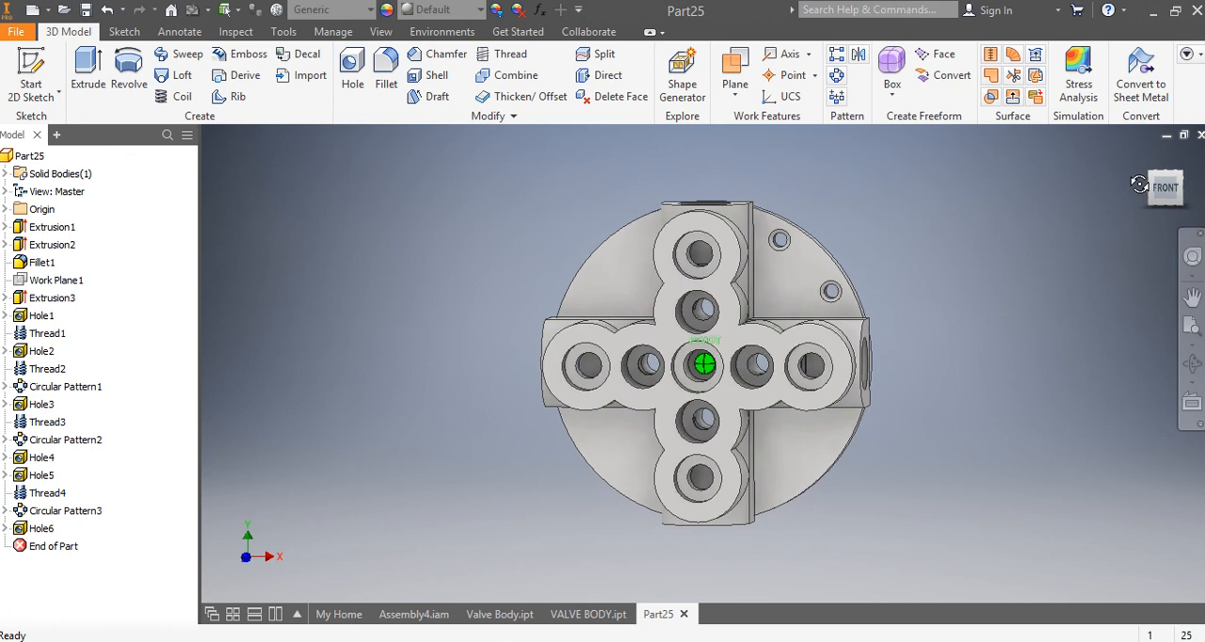
click(836, 75)
click(41, 528)
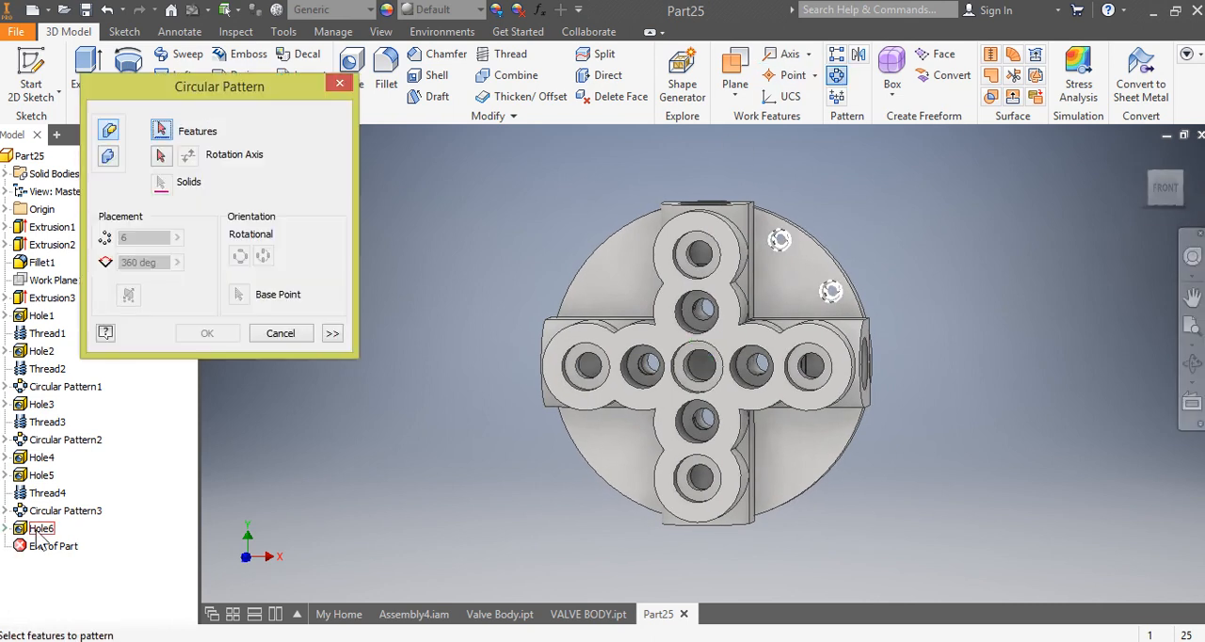
click(161, 156)
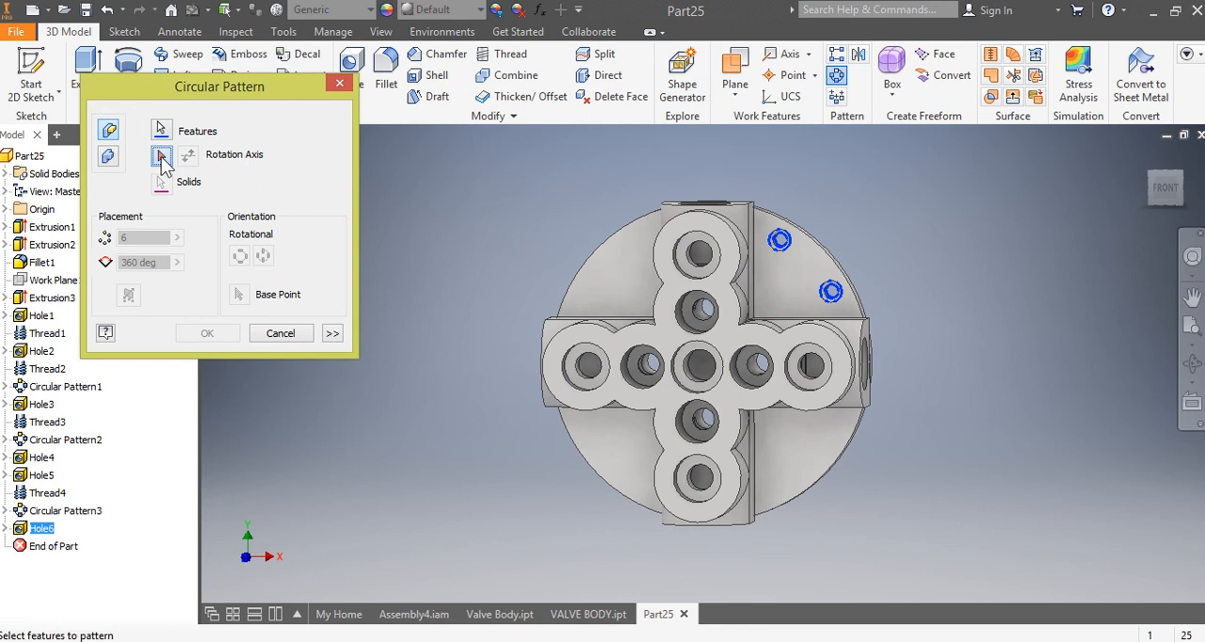
click(625, 228)
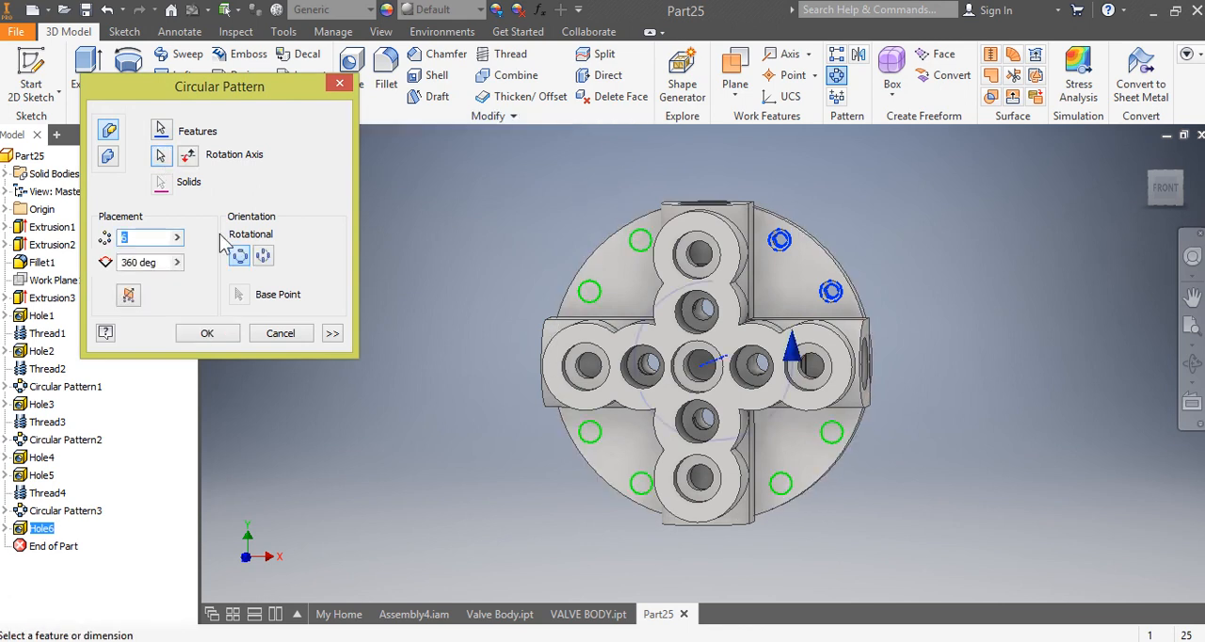
text(4)
click(208, 334)
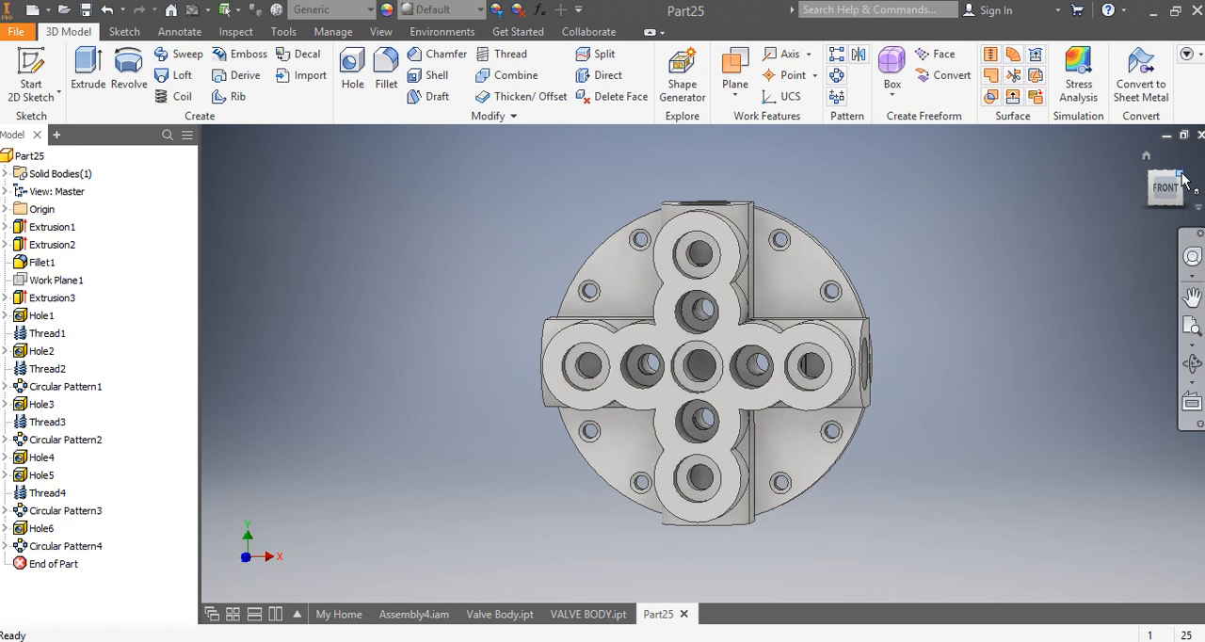
Step: Place a simple hole without a seat near the centre of the disc's back face, with a 22 mm diameter
drag(1169, 191, 994, 169)
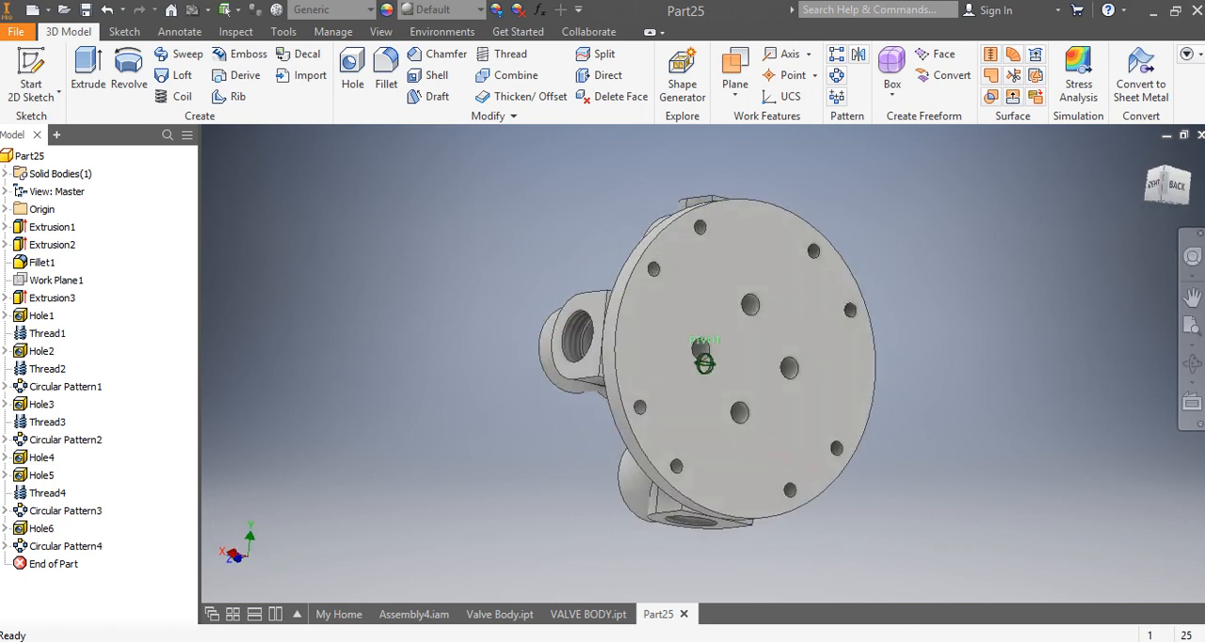
click(1178, 193)
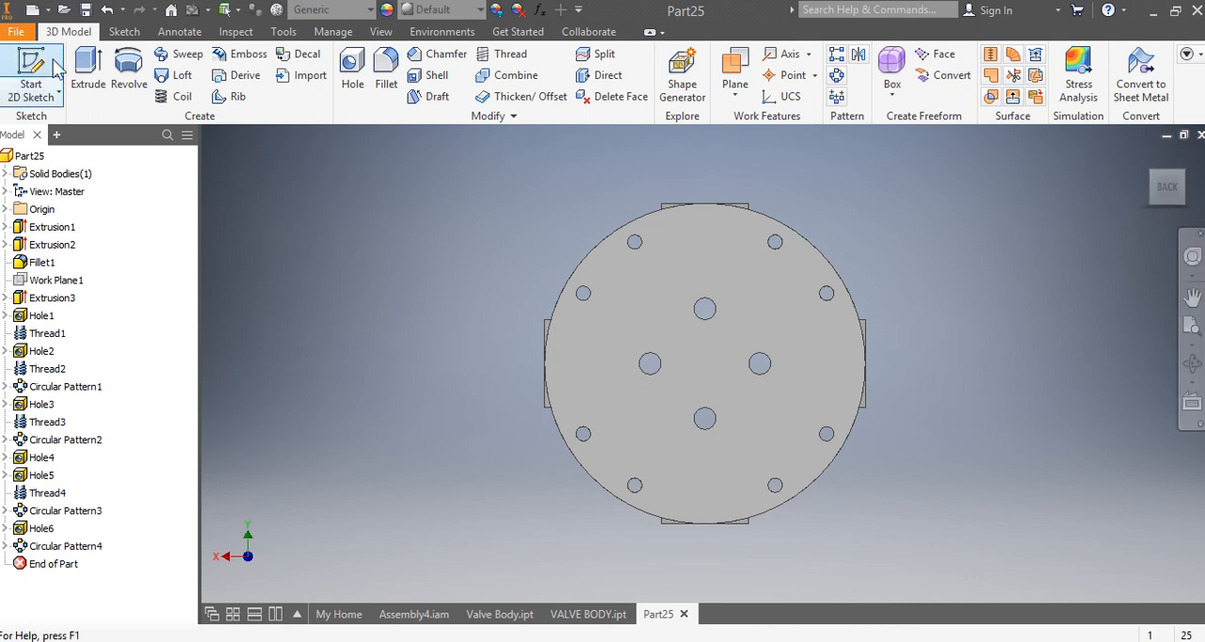
click(356, 62)
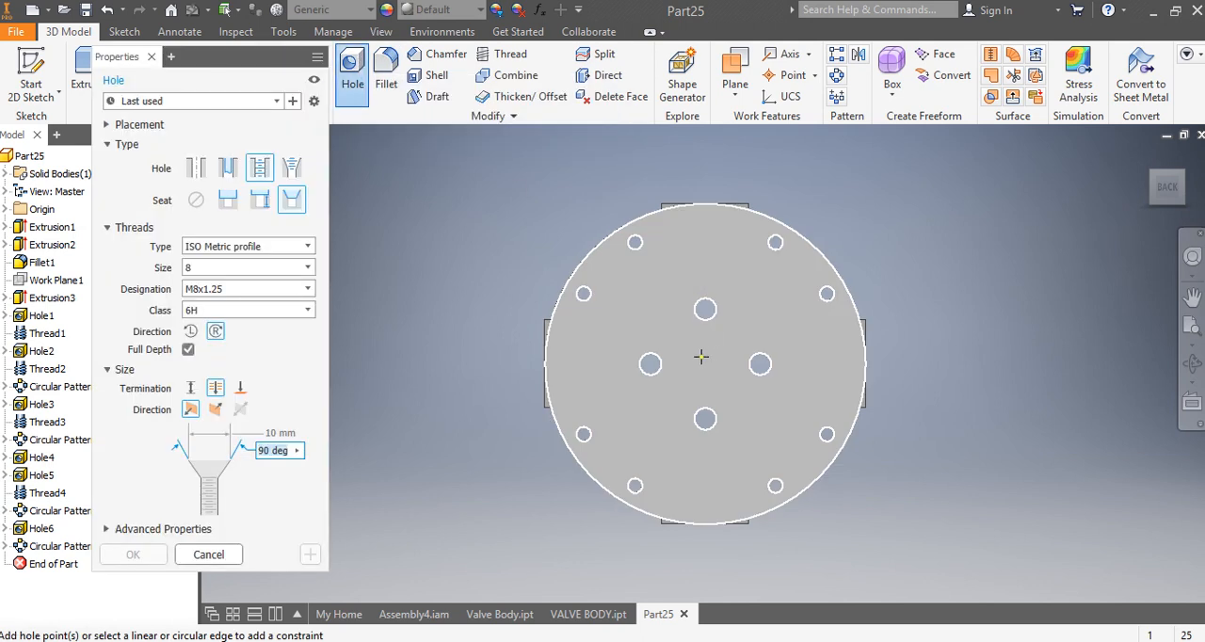
click(703, 356)
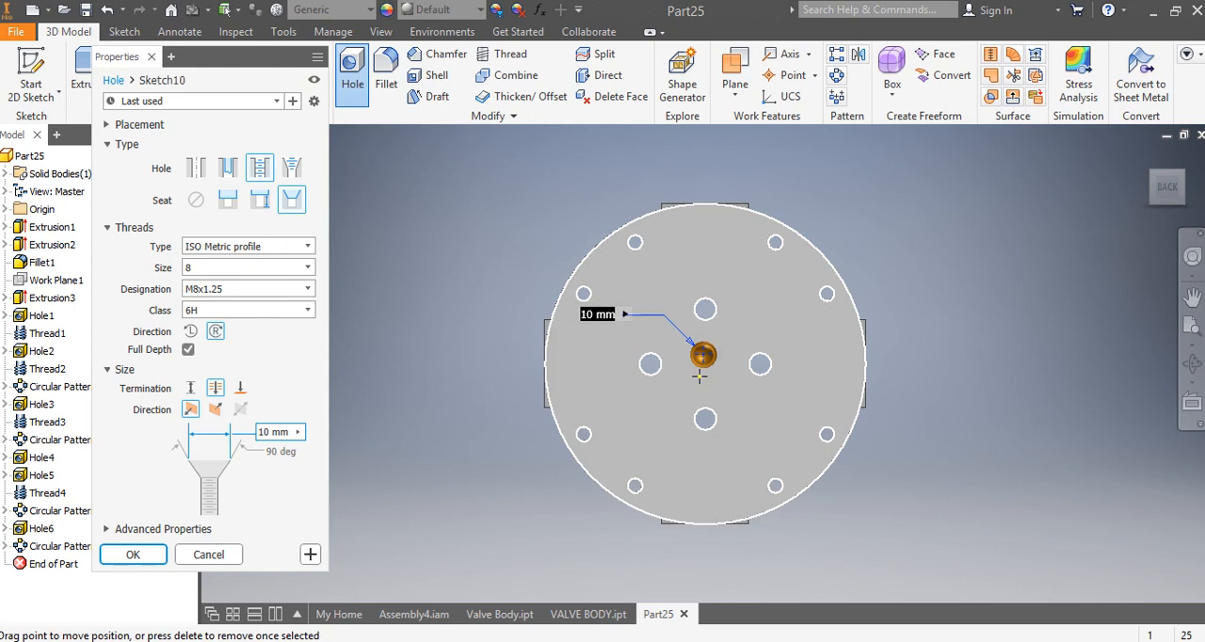
click(195, 169)
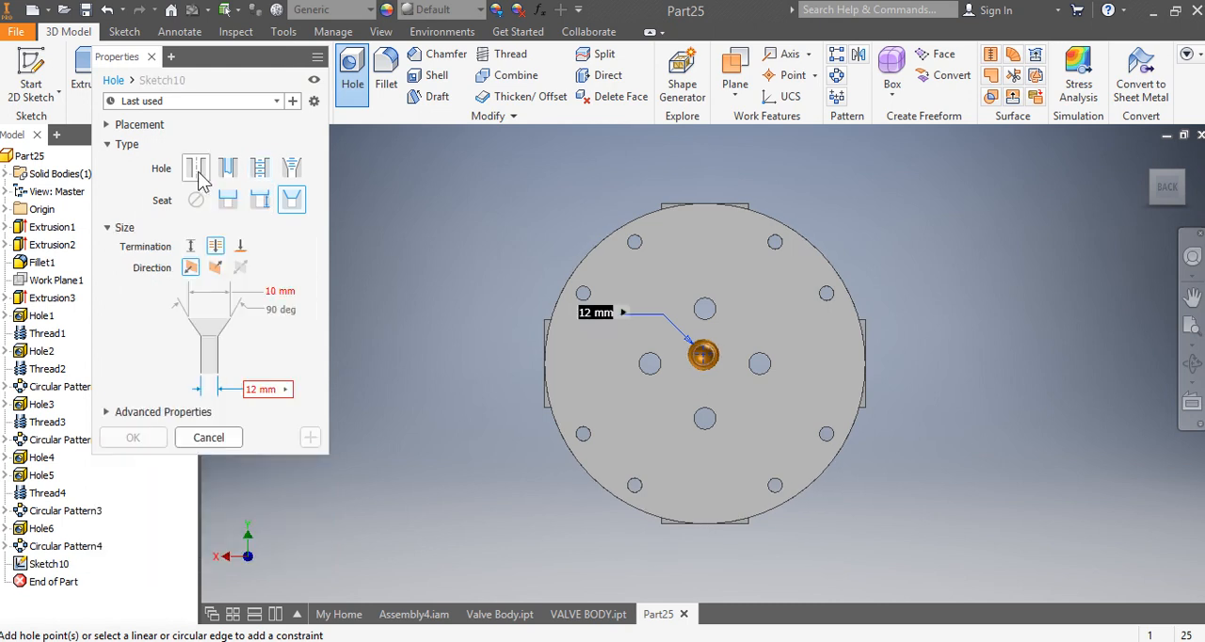
click(199, 207)
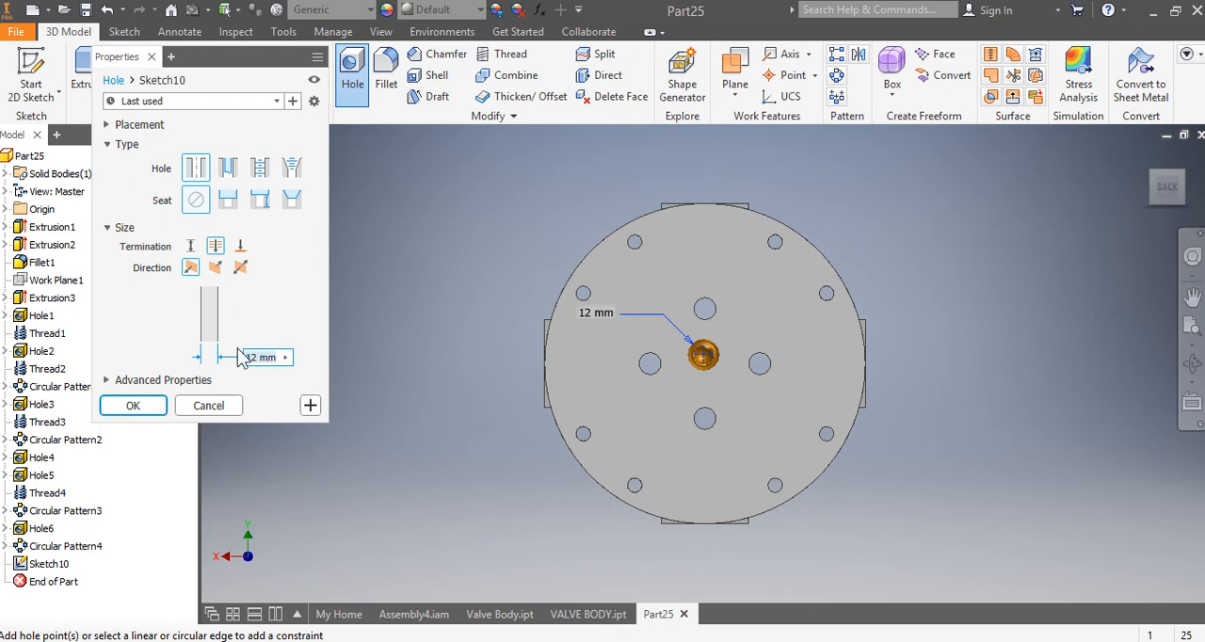
text(22)
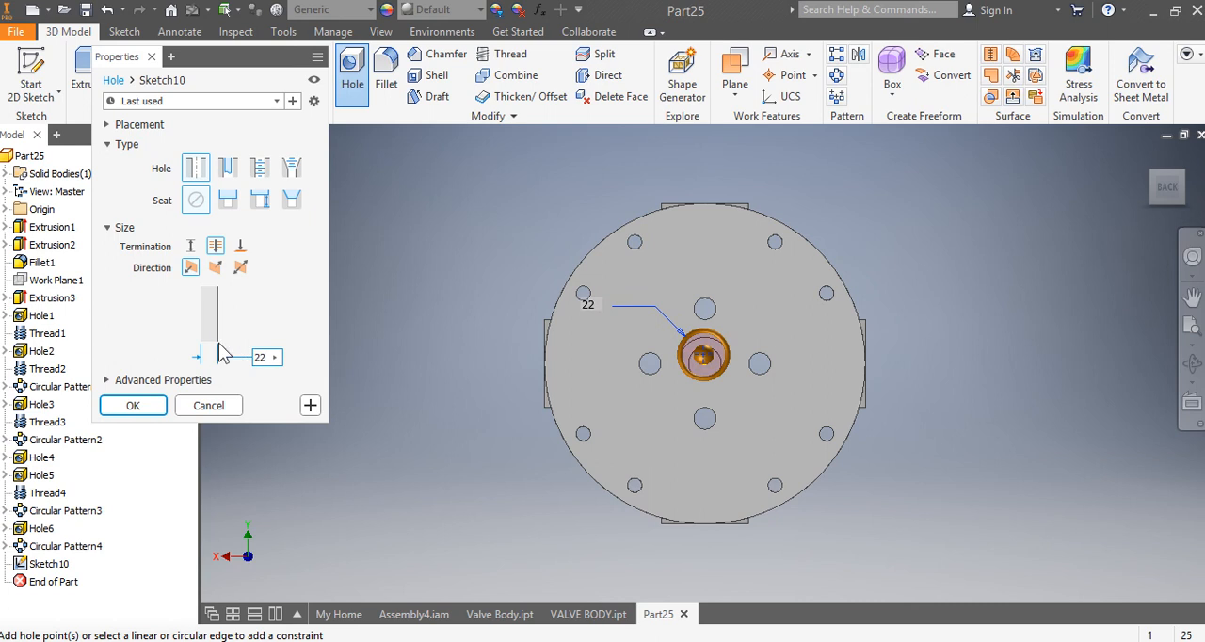
Step: Set the back-face hole to a 13 mm distance depth, make it concentric with the disc's outer edge, and create it
click(192, 247)
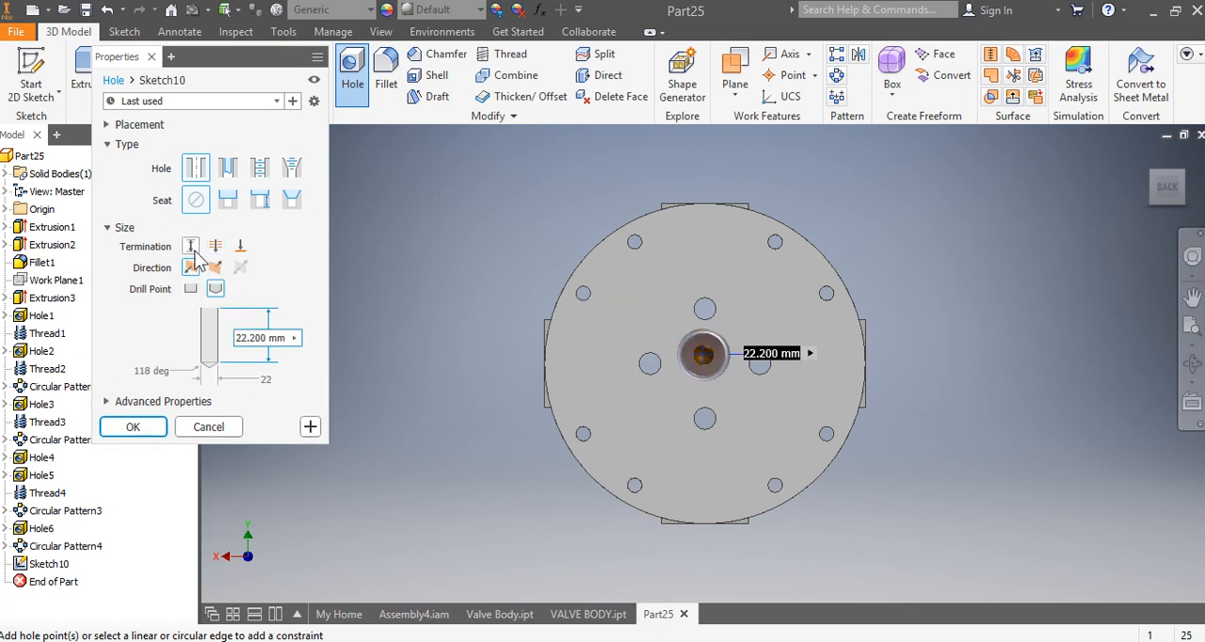
click(284, 337)
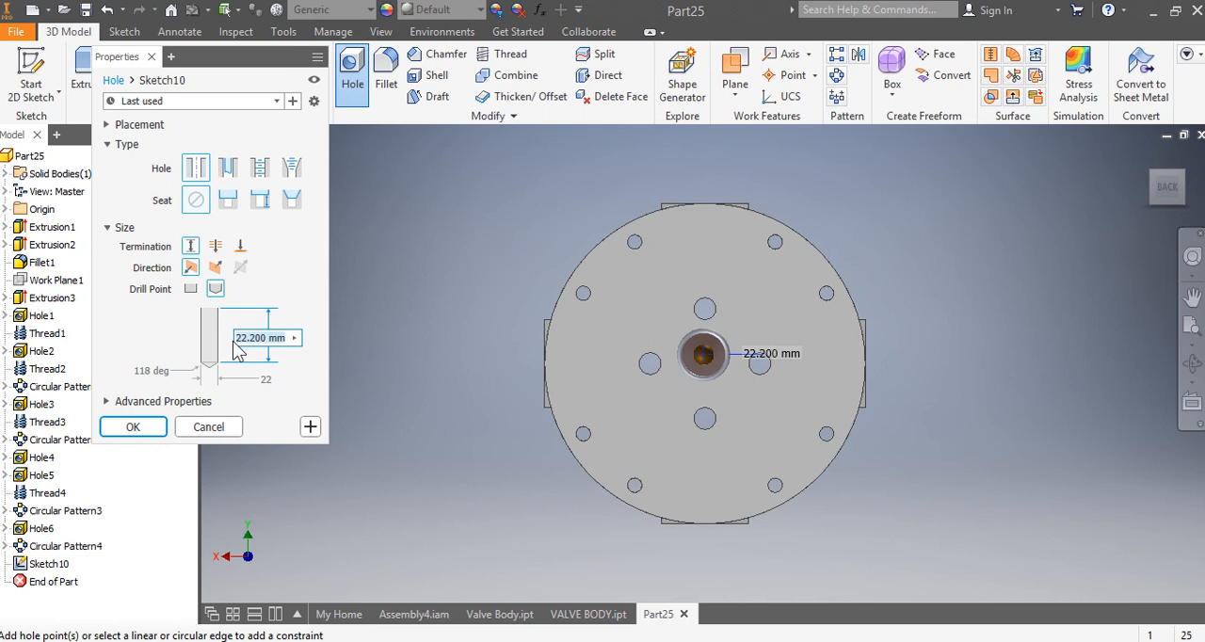
text(13)
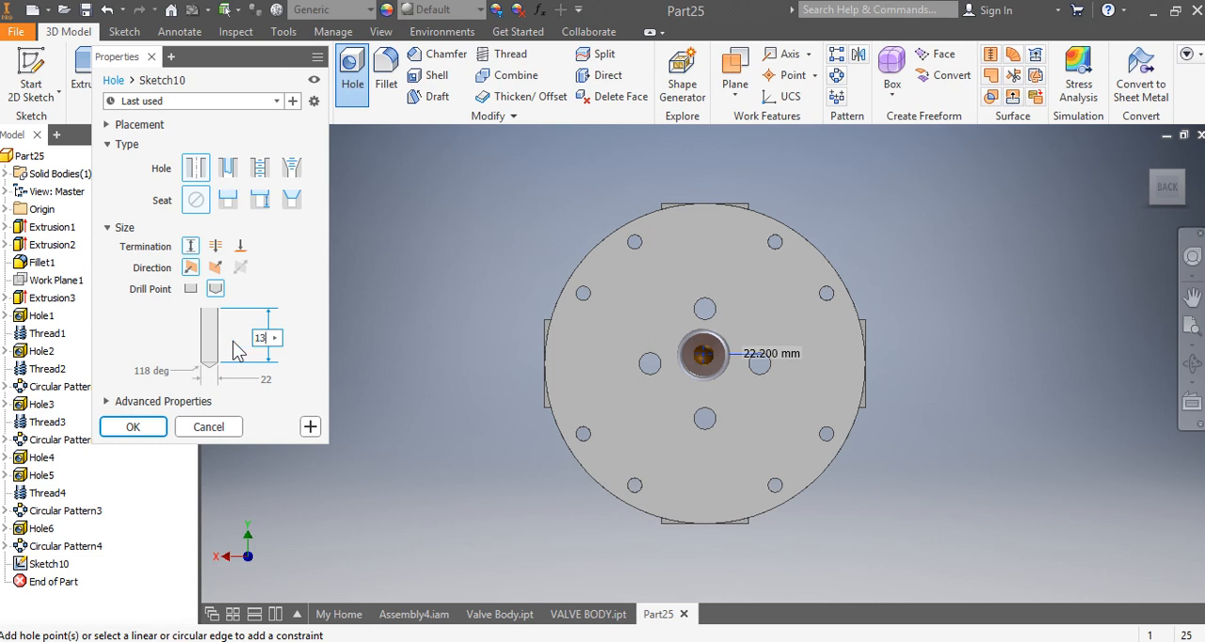
click(595, 254)
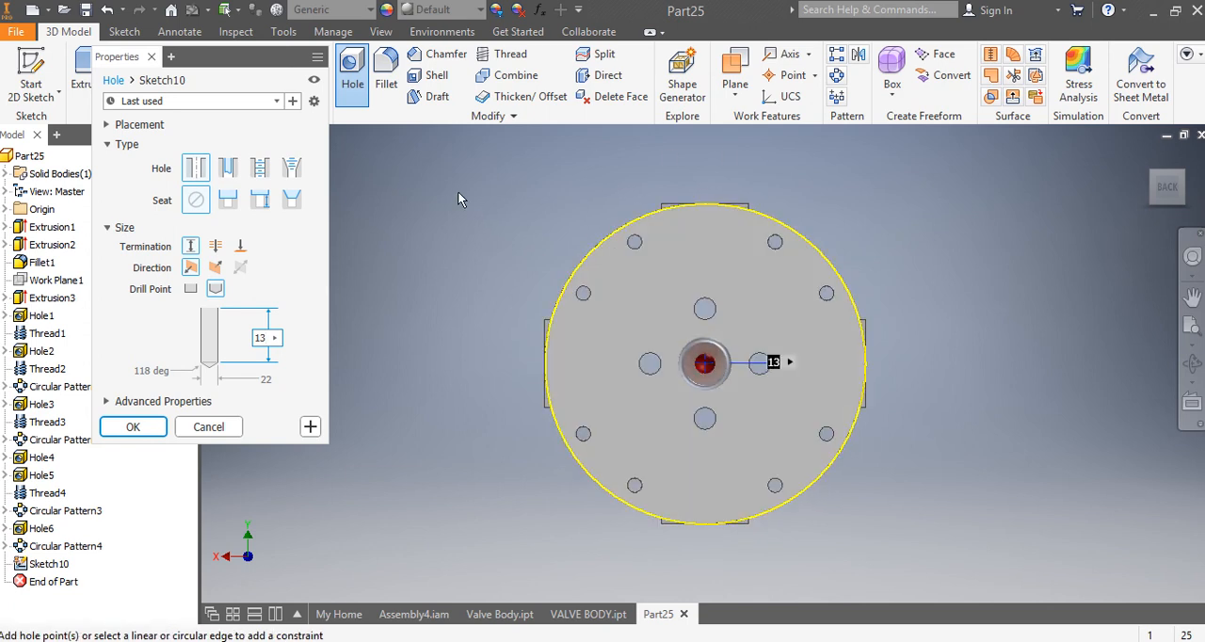
click(133, 428)
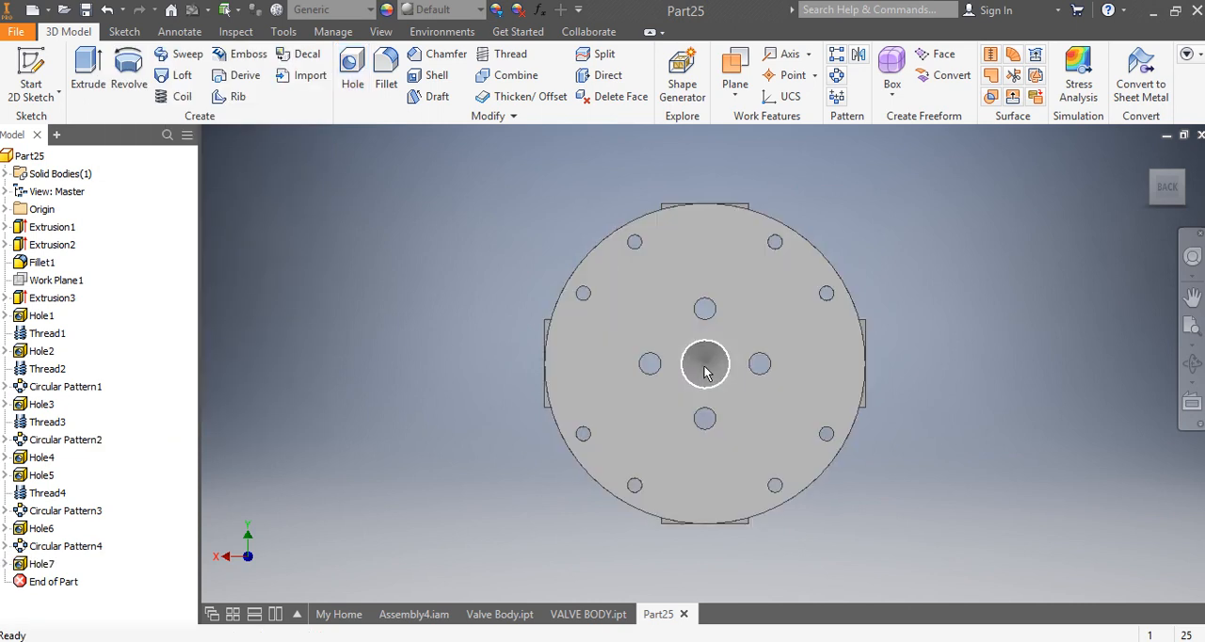
Step: Edit the 22 mm centre hole on the back face to use a flat drill point
click(42, 565)
right_click(41, 565)
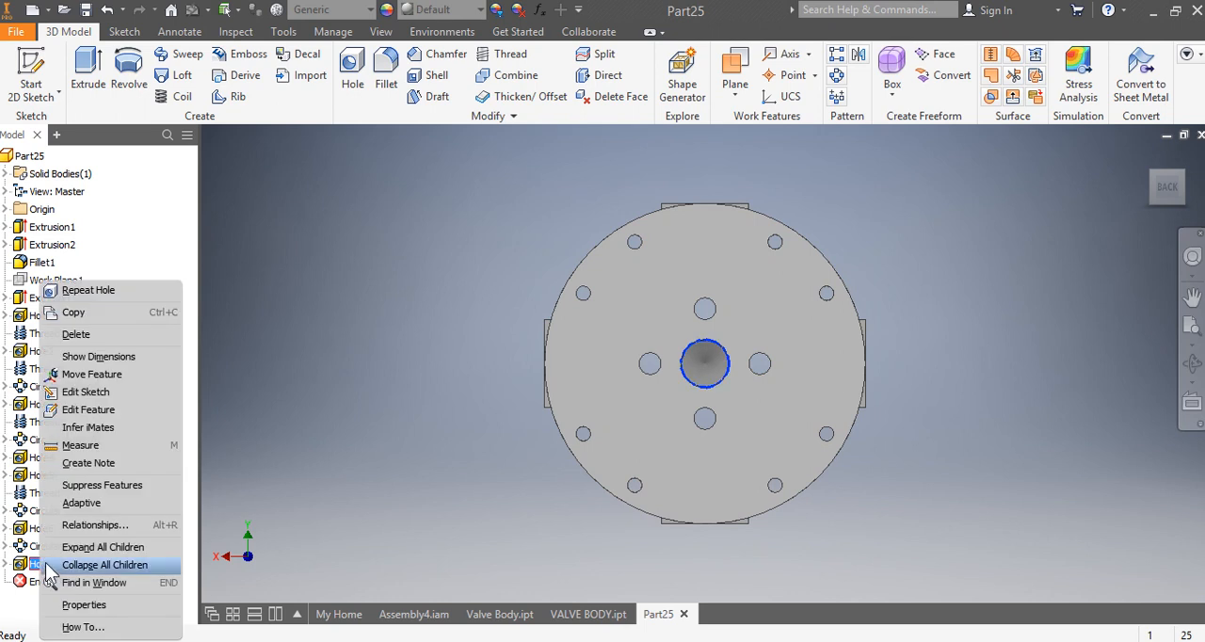
click(129, 417)
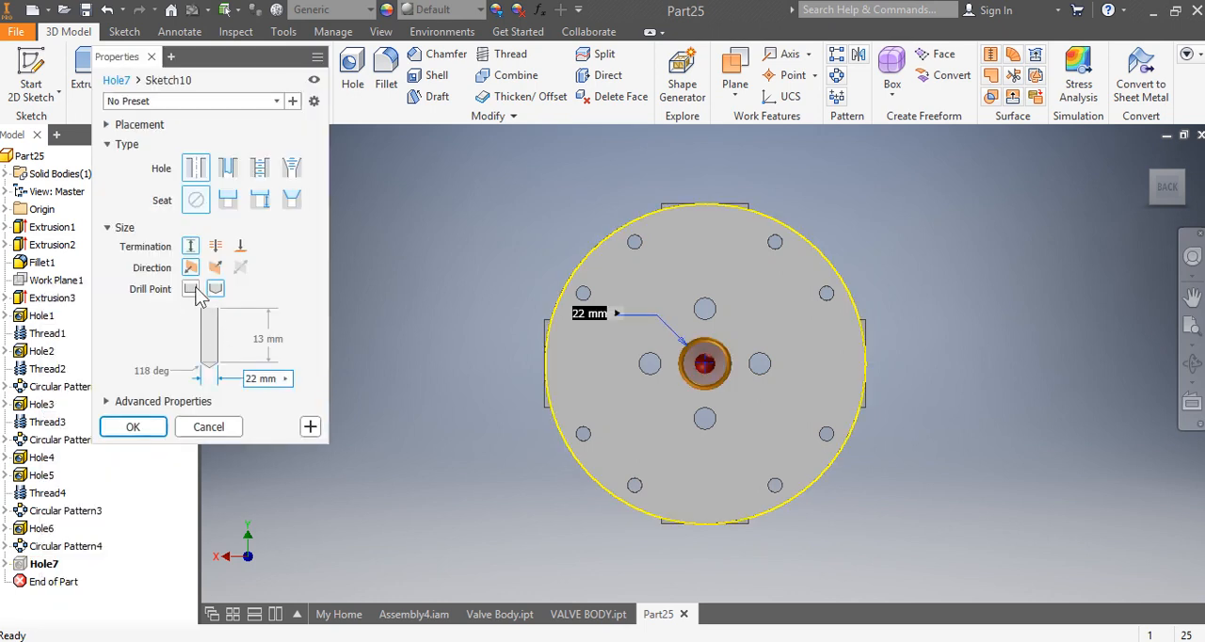
click(191, 288)
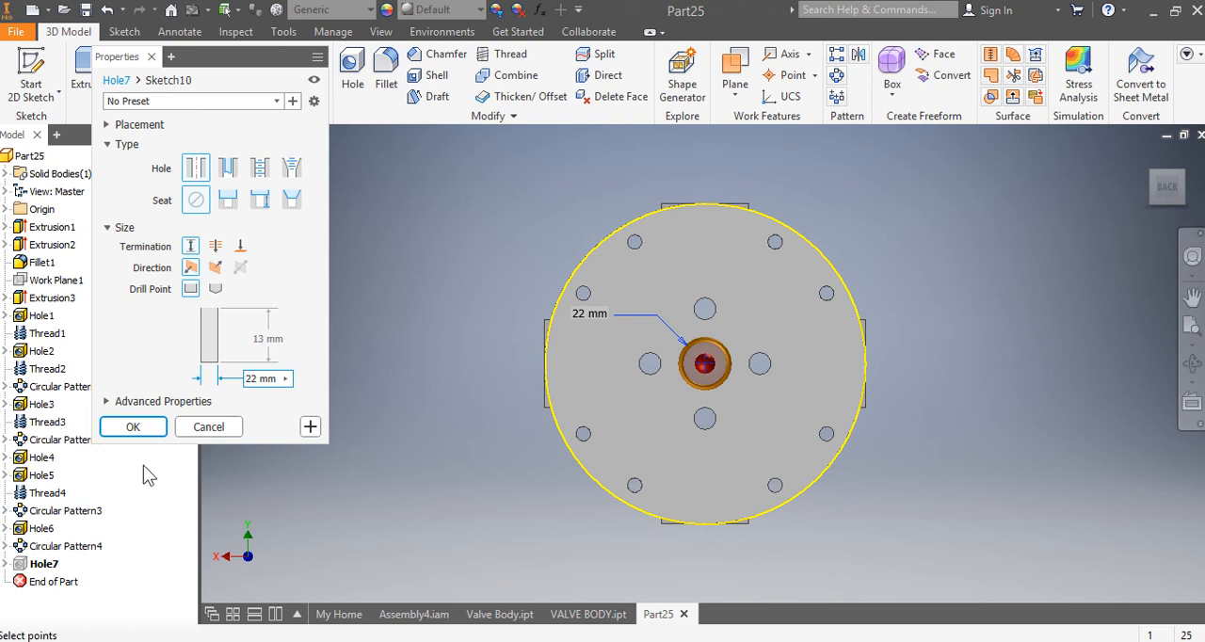
click(142, 425)
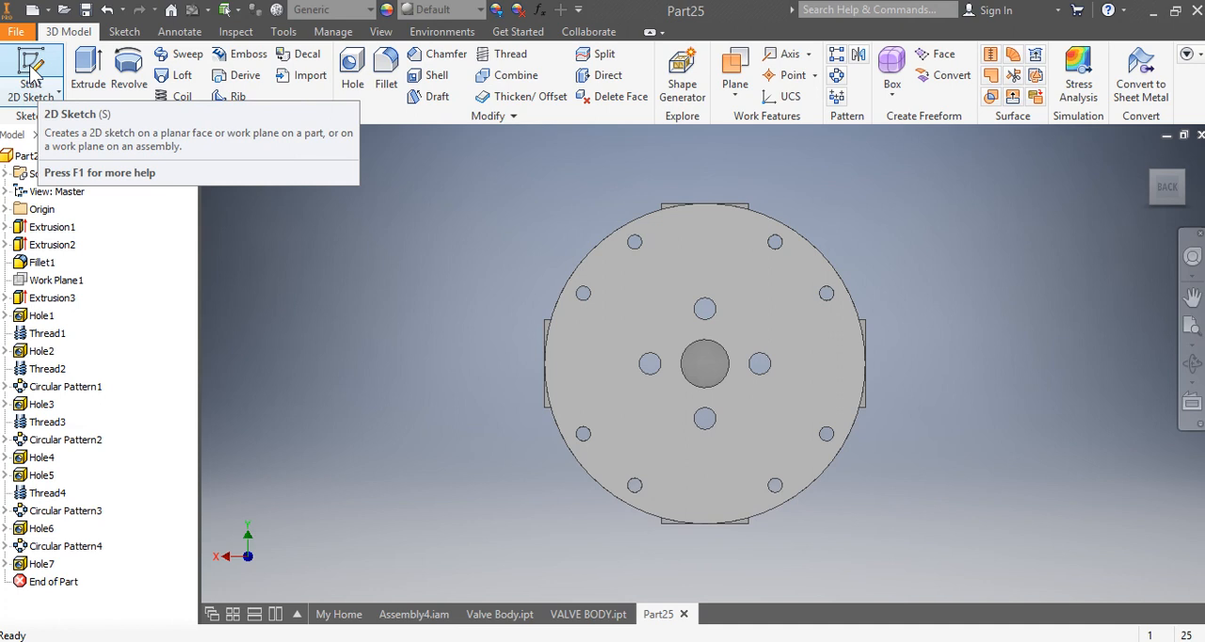
Step: Sketch two circles of 96 mm and 82 mm diameter on the disc's back face, both centred on the origin
click(34, 70)
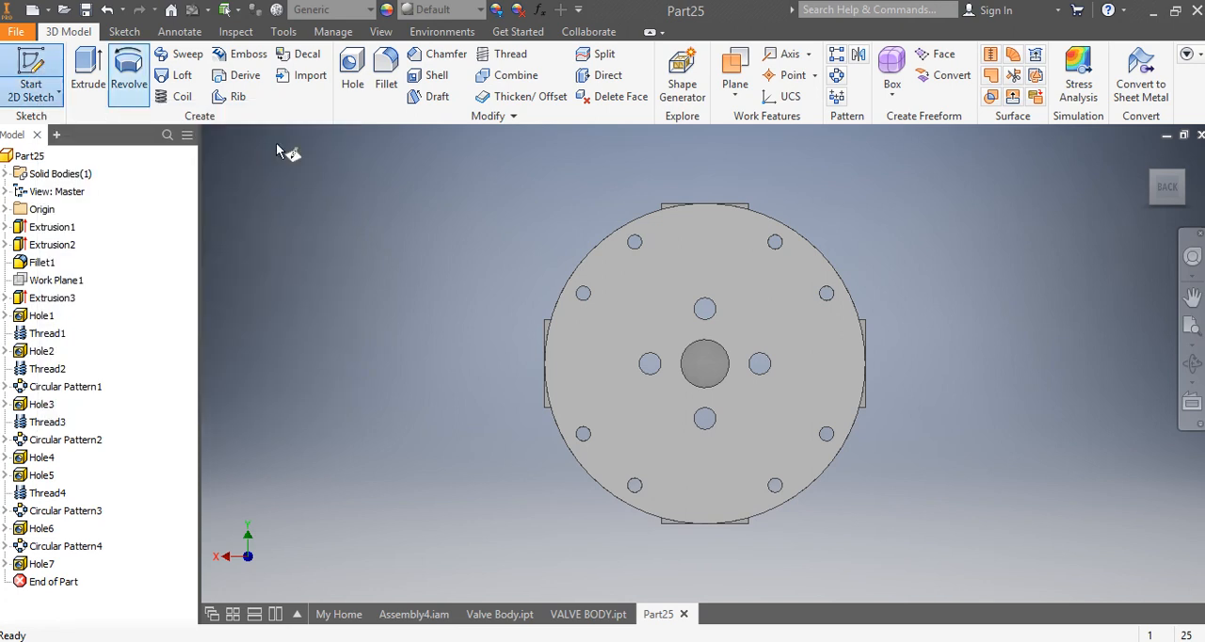
click(711, 268)
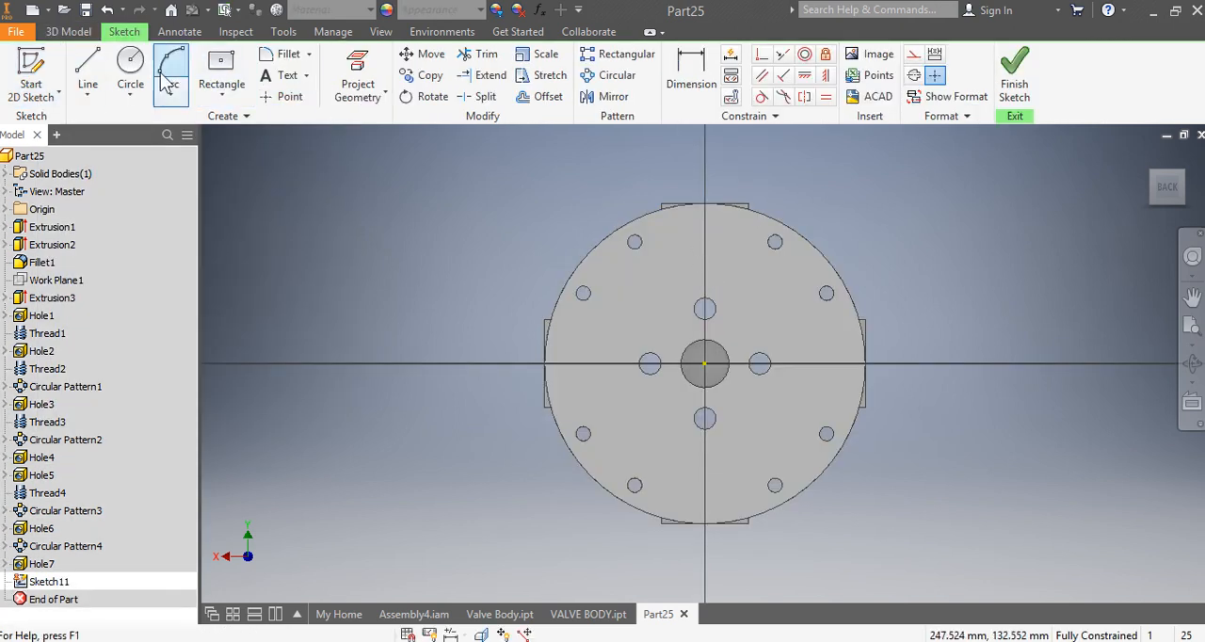
click(131, 58)
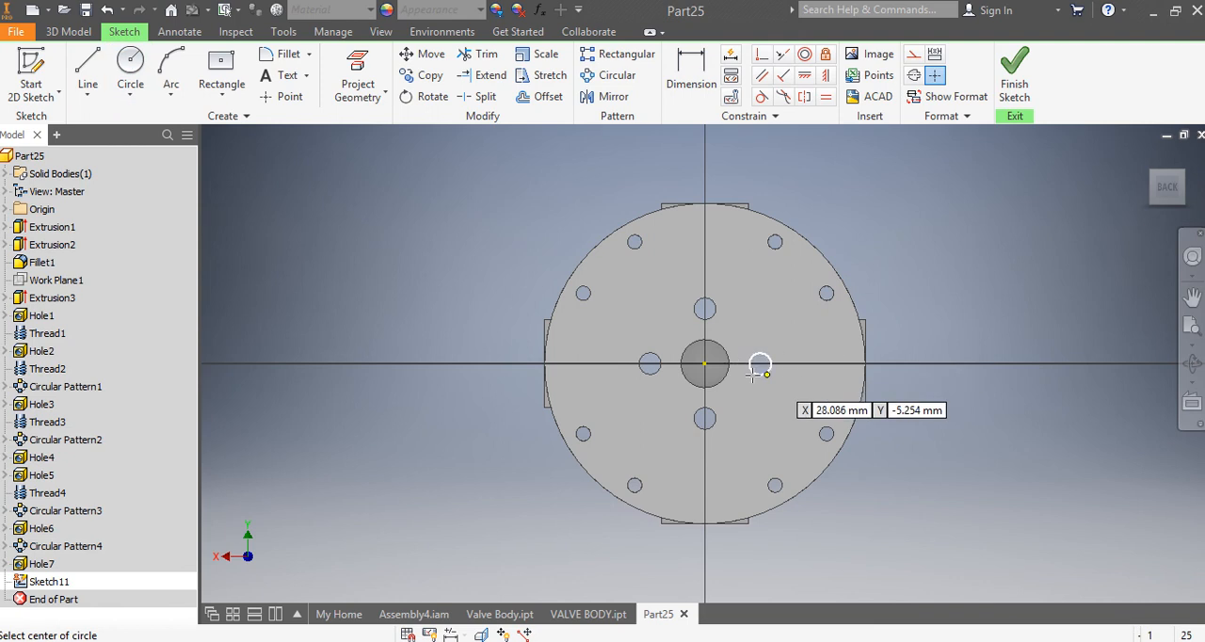
click(704, 364)
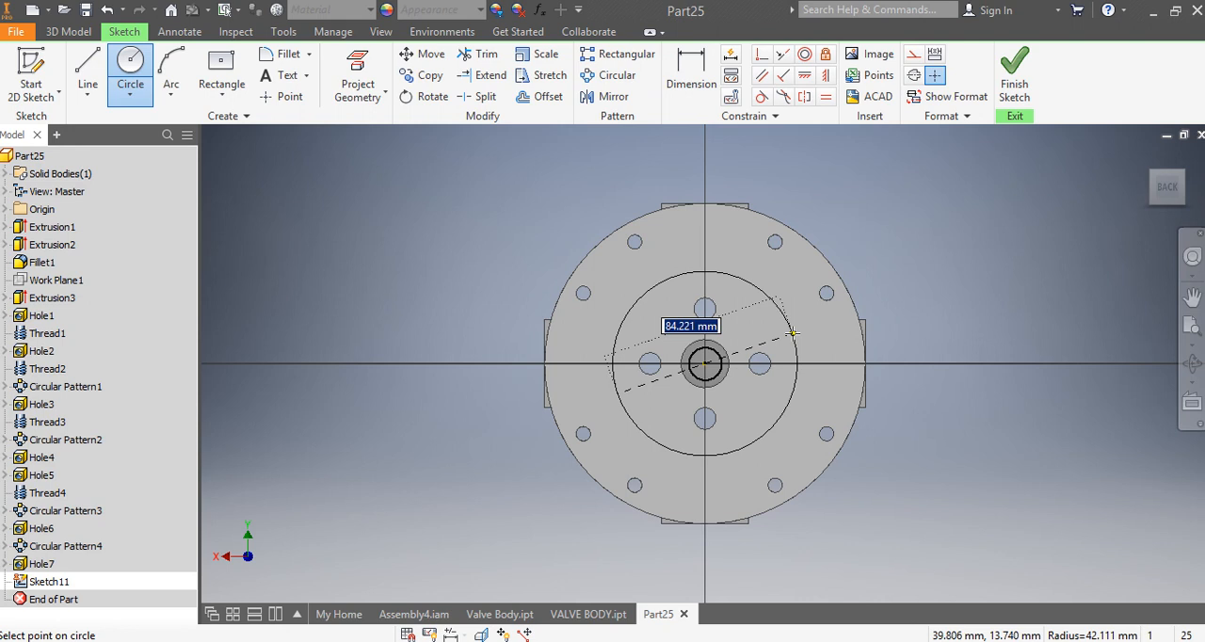
text(96)
key(Return)
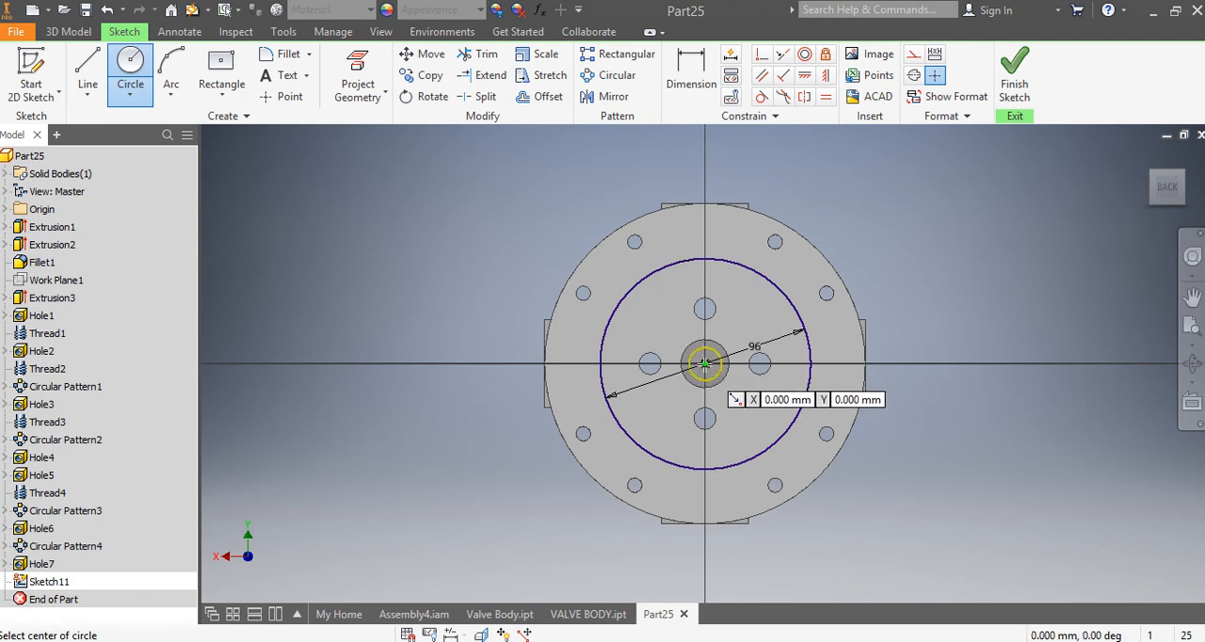
click(705, 363)
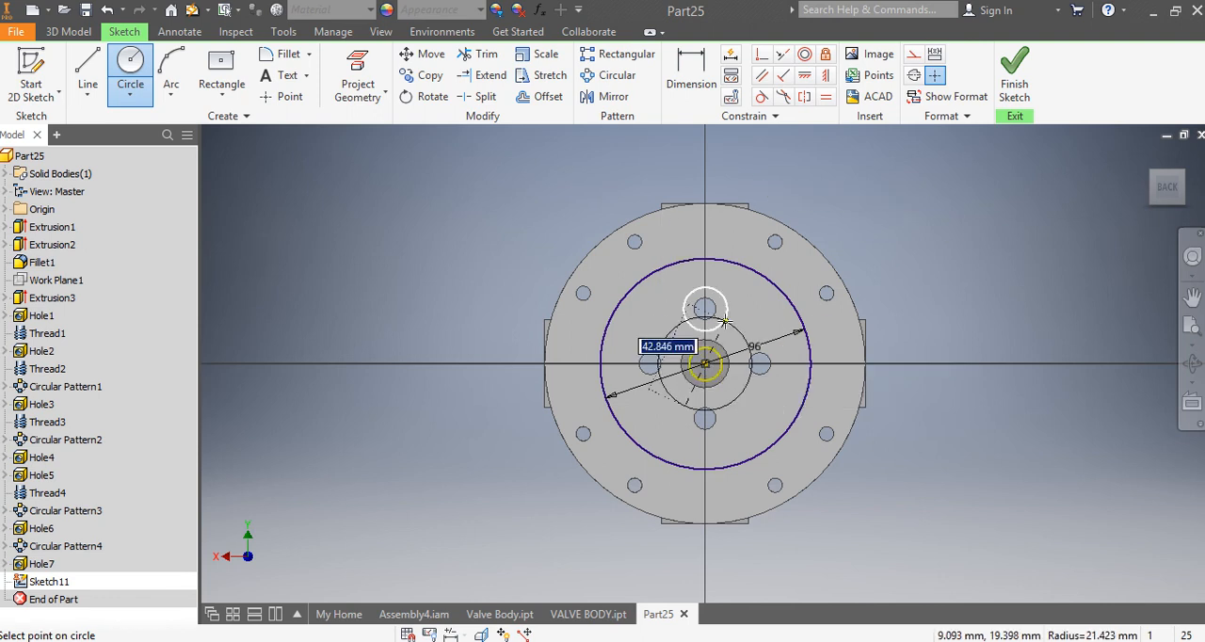
text(82)
key(Return)
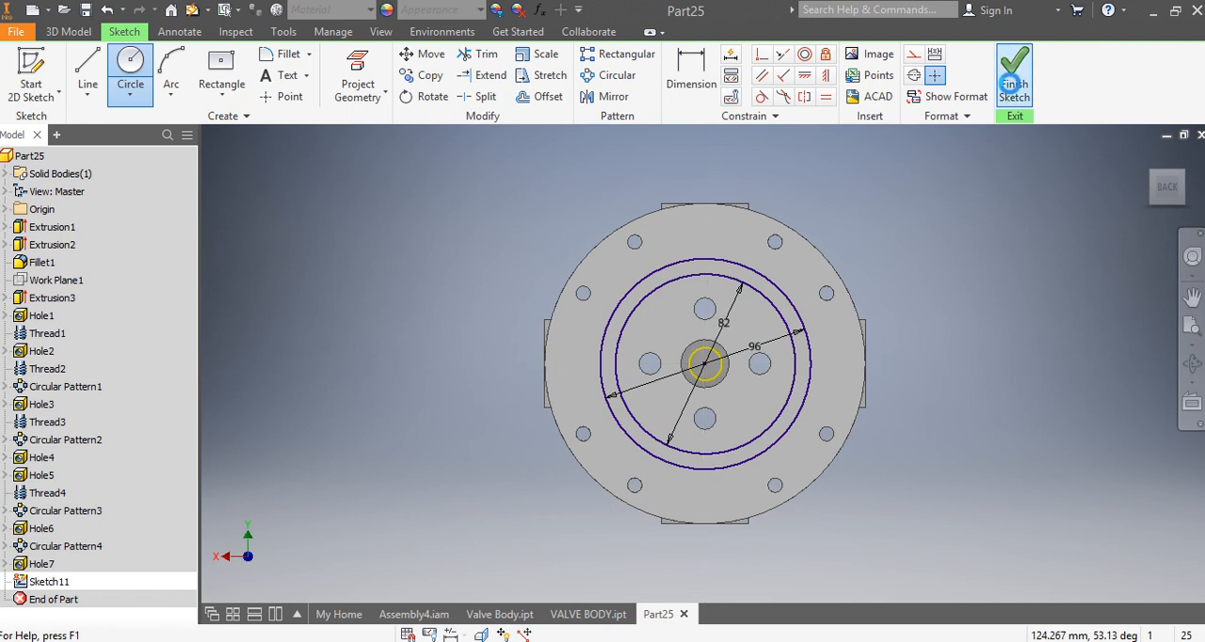
click(1012, 84)
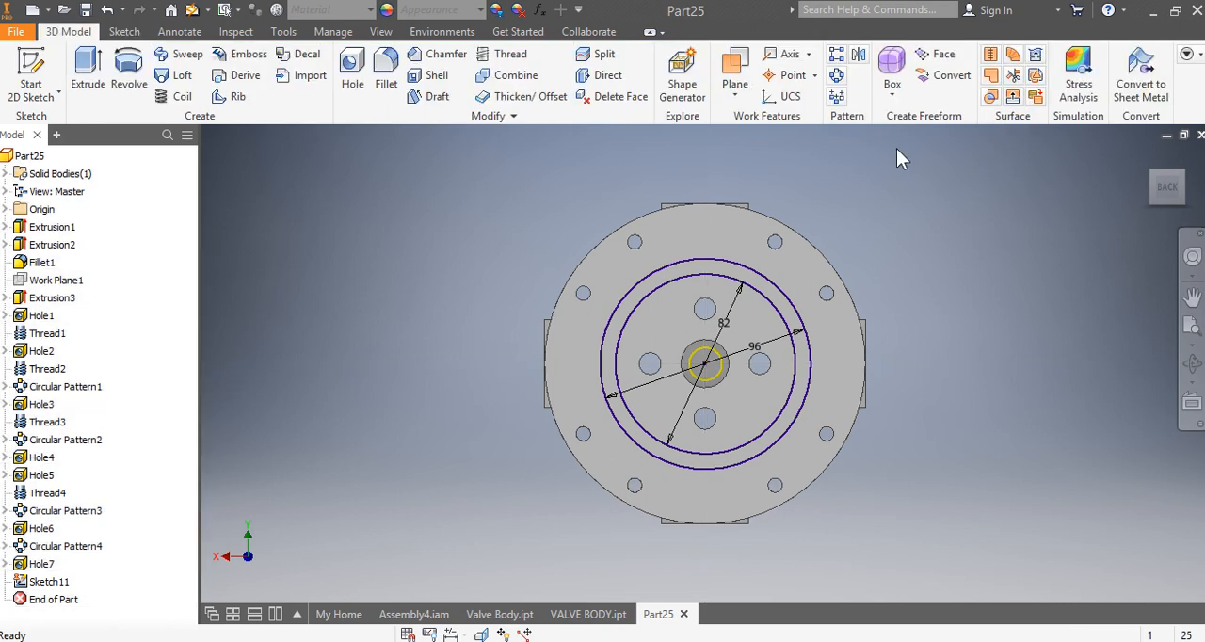
Step: Extrude the ring between the 96 mm and 82 mm circles 3 mm outward from the back face
click(87, 74)
click(1137, 147)
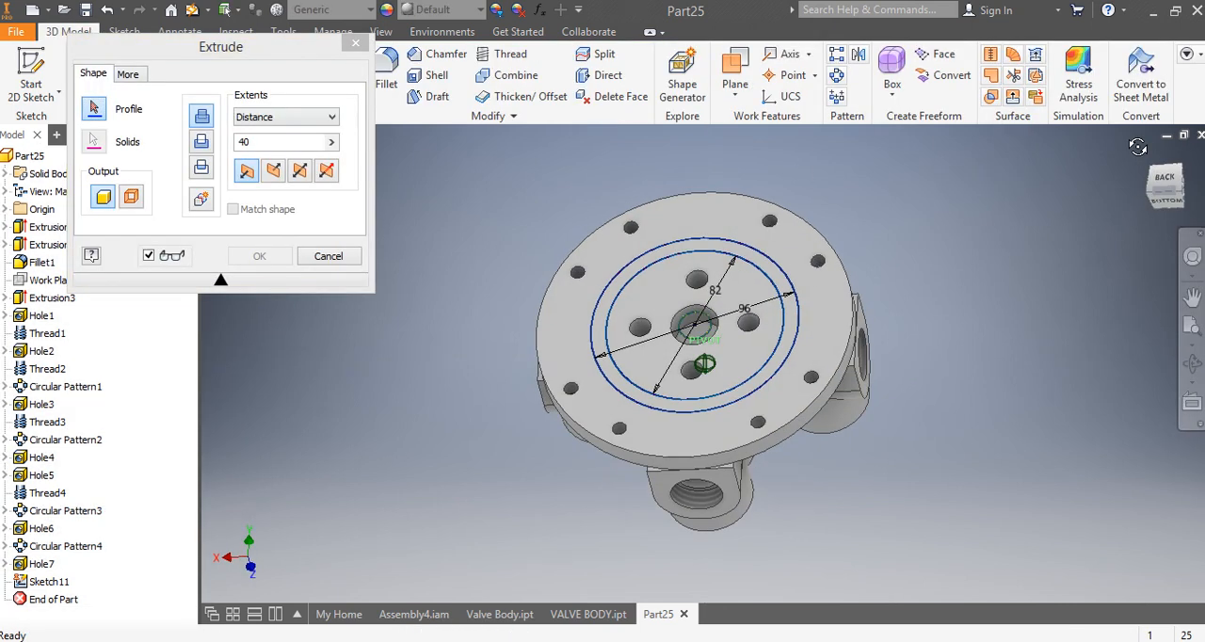
scroll(650, 263, down, 3)
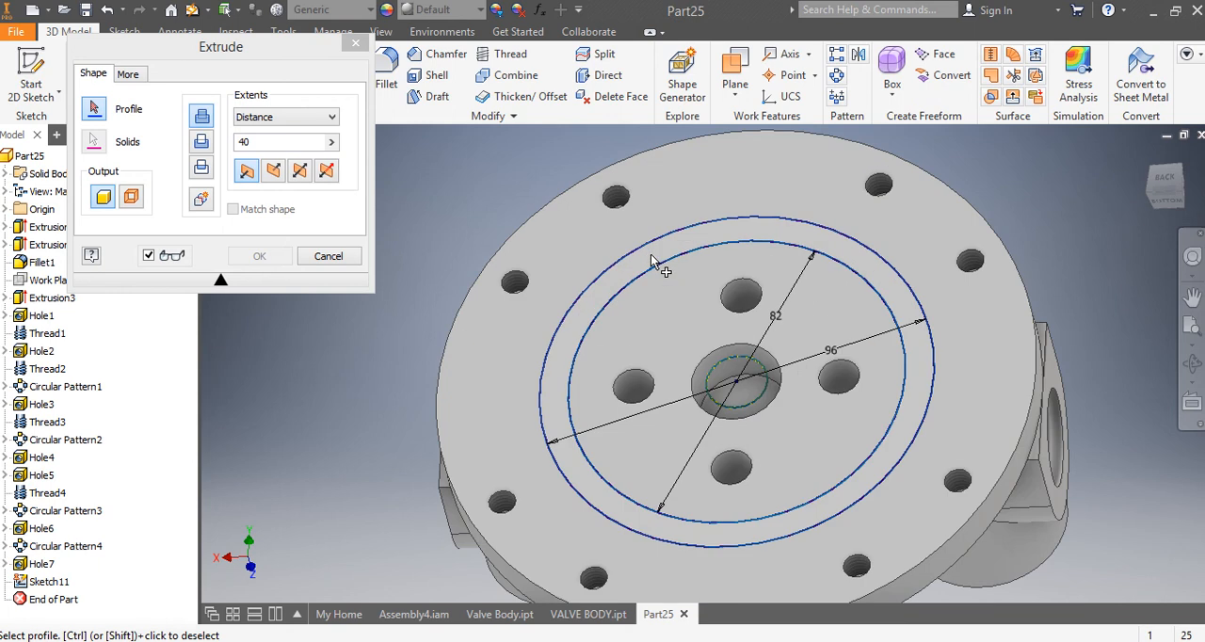
click(649, 262)
click(256, 142)
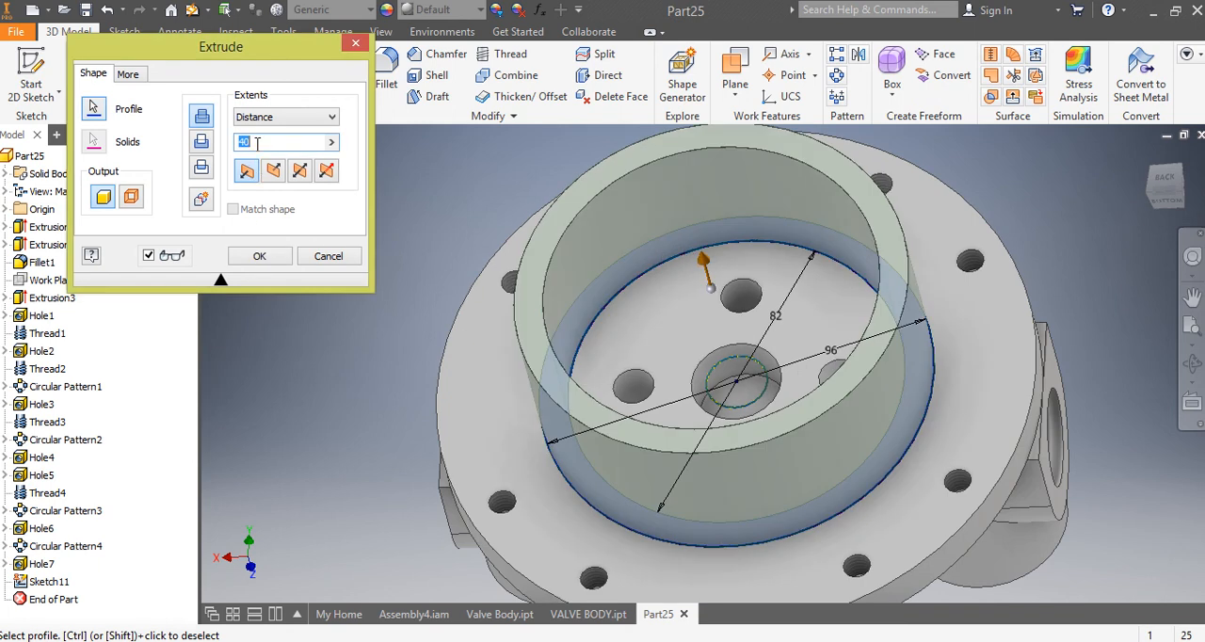
text(3)
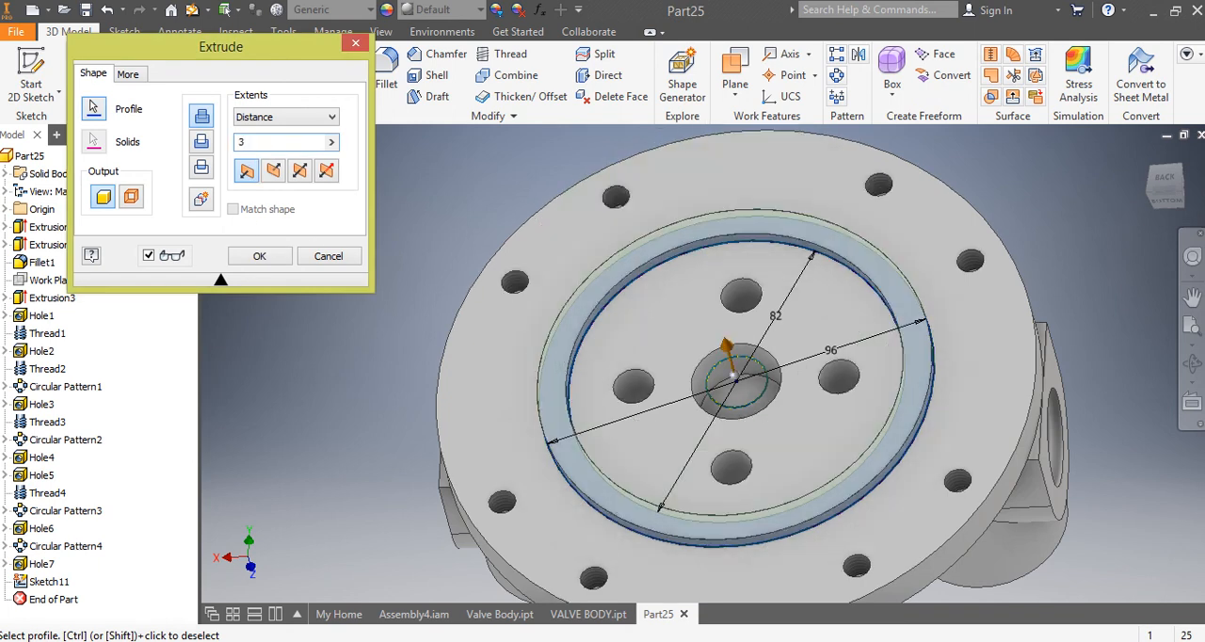
click(260, 257)
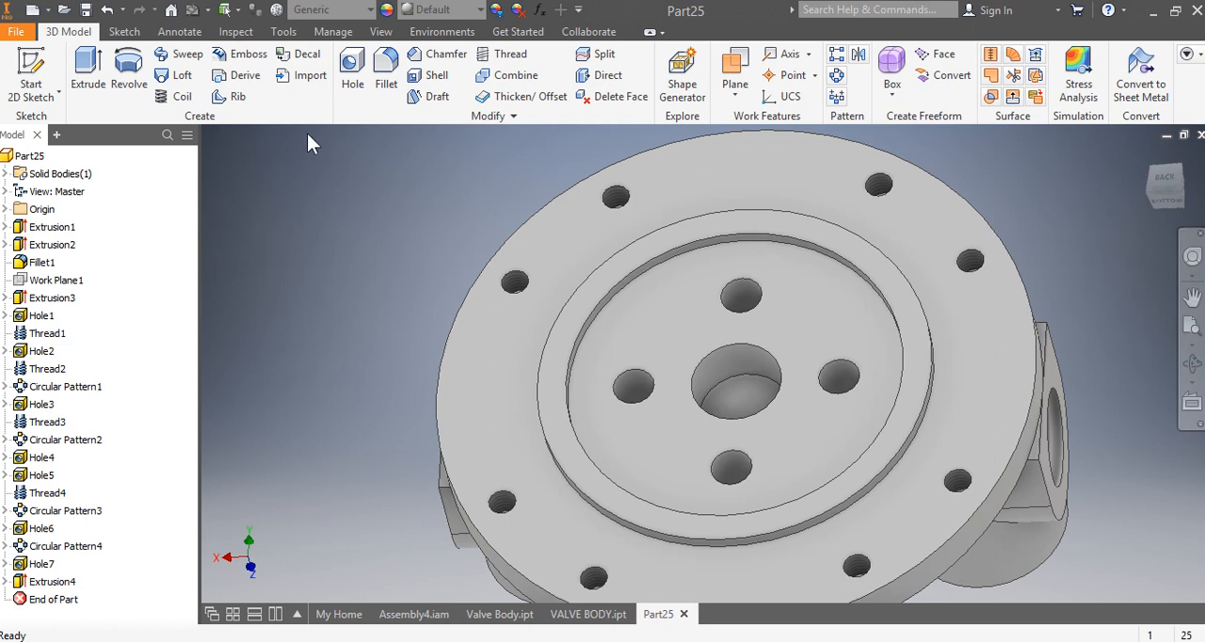
Step: Start a sketch on the back face inside the raised ring and project the upper small hole's edge and the larger circle around it
click(31, 81)
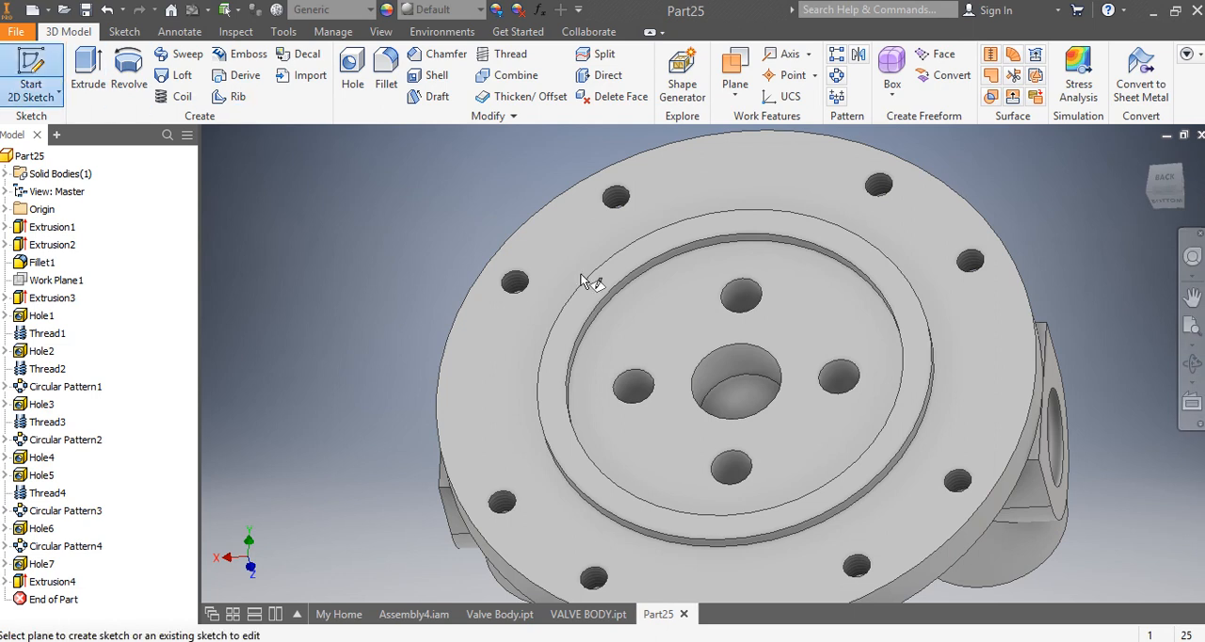
click(685, 317)
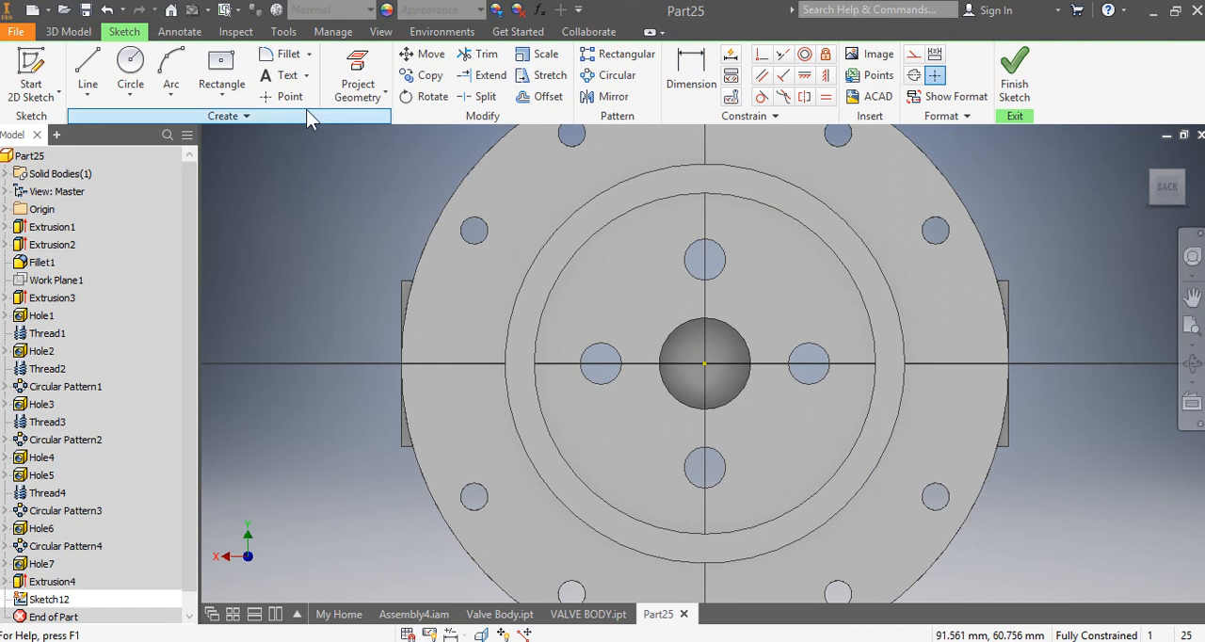
click(354, 75)
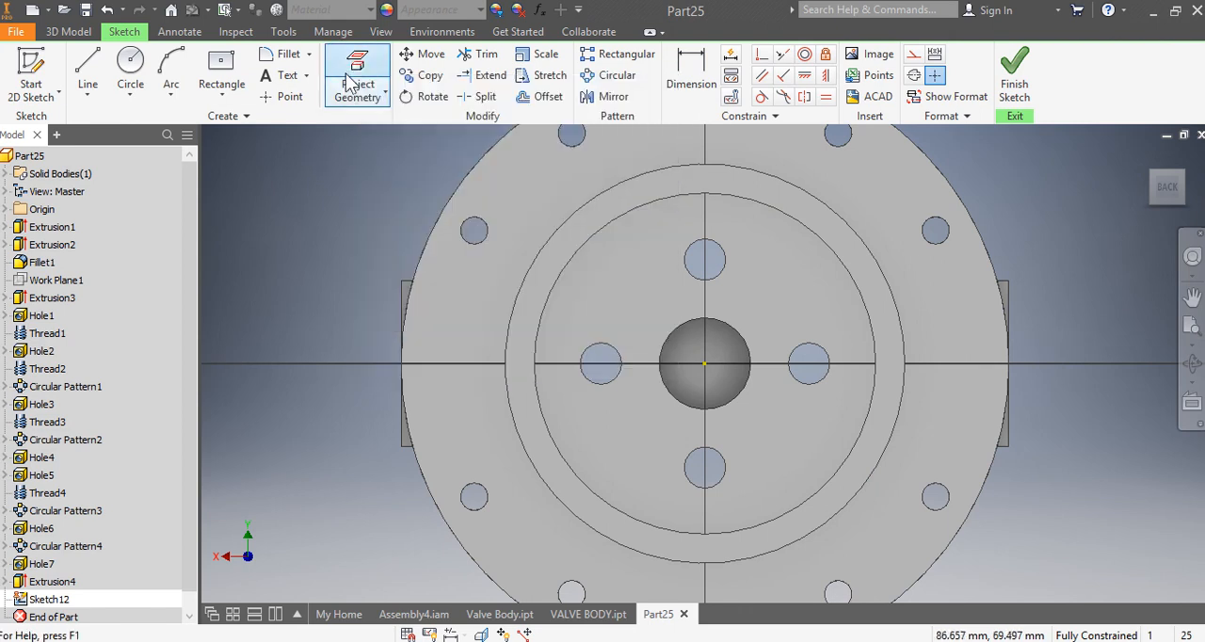
click(706, 257)
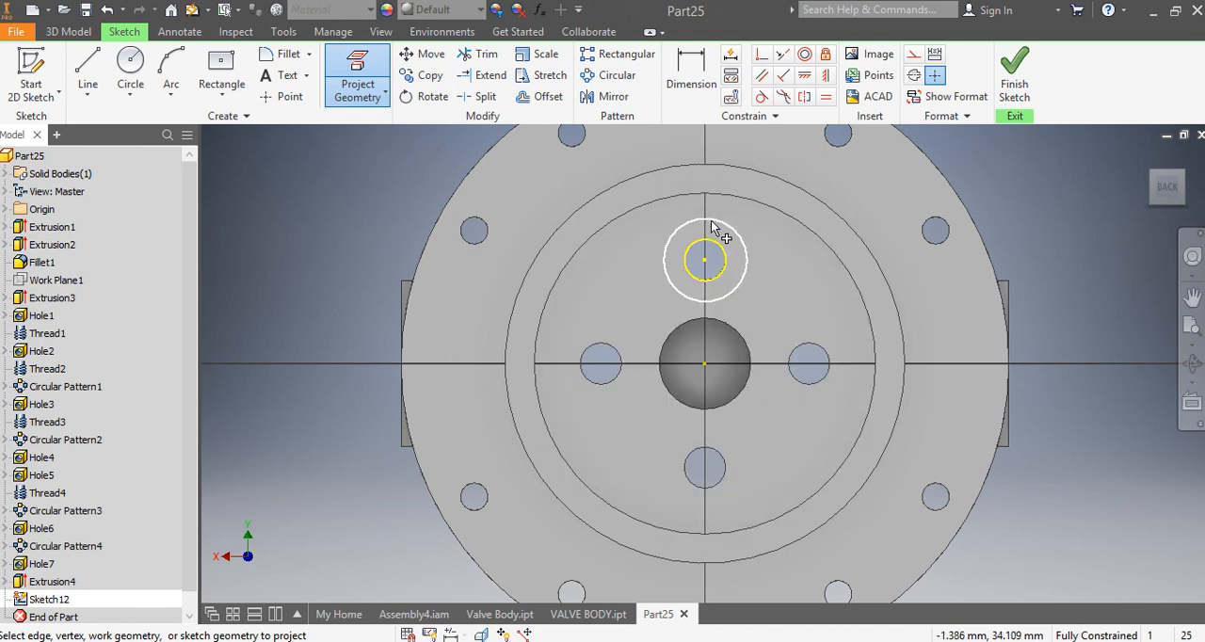
click(713, 228)
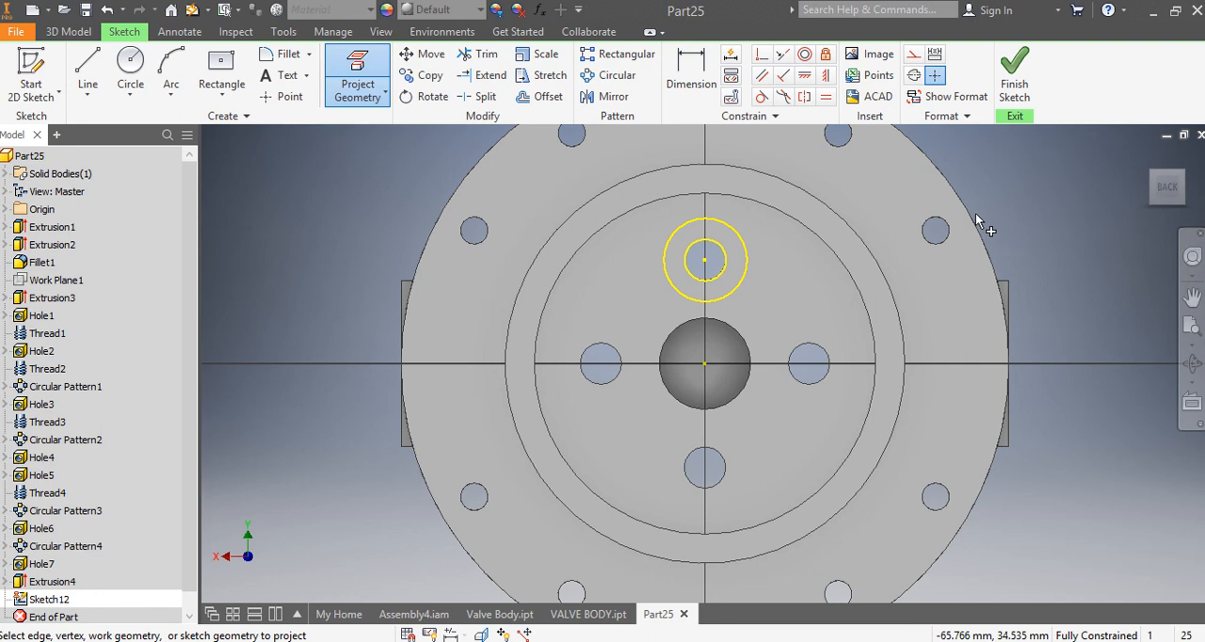
Step: Check the diameters of the two projected circles with the Dimension tool without placing any dimension
click(694, 85)
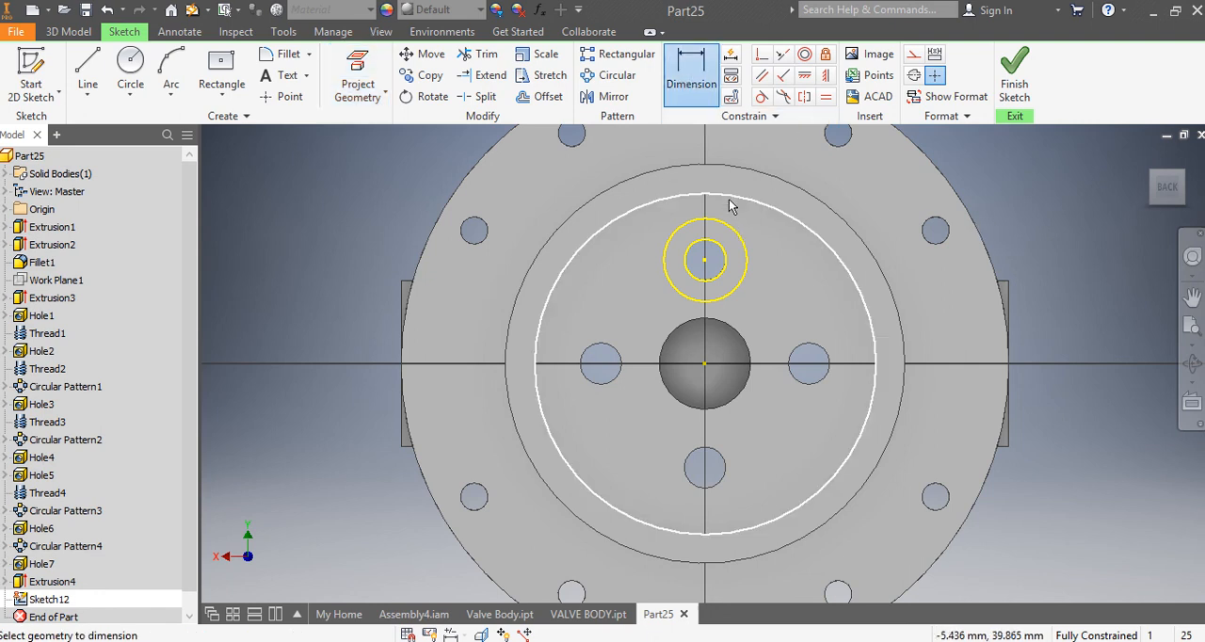
click(733, 229)
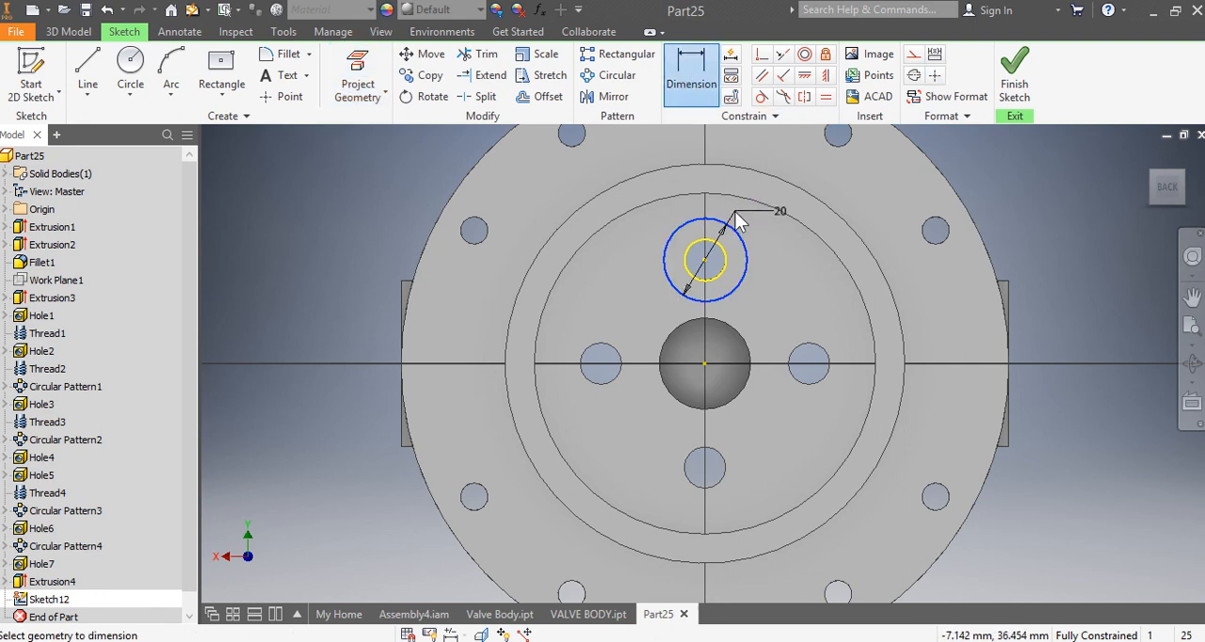
right_click(740, 223)
click(796, 210)
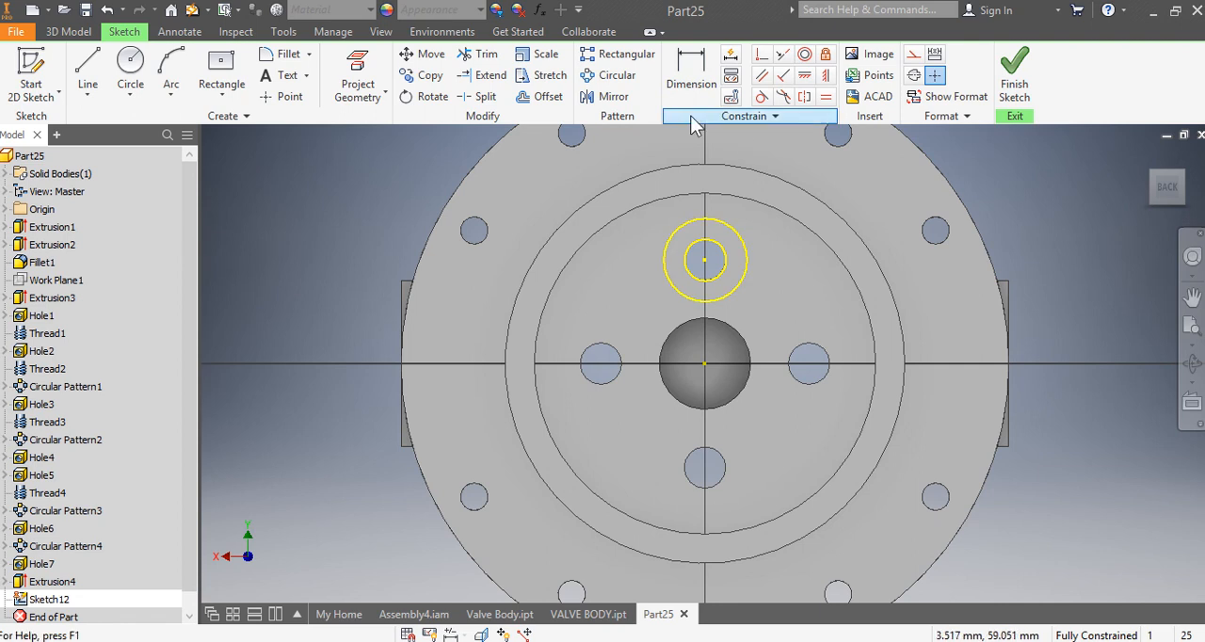
click(691, 85)
click(713, 241)
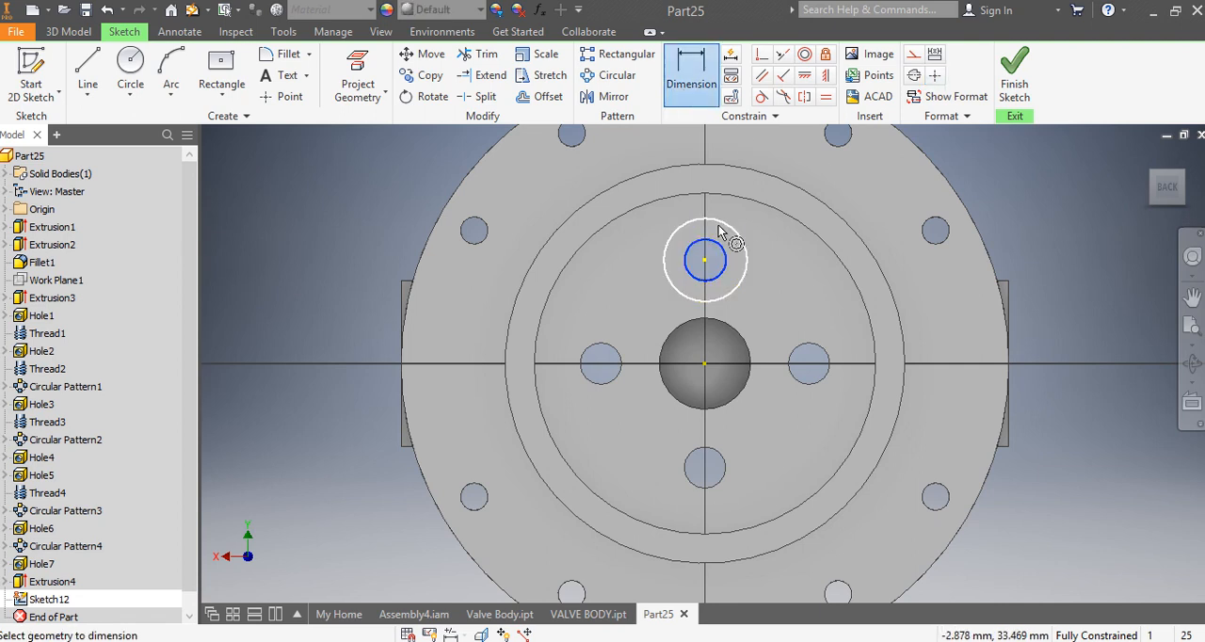
right_click(345, 198)
click(377, 194)
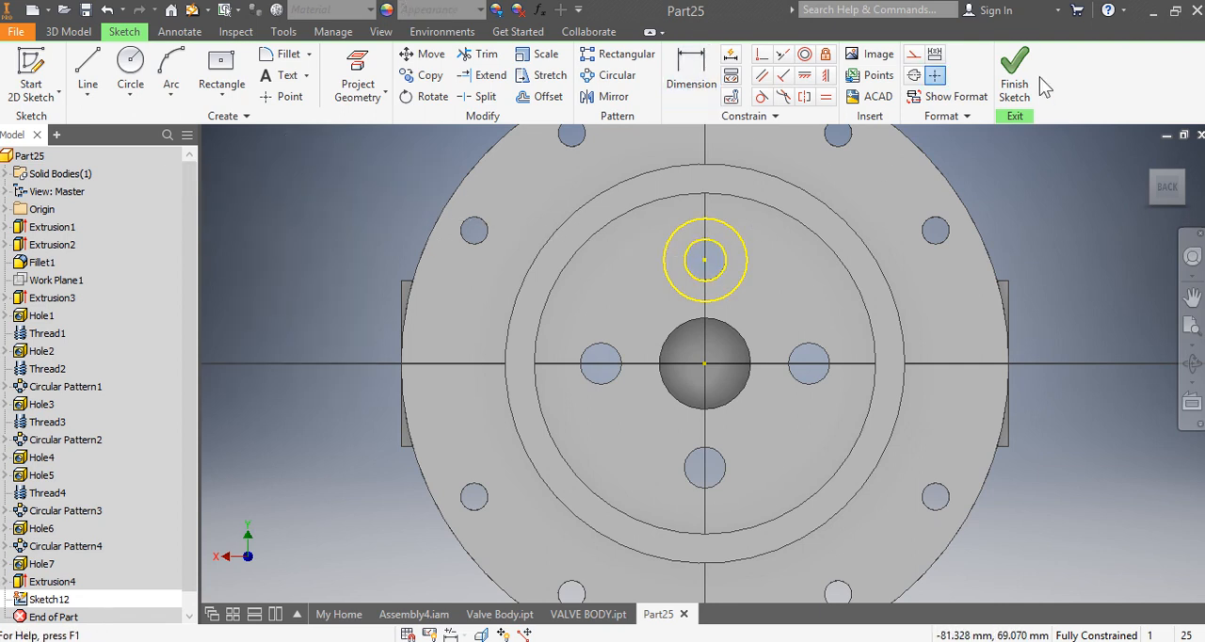
Step: Finish the sketch and extrude the ring between the two projected circles 11 mm outward as a boss around the upper small hole
click(1015, 83)
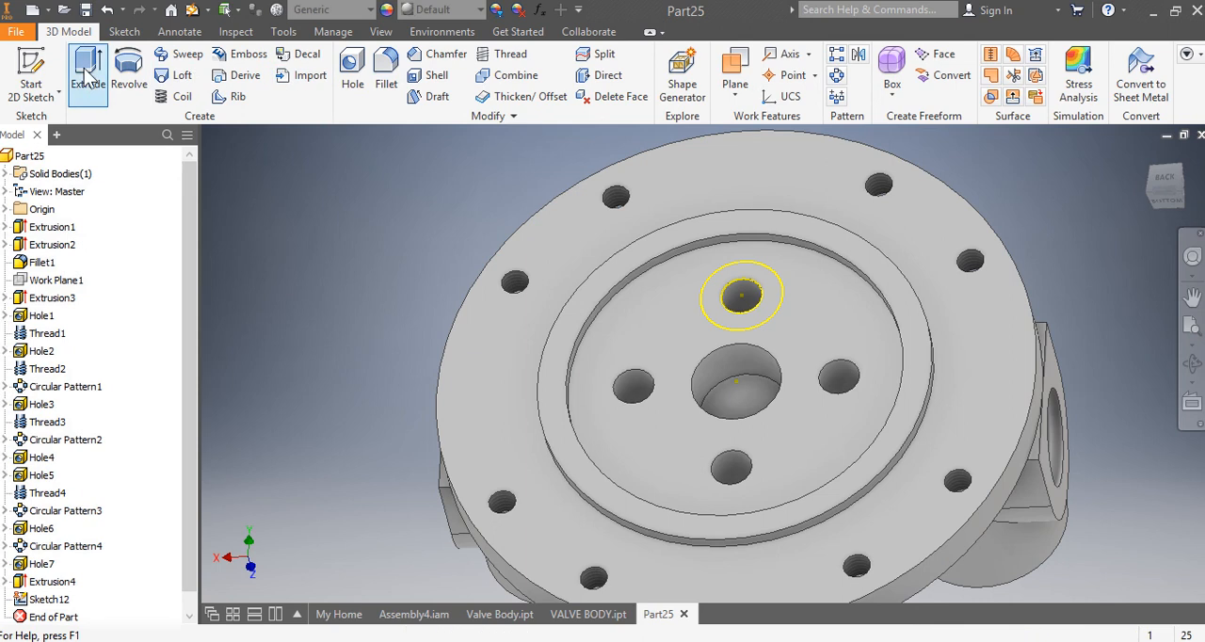
click(88, 70)
click(752, 275)
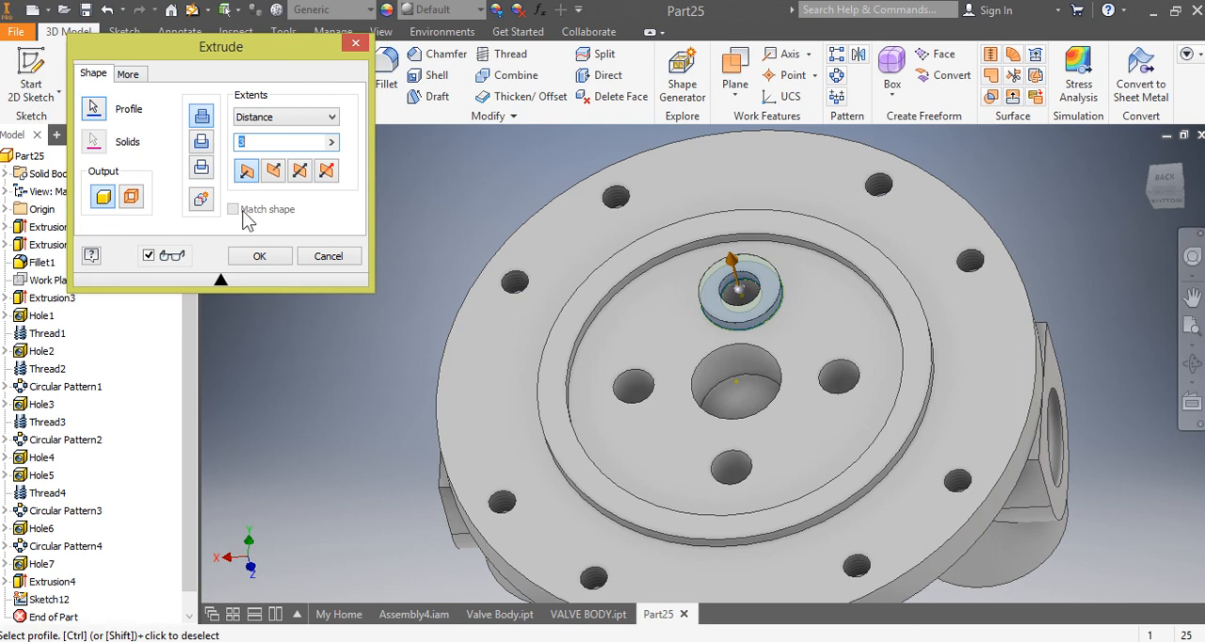
text(11)
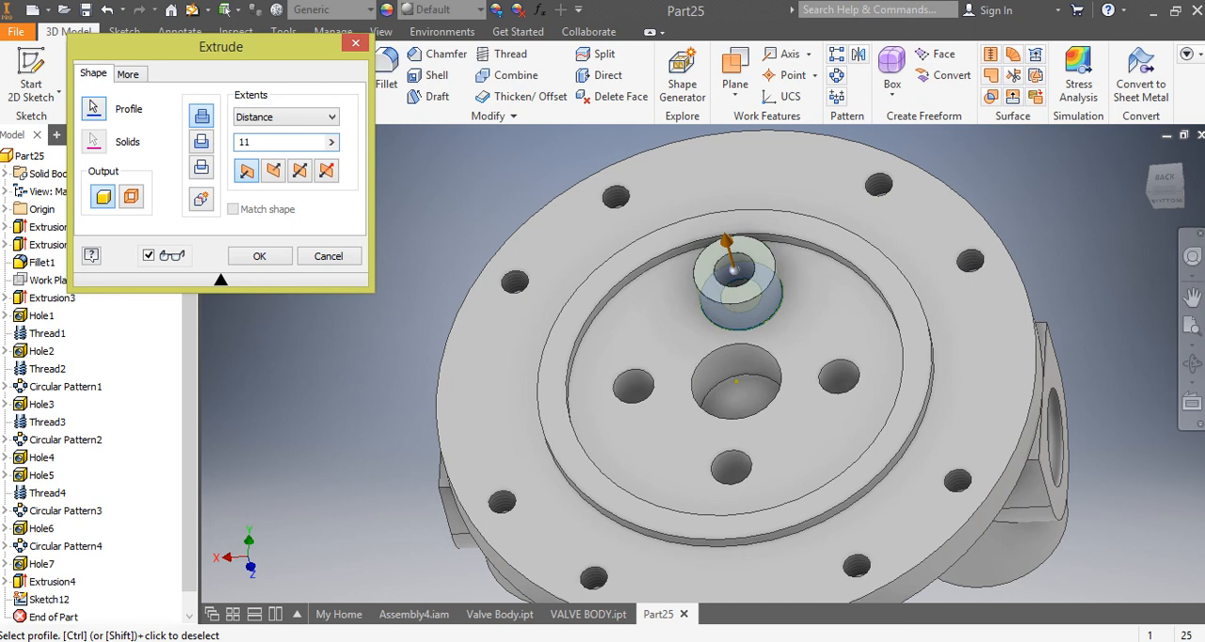
click(259, 263)
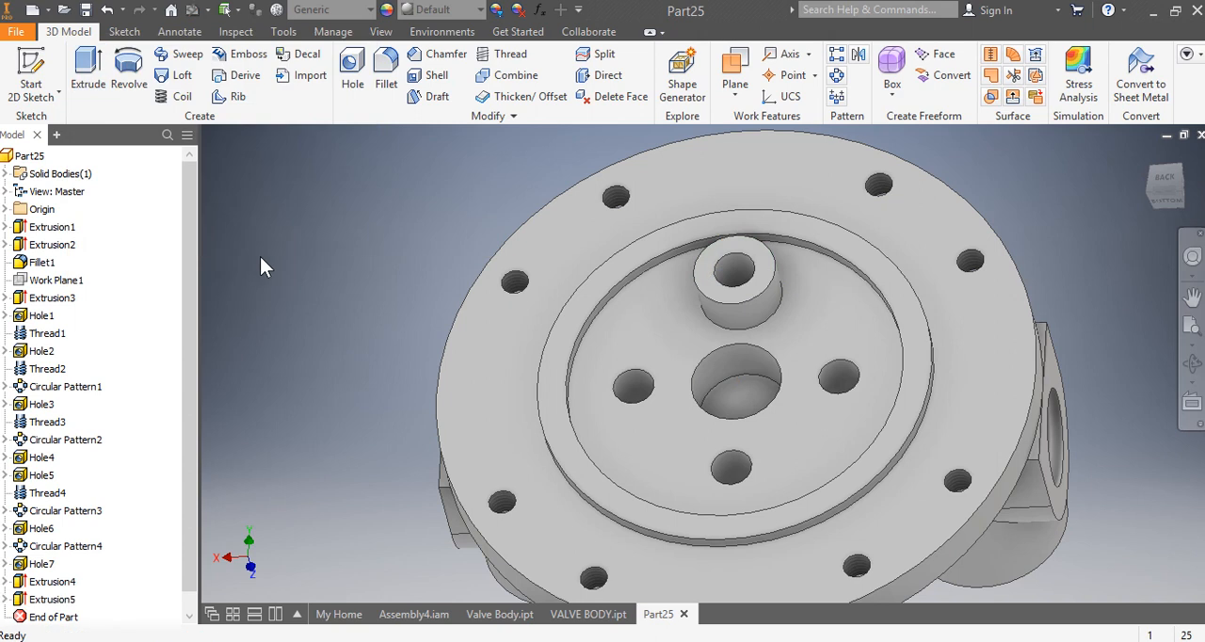
Step: Circular-pattern the boss about the base disc's axis with 4 occurrences over 360 degrees
click(836, 75)
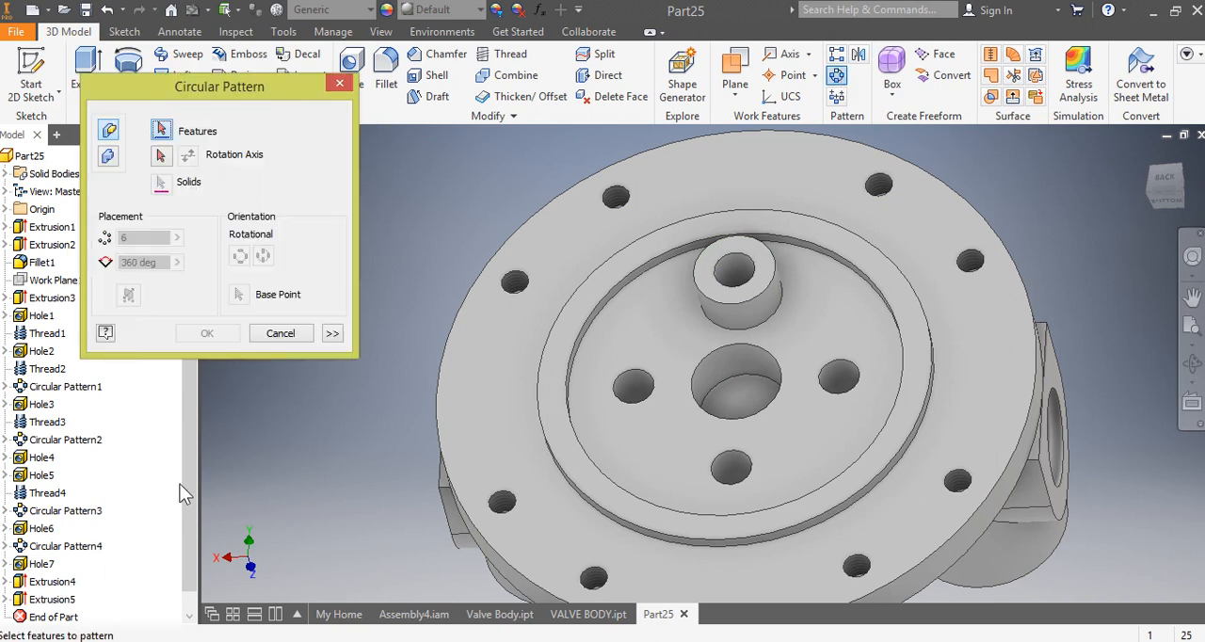
click(739, 306)
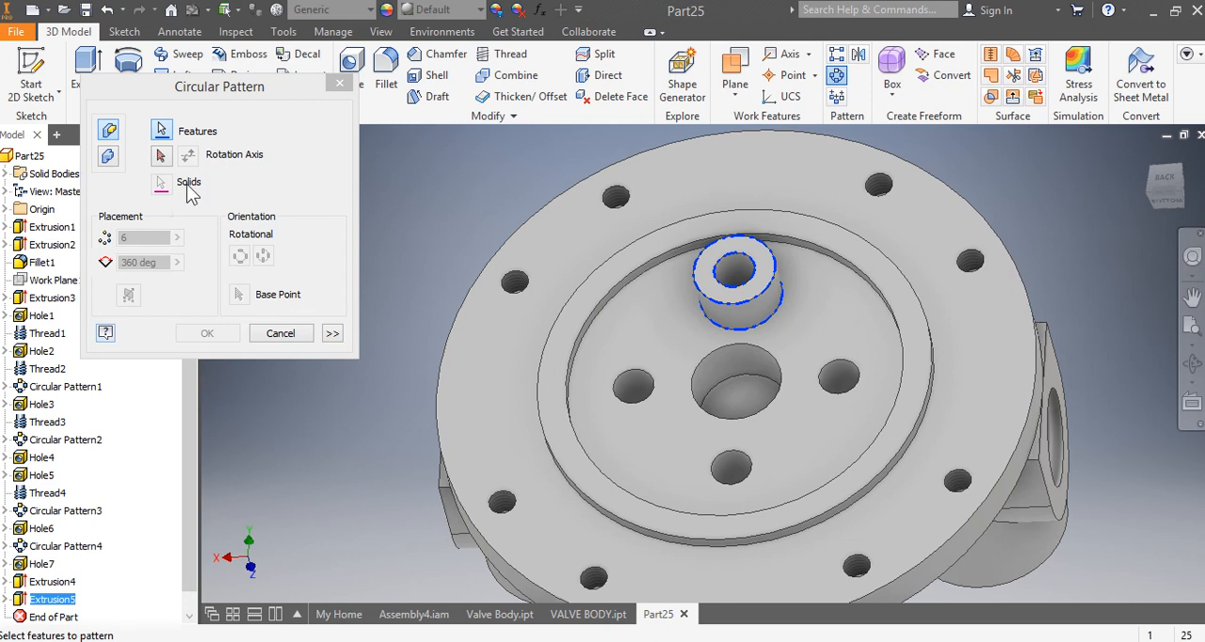
click(161, 156)
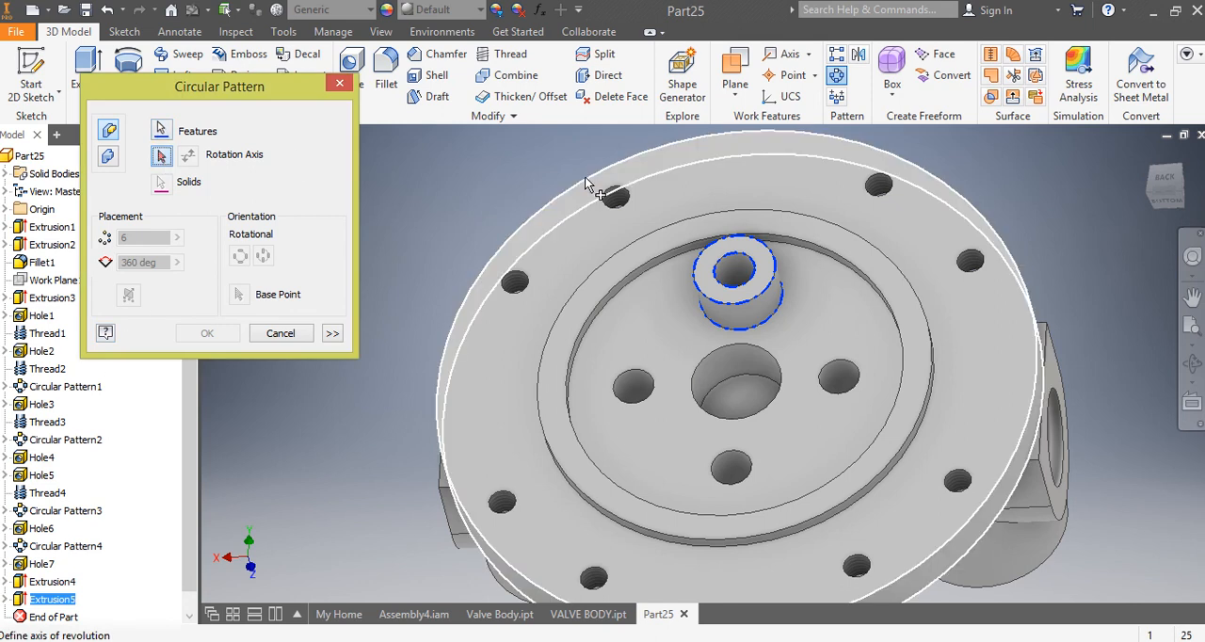
click(584, 179)
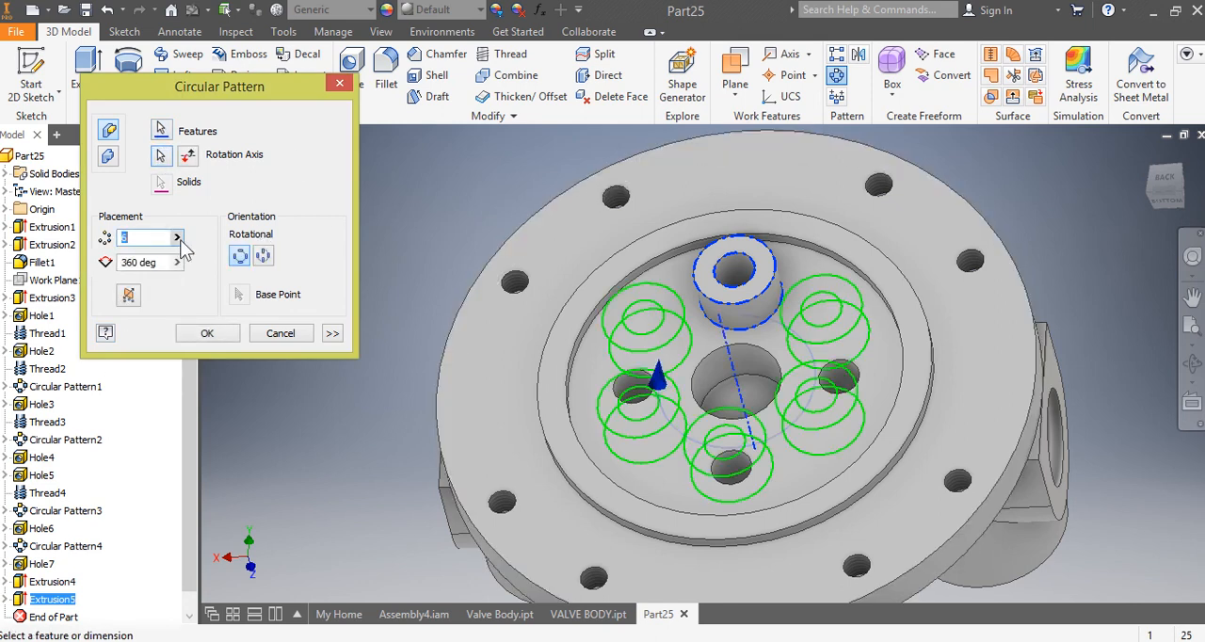
text(4)
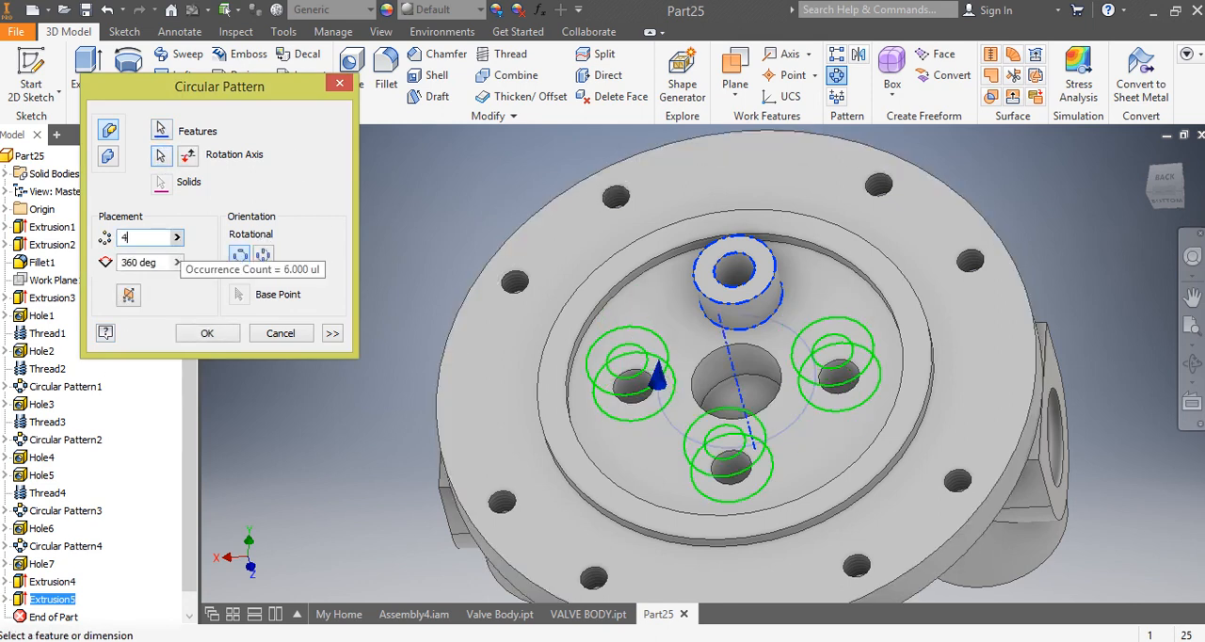
click(218, 334)
mouse_move(1169, 192)
mouse_down()
mouse_move(1120, 66)
mouse_move(1095, 221)
mouse_up()
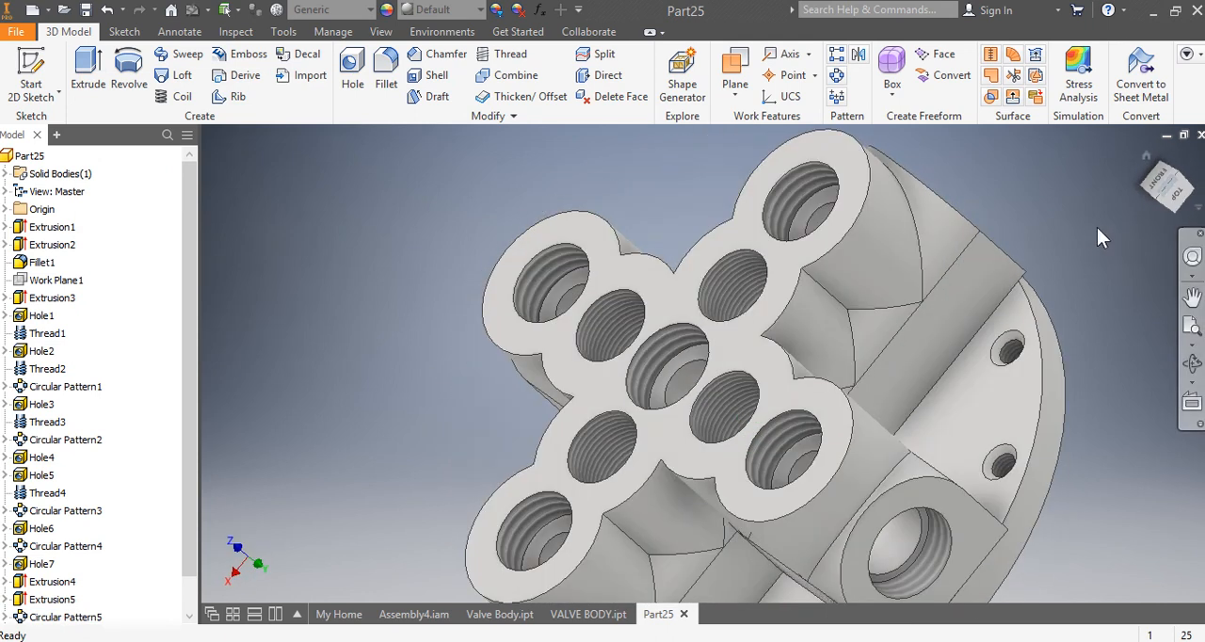
click(1181, 202)
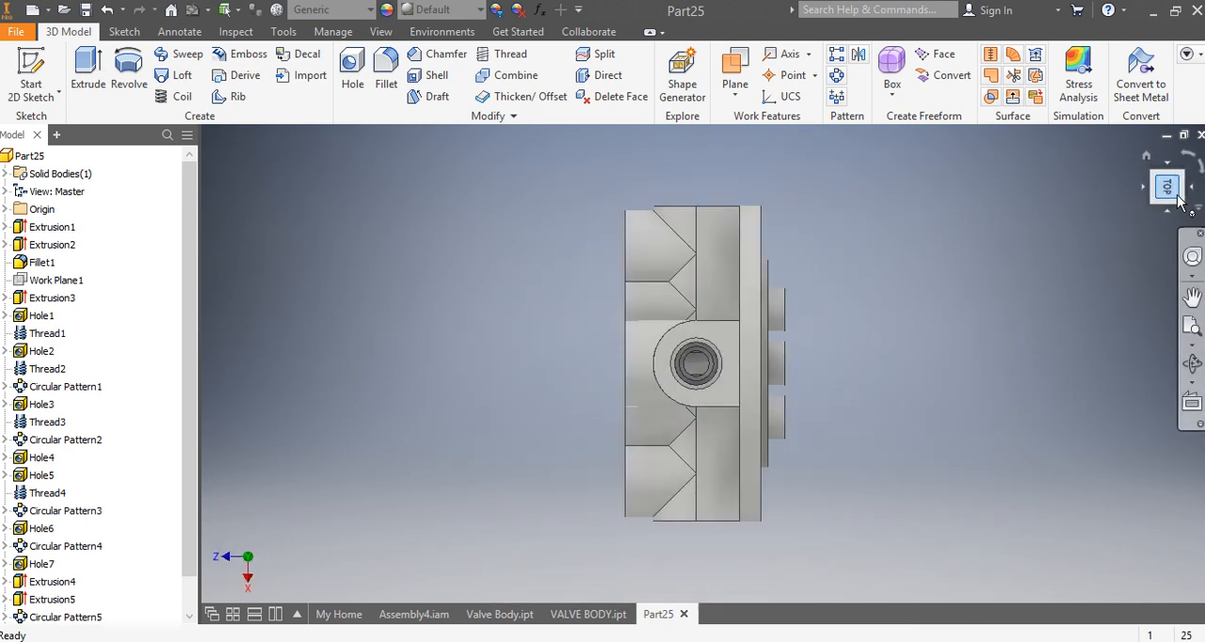
click(1199, 168)
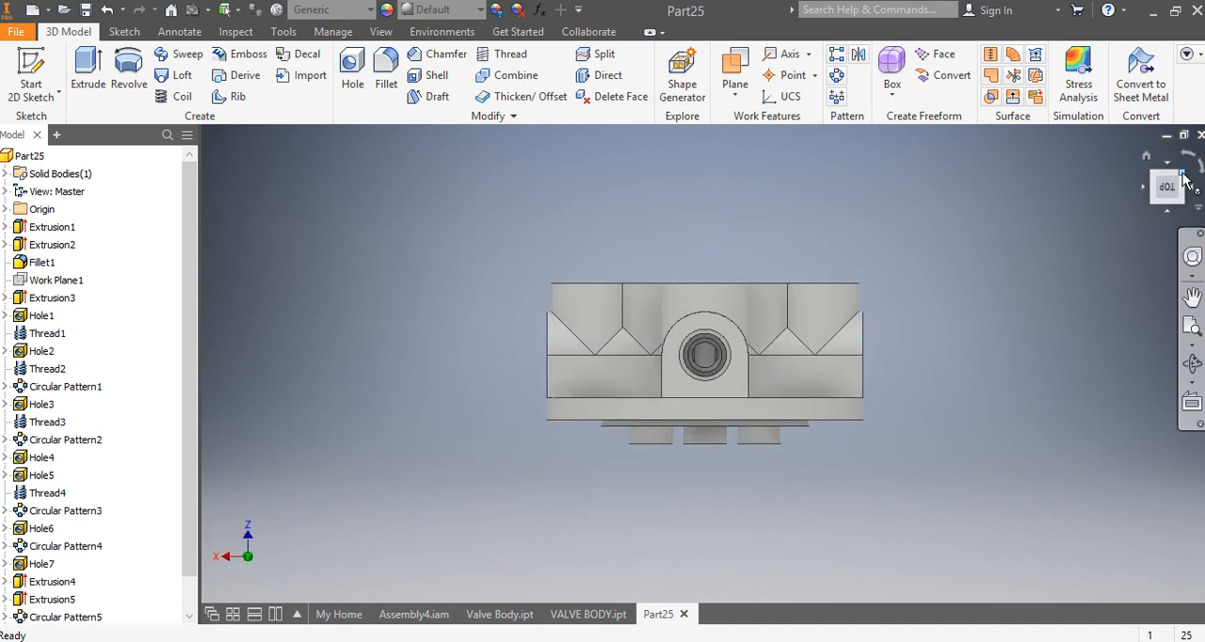
Step: Assign the Aluminum 6061 material to the part
click(1183, 194)
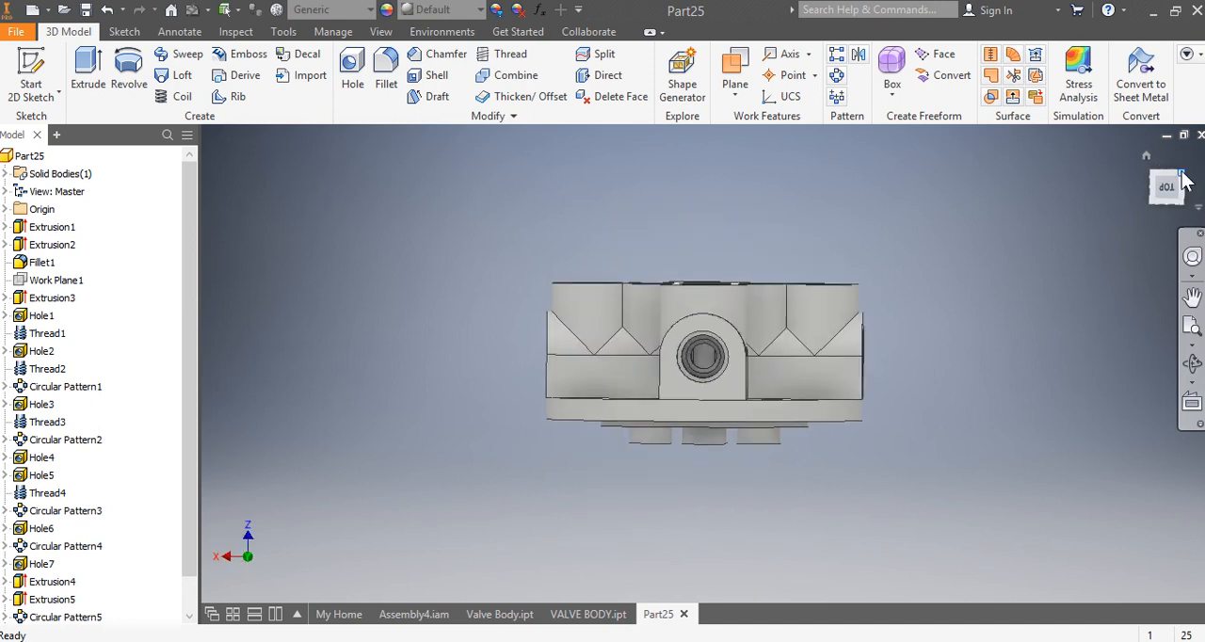
click(350, 9)
scroll(376, 162, up, 5)
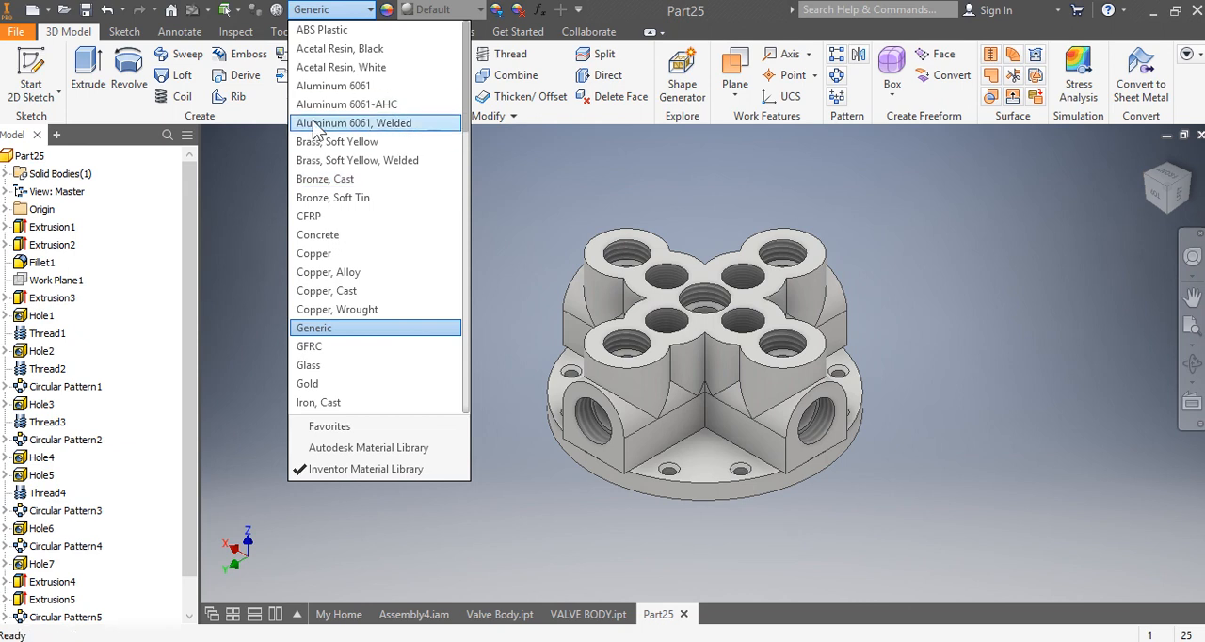
click(348, 86)
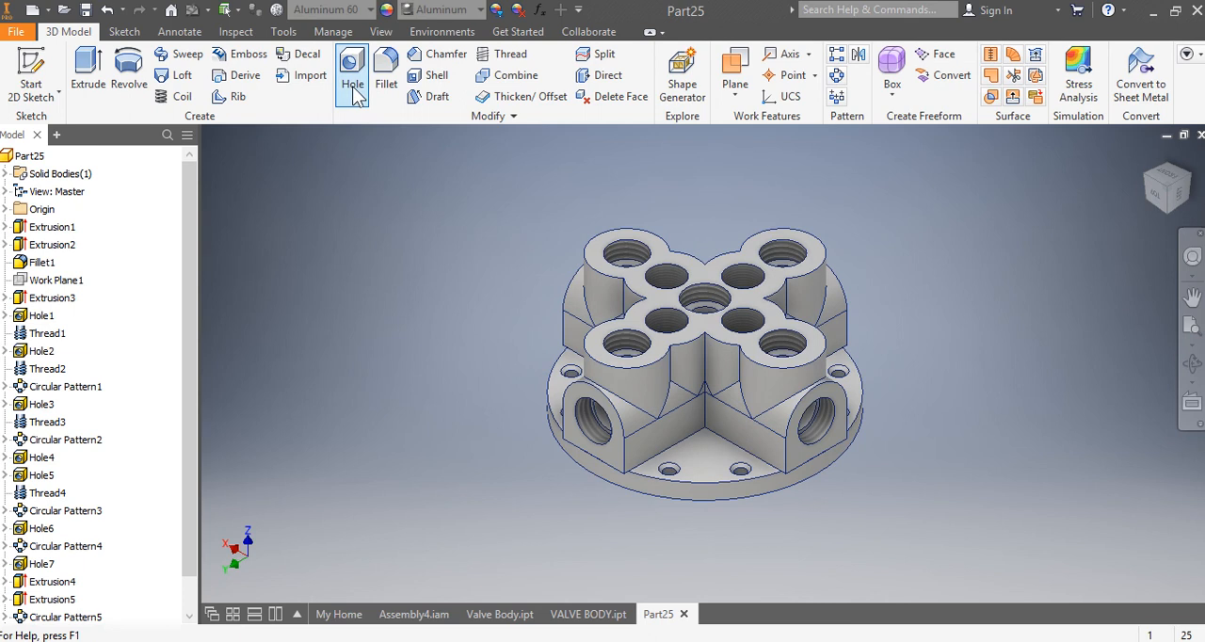
Step: Change the part's appearance to Nickel from the Inventor Material Library
click(444, 10)
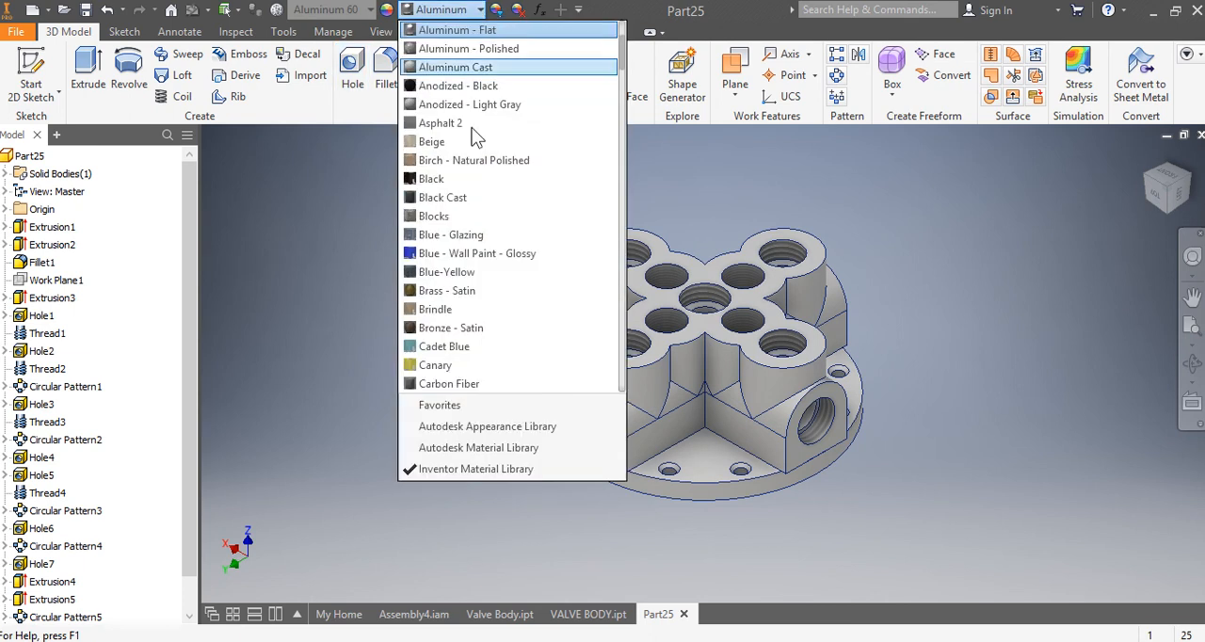
scroll(495, 274, down, 15)
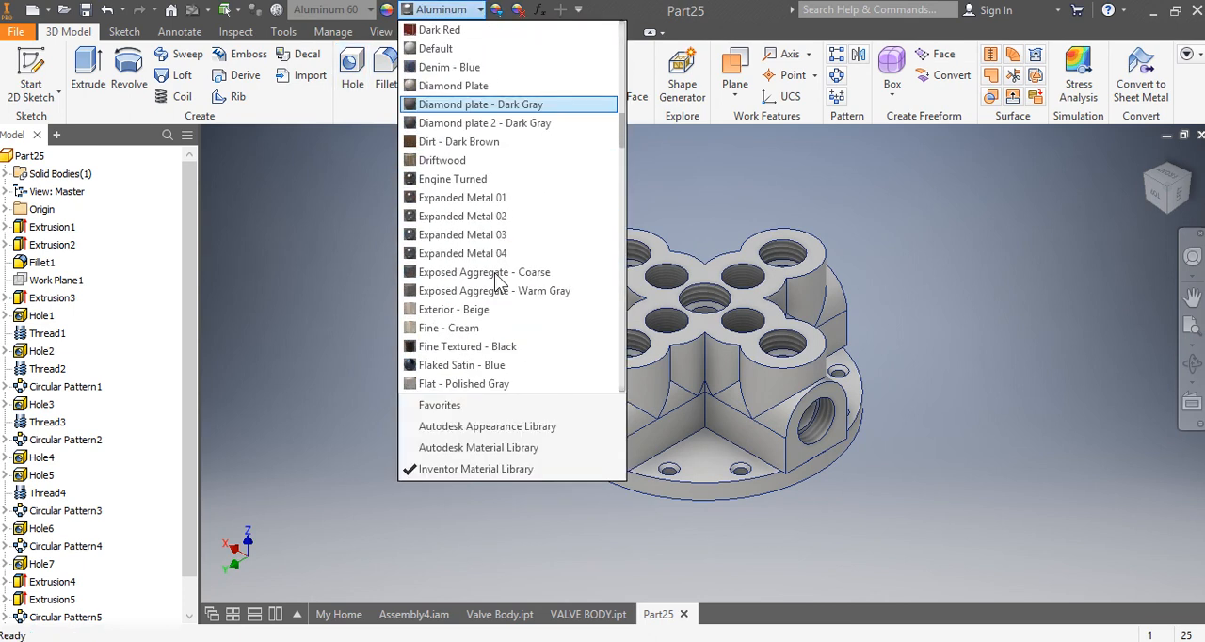
scroll(497, 277, down, 4)
scroll(494, 271, down, 6)
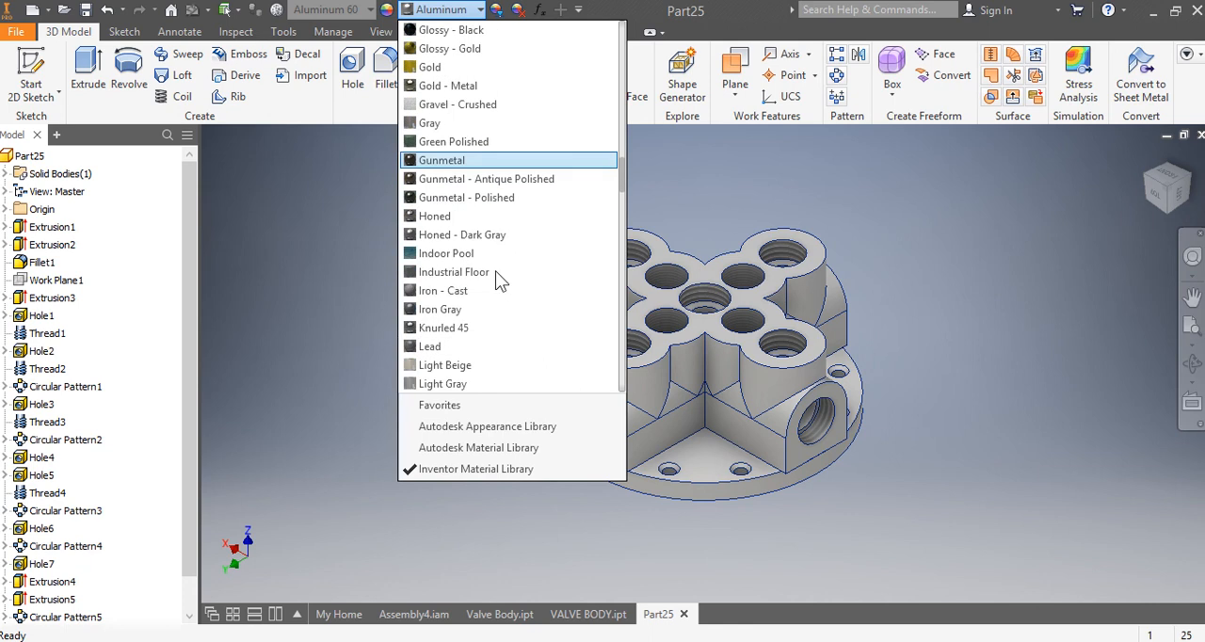
scroll(496, 271, down, 3)
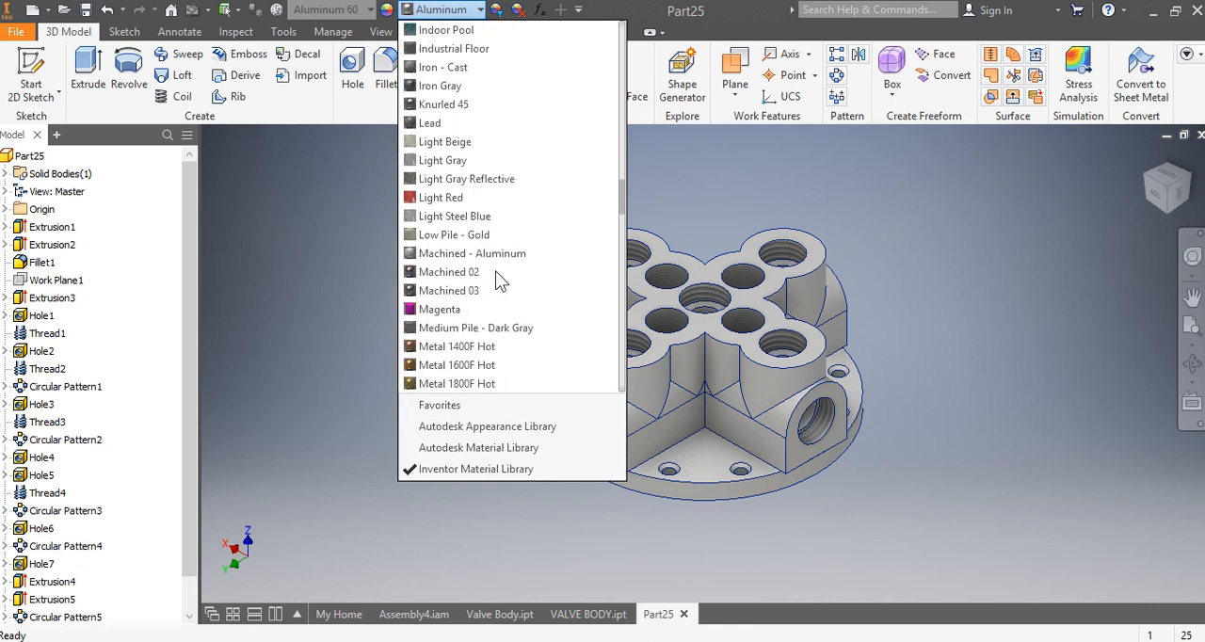
scroll(495, 271, down, 1)
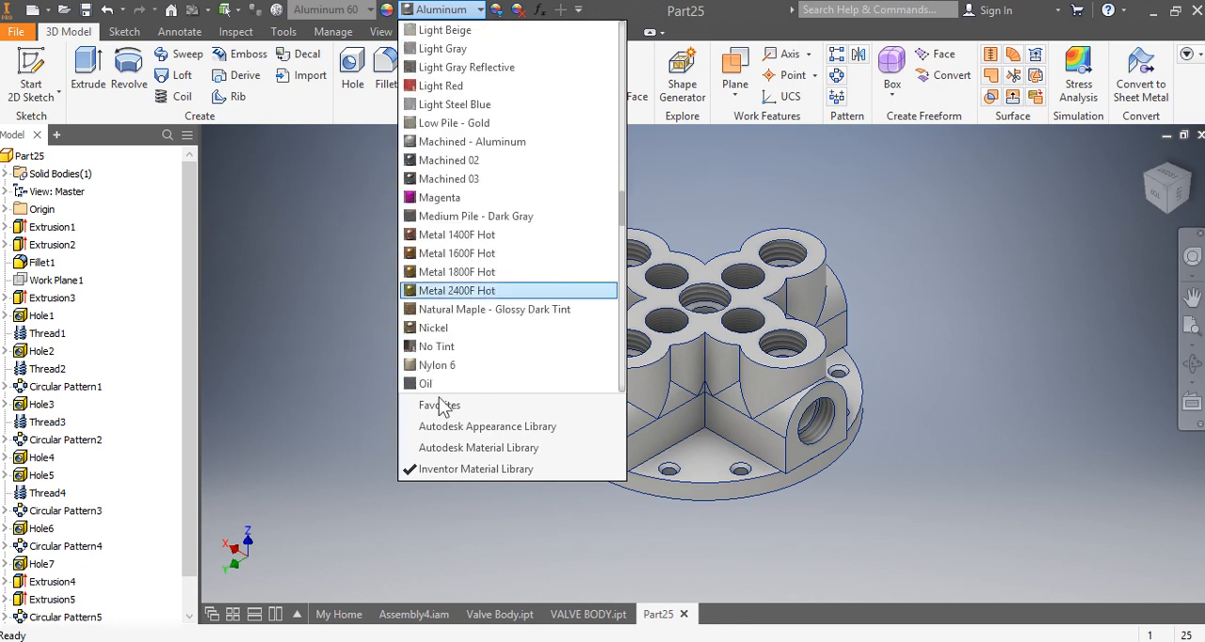
scroll(457, 400, down, 1)
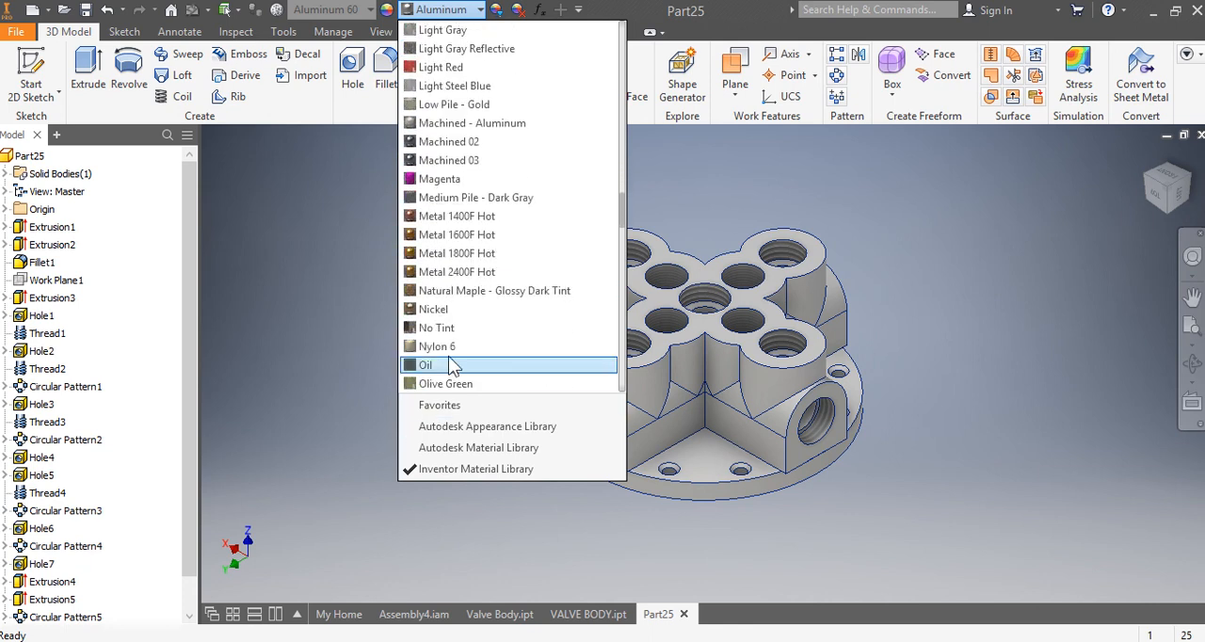
click(450, 308)
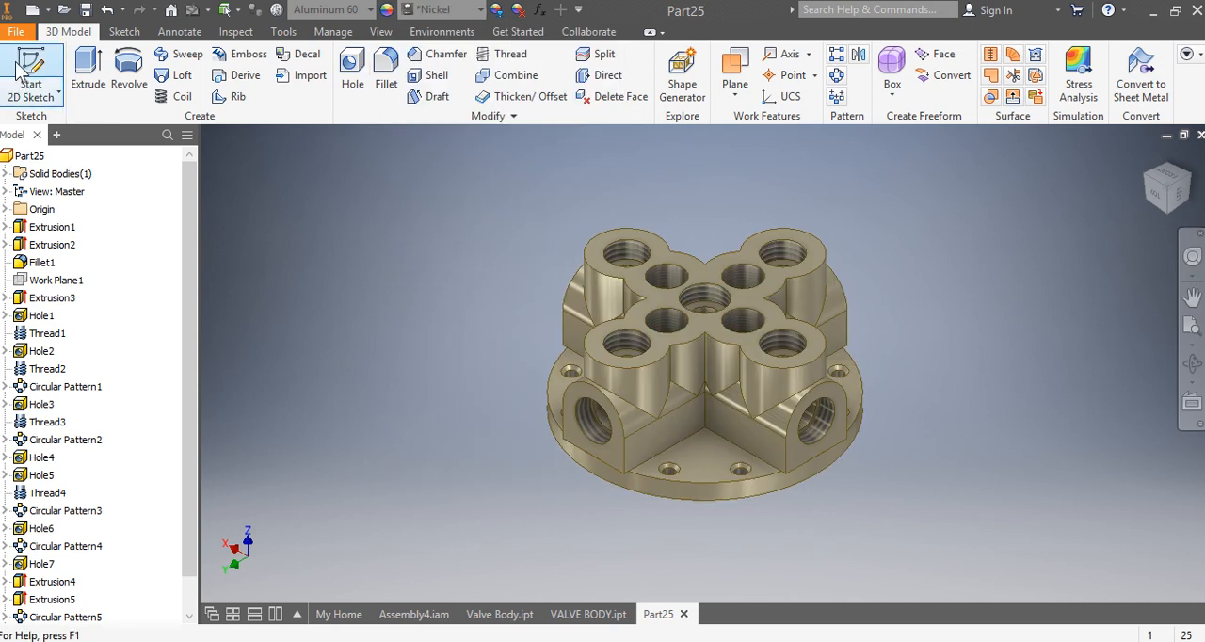
Step: Try to save the part as VALVE BODY in the SWASHPLATE PUMP folder, replacing the existing file
key(alt+f)
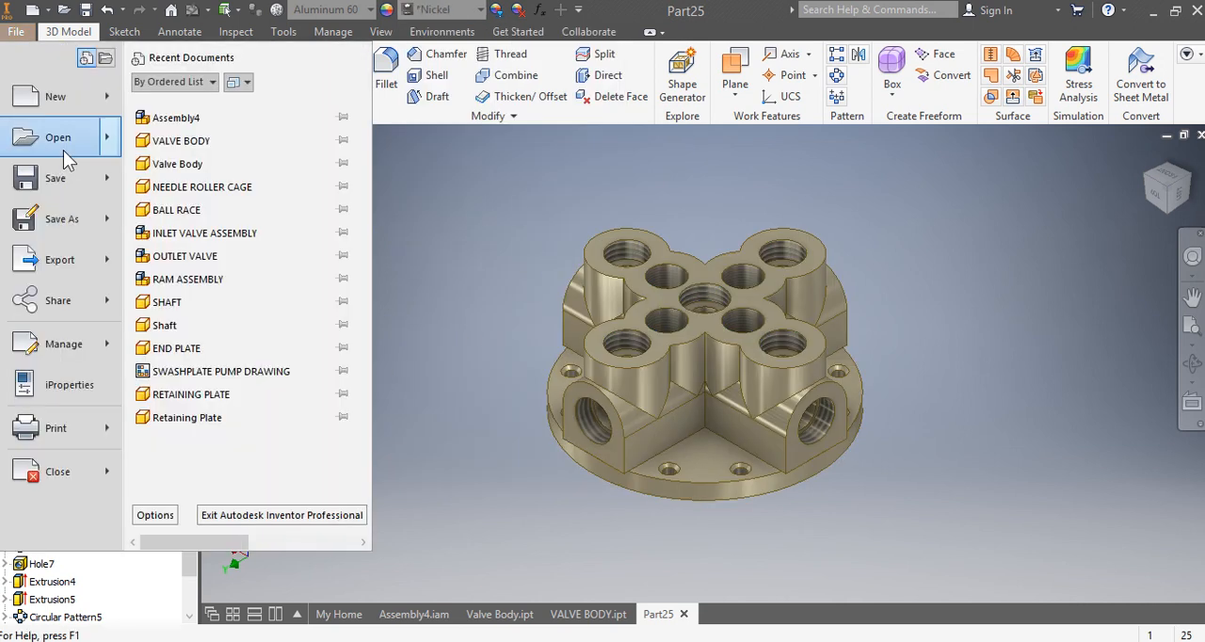
click(81, 226)
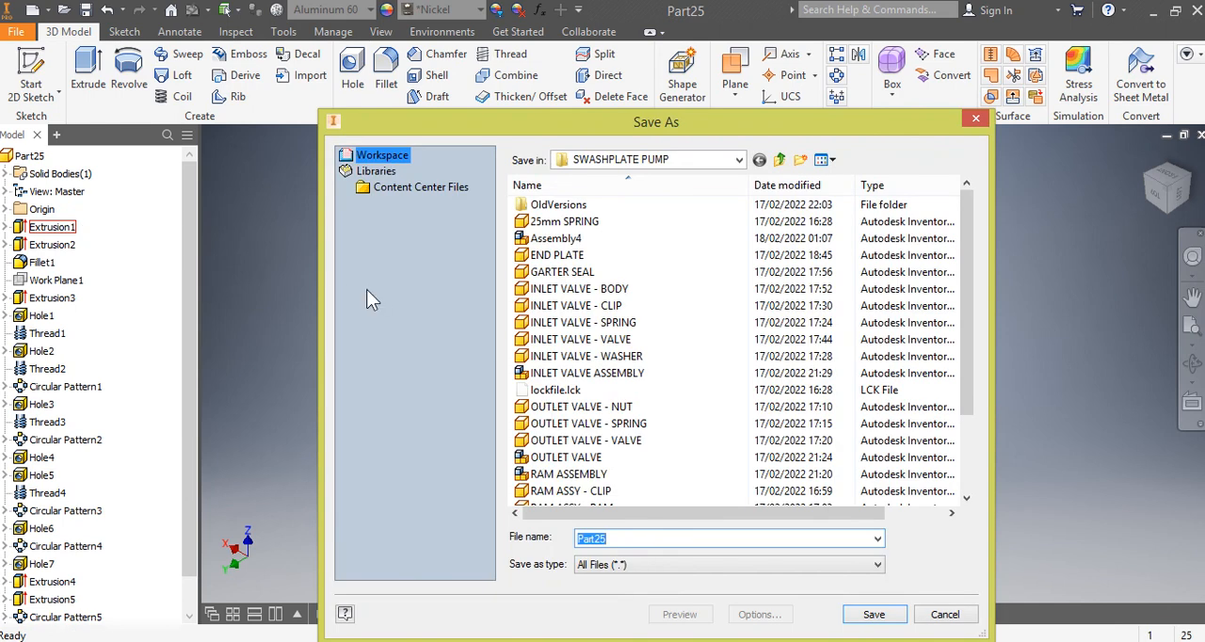
text(V)
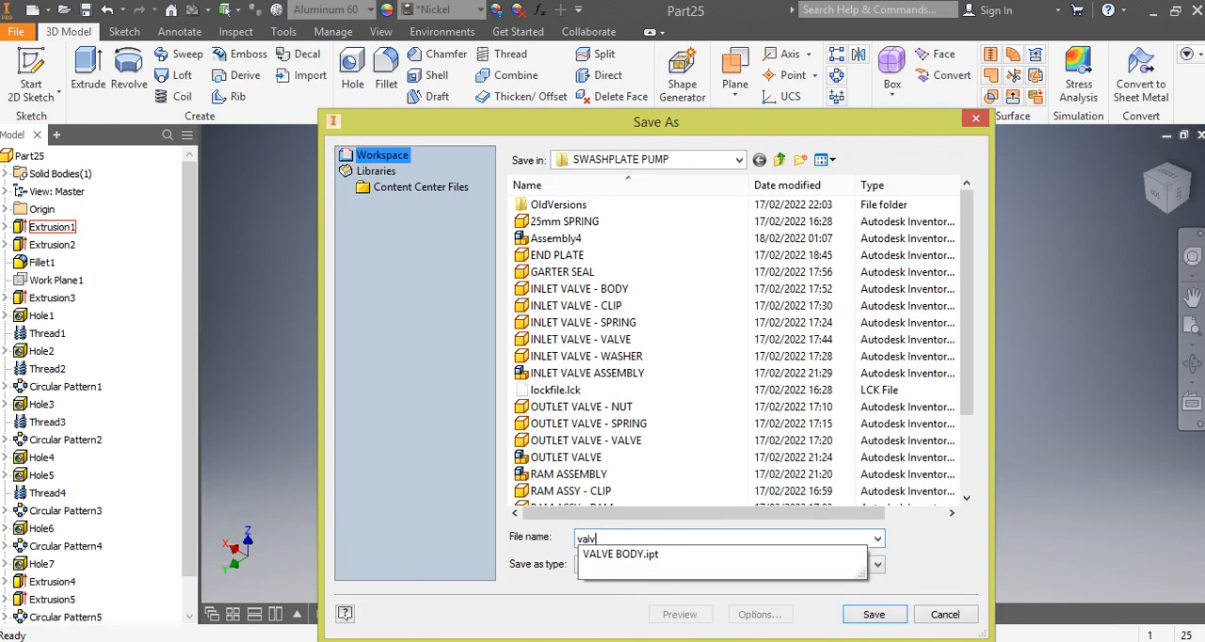
key(BackSpace)
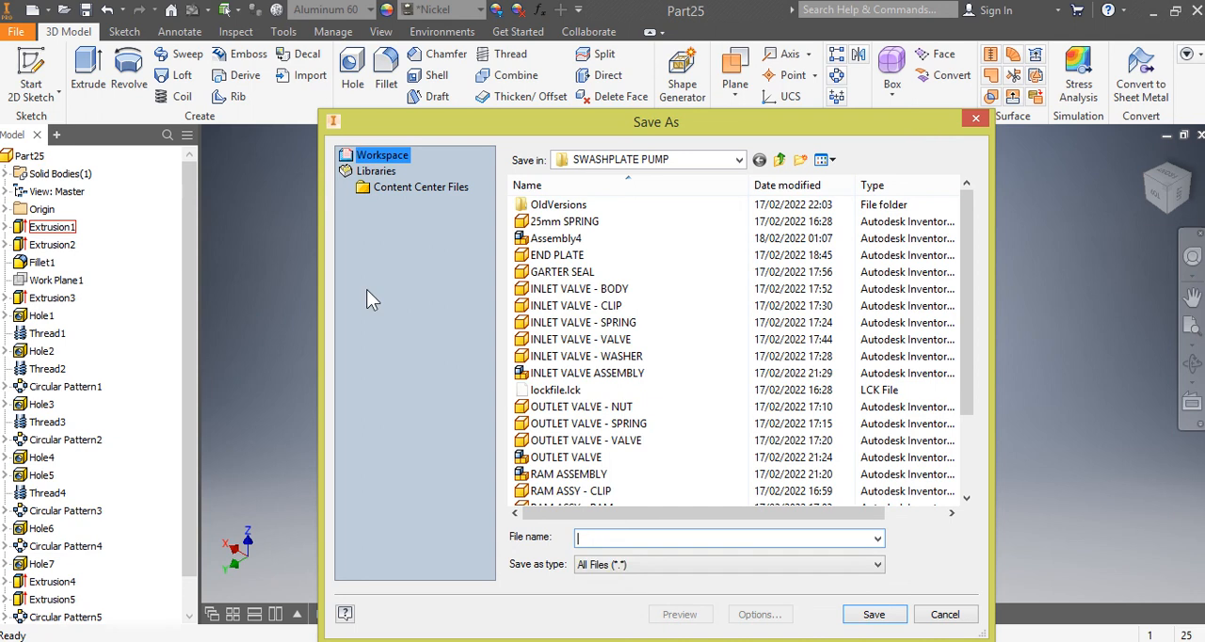
text(VA)
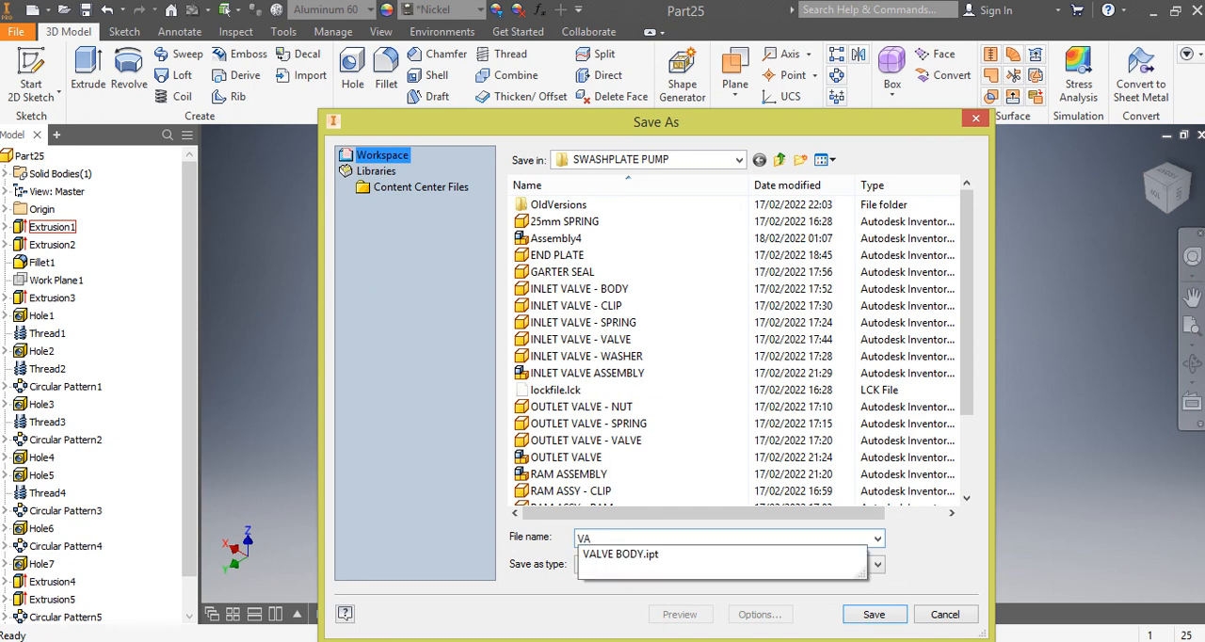
text(LVE BODY)
key(Return)
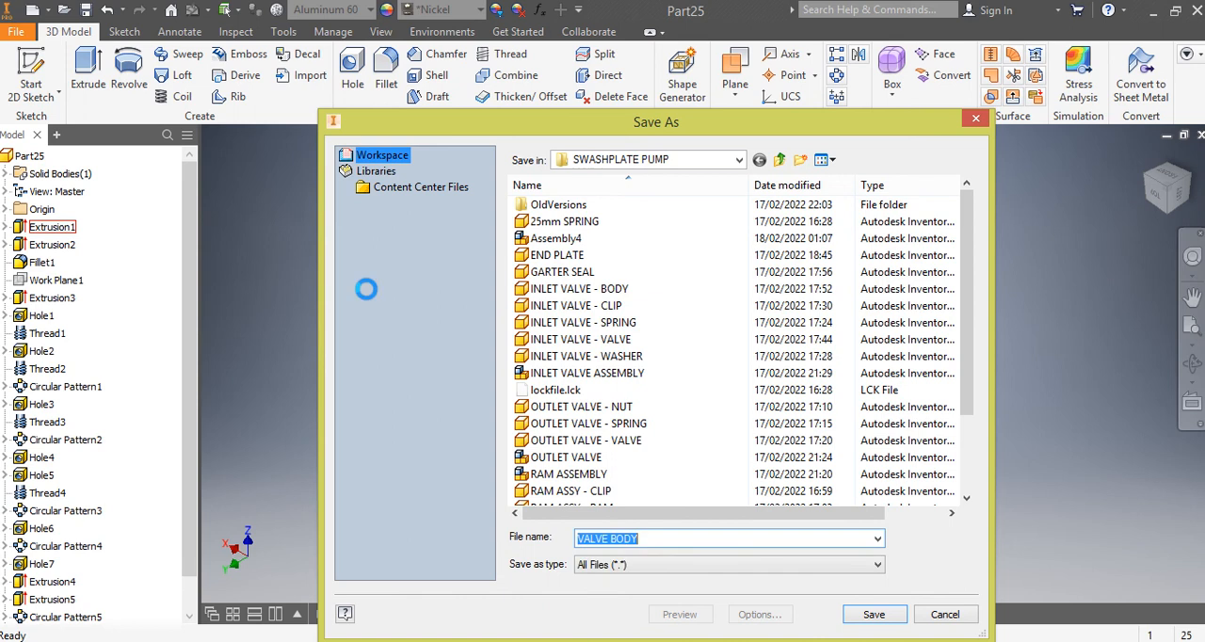
click(648, 333)
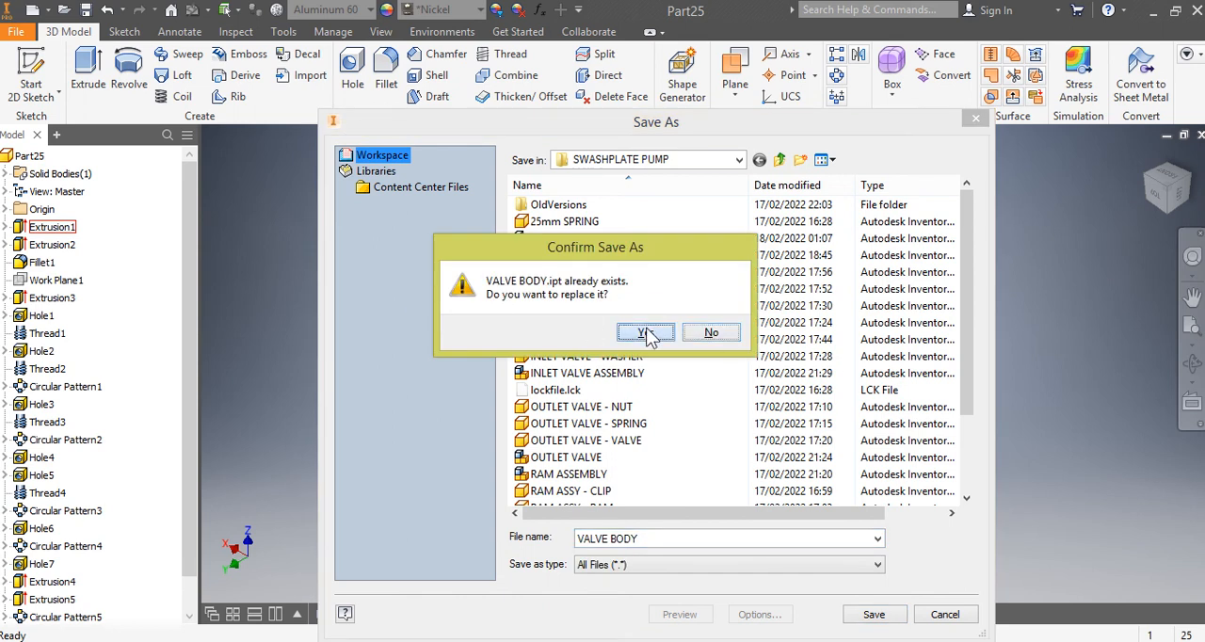
click(384, 164)
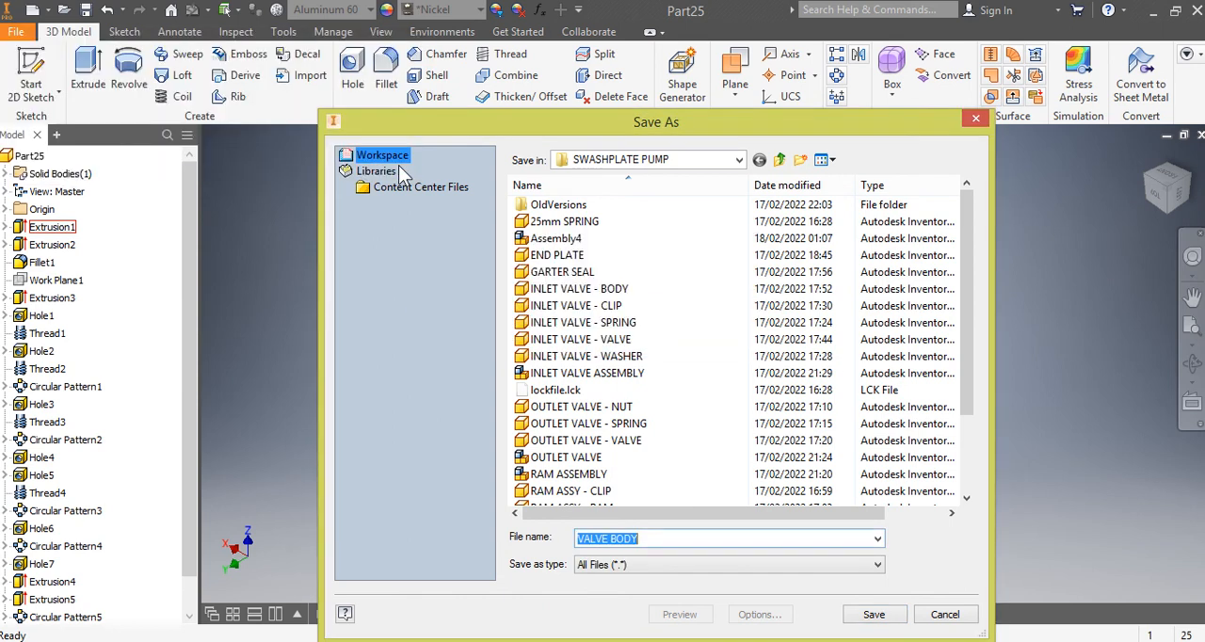
Step: Change the file name to VALVE BODY1 and save the part in the SWASHPLATE PUMP folder
click(665, 538)
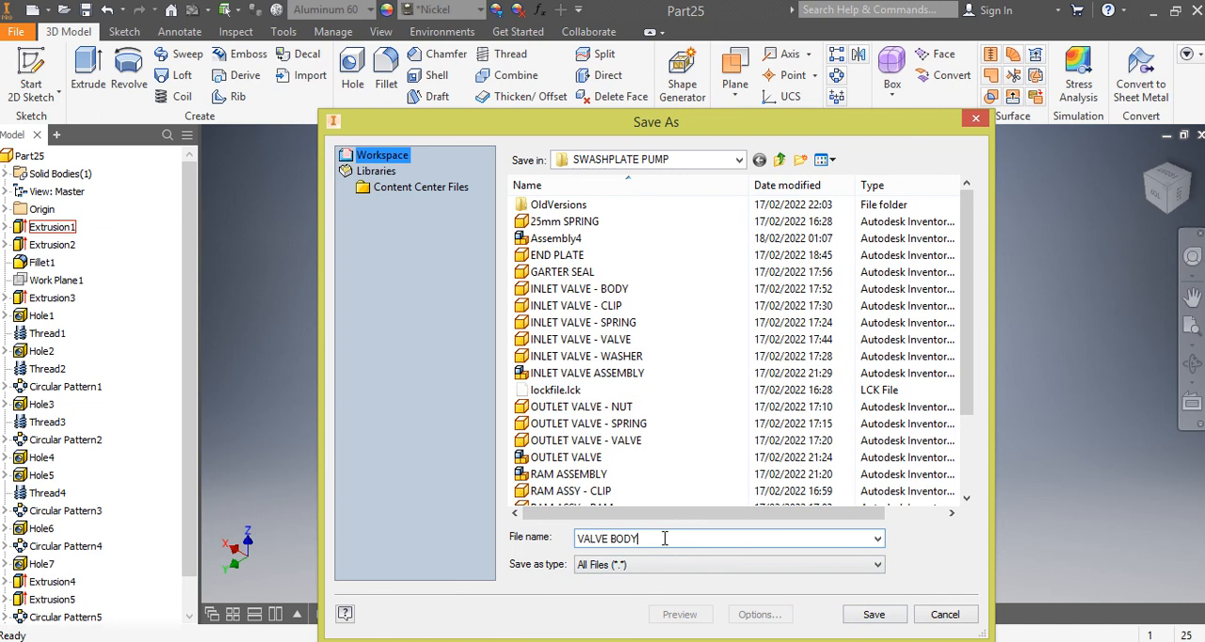
text(1)
click(876, 615)
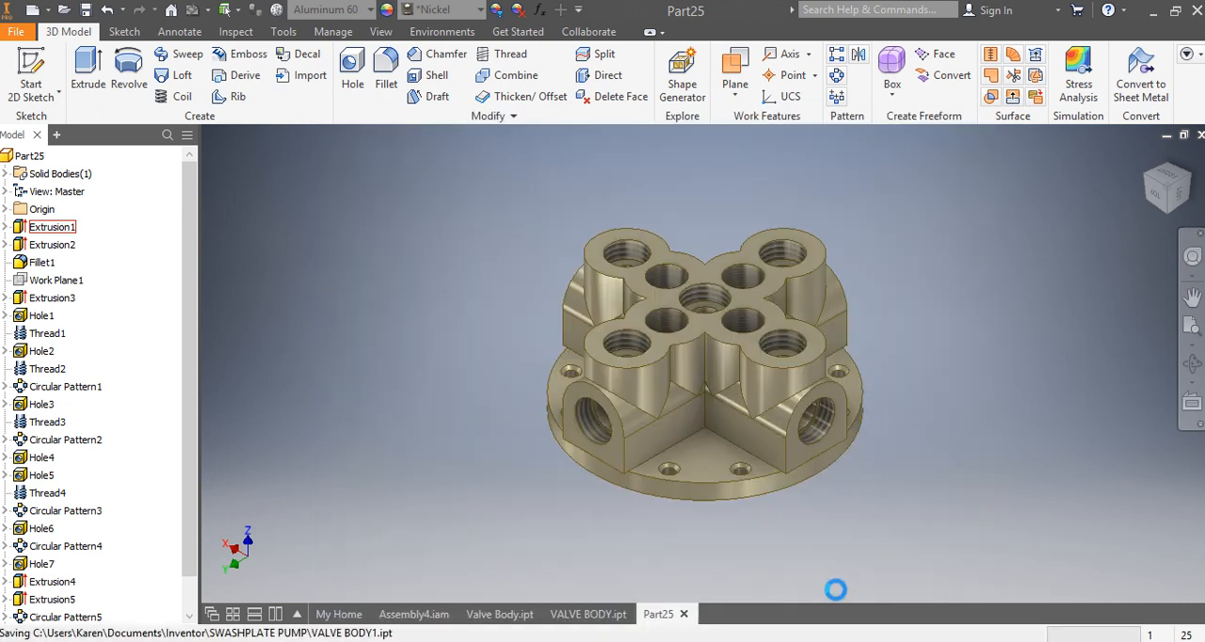